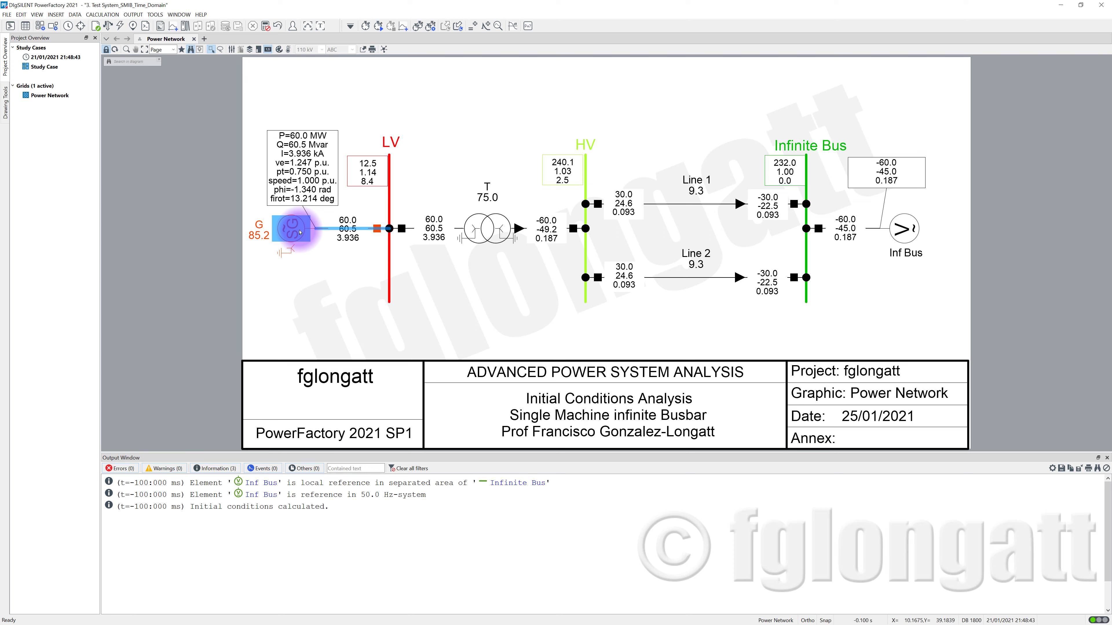
mouse_move(300, 232)
right_click(300, 233)
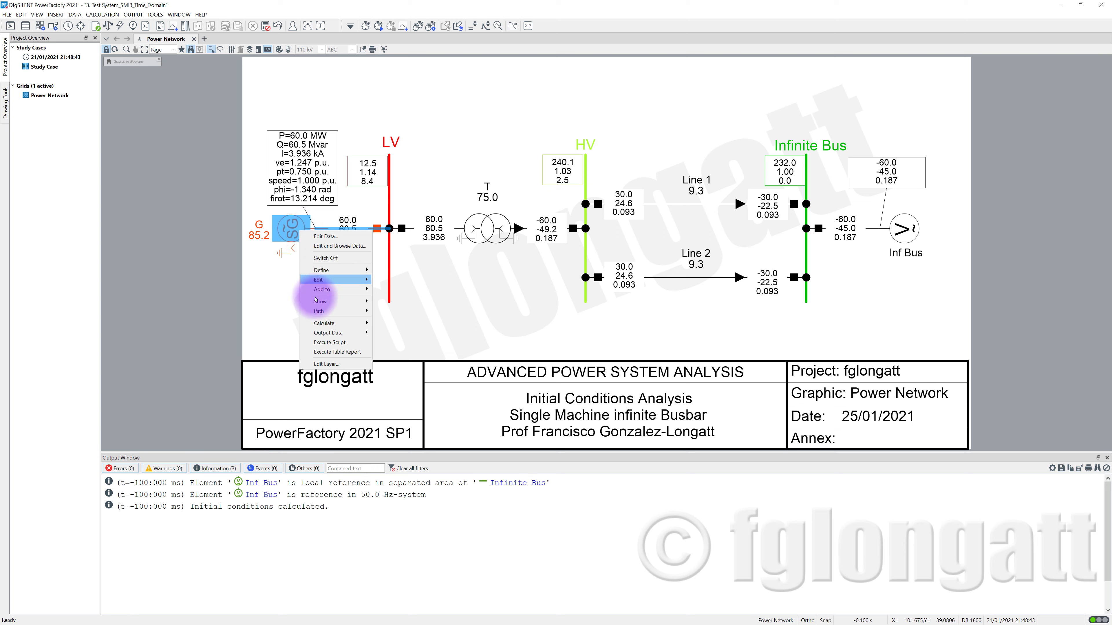
mouse_move(325, 274)
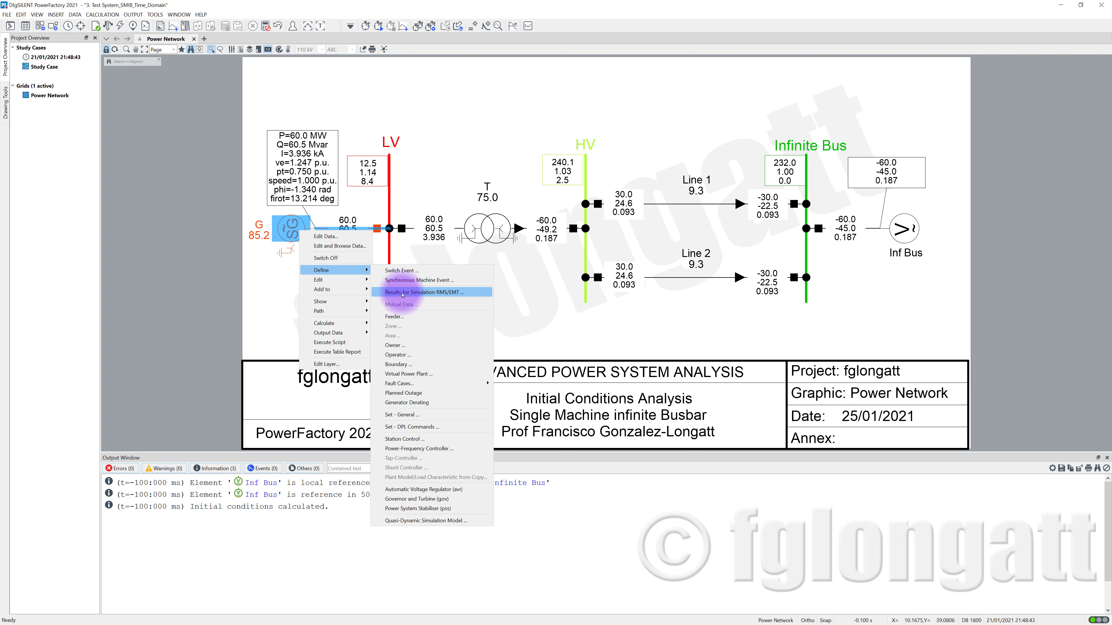
click(248, 255)
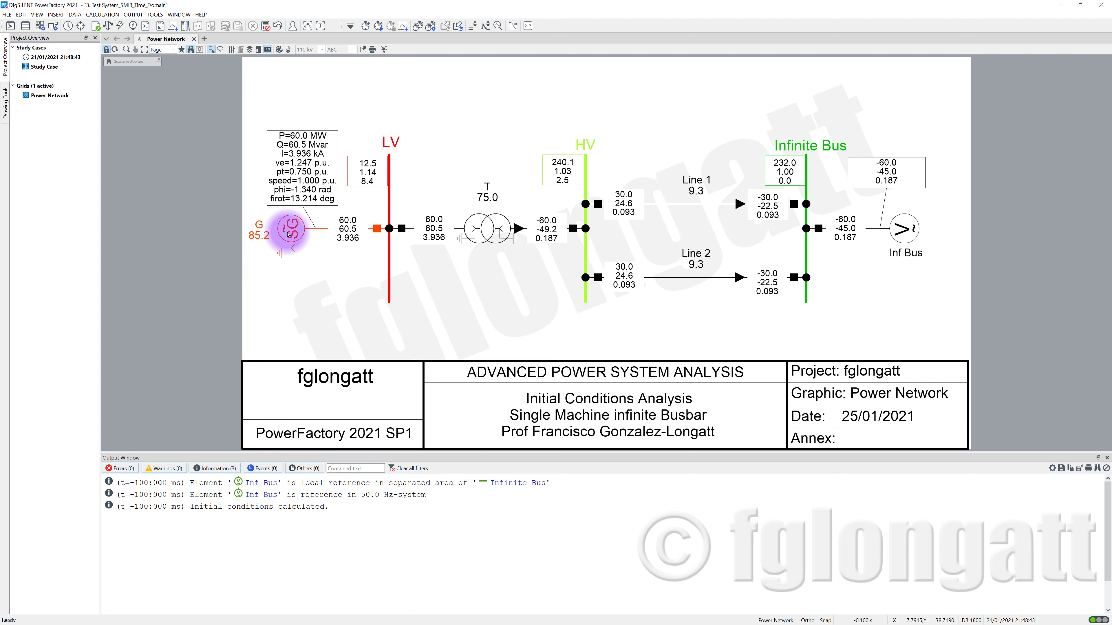
Add generator G to the RMS/EMT simulation results and accept its preselected variables
right_click(288, 234)
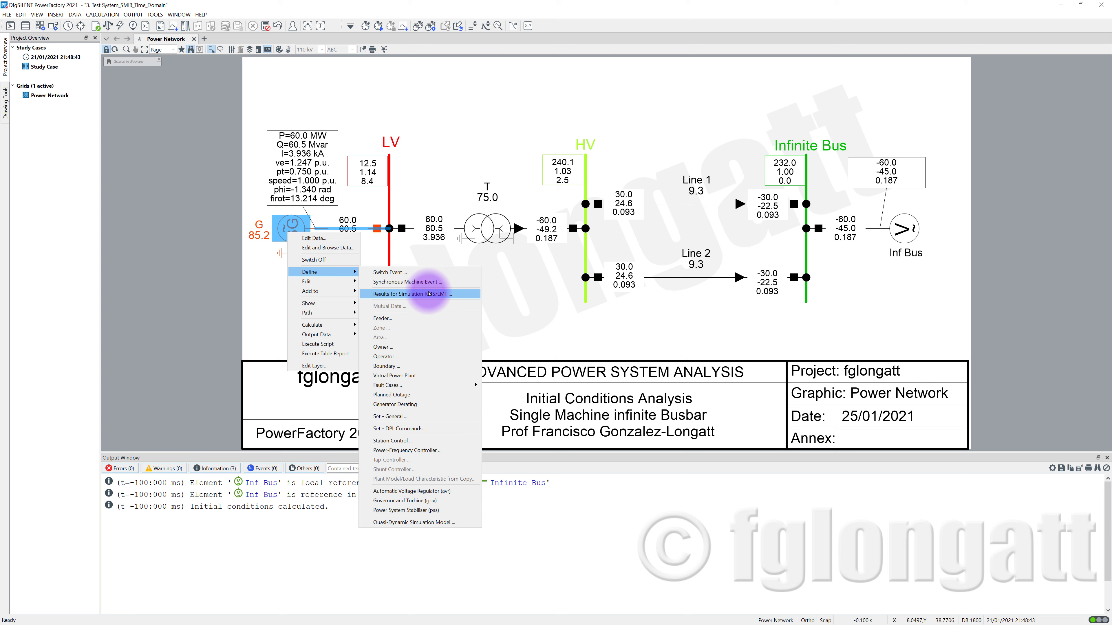
click(429, 294)
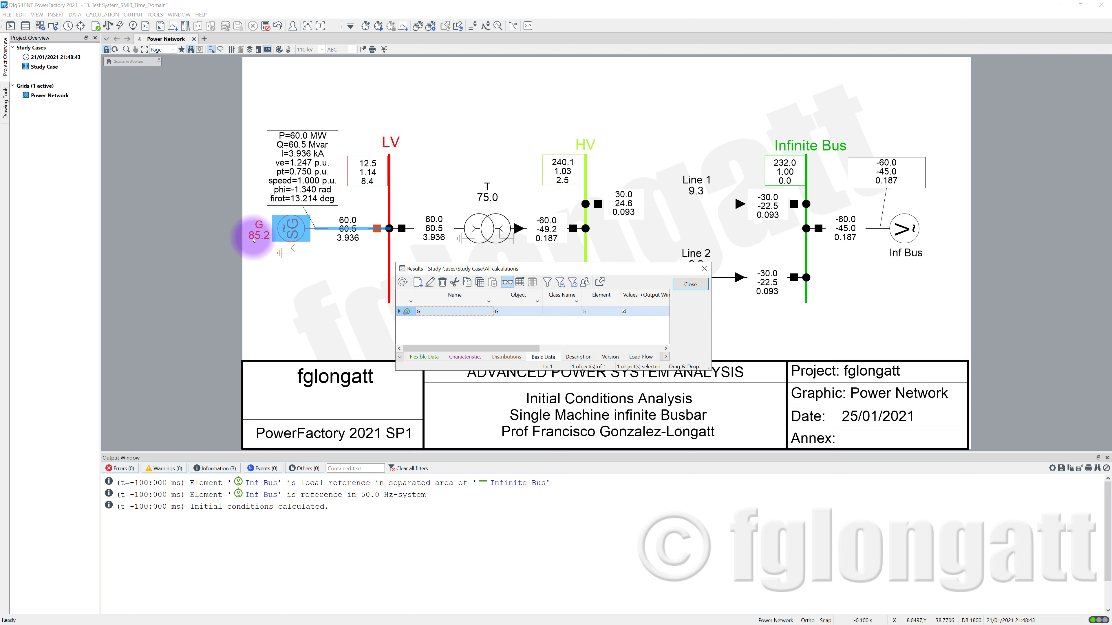
double_click(407, 311)
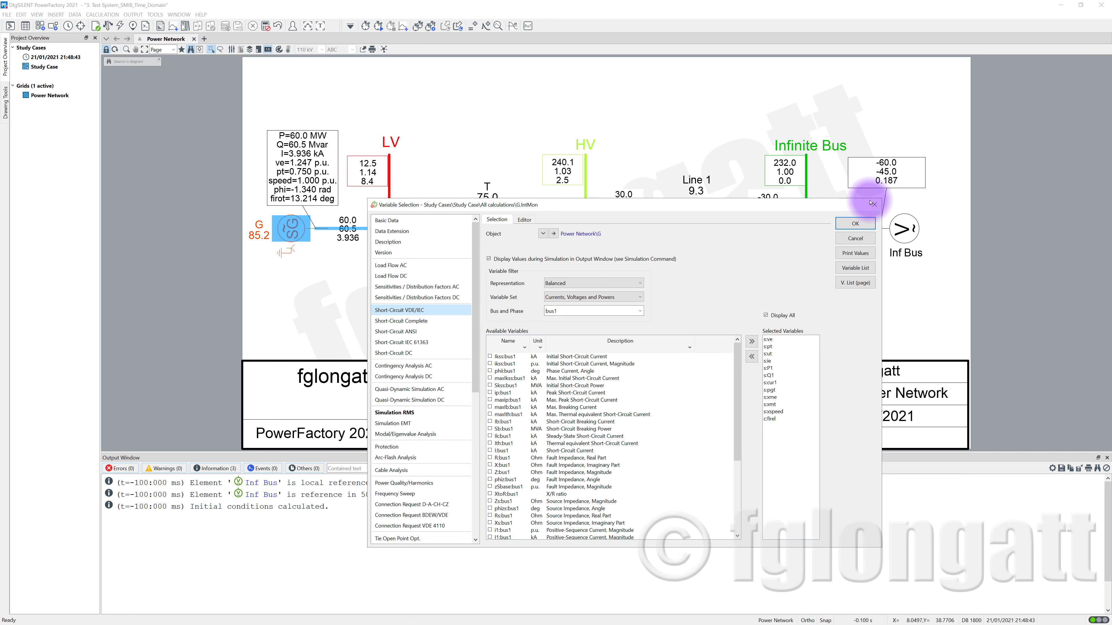
click(855, 223)
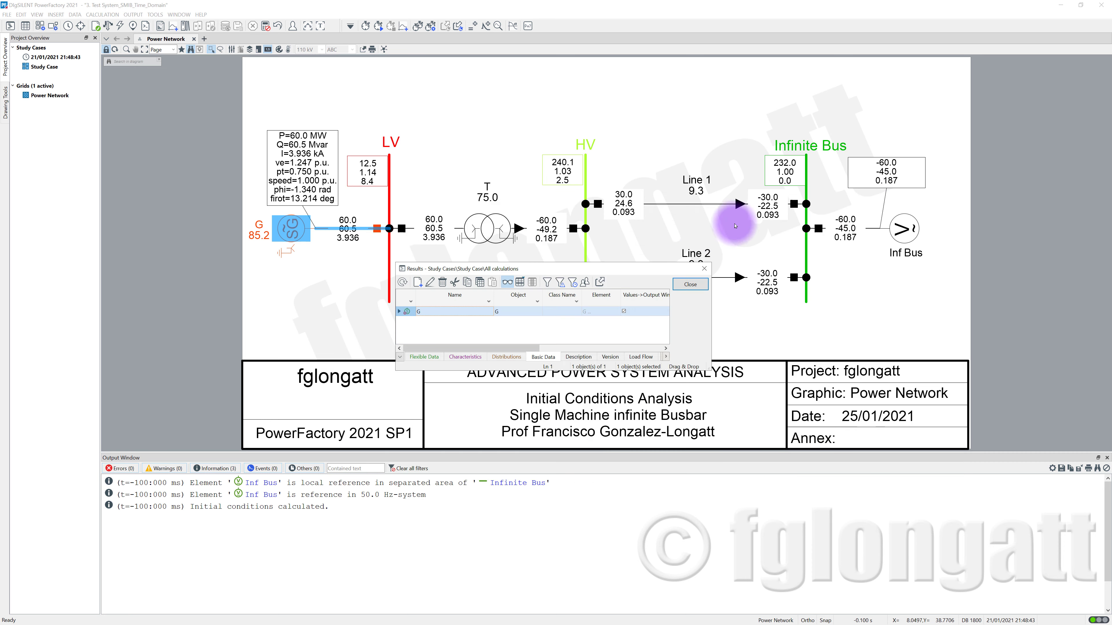
Examine the selected Simulation RMS variables of generator G one by one, from s:ve to c:firel, and close its results list
double_click(407, 312)
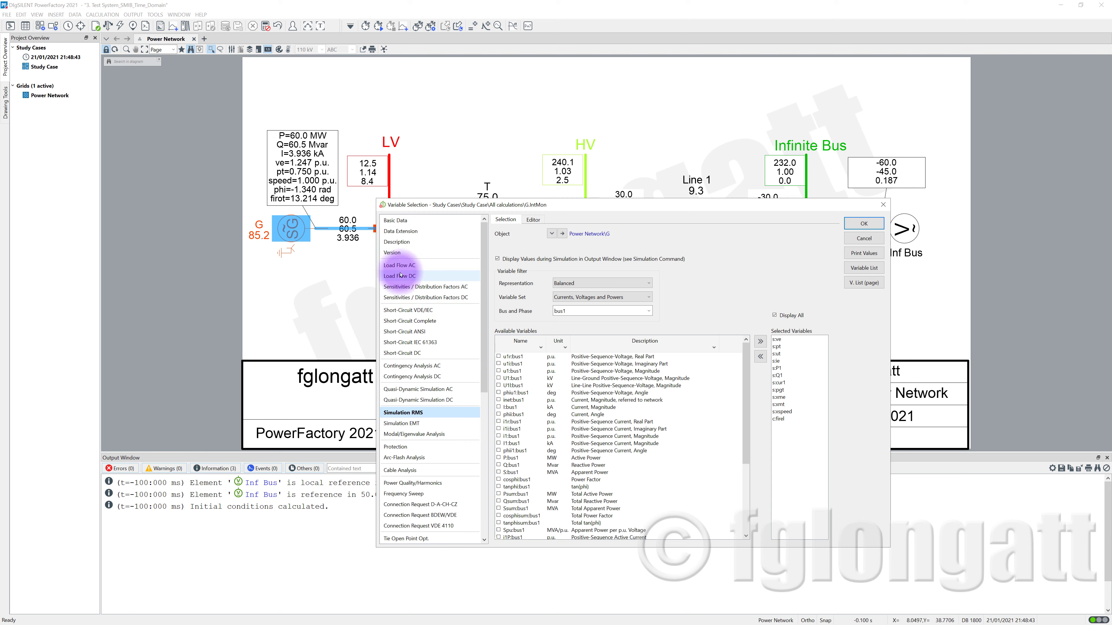
mouse_move(777, 340)
mouse_down()
mouse_move(781, 367)
mouse_move(784, 342)
mouse_up()
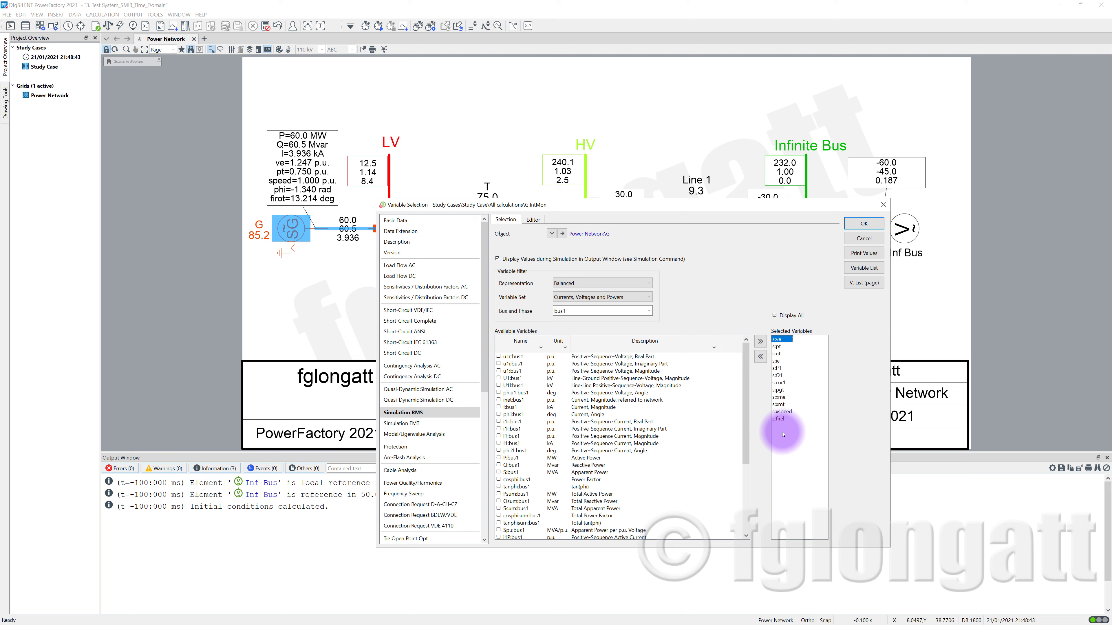
click(781, 347)
click(781, 353)
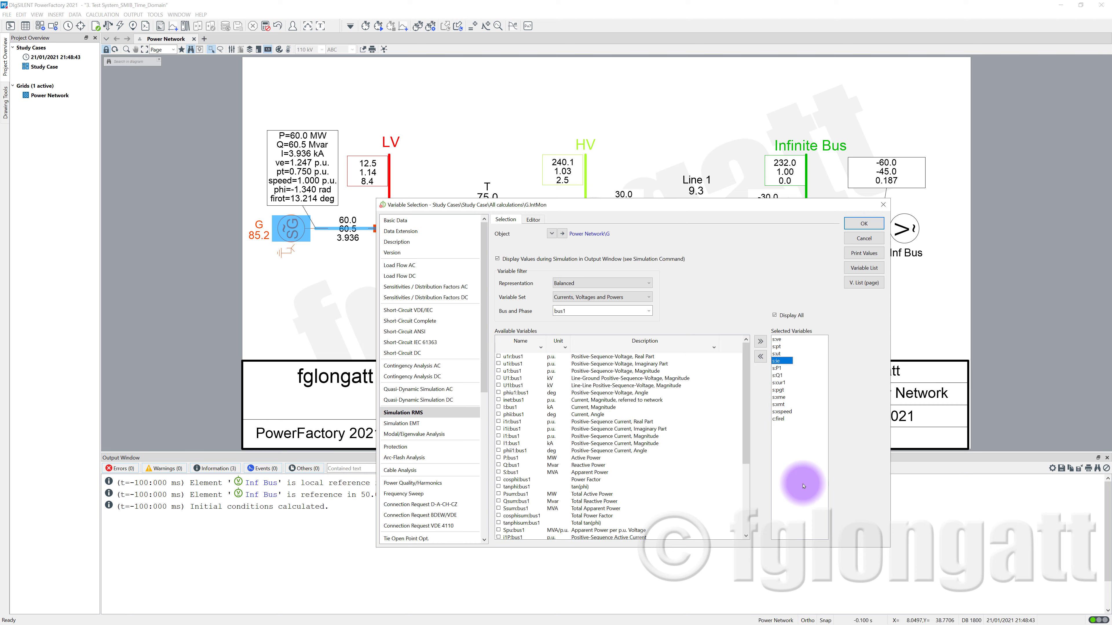
click(783, 368)
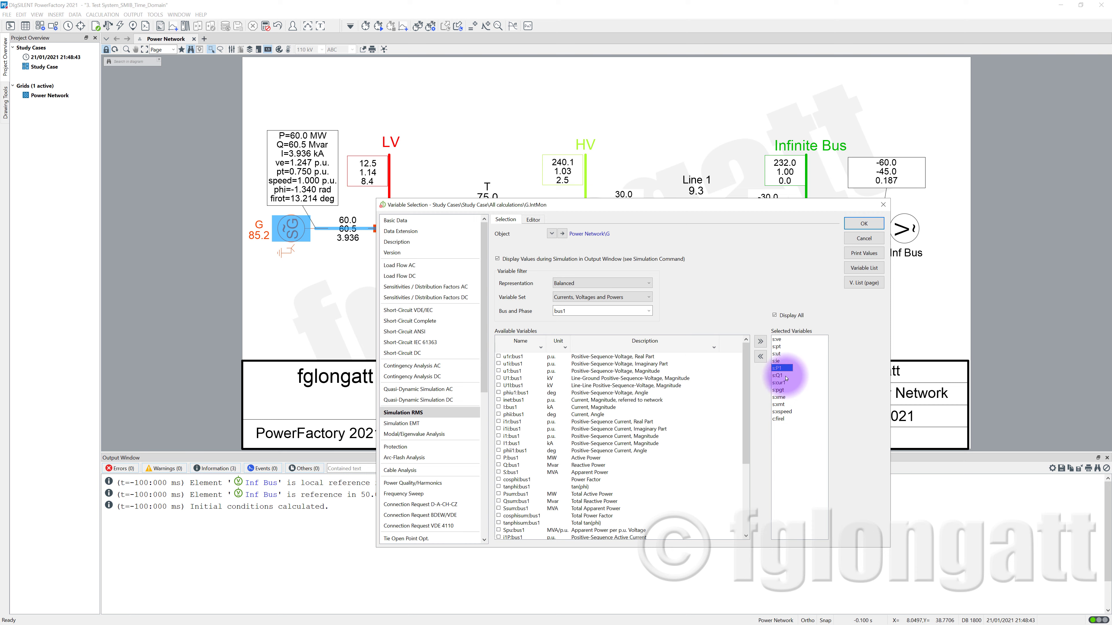
click(780, 376)
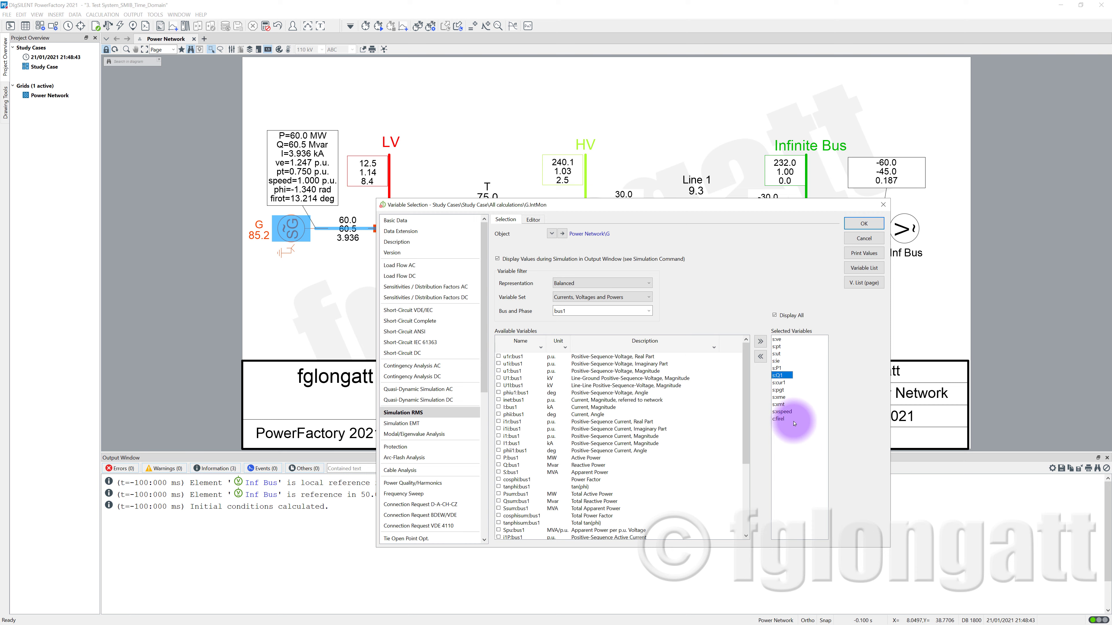
click(780, 383)
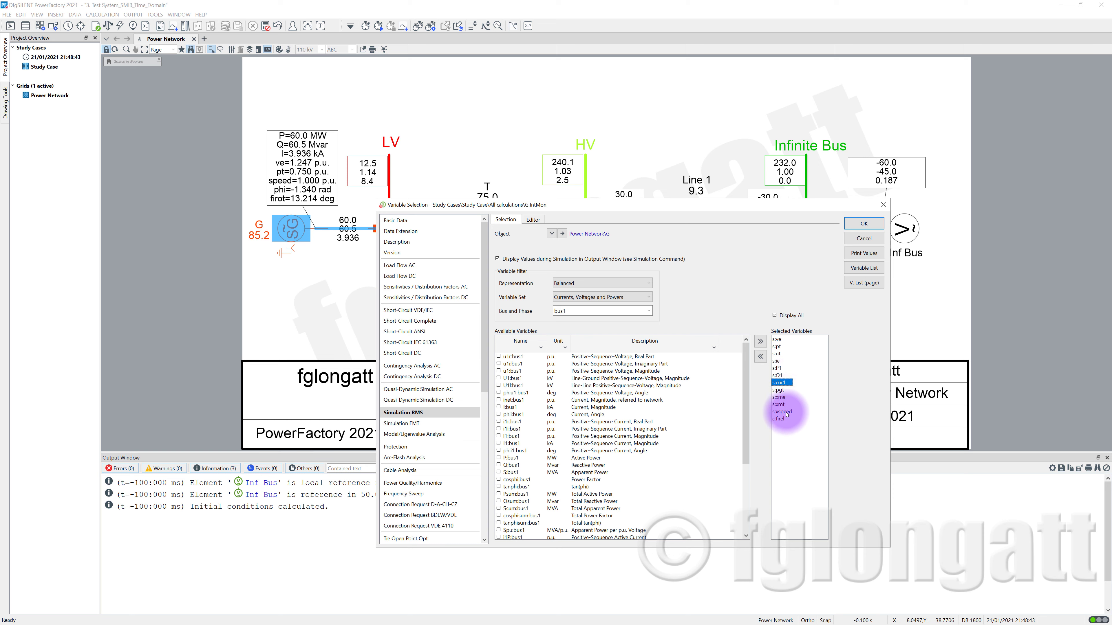
click(779, 419)
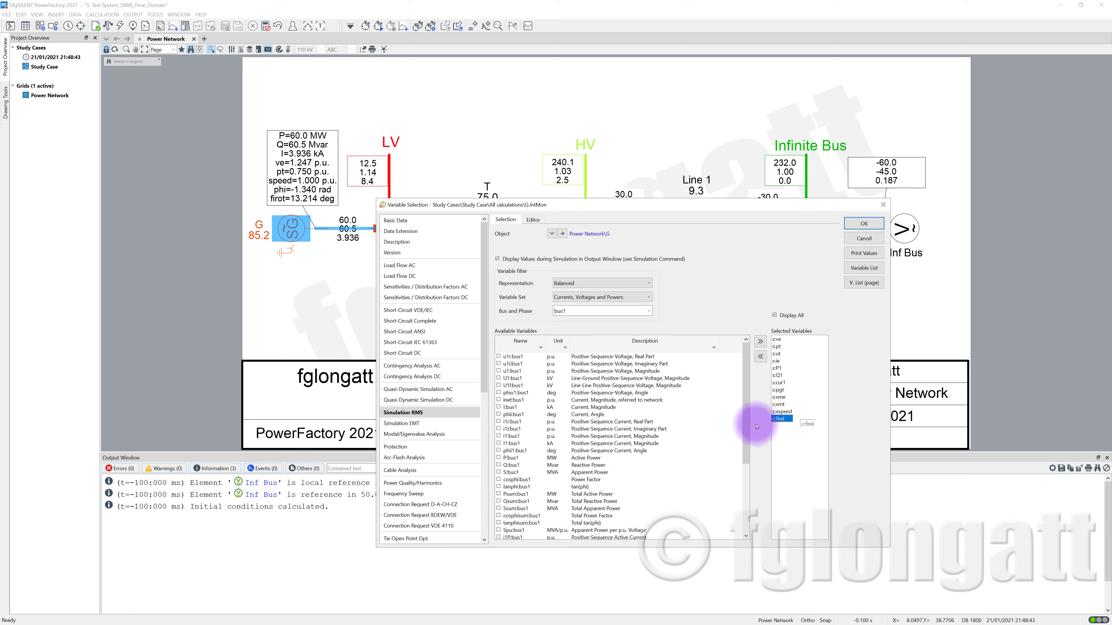
scroll(740, 440, down, 3)
scroll(739, 409, up, 3)
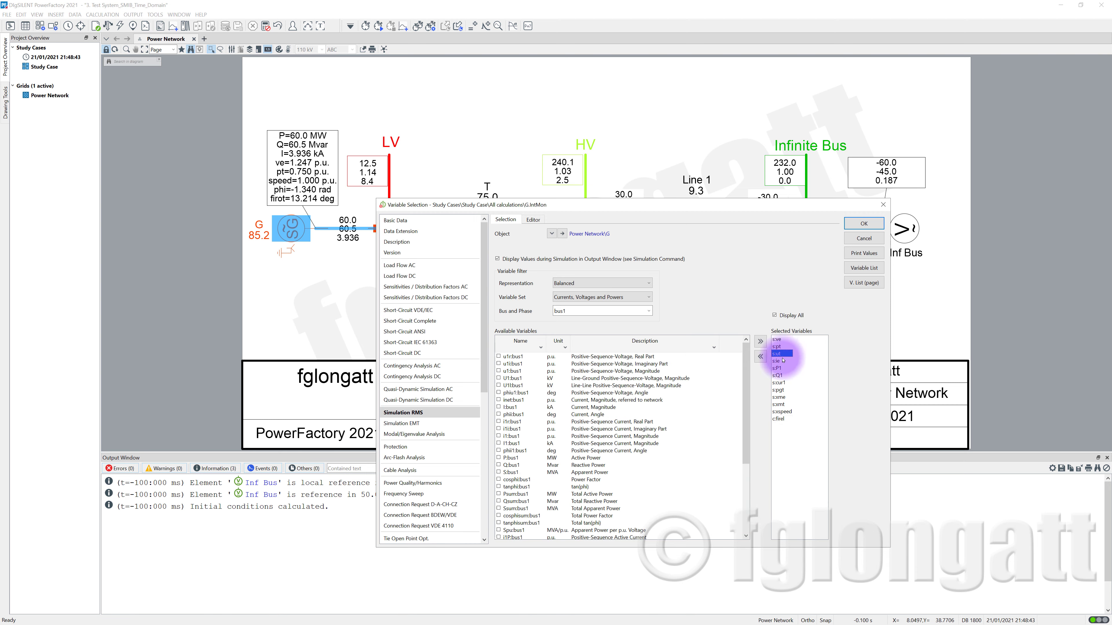
click(781, 375)
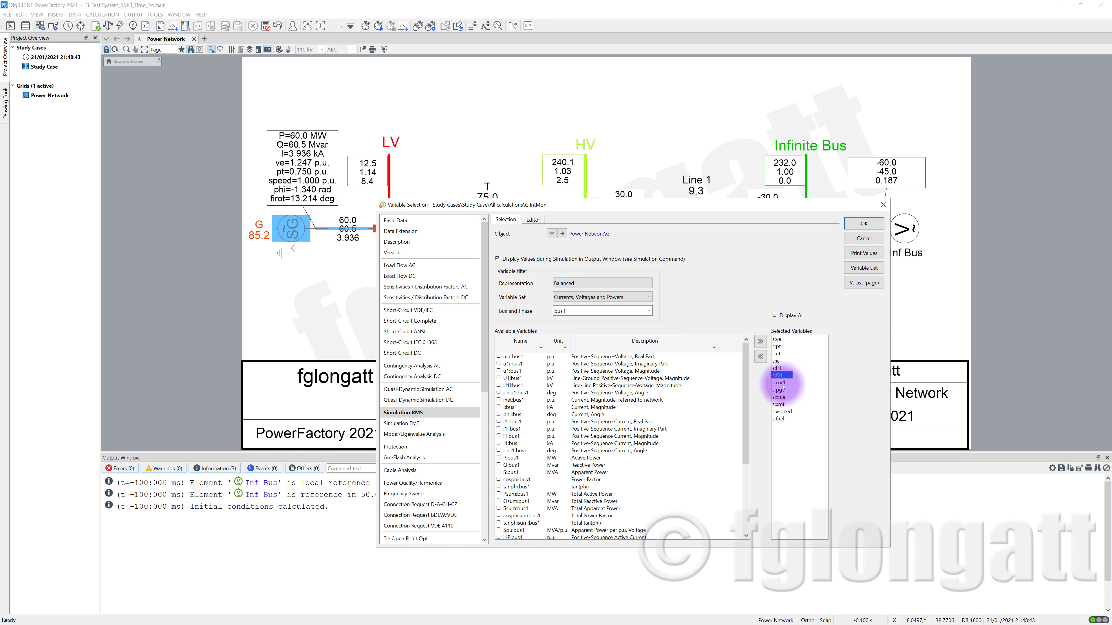
click(782, 420)
click(863, 223)
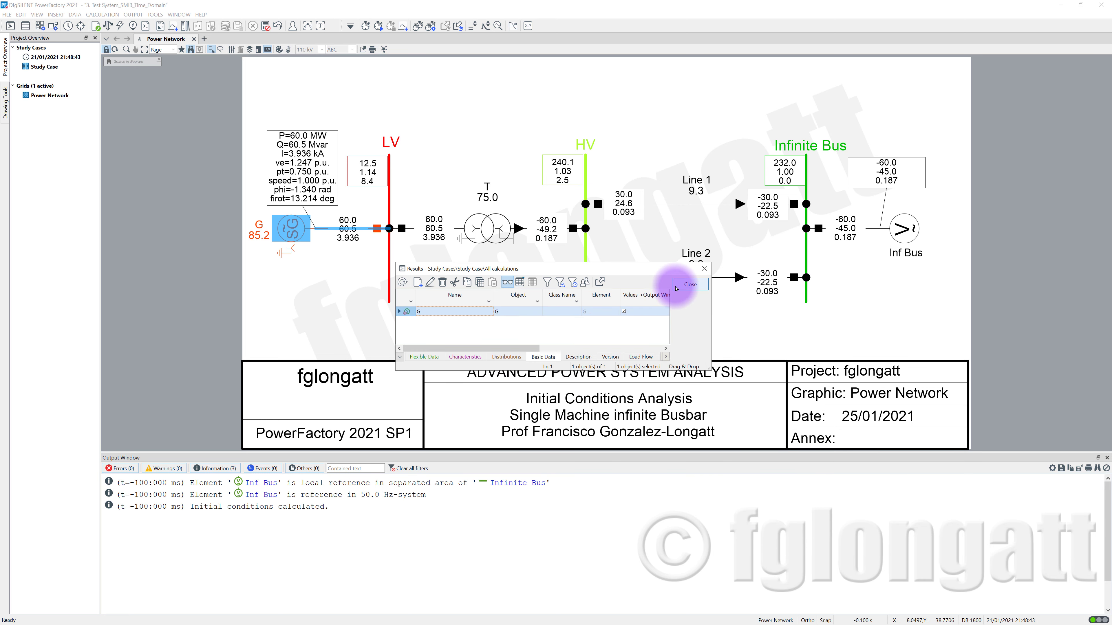
click(690, 285)
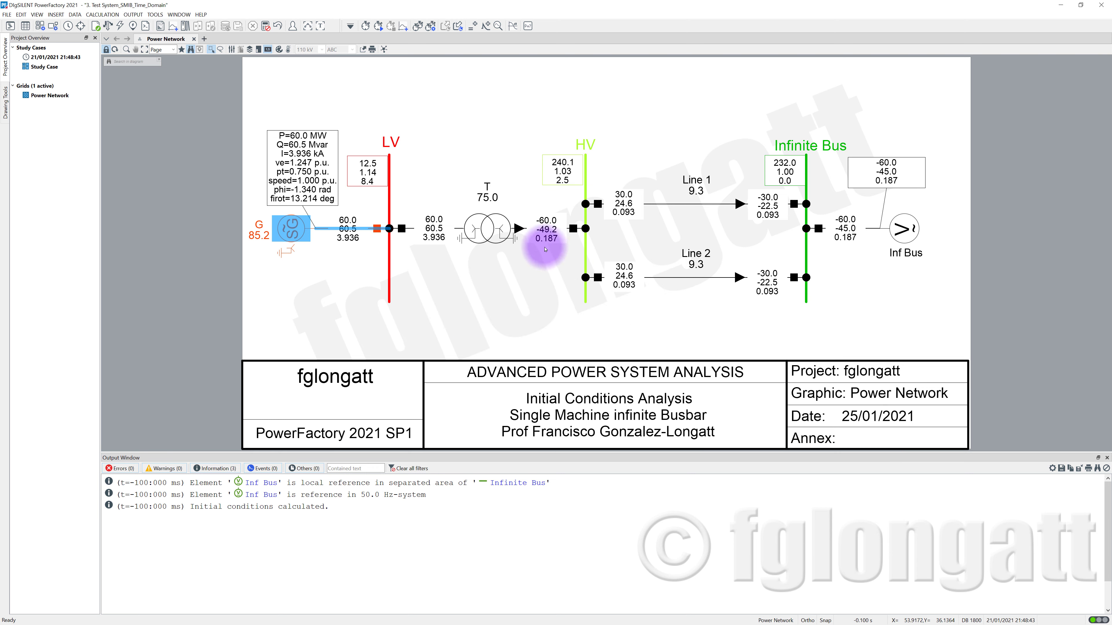
Add transformer T to the RMS/EMT simulation results and accept its preselected high- and low-voltage side variables
mouse_move(533, 241)
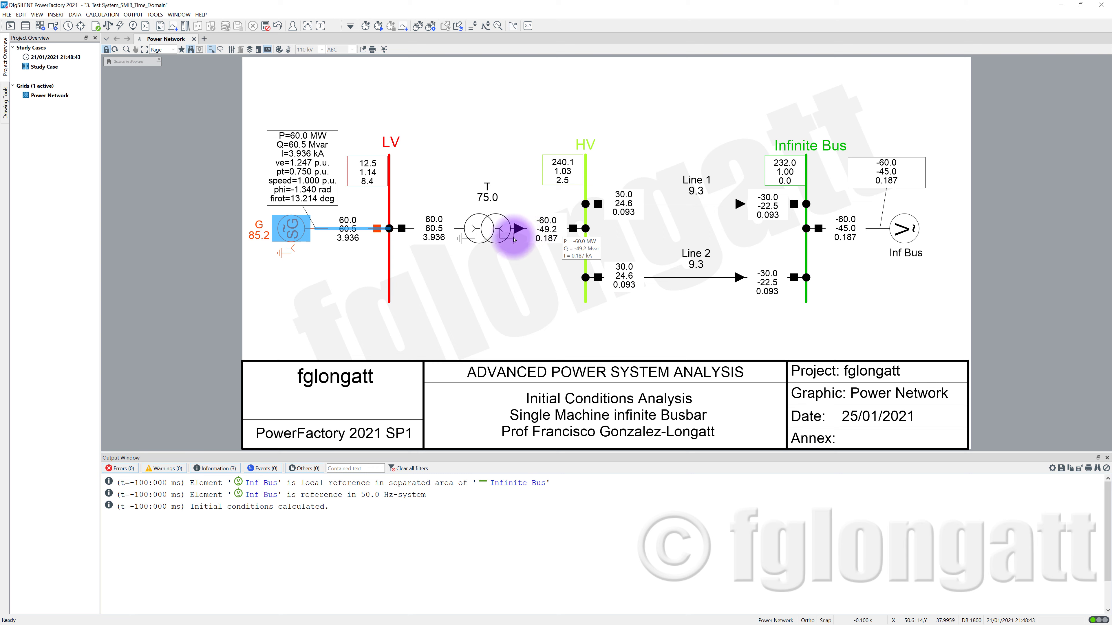
right_click(502, 233)
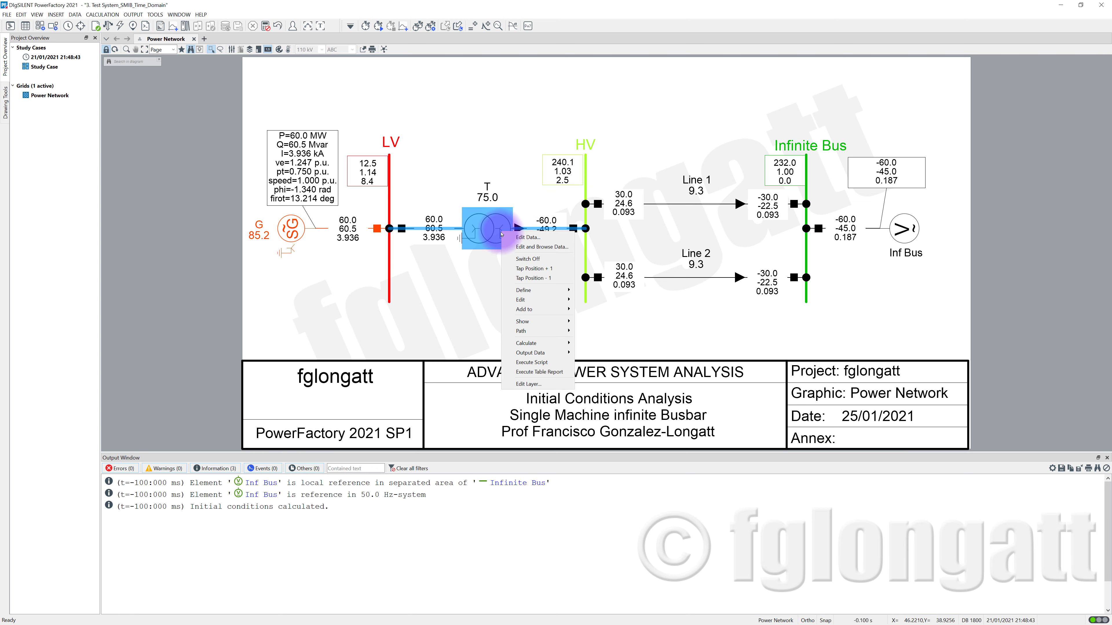
mouse_move(529, 290)
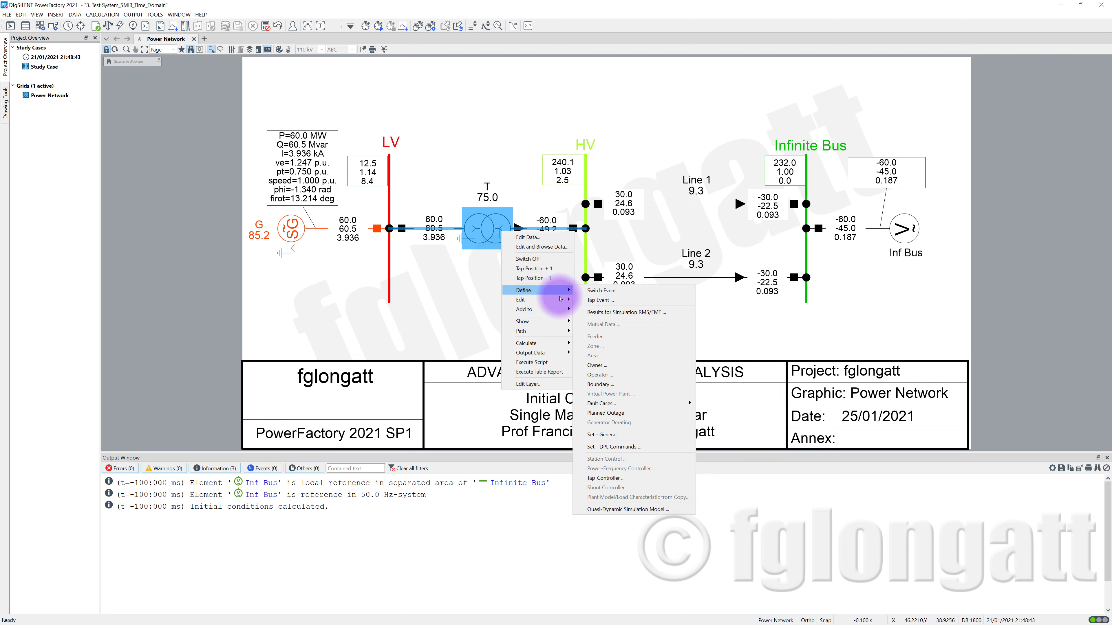
click(593, 314)
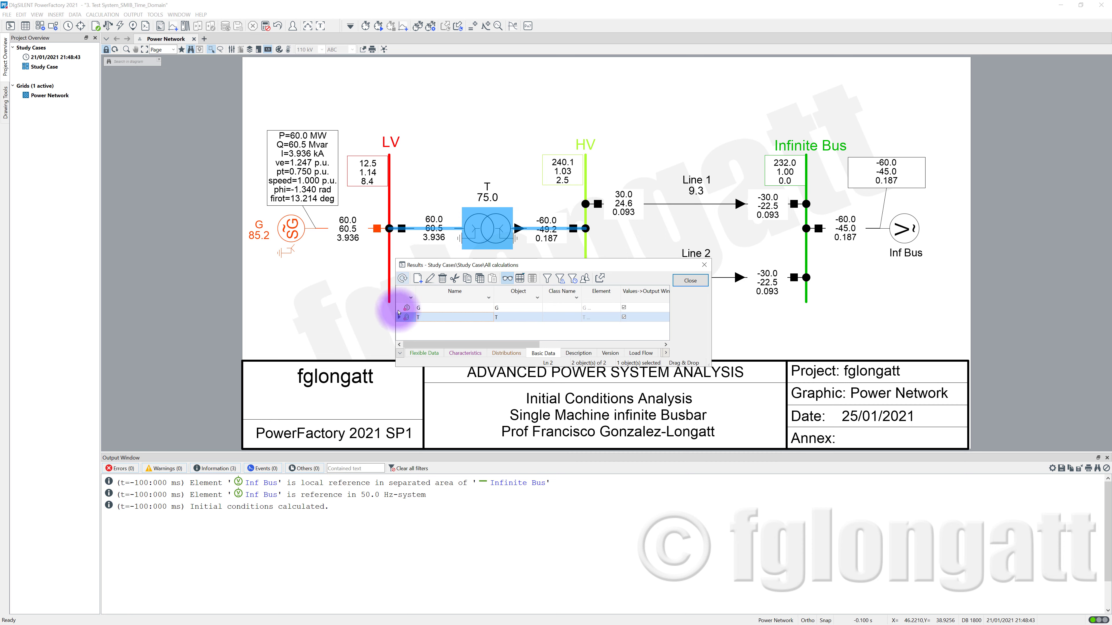
double_click(406, 317)
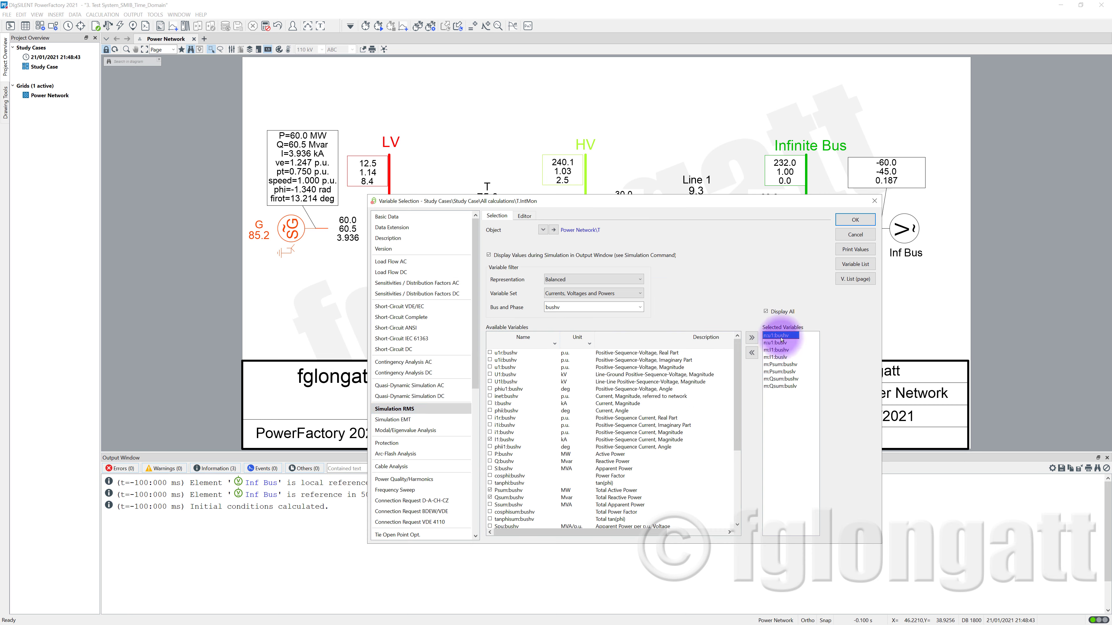
mouse_move(789, 374)
mouse_down()
mouse_move(784, 321)
mouse_move(786, 386)
mouse_up()
click(844, 222)
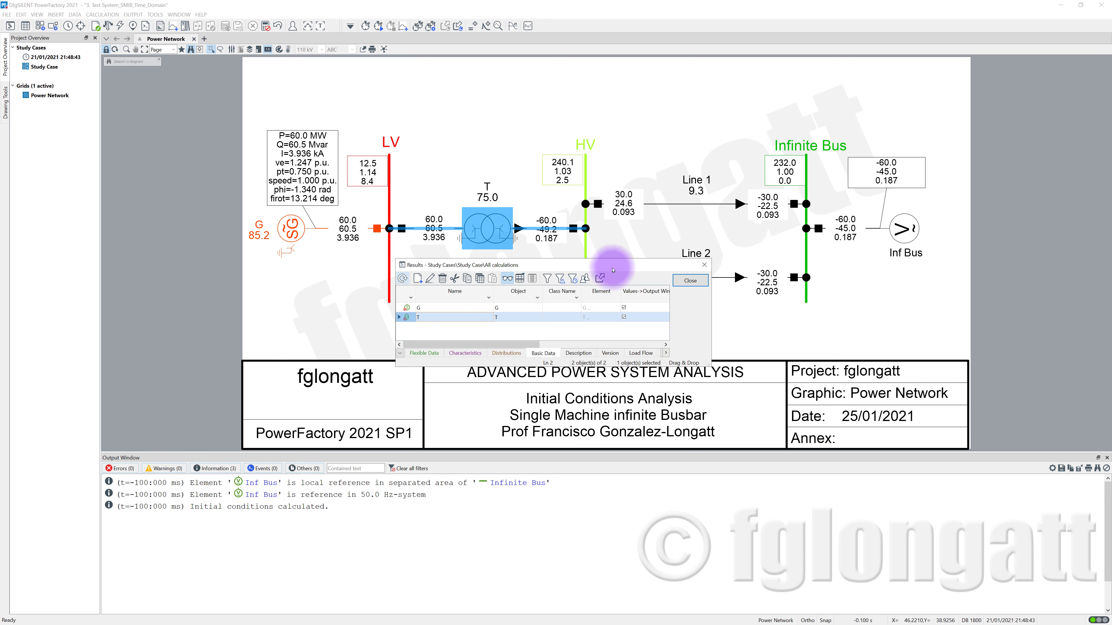
click(675, 280)
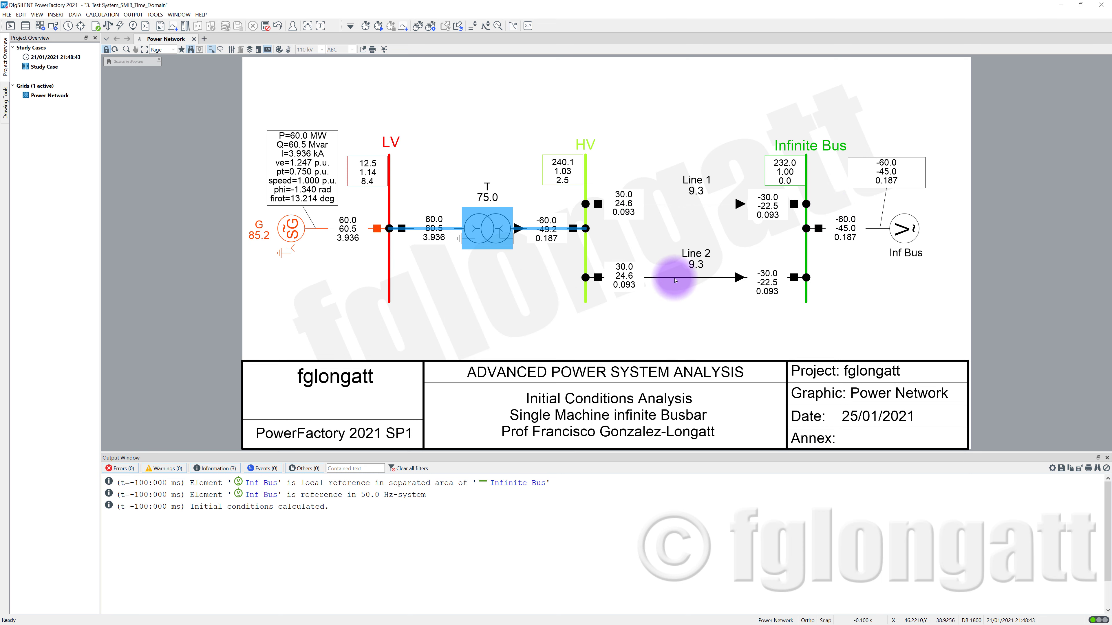
Add Line 1 to the RMS/EMT simulation results with its preselected variables
right_click(679, 207)
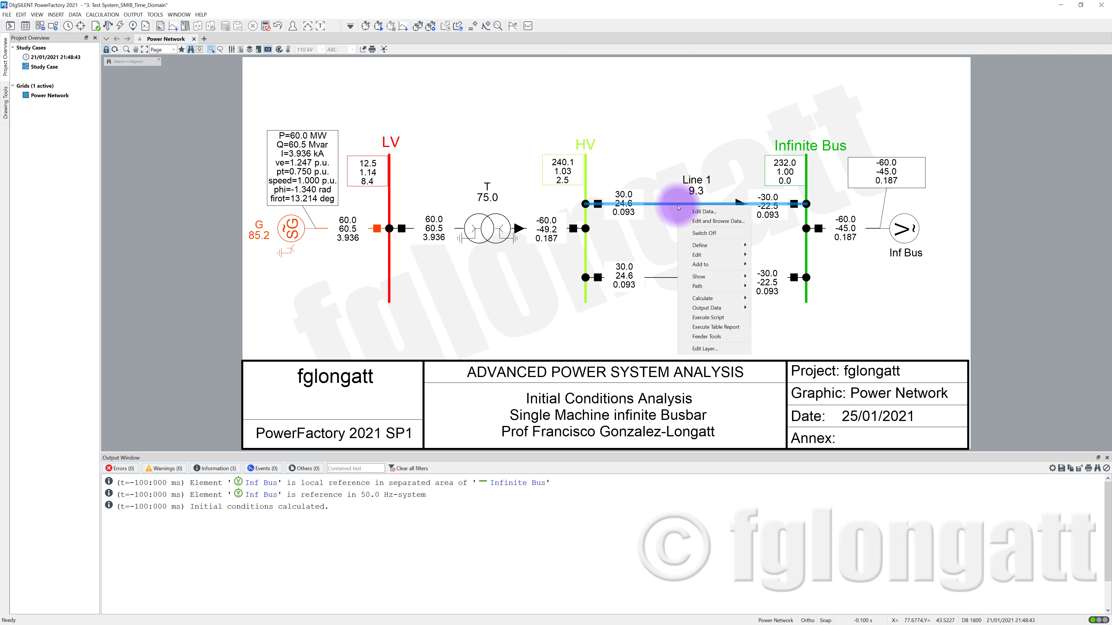
mouse_move(709, 245)
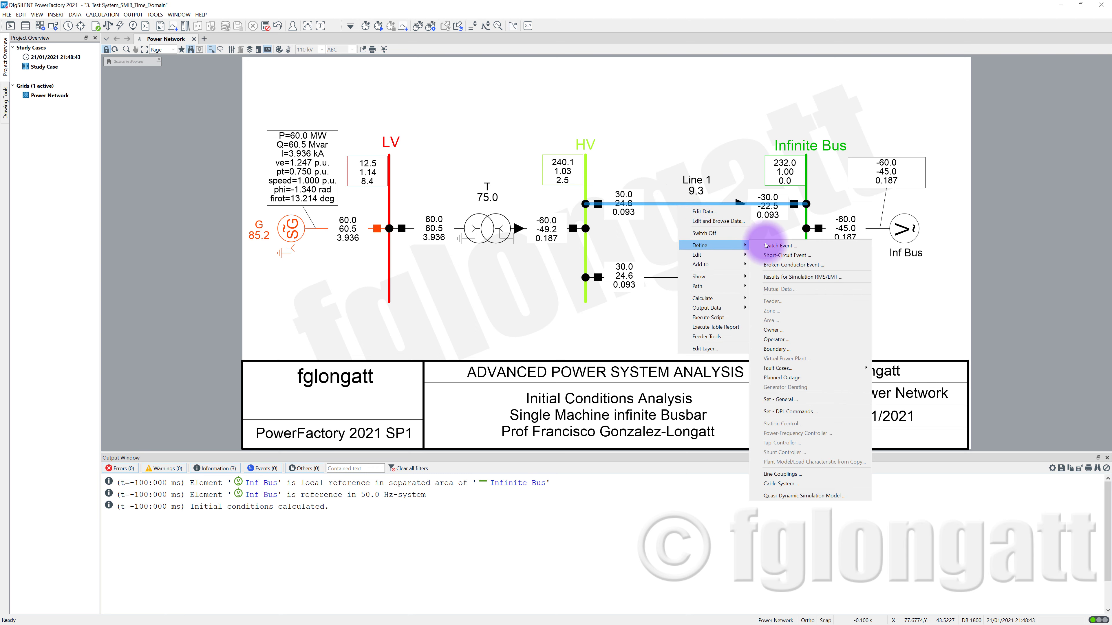
click(793, 276)
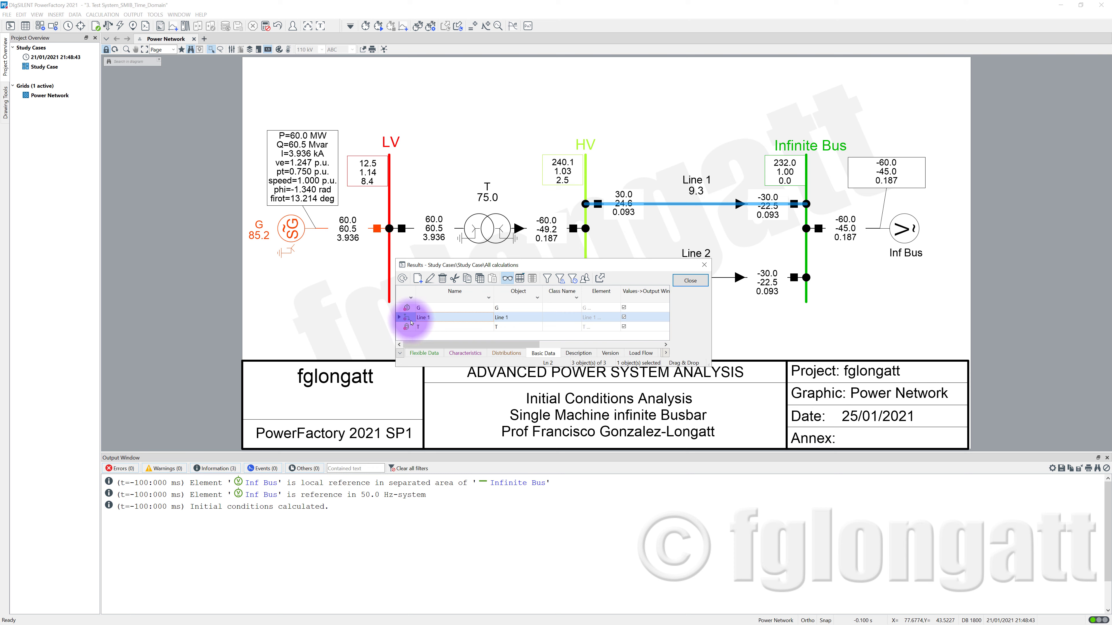
click(694, 283)
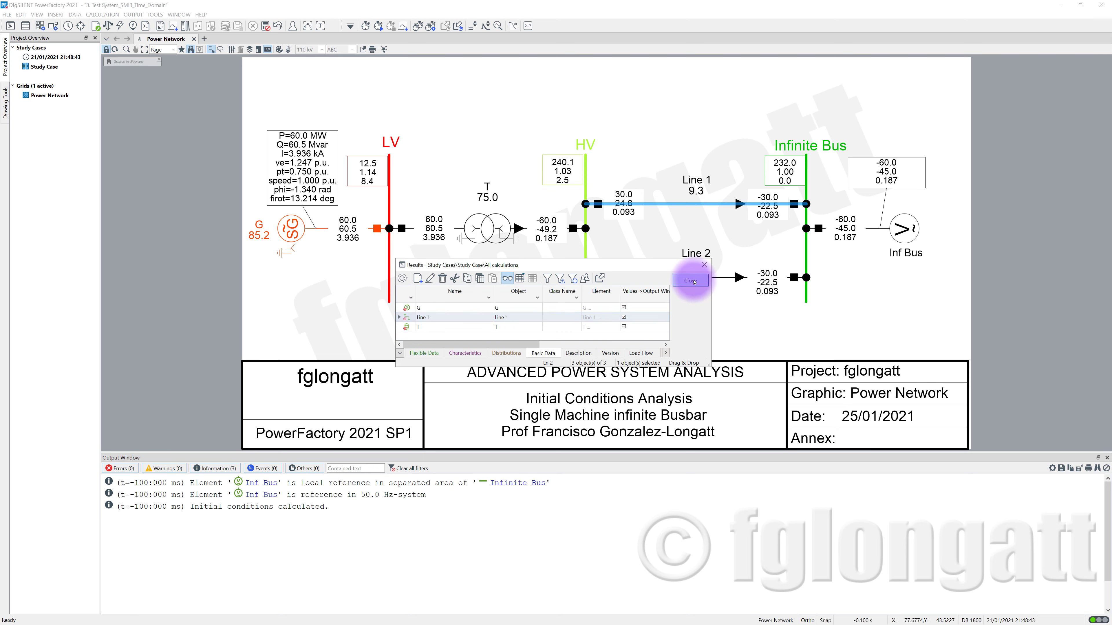
Add Line 2 to the RMS/EMT simulation results with its preselected variables
click(687, 280)
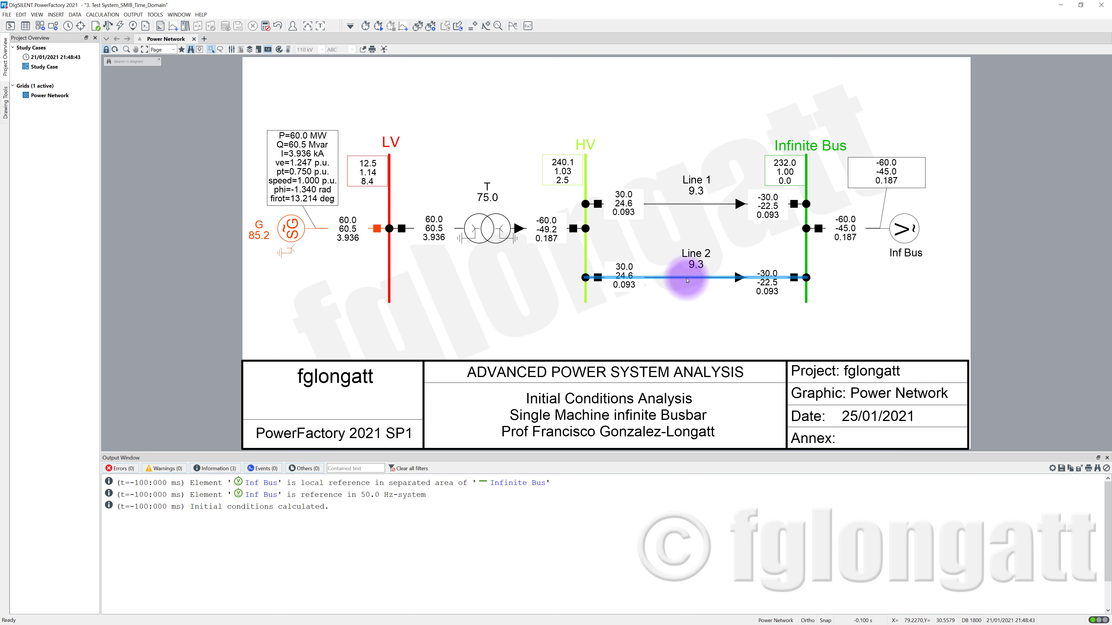
right_click(687, 281)
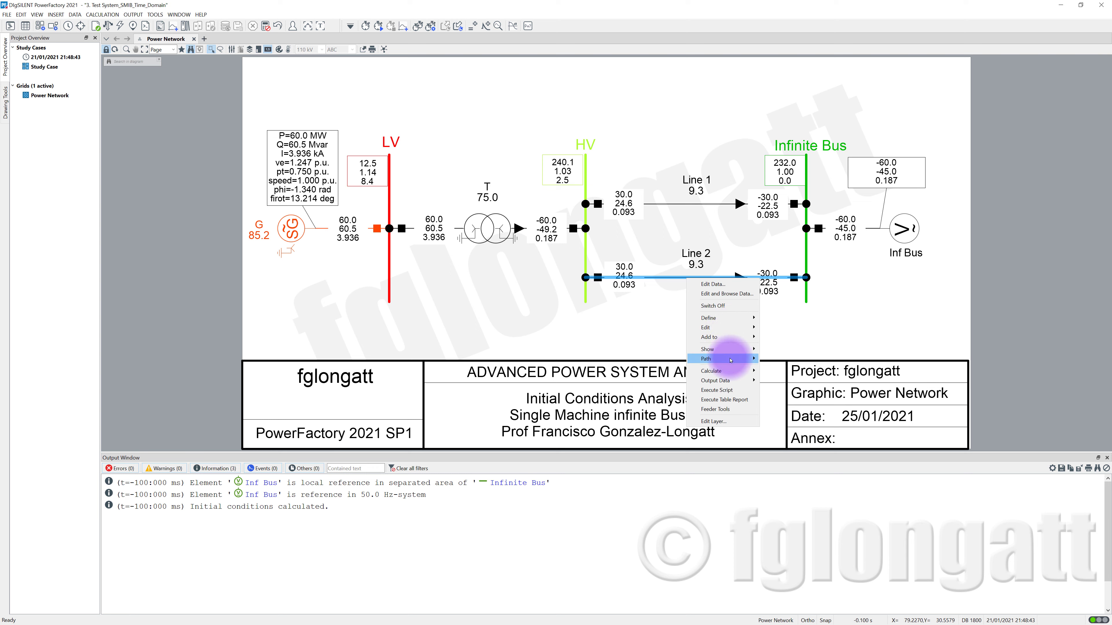
mouse_move(722, 318)
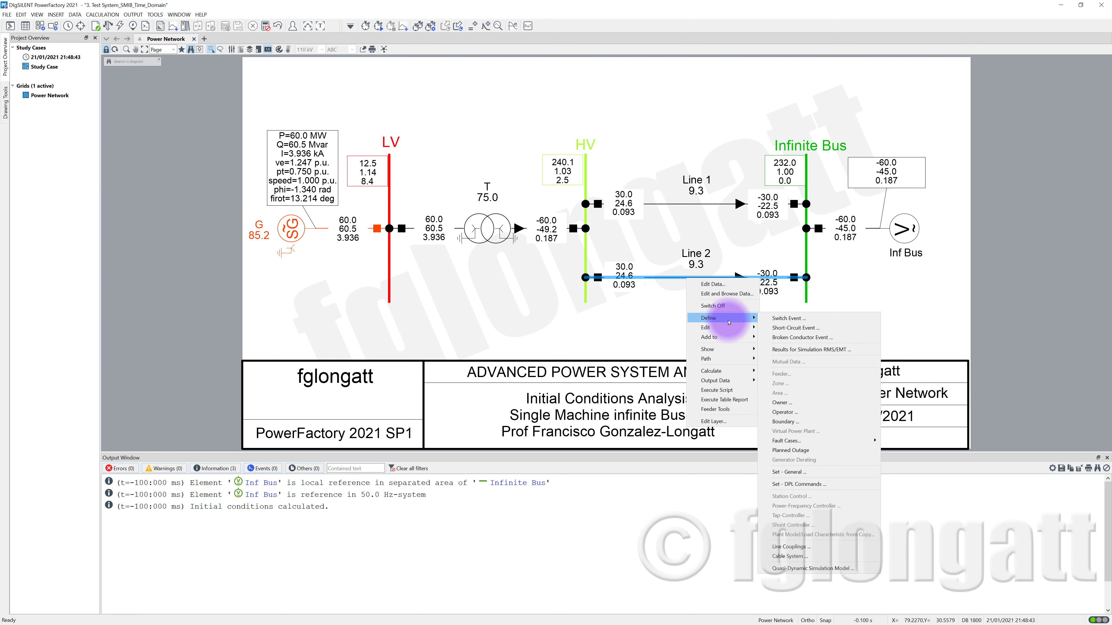
click(790, 350)
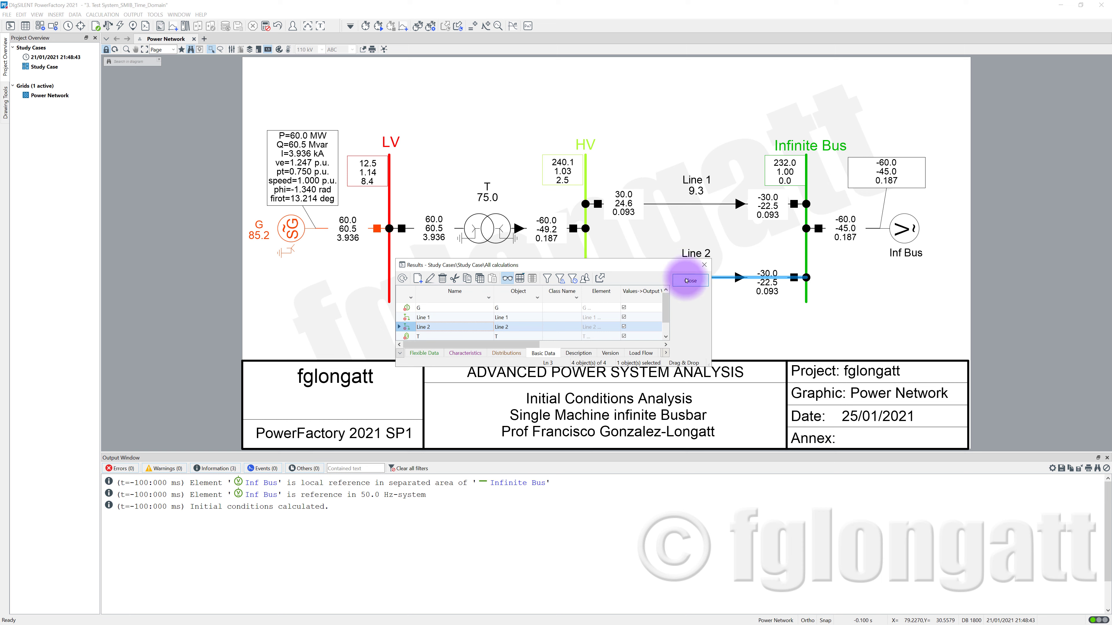
click(690, 281)
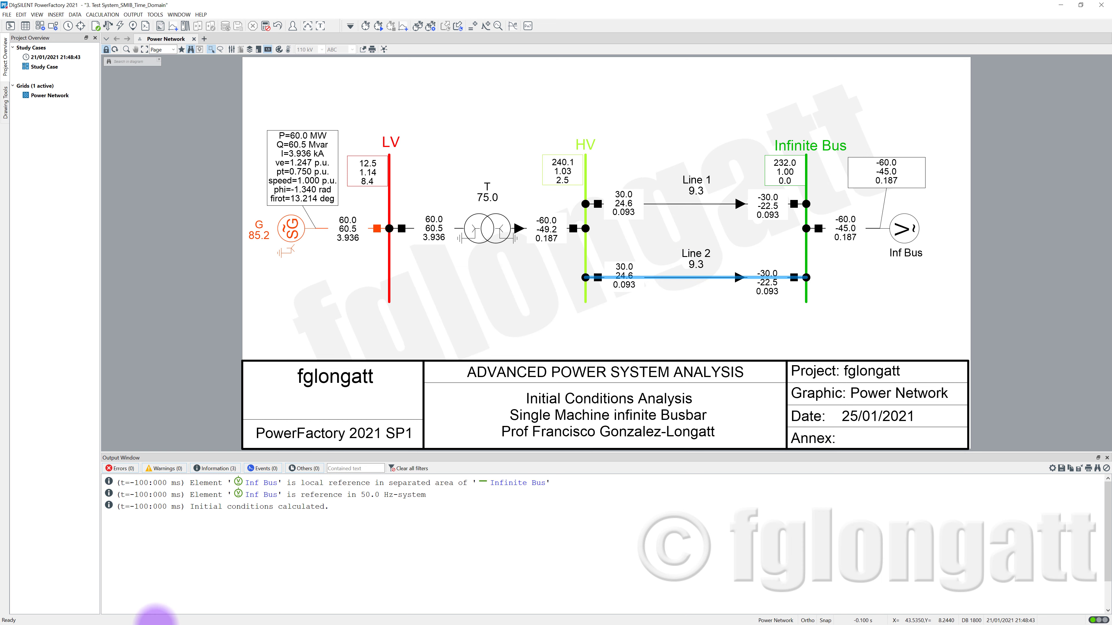
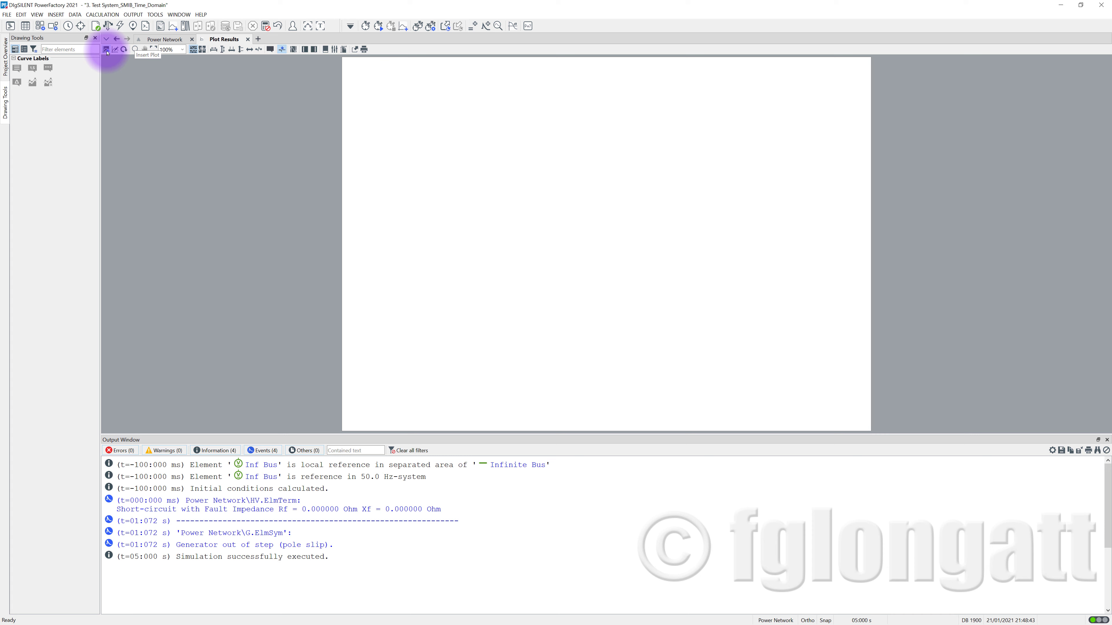
Examine the plot types offered for a new plot across the filter categories, from Simulation RMS/EMT to Others
click(107, 52)
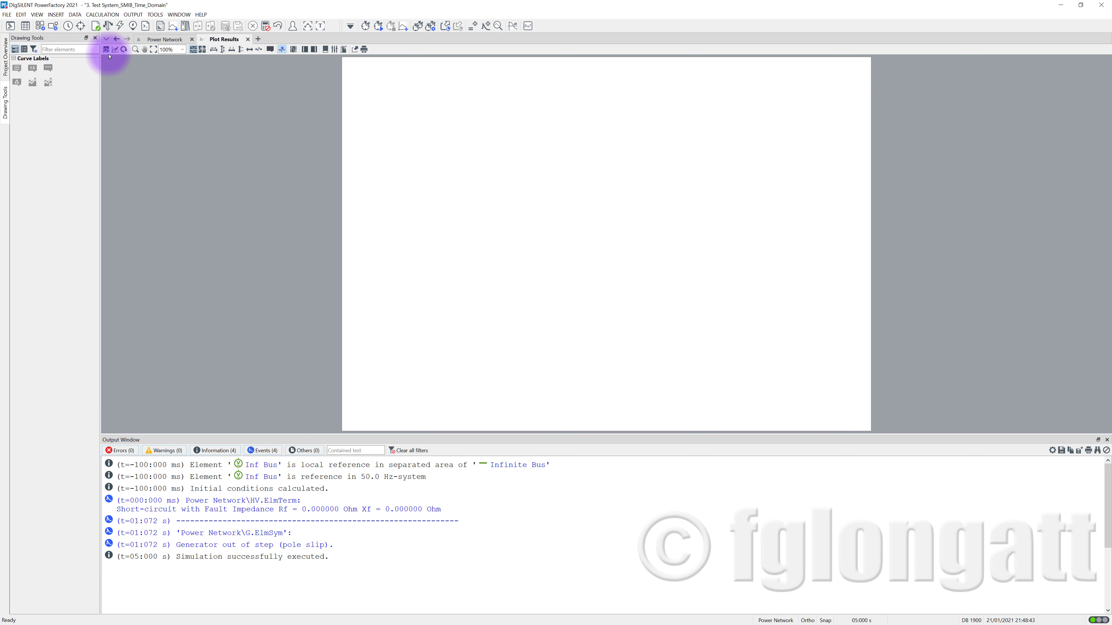
click(106, 50)
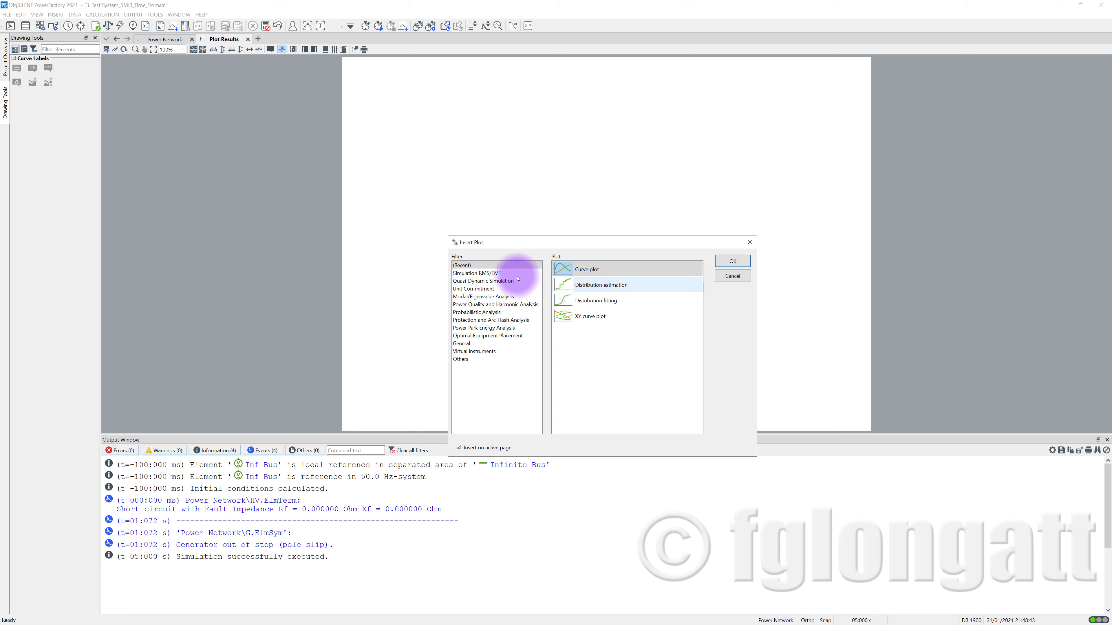
click(498, 276)
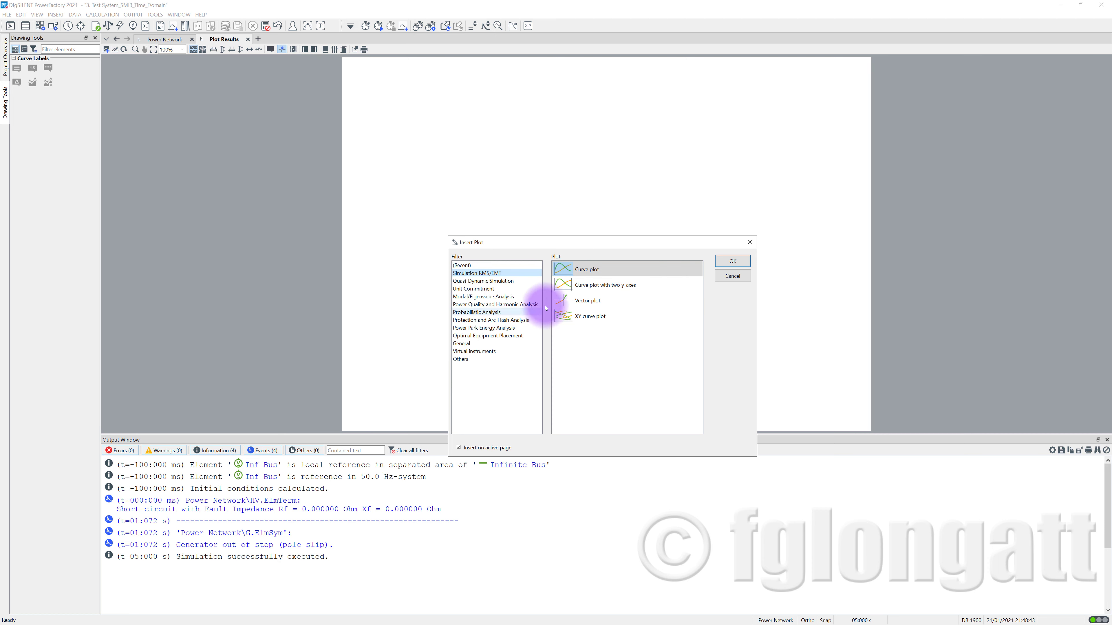
click(487, 289)
click(487, 298)
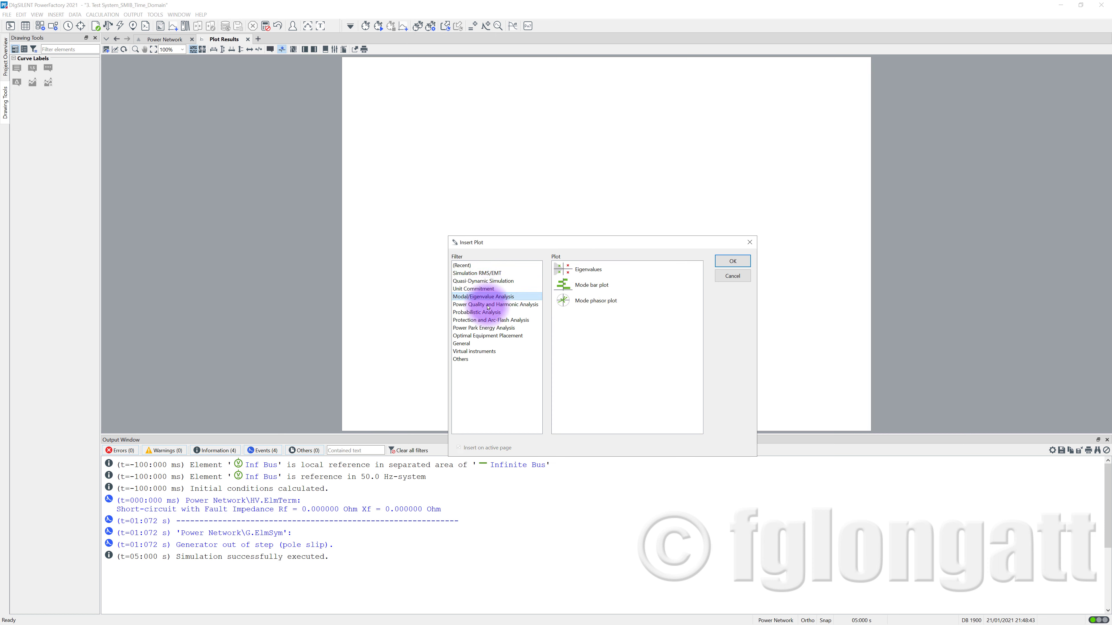
click(486, 305)
click(485, 311)
click(484, 307)
click(485, 312)
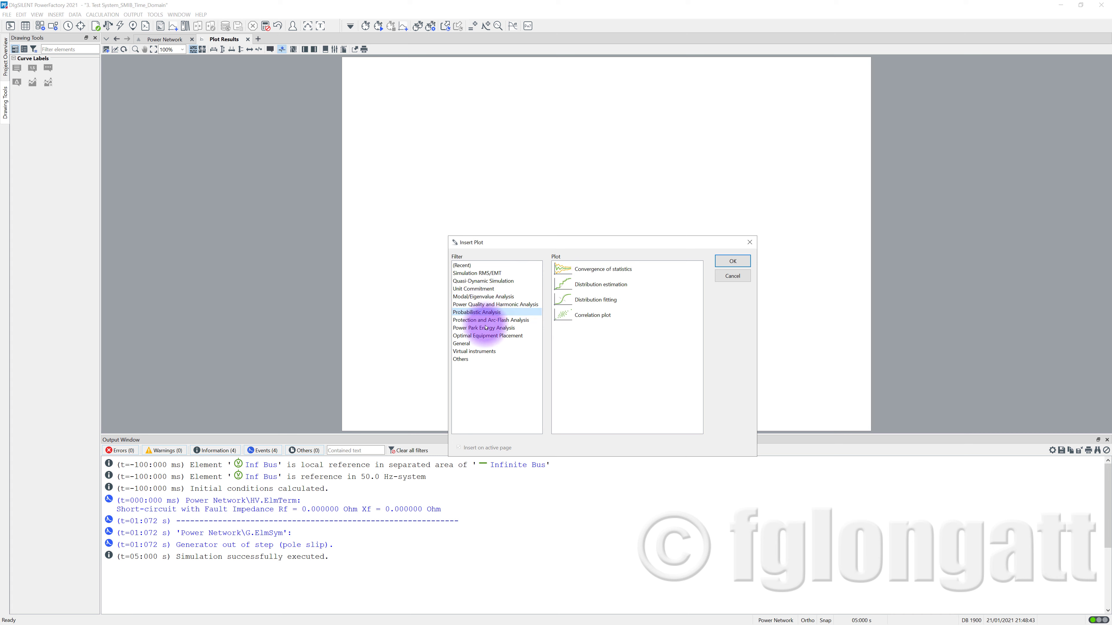
click(486, 320)
click(485, 328)
click(484, 336)
click(477, 344)
click(476, 352)
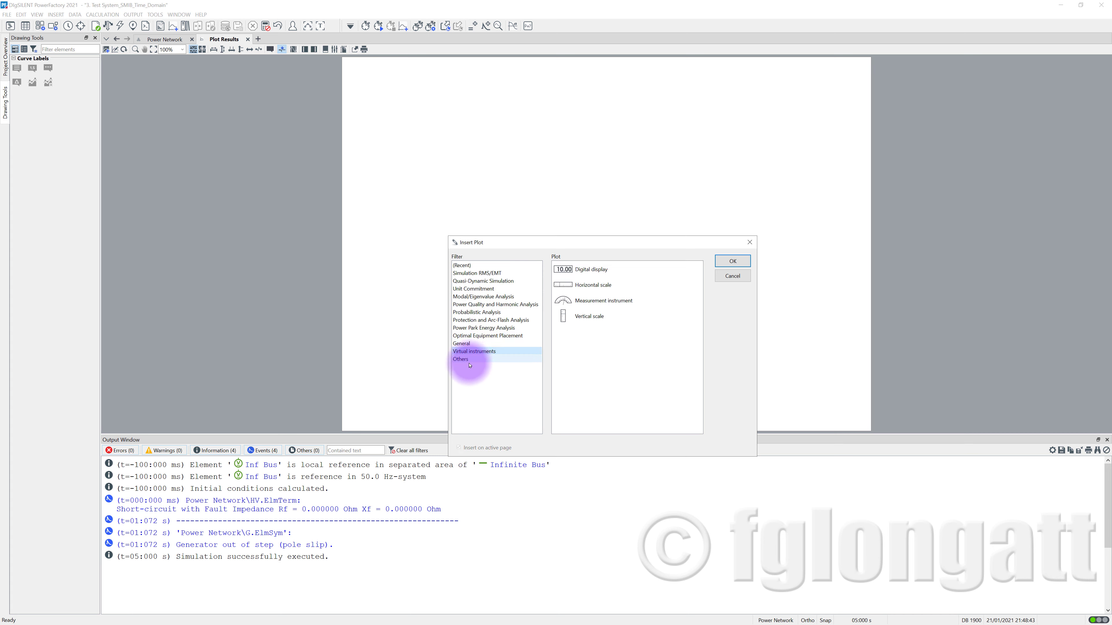
click(476, 359)
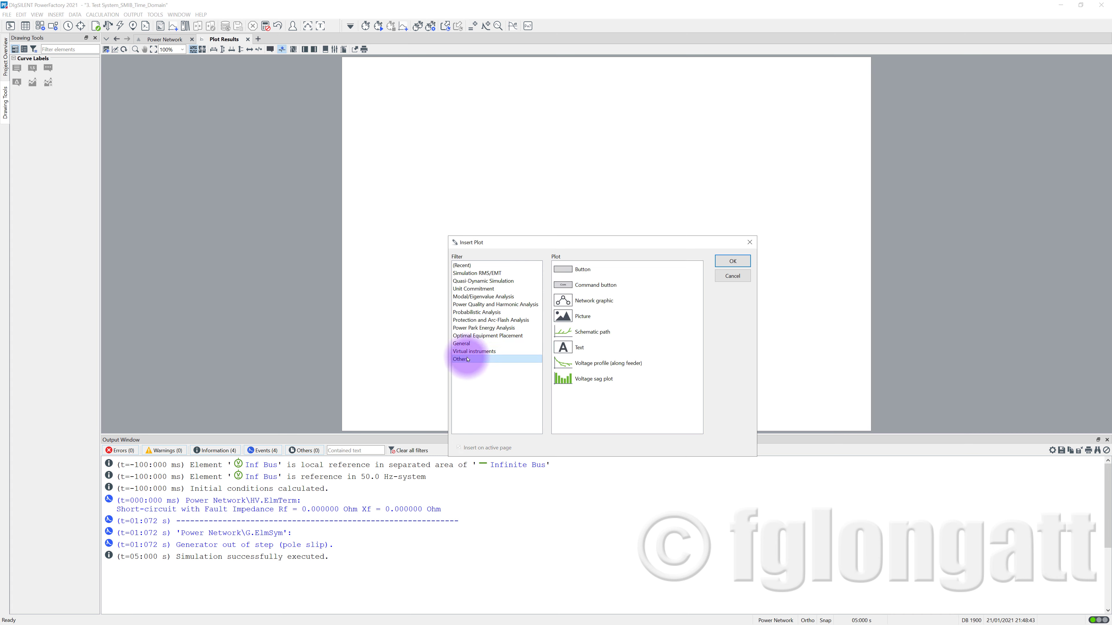
click(477, 274)
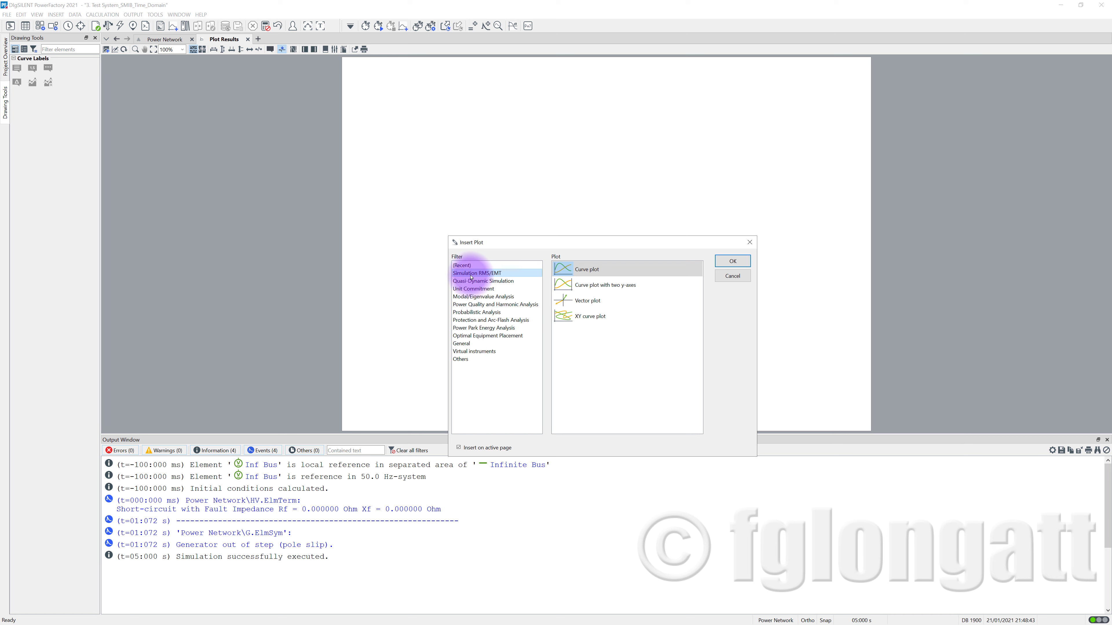
click(480, 281)
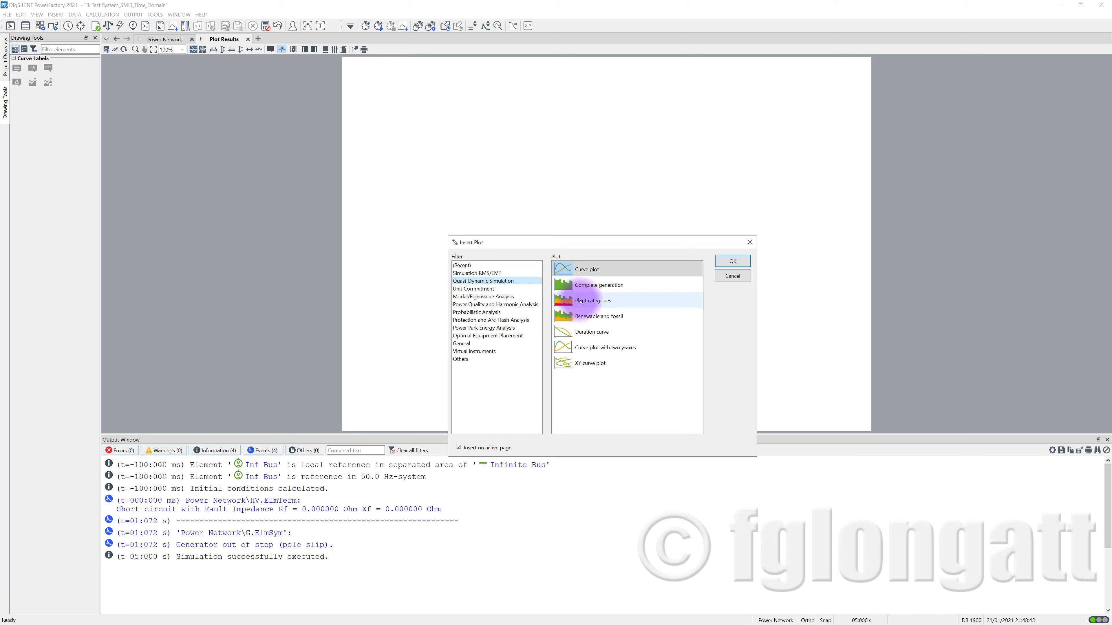
click(463, 298)
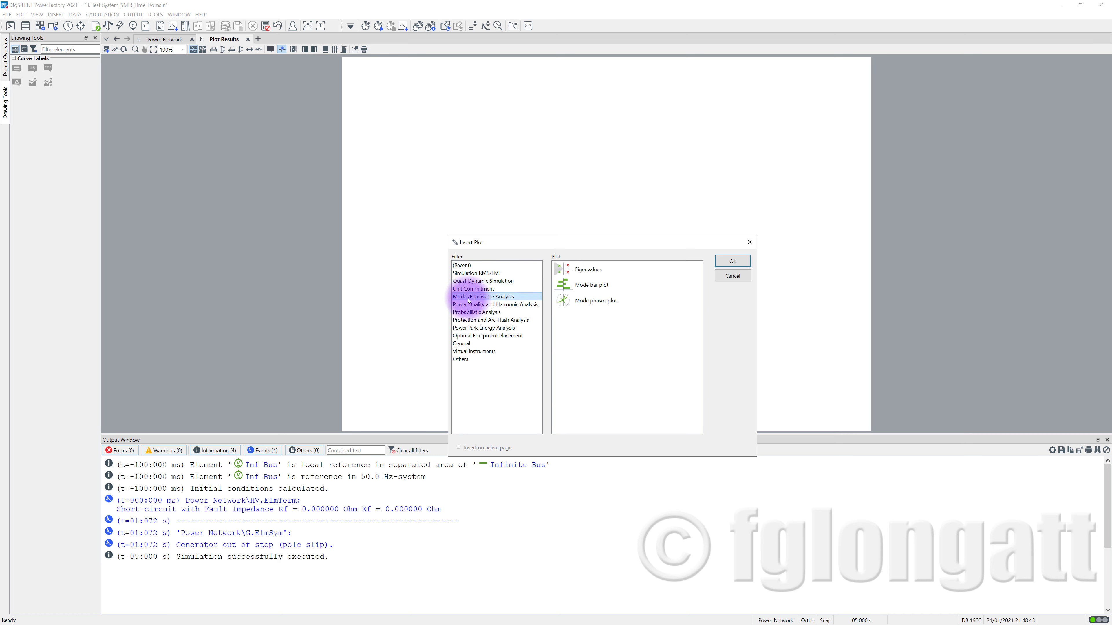
click(488, 312)
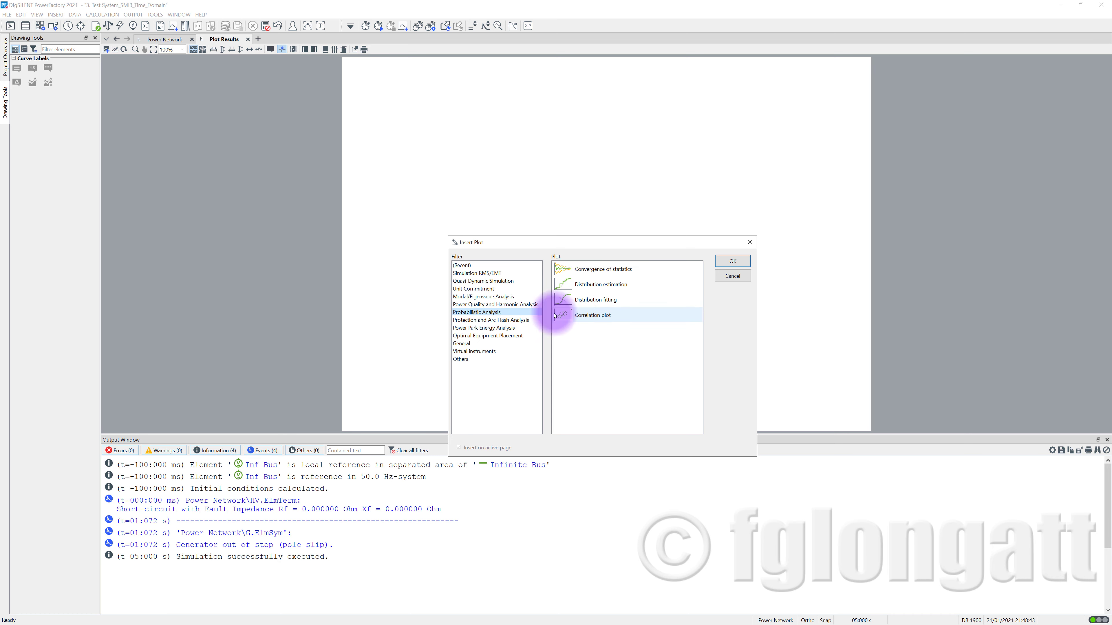
Insert a Simulation RMS/EMT curve plot on the active Plot Results page
click(486, 274)
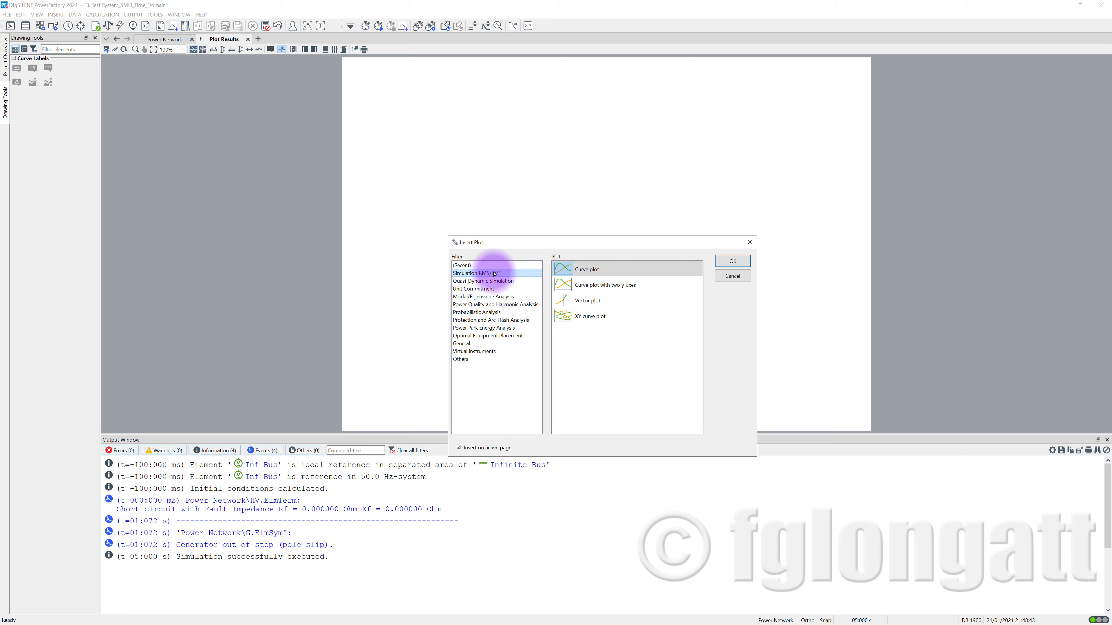
click(591, 270)
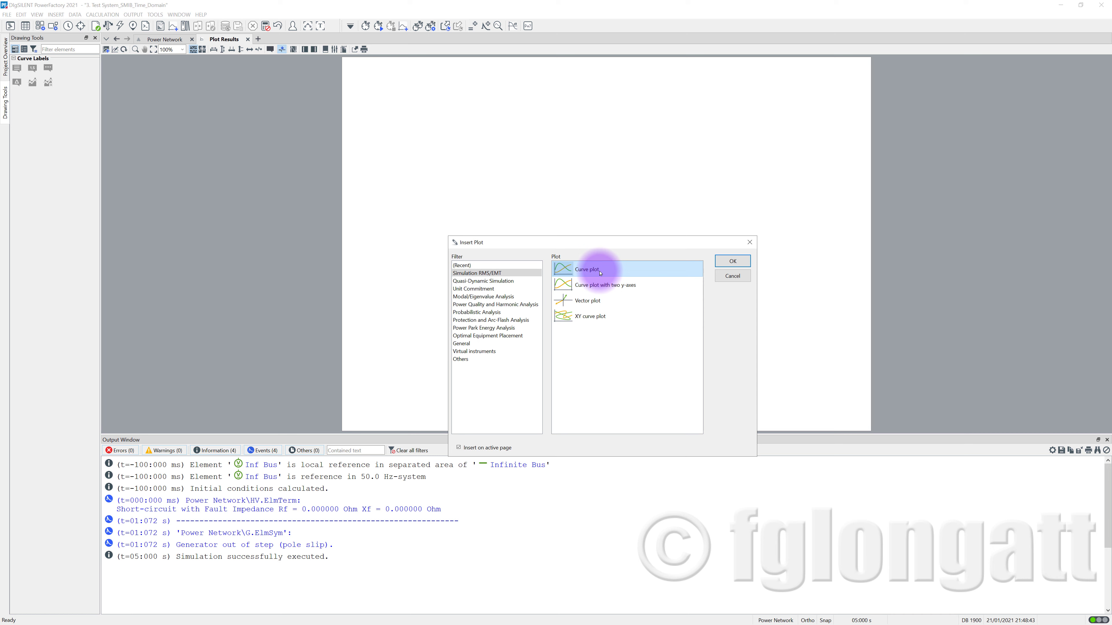
click(730, 261)
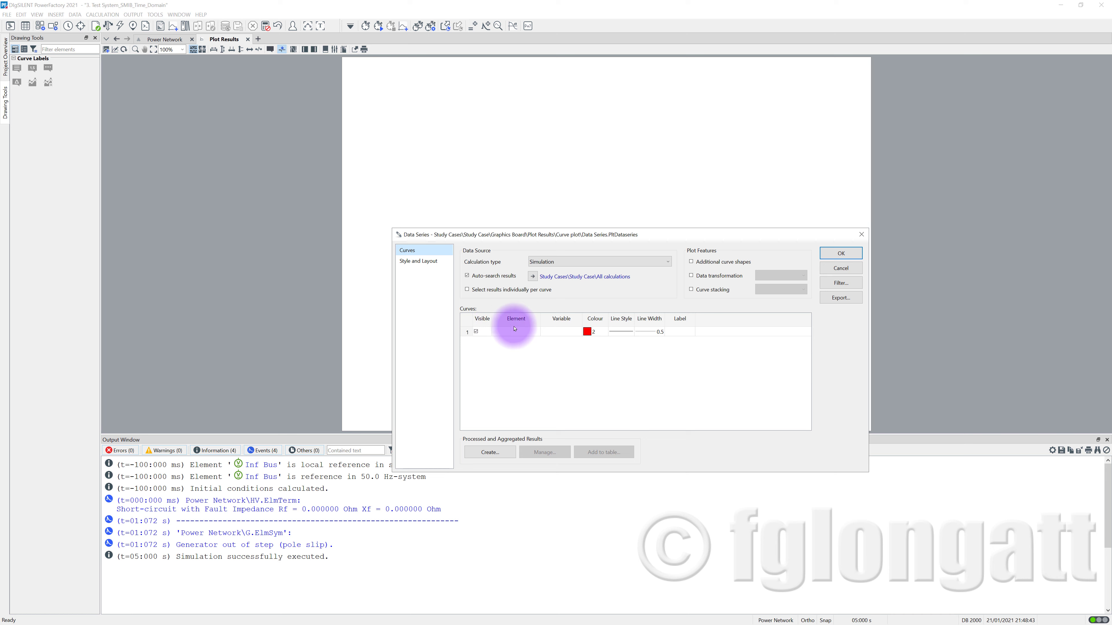
Assign synchronous machine G as the element of the curve plot's first data series row
click(508, 332)
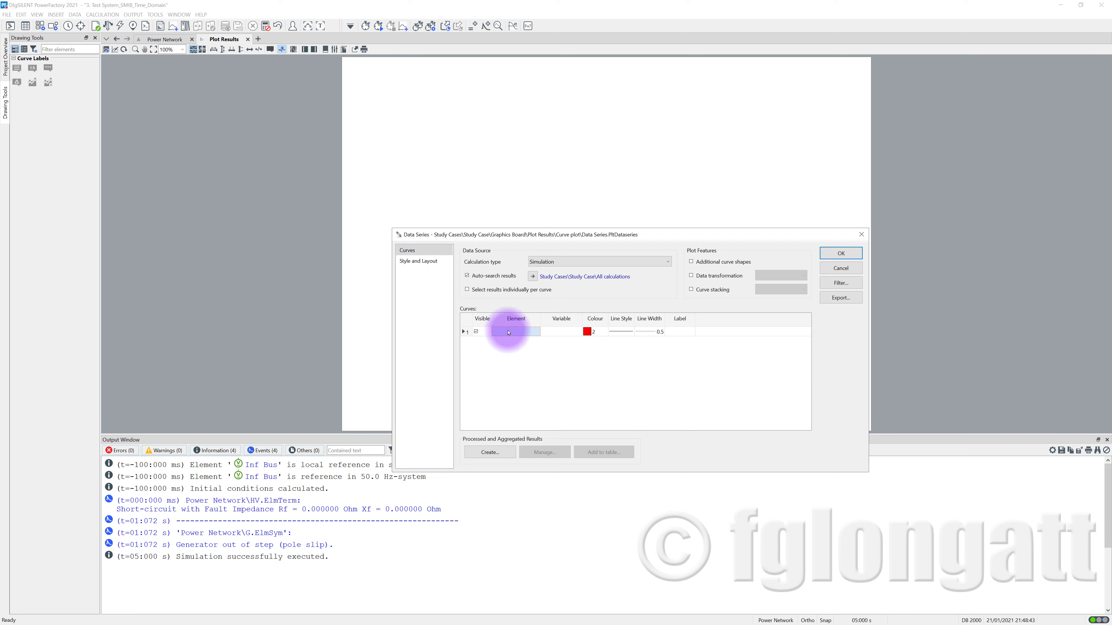
double_click(508, 333)
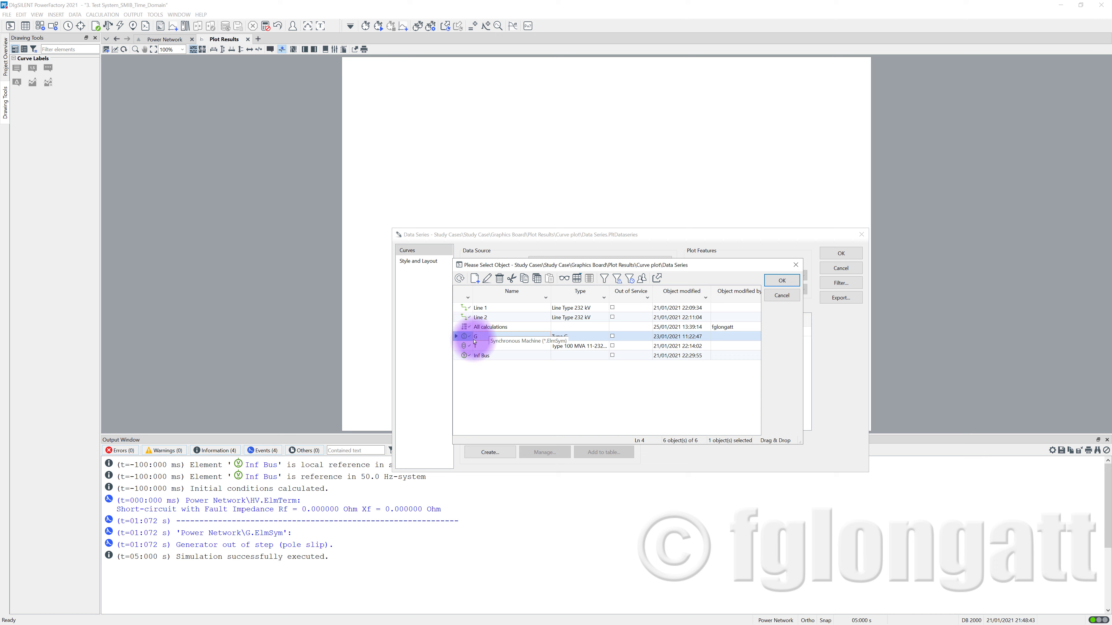
click(782, 281)
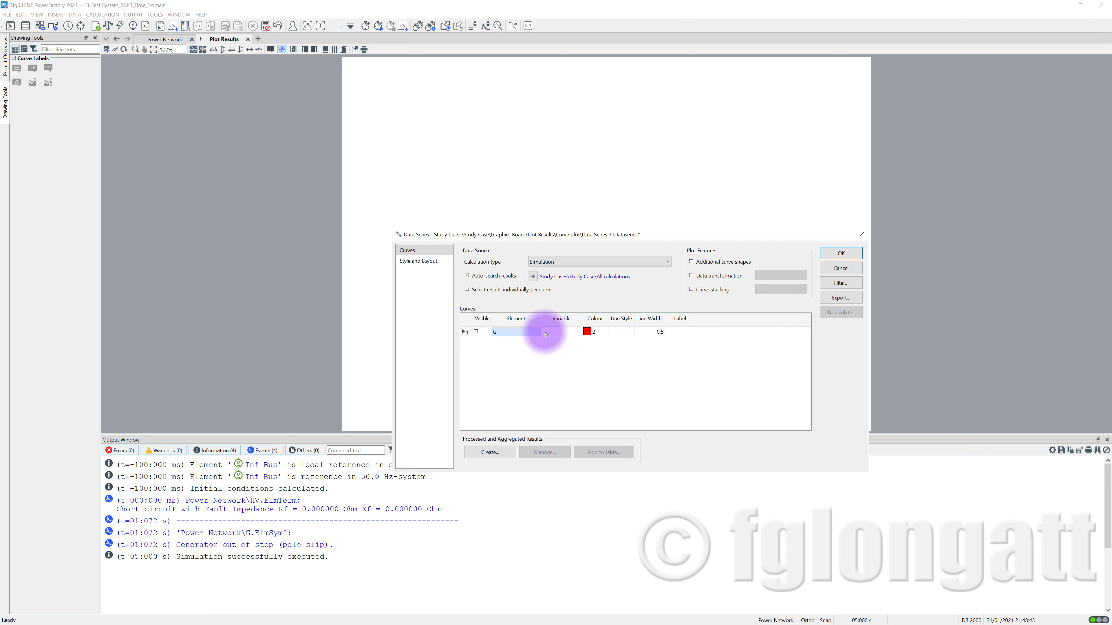
Choose the speed in p.u. (s:xspeed) as the variable of G's curve and accept the data series
click(555, 334)
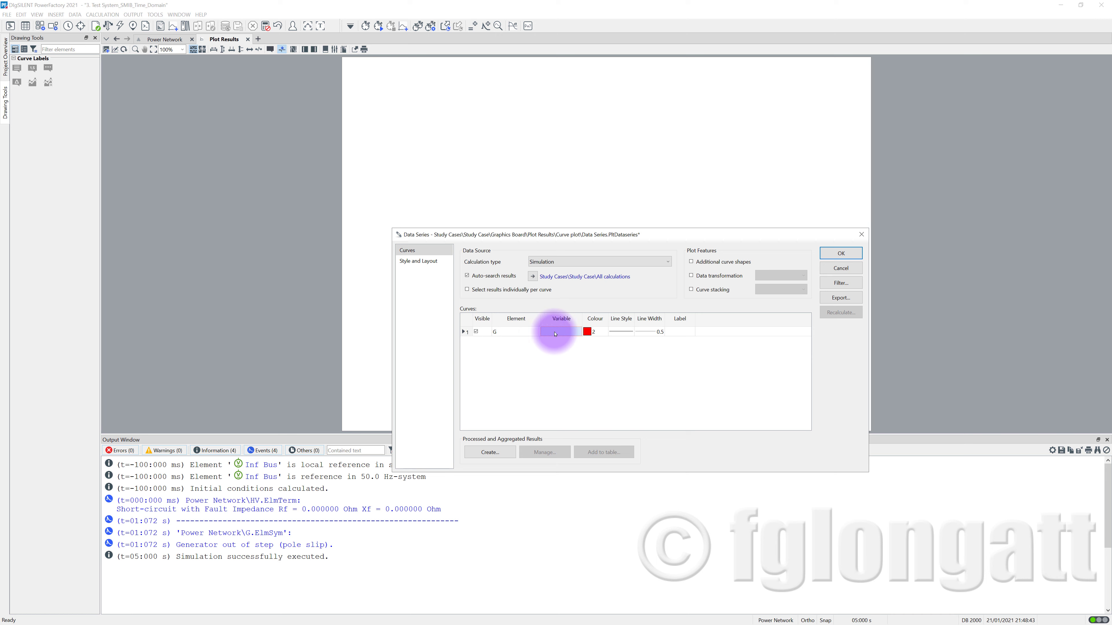
click(555, 334)
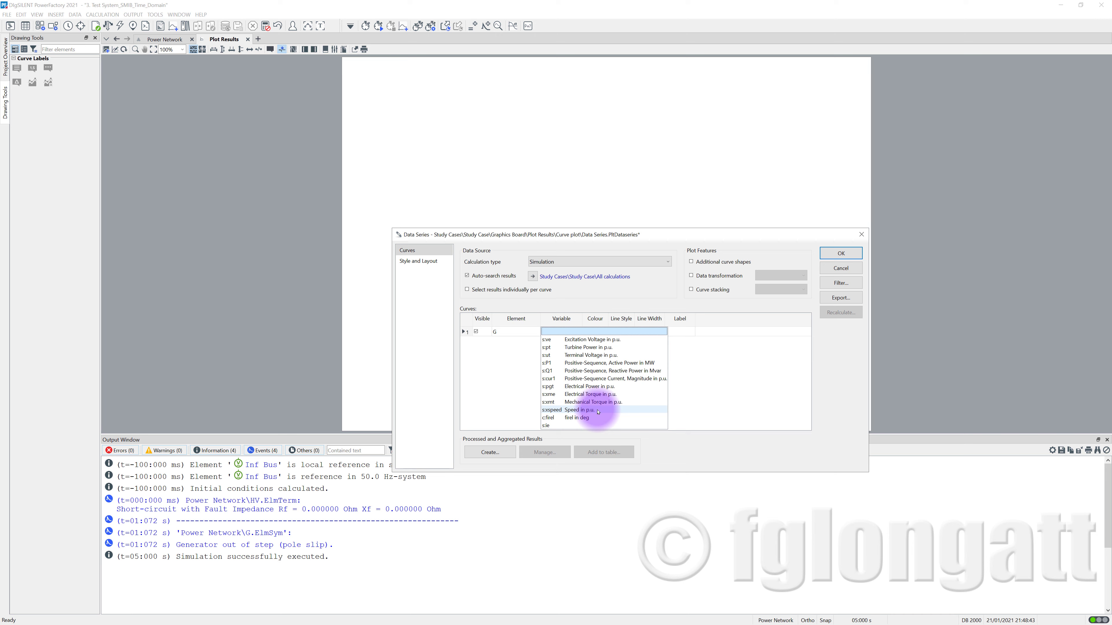
click(598, 410)
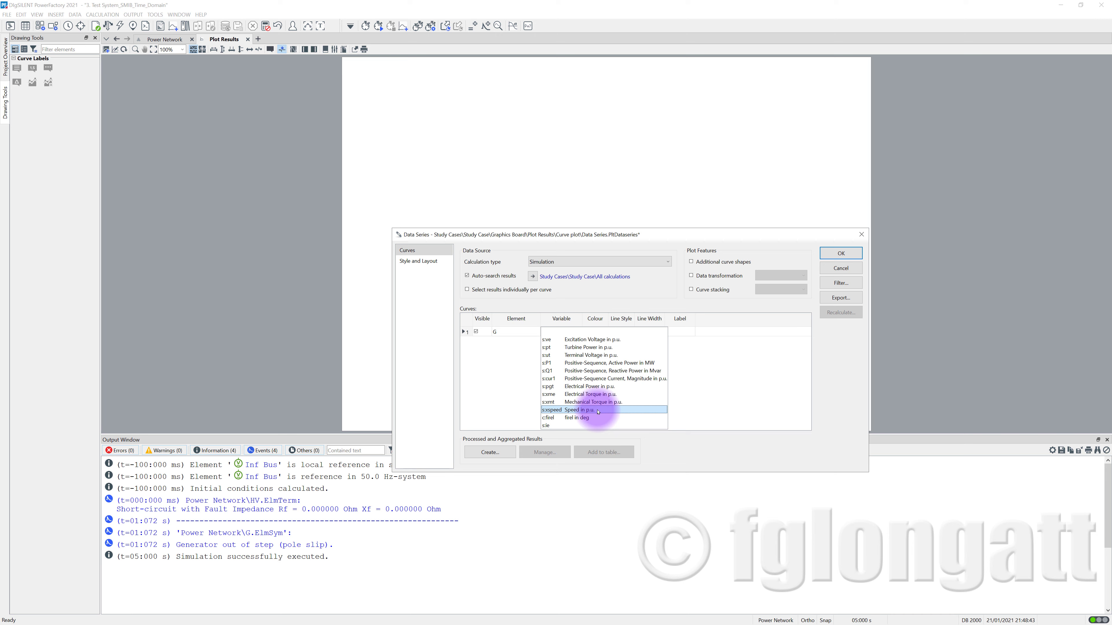
click(598, 410)
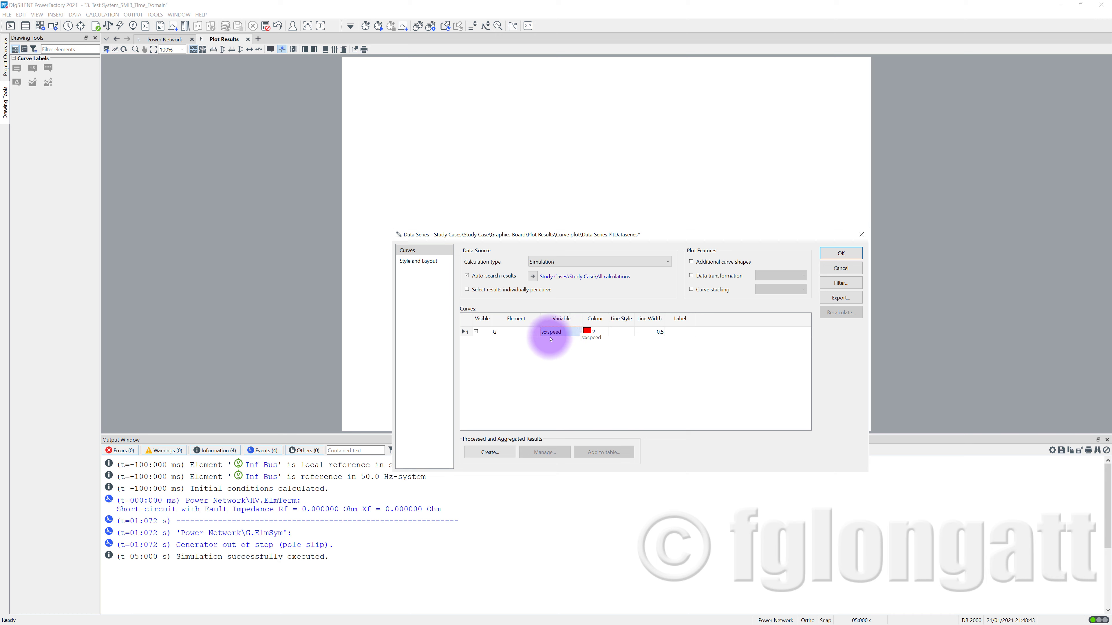
click(841, 254)
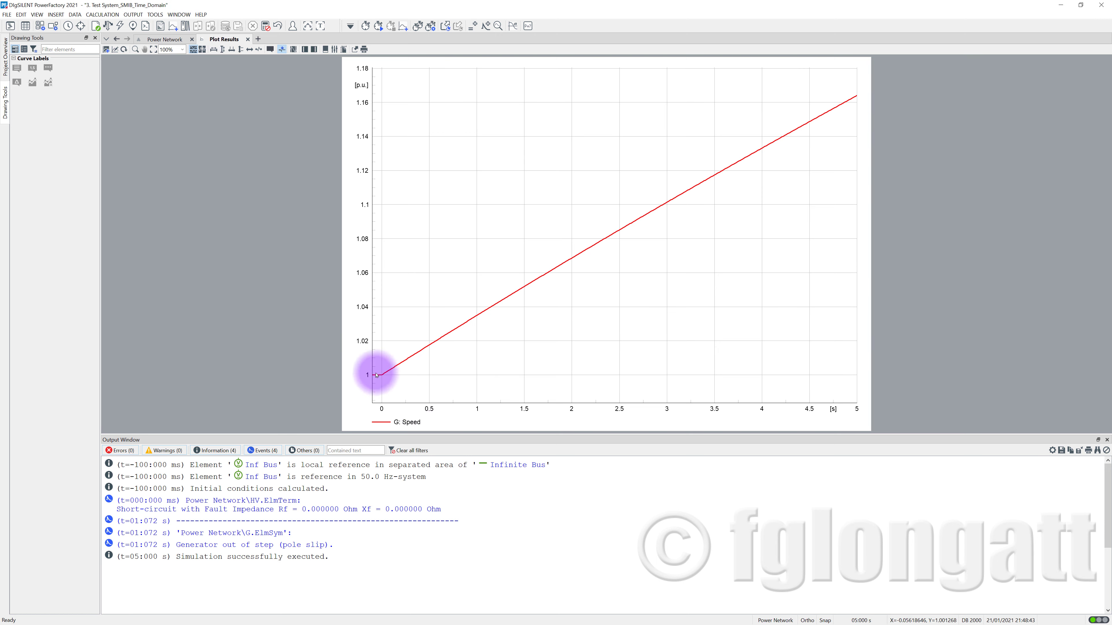
Label the start of G's speed curve at about -0.04 s with its coordinates, placing the label near 0.4 s and 1.06 p.u
mouse_move(375, 379)
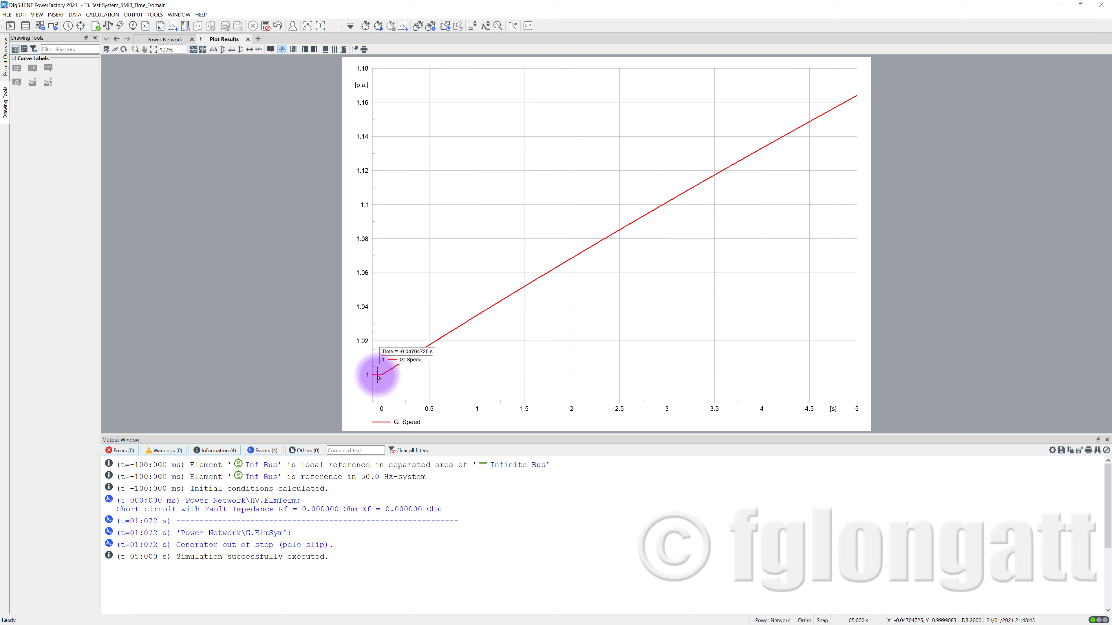
click(375, 375)
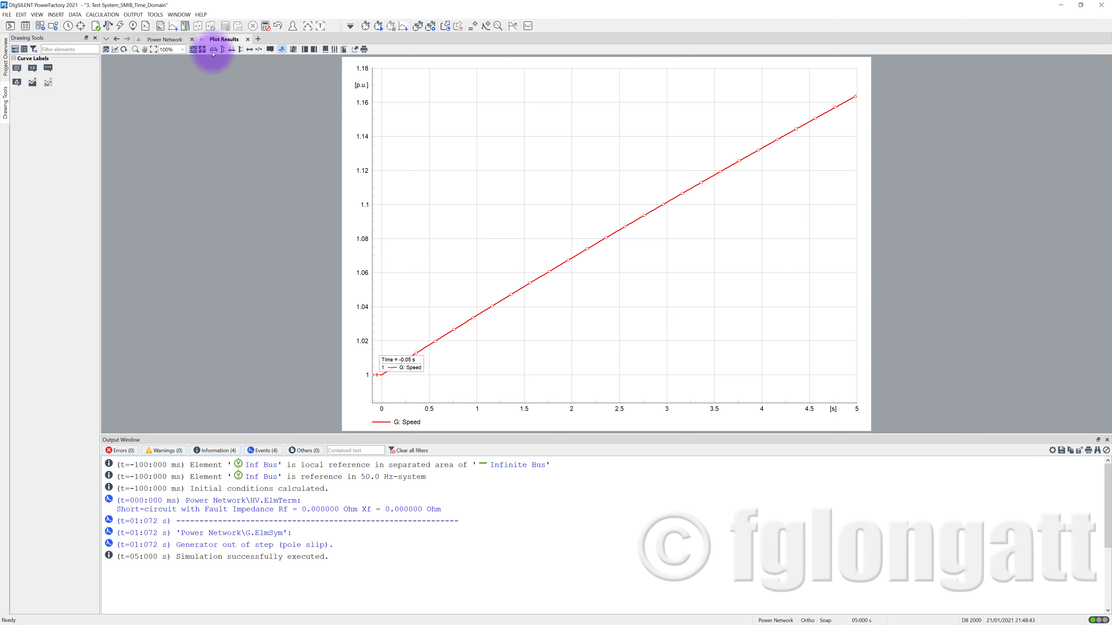
click(282, 51)
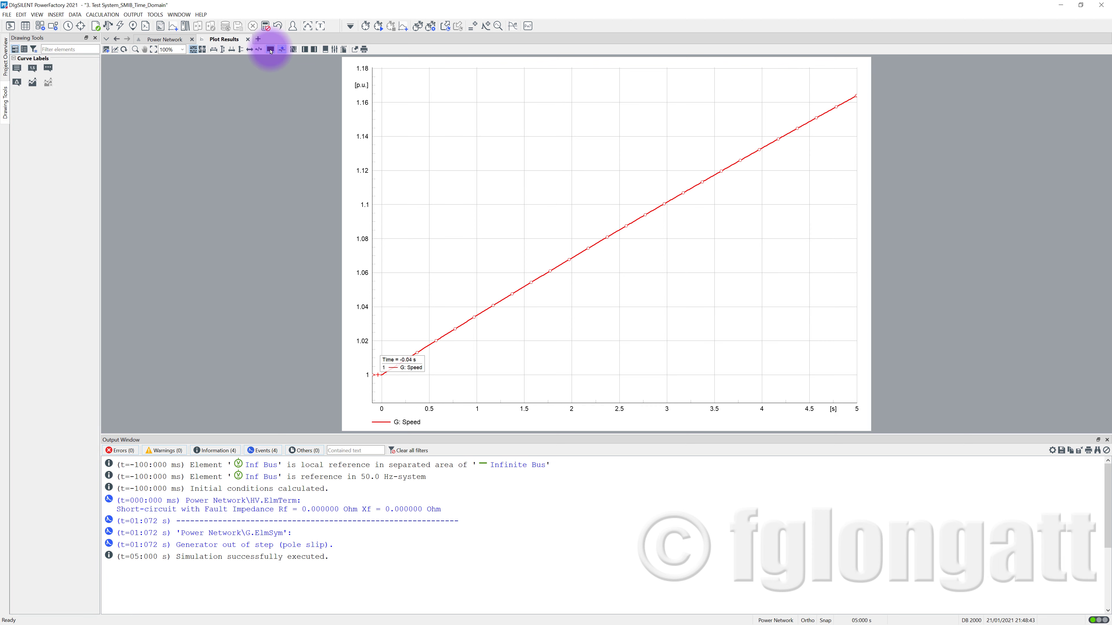
click(32, 67)
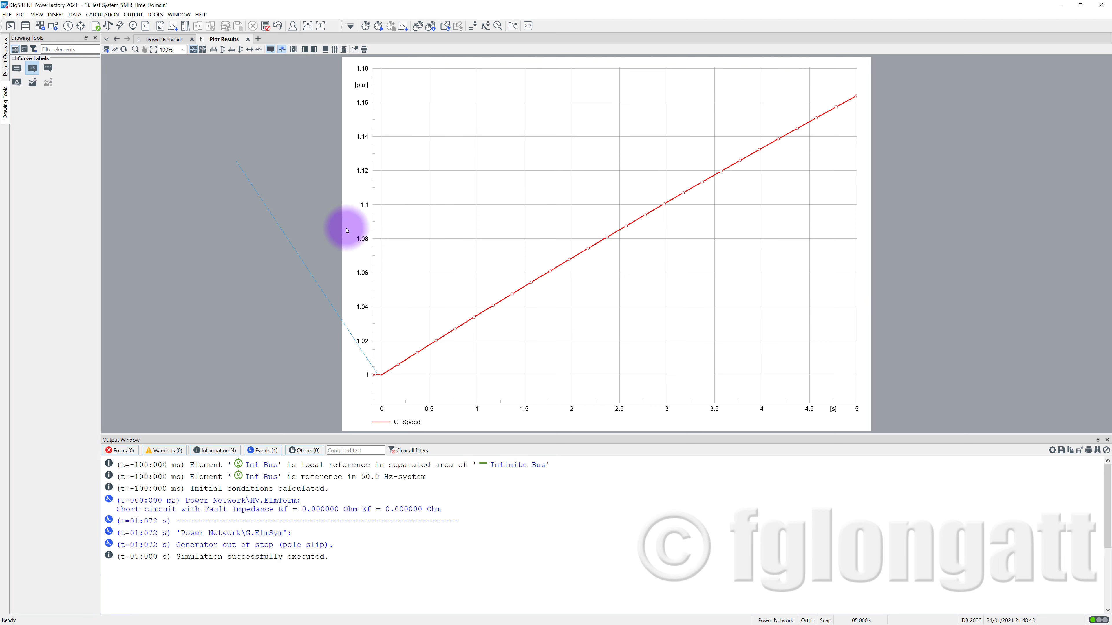
click(421, 276)
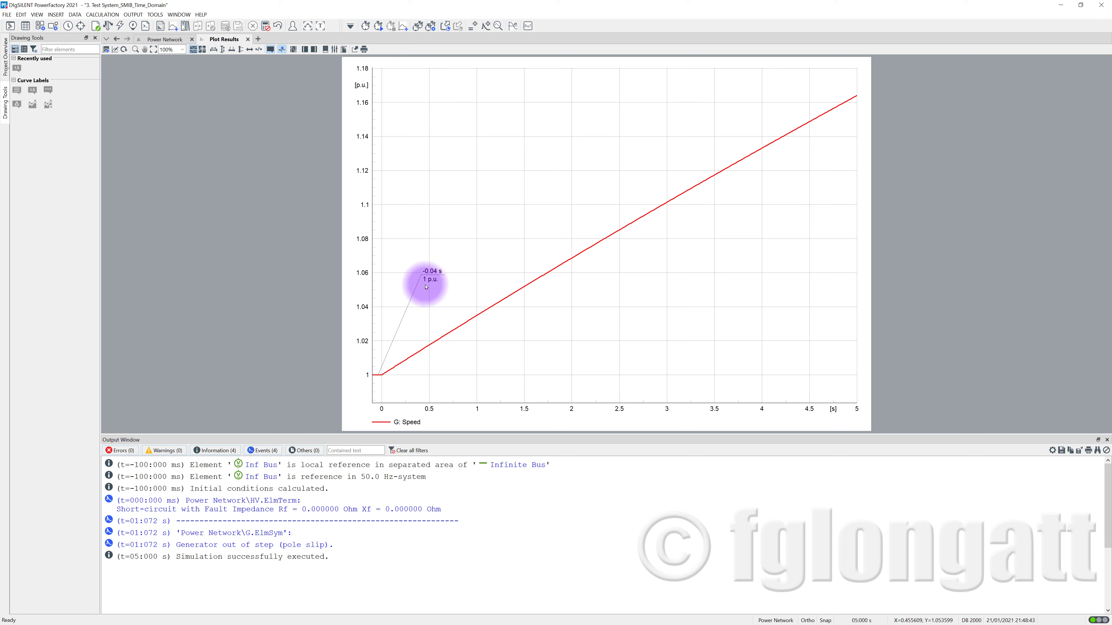
Read the time and speed at the end point of G's curve, near 5 s
mouse_move(382, 383)
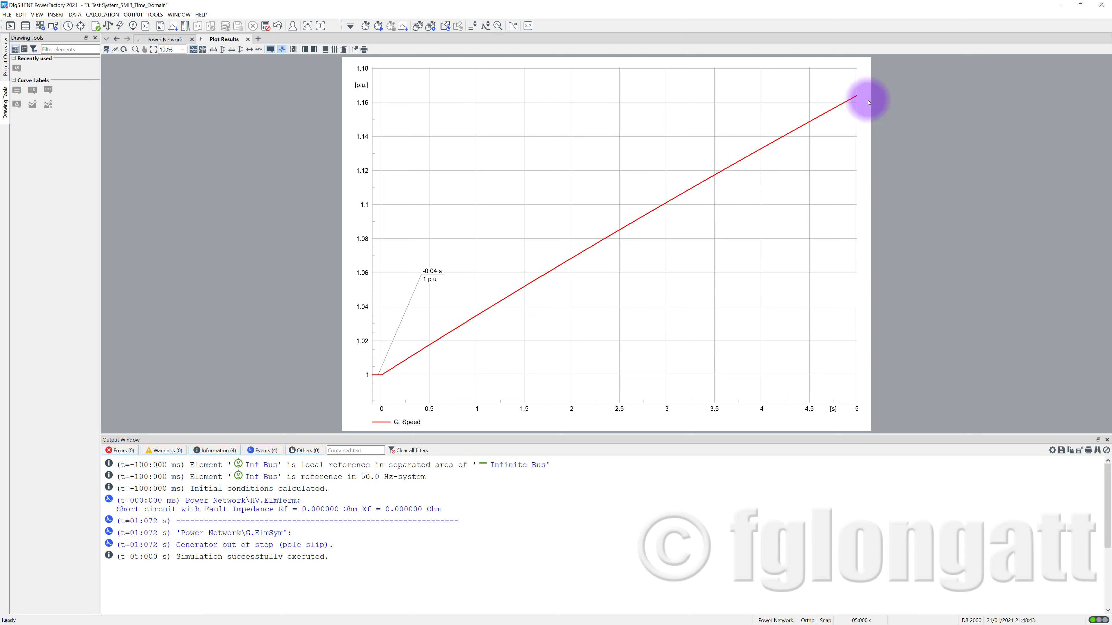
click(851, 99)
click(824, 111)
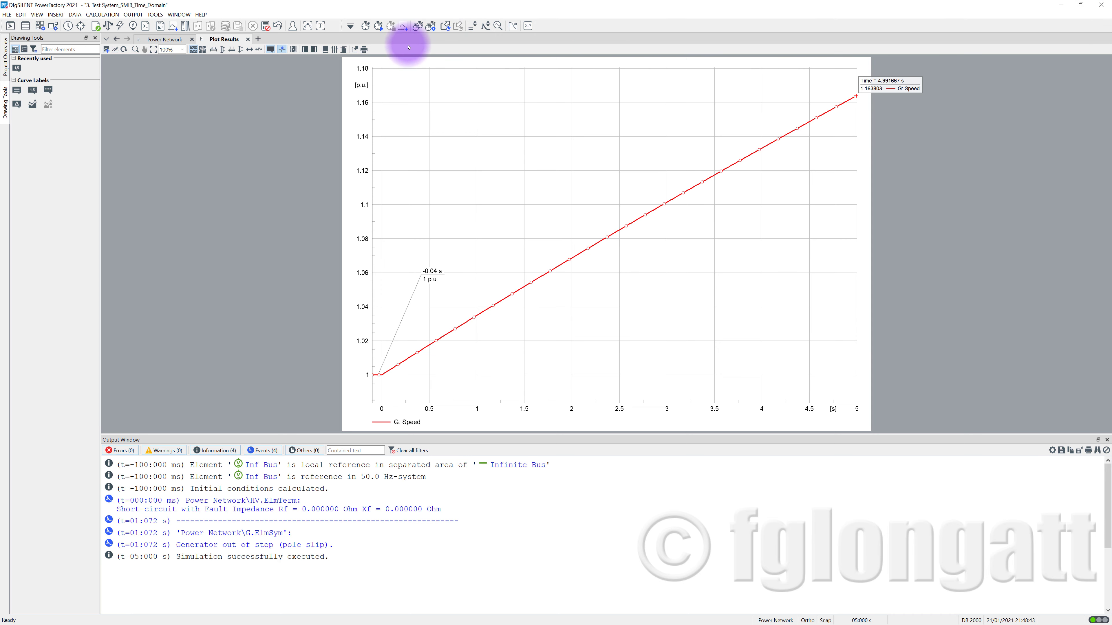
Insert a second Simulation RMS/EMT curve plot on the same page as the speed plot
click(106, 50)
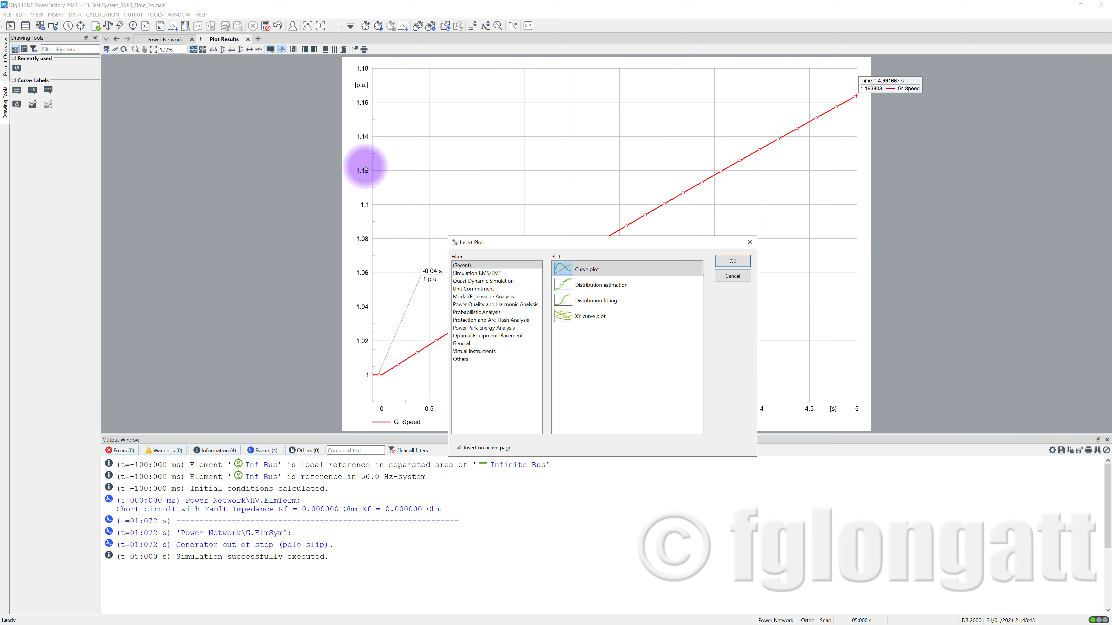
click(490, 281)
click(493, 274)
click(578, 270)
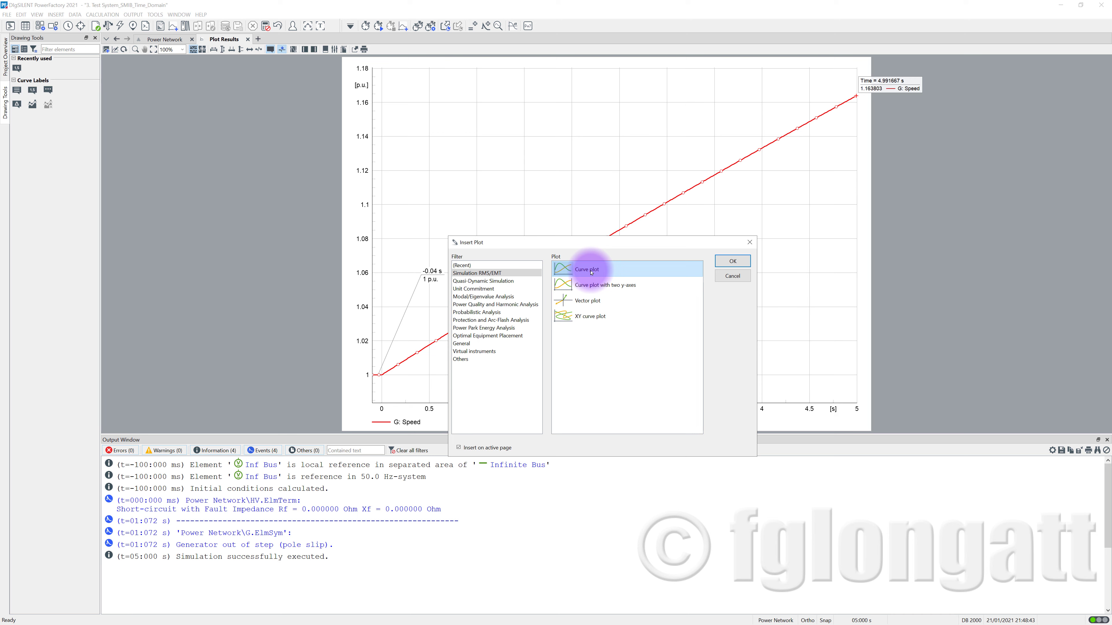
click(728, 263)
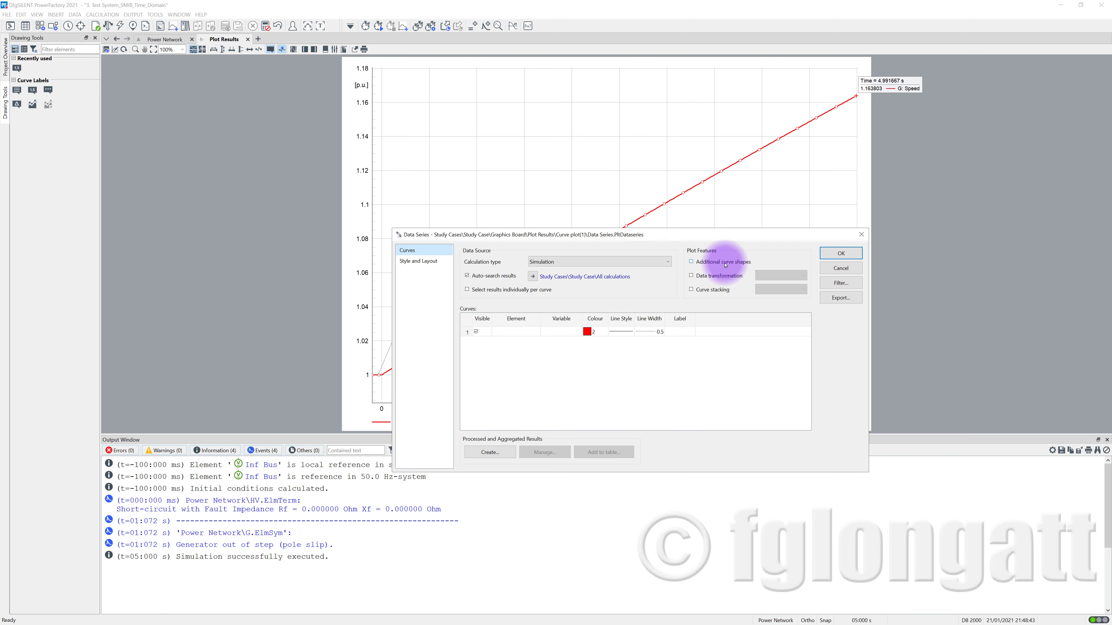
Assign synchronous machine G as the element of the second curve plot's first row
click(511, 333)
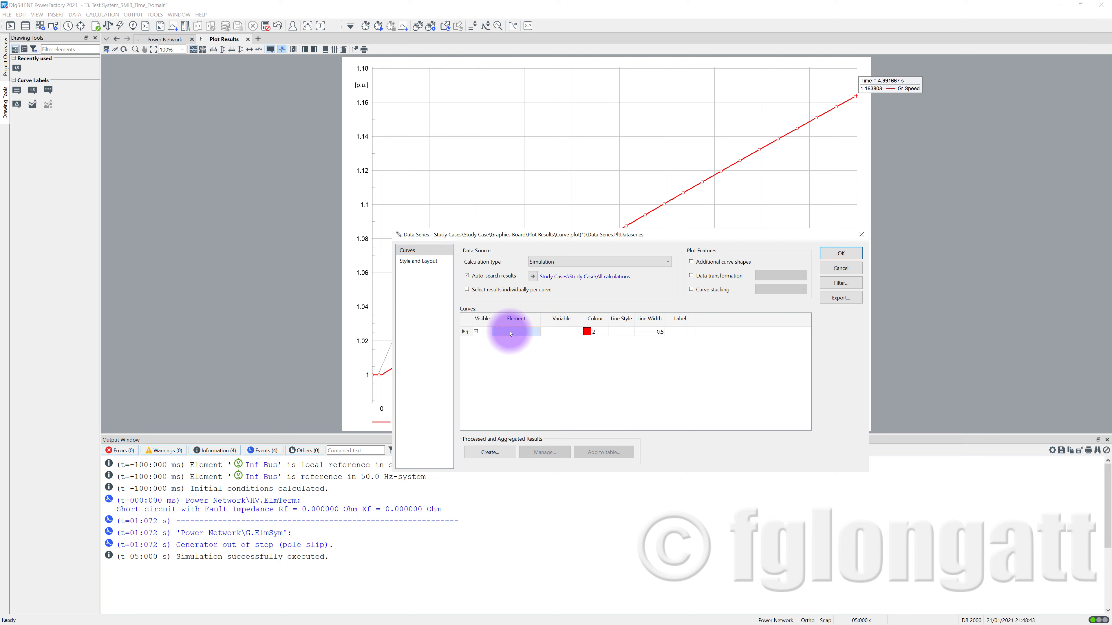
double_click(511, 334)
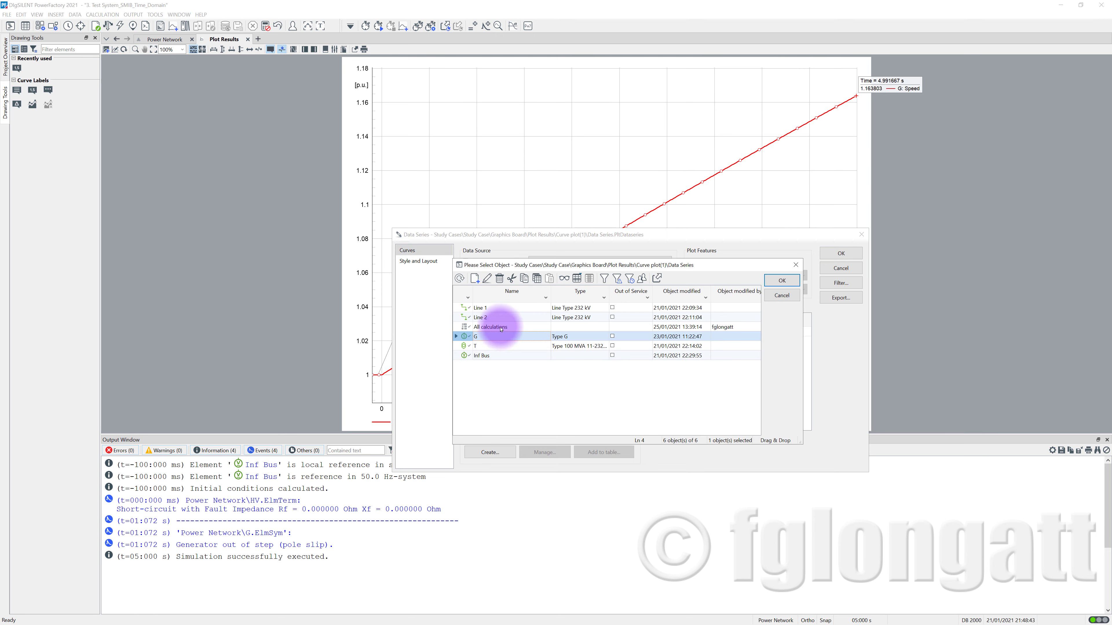
click(782, 280)
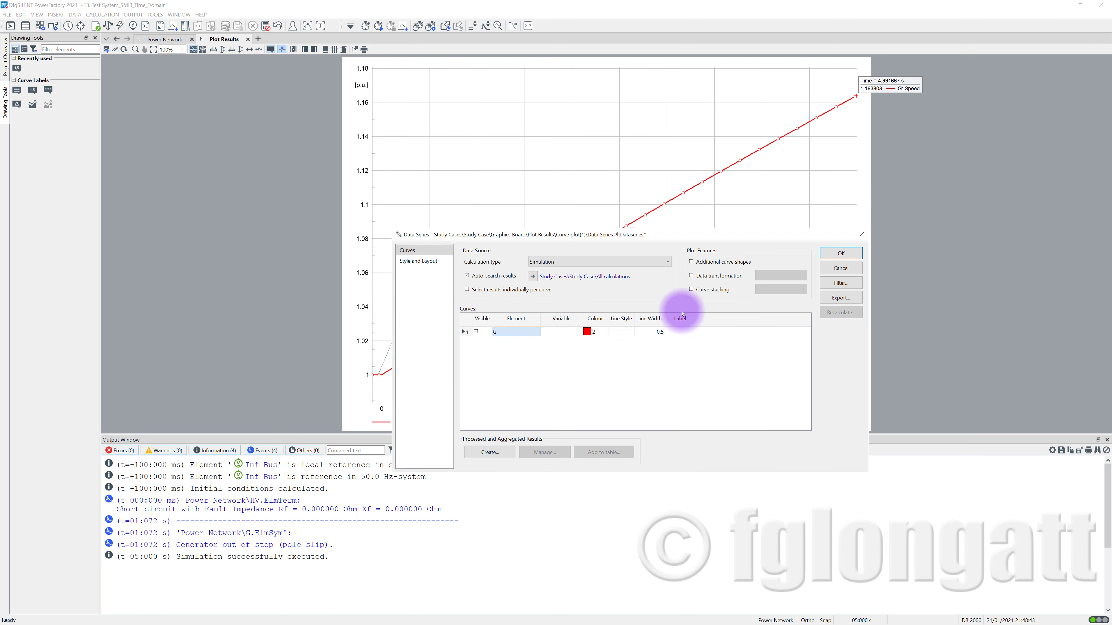
Choose c:firel as the variable for G in the second curve plot and apply the data series
click(573, 333)
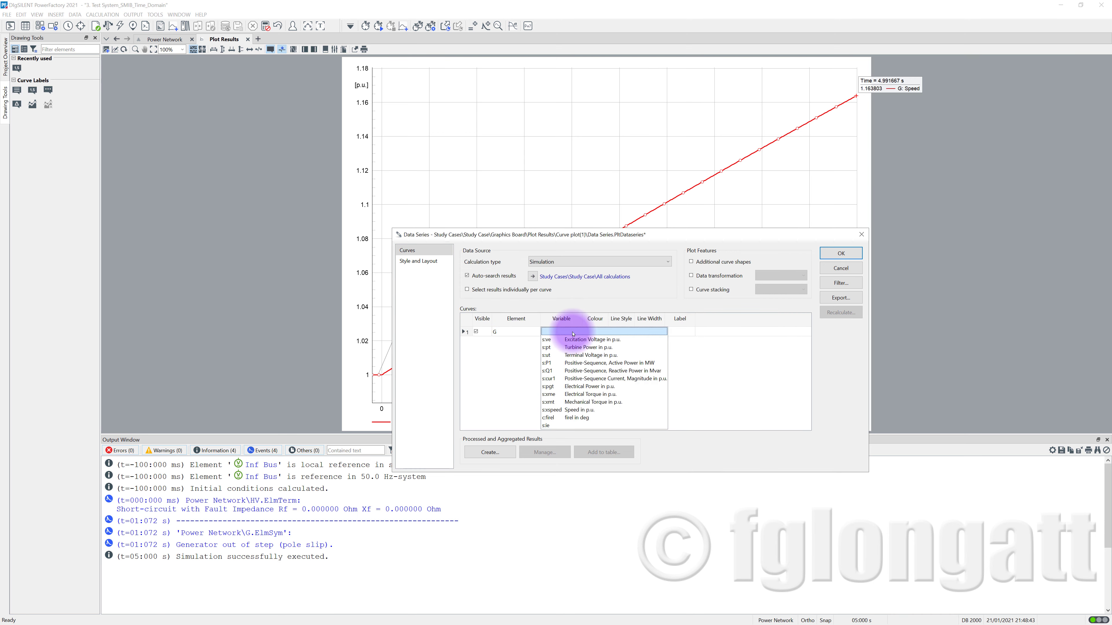
click(582, 419)
click(582, 418)
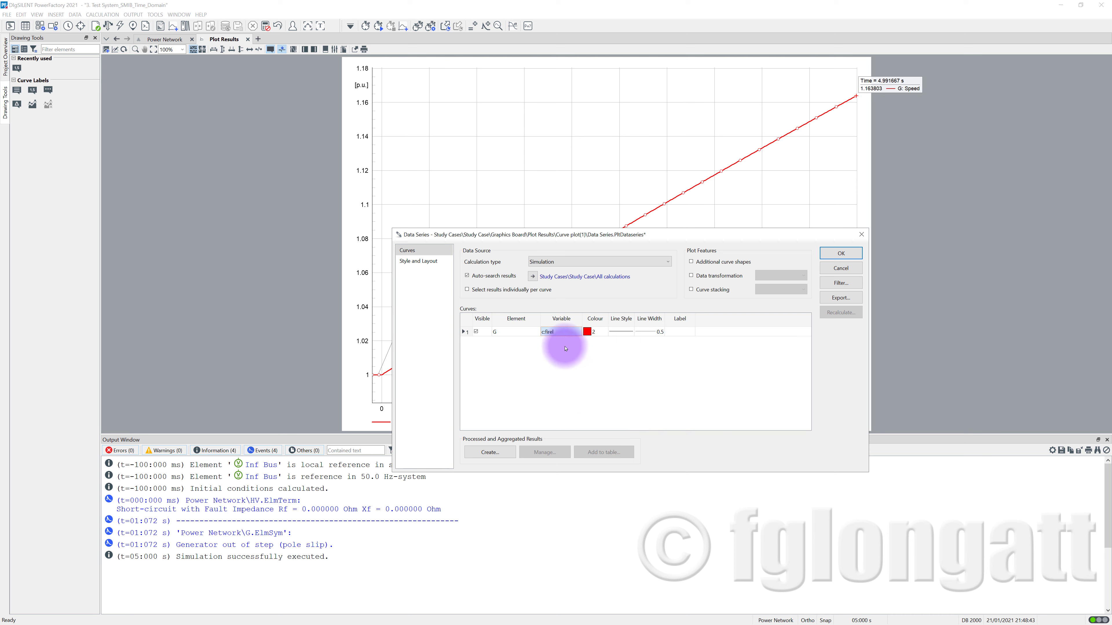
click(825, 257)
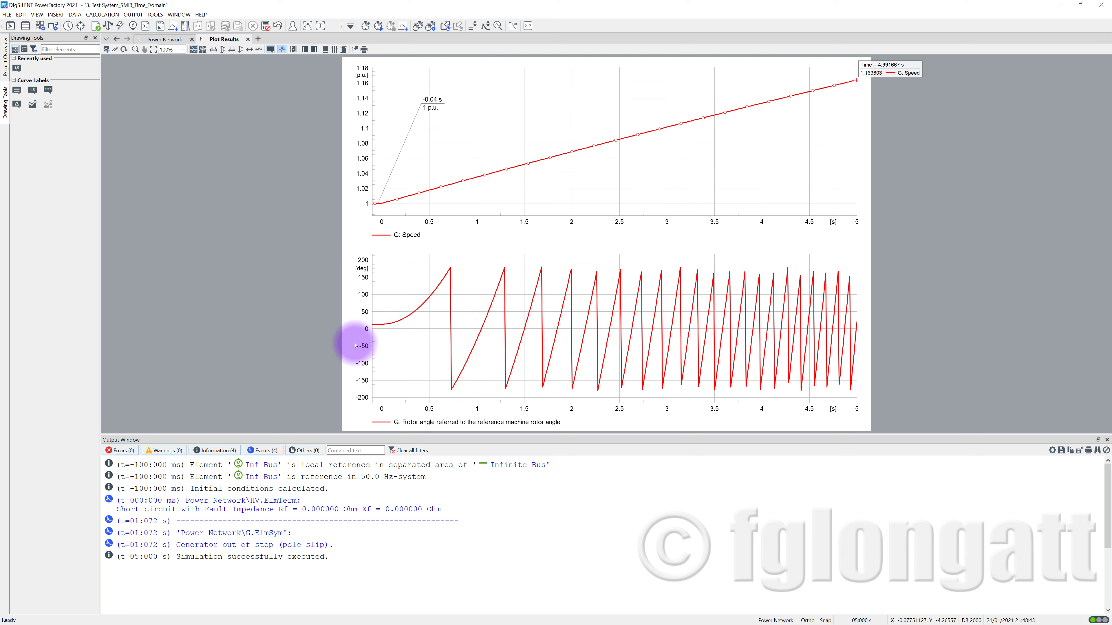
Label the start of G's rotor angle curve at about -0.05 s with its coordinates, placing the label near 0.3 s and 175 deg
click(378, 325)
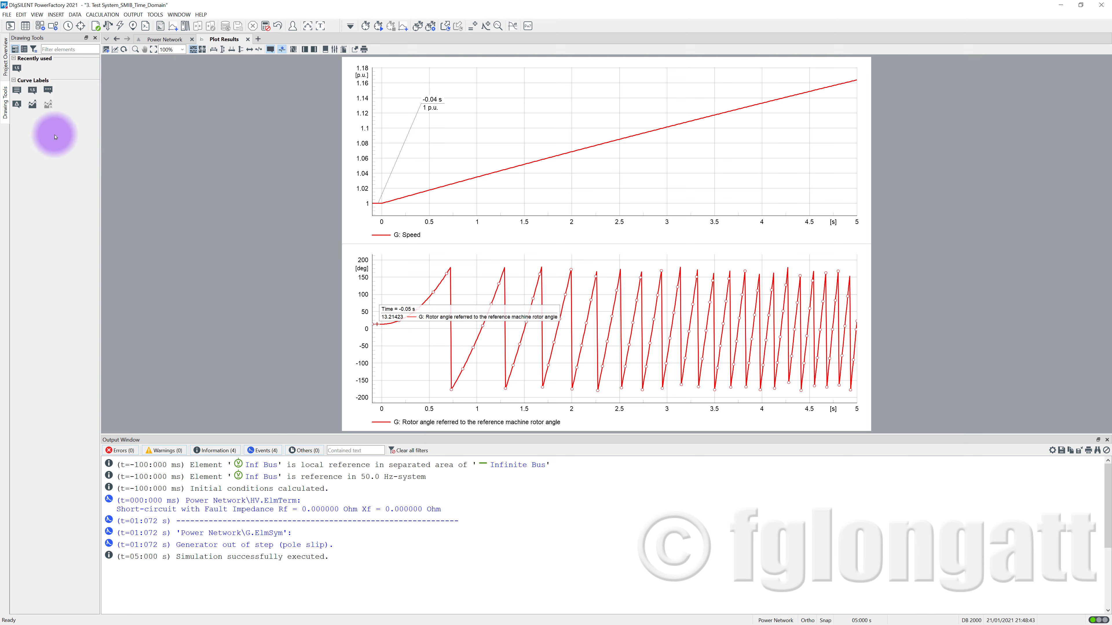
click(33, 90)
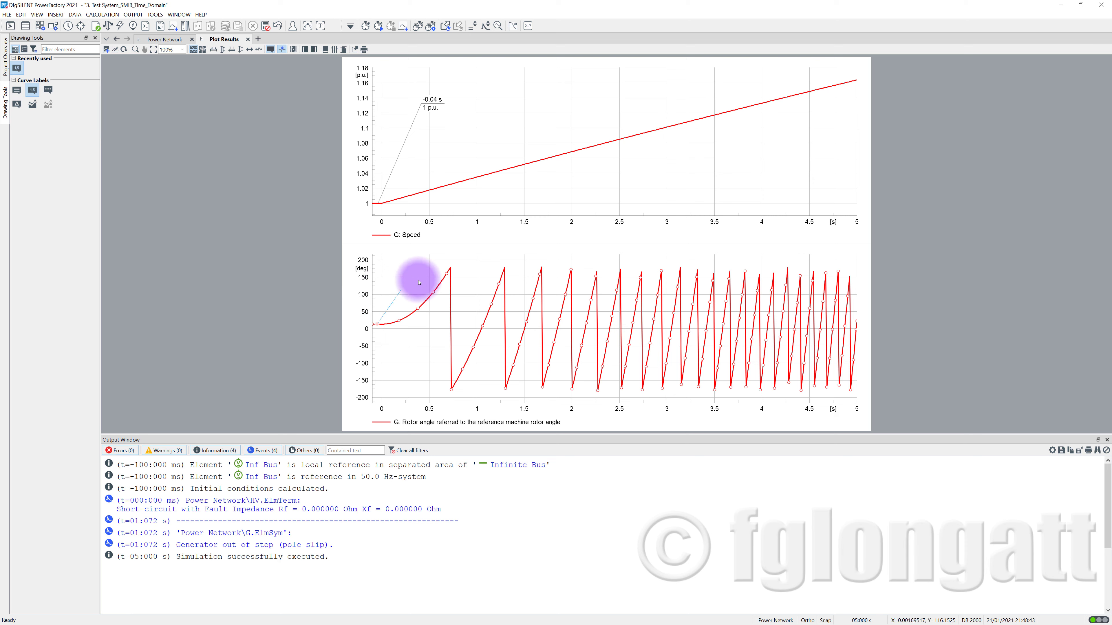
click(407, 283)
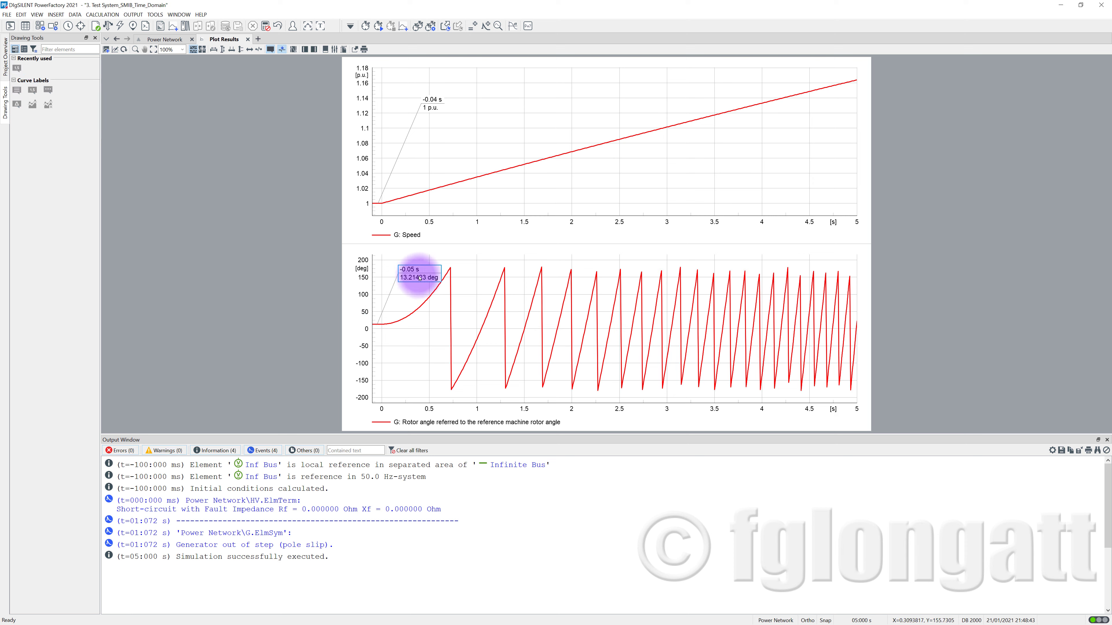
click(409, 276)
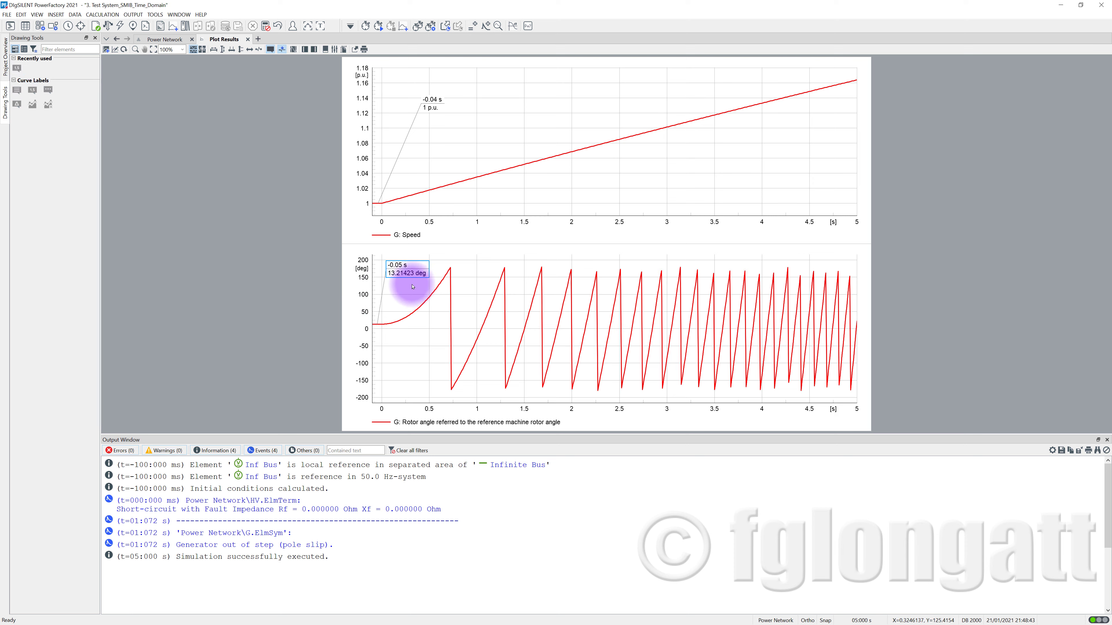
click(410, 282)
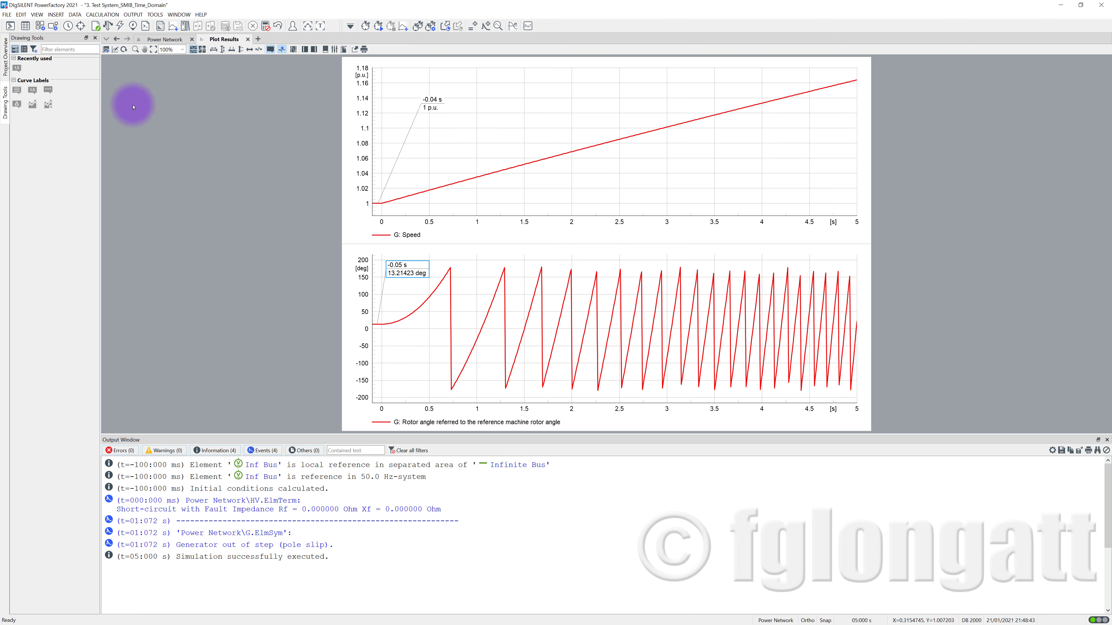
Check the results on the Power Network diagram and read G's rotor angle before and after the curve's first jump, near 0.73 s
click(163, 39)
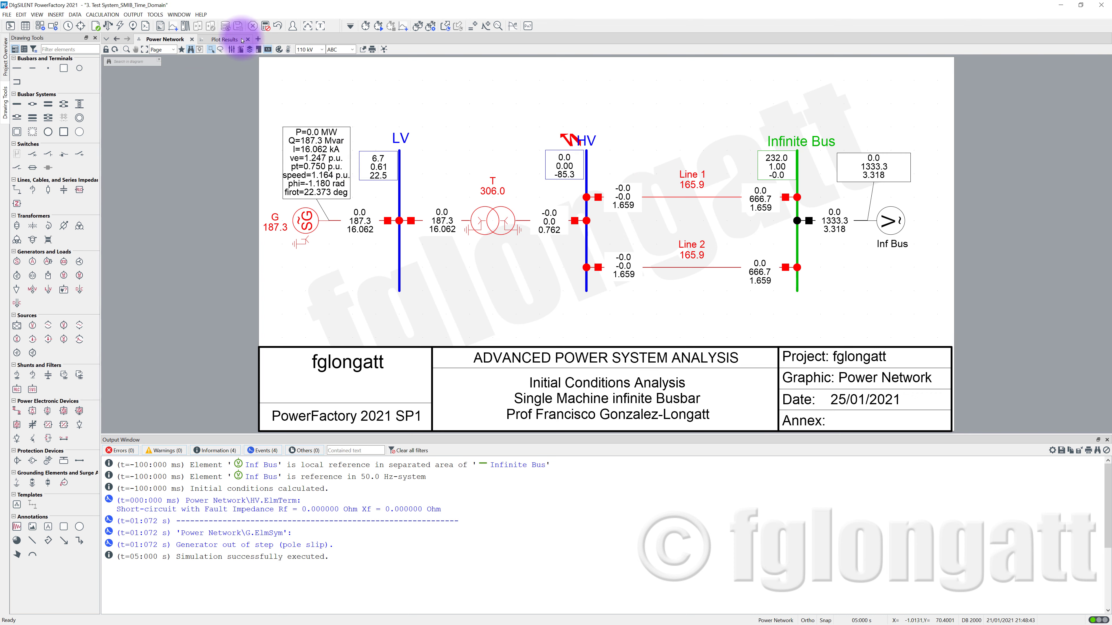
click(224, 40)
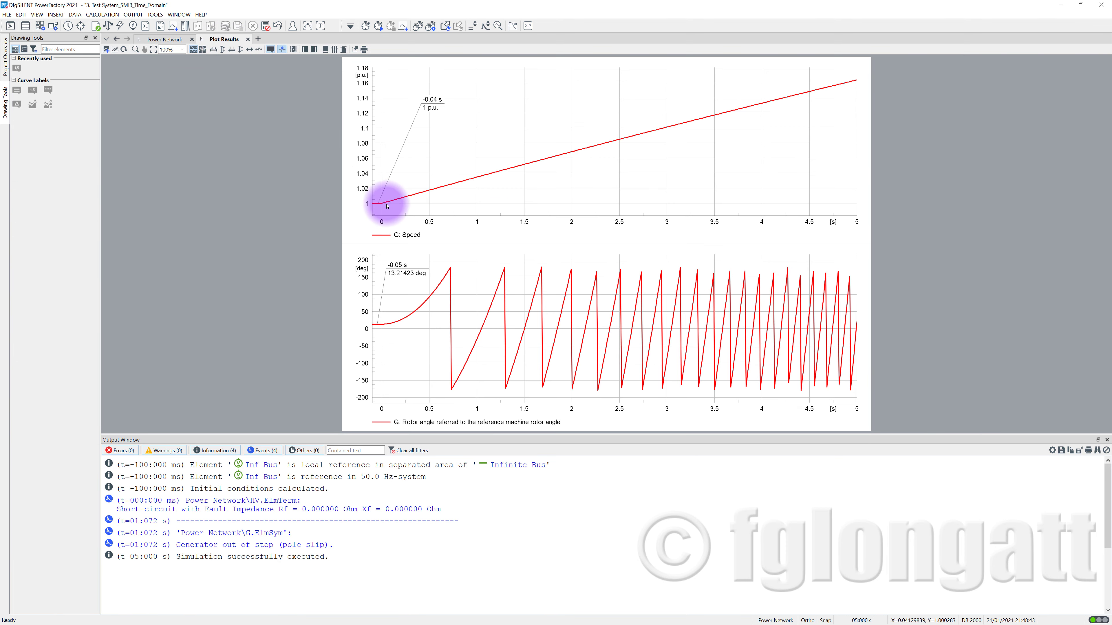
mouse_move(387, 206)
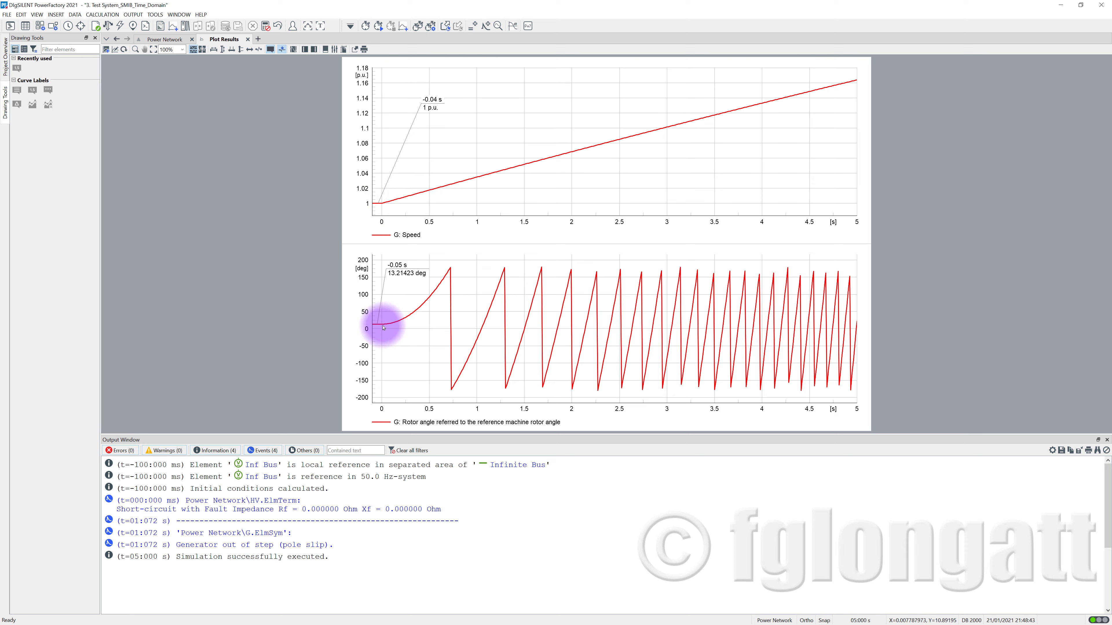
mouse_move(385, 326)
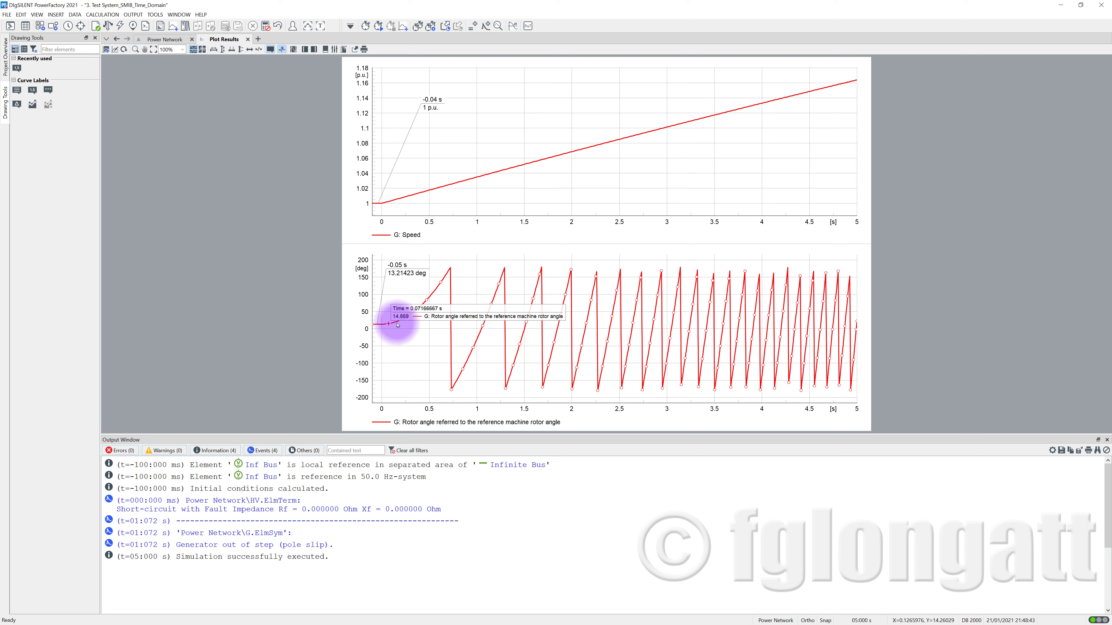
mouse_move(383, 326)
mouse_down()
mouse_move(405, 322)
mouse_move(438, 289)
mouse_move(447, 261)
mouse_move(467, 263)
mouse_move(488, 240)
mouse_move(446, 282)
mouse_move(452, 259)
mouse_move(452, 391)
mouse_up()
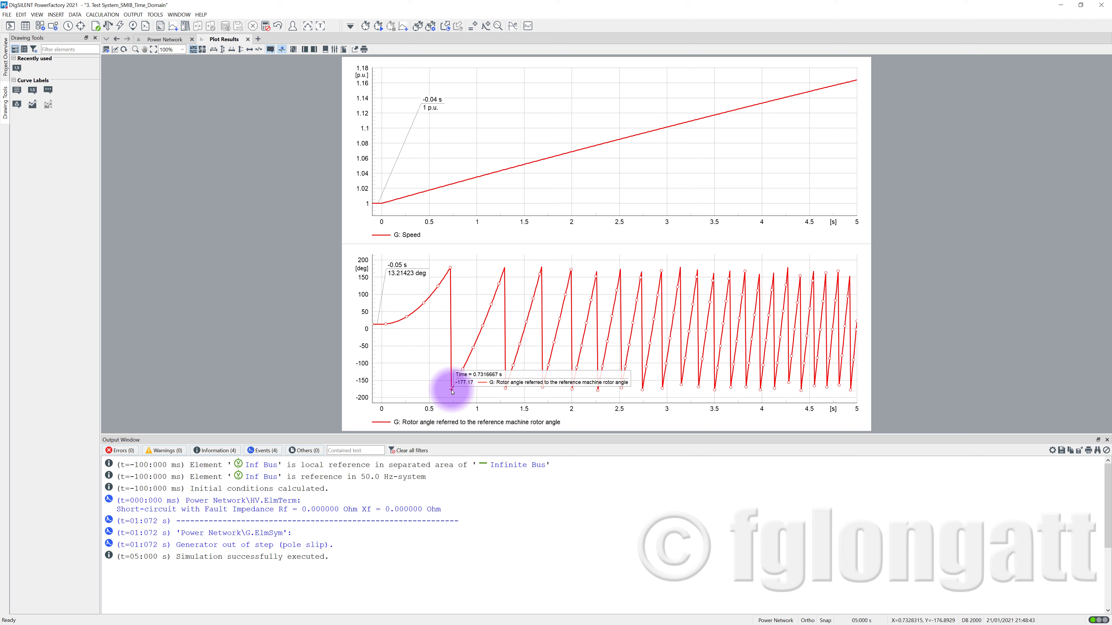
drag(452, 391, 463, 393)
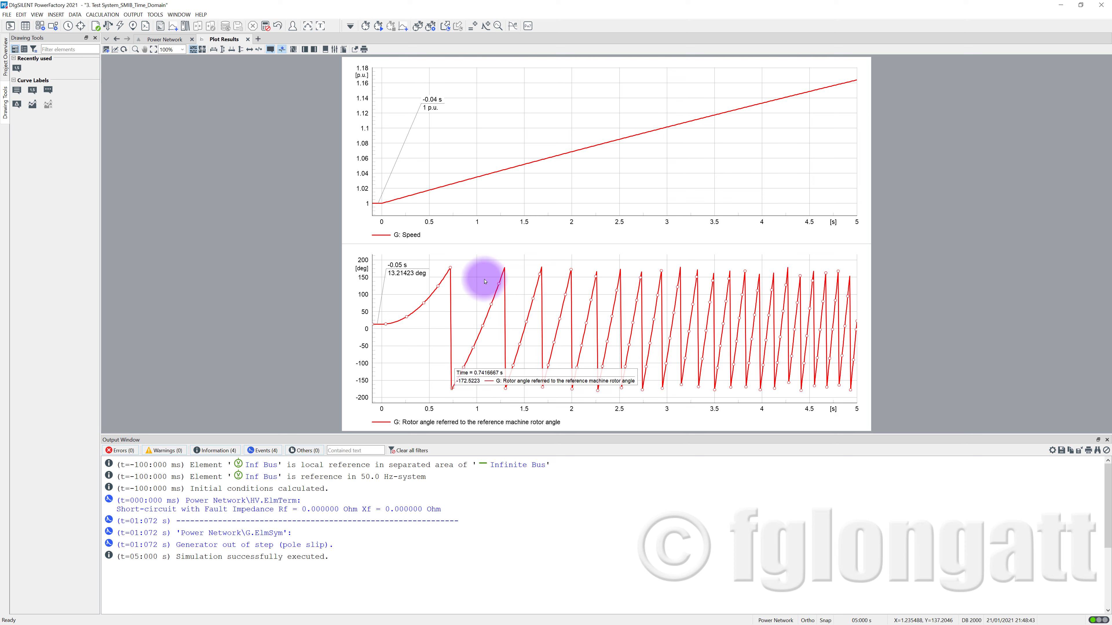
click(450, 271)
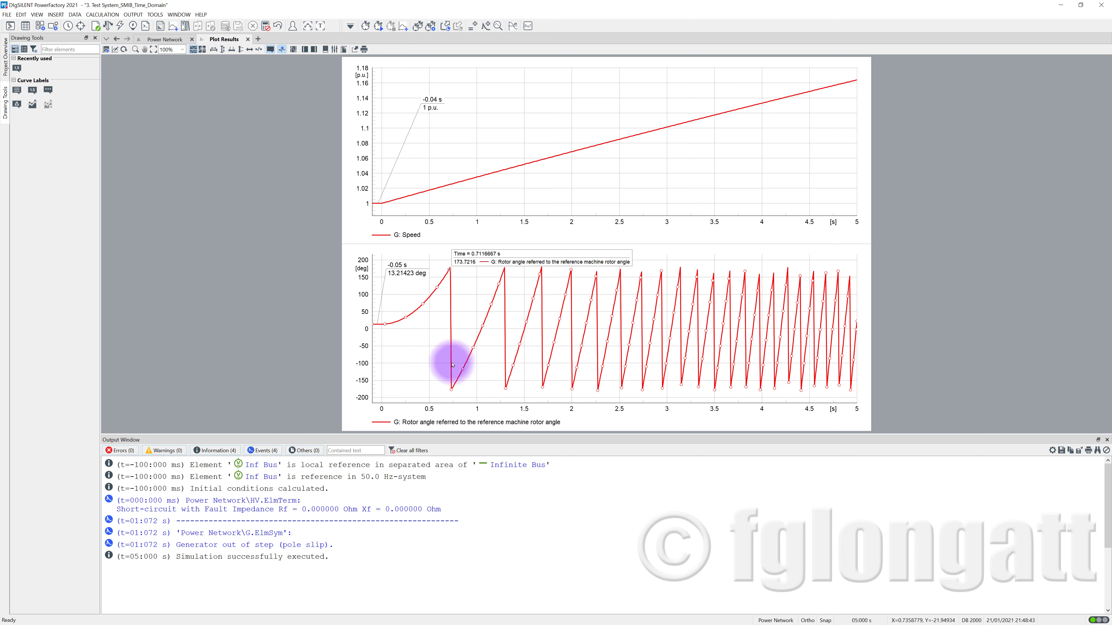
click(451, 390)
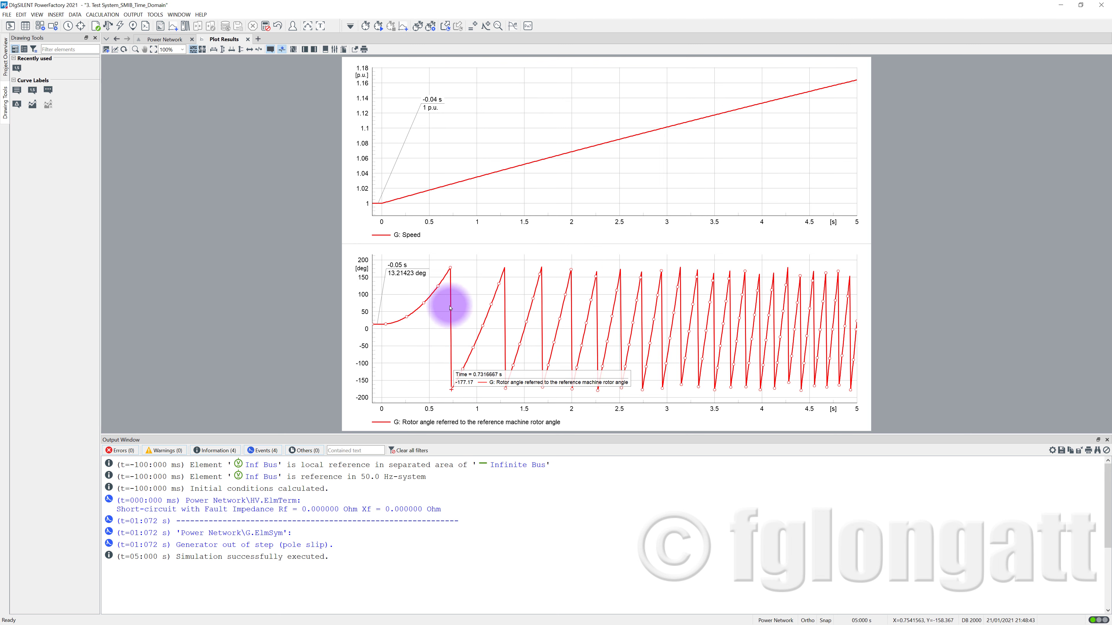
click(451, 271)
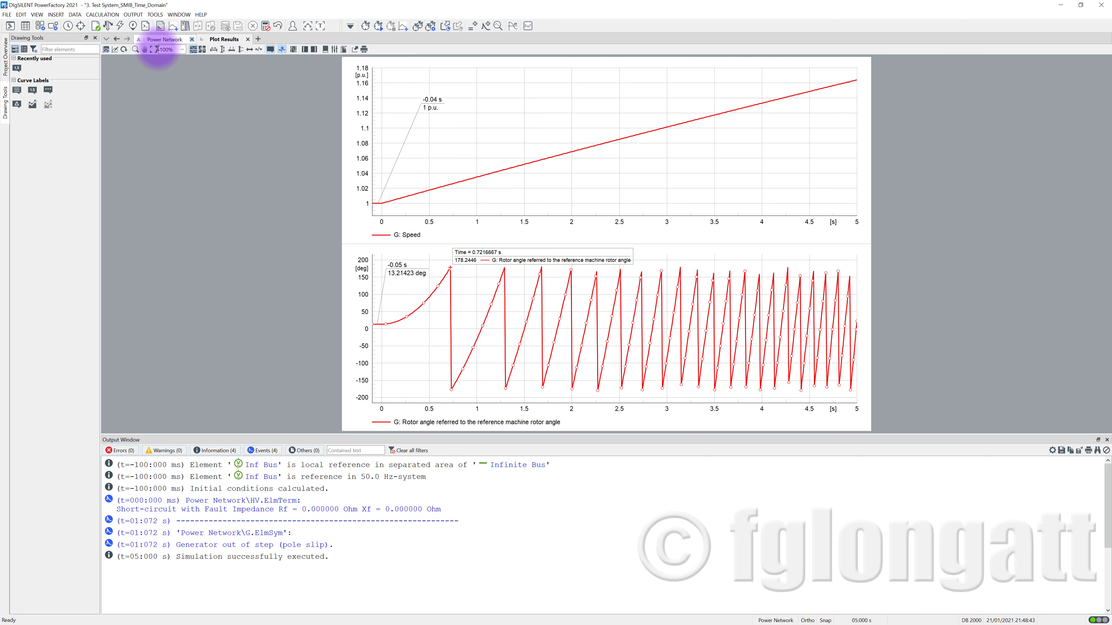
Return to the Power Network diagram and set the fault type of the HV busbar's 0.1 s event to Clear Short-Circuit
click(159, 39)
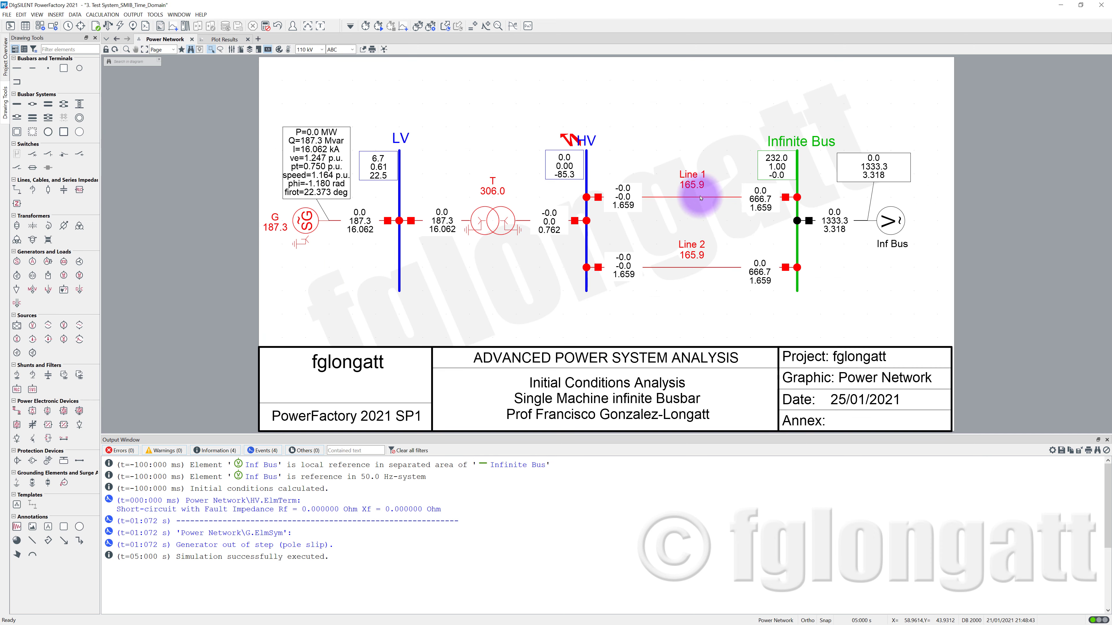
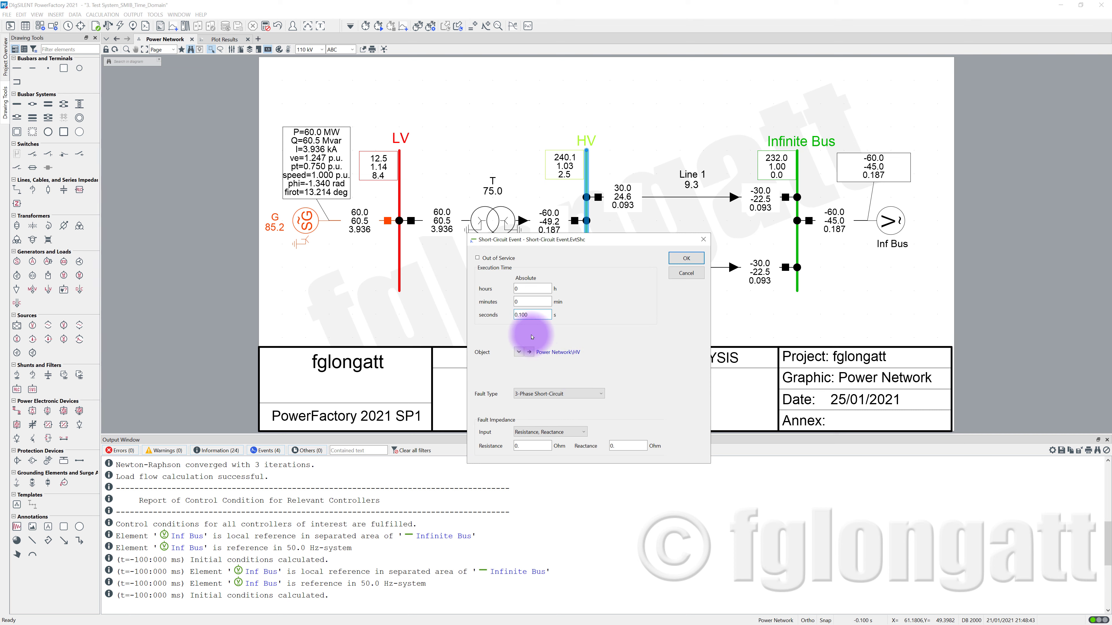
click(553, 394)
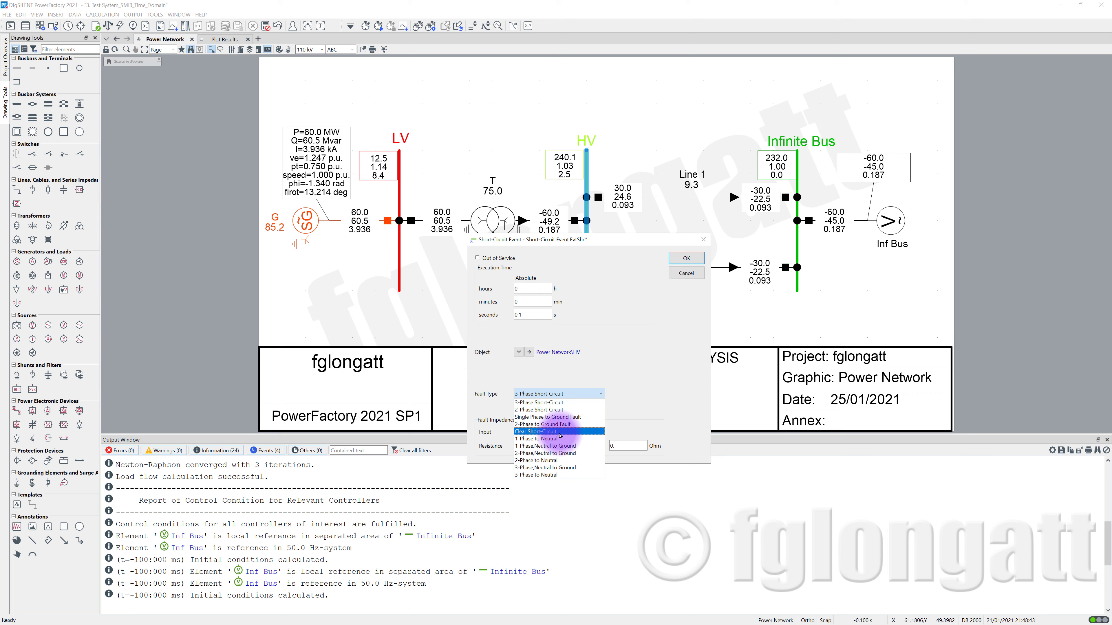
click(559, 431)
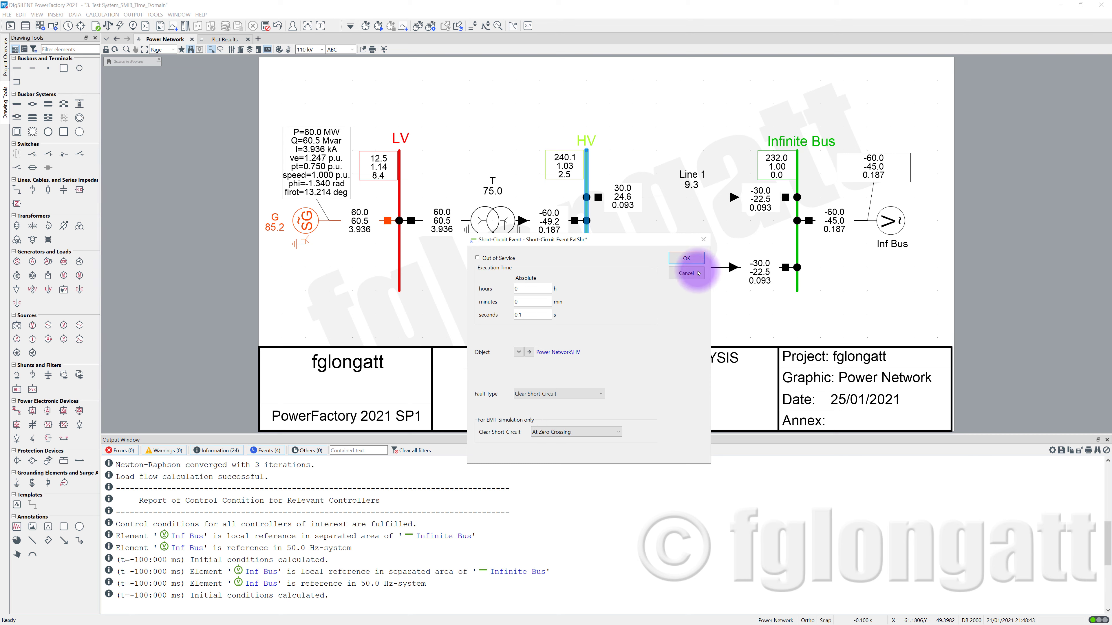
click(700, 260)
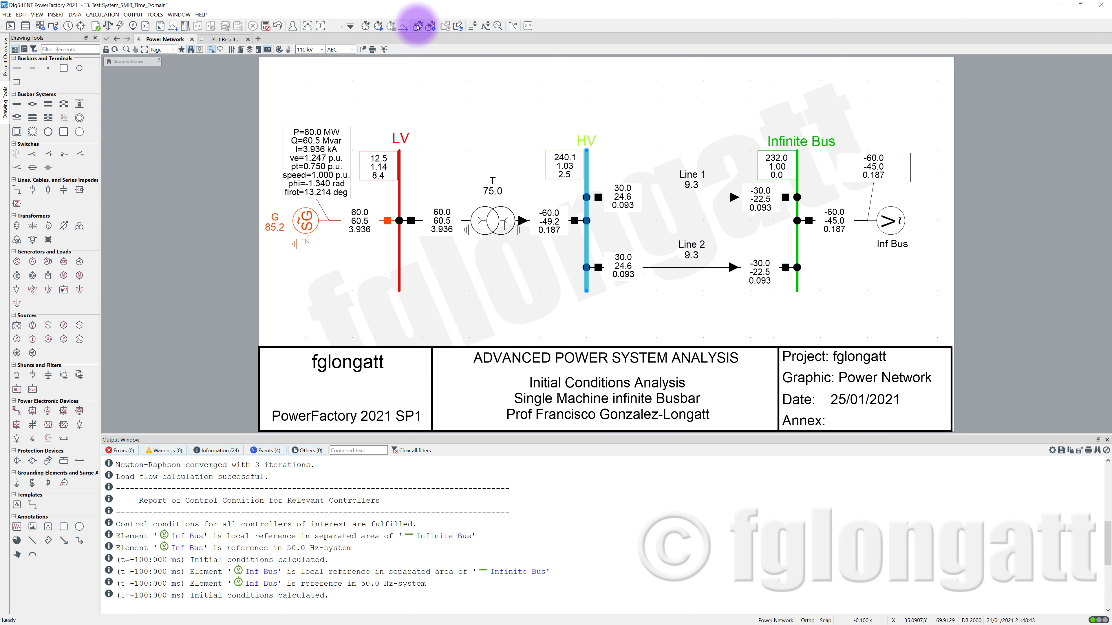
Rename the 0.1 s event in the Simulation Events/Fault list as Clear Short Circuit and close the list
click(417, 26)
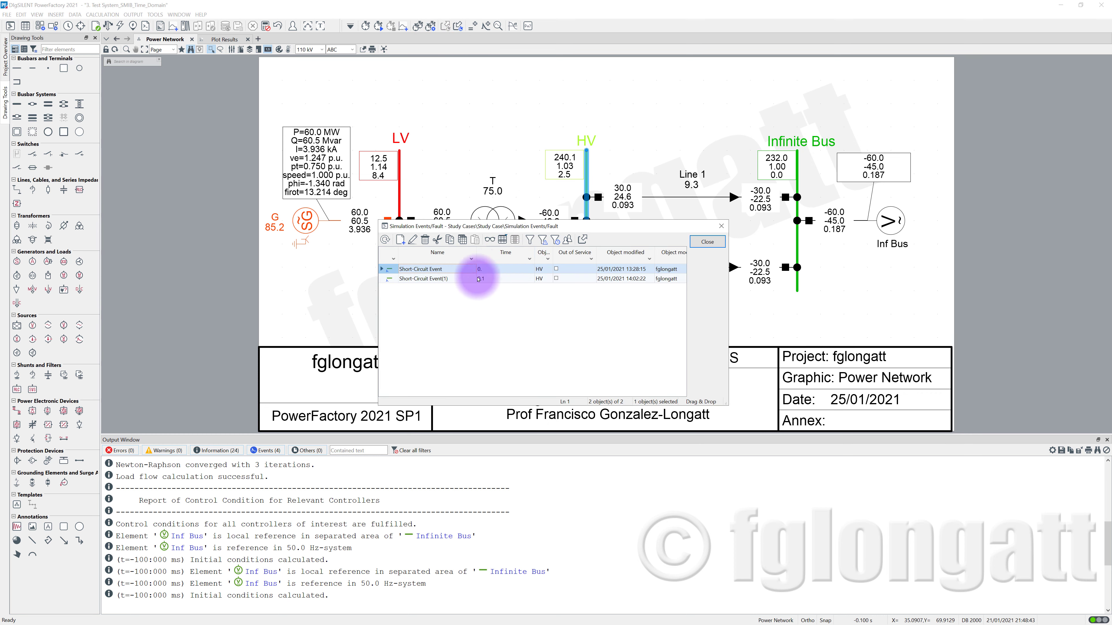
click(420, 269)
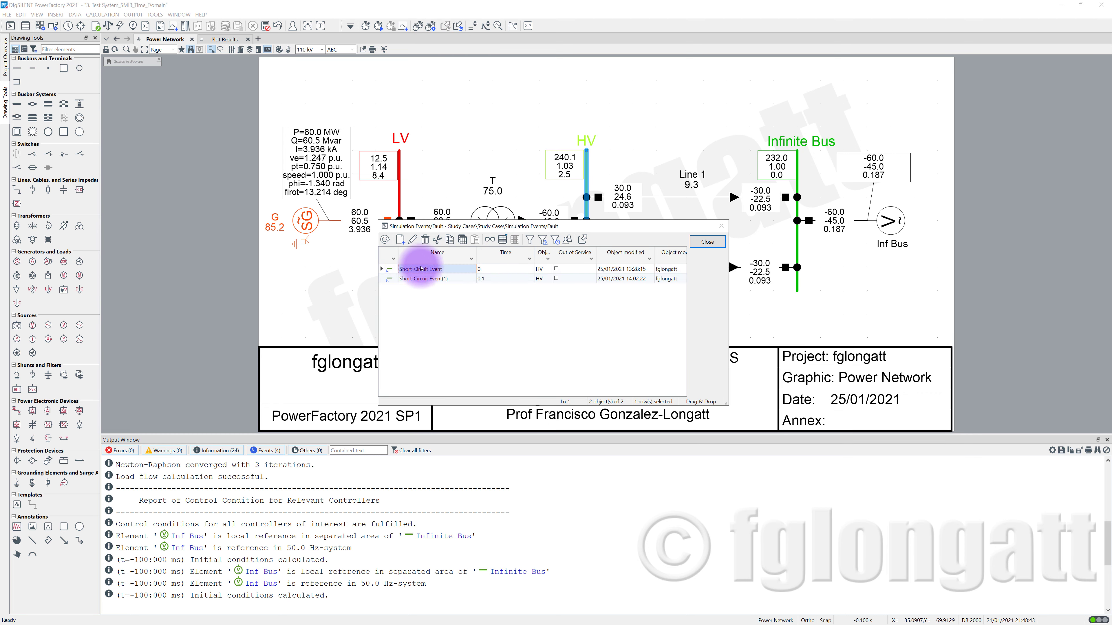
click(422, 279)
click(452, 278)
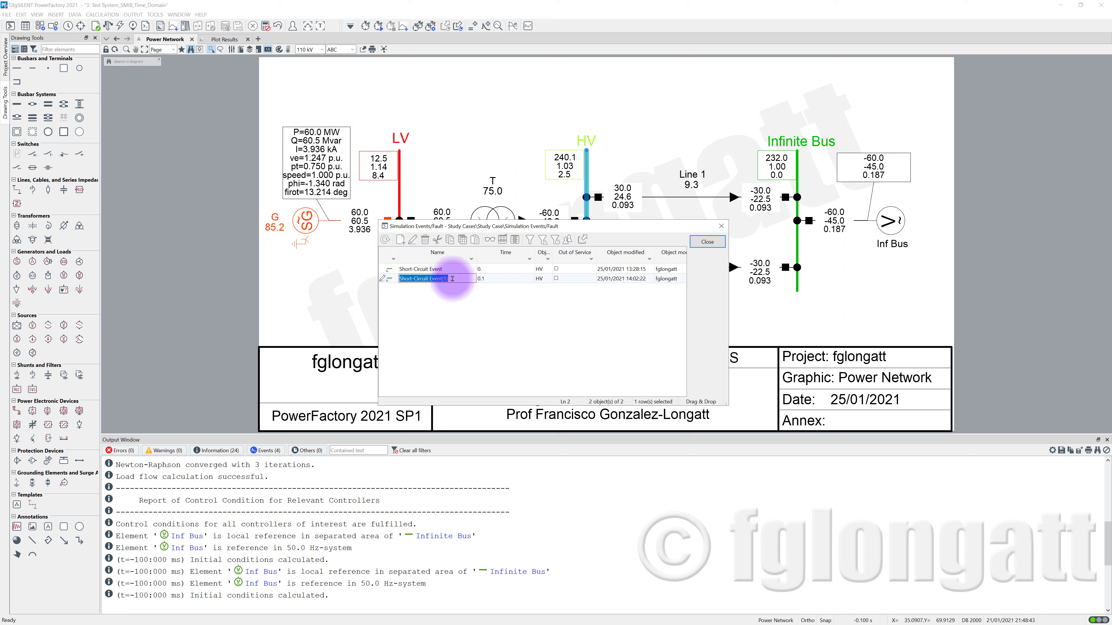
text(Ce)
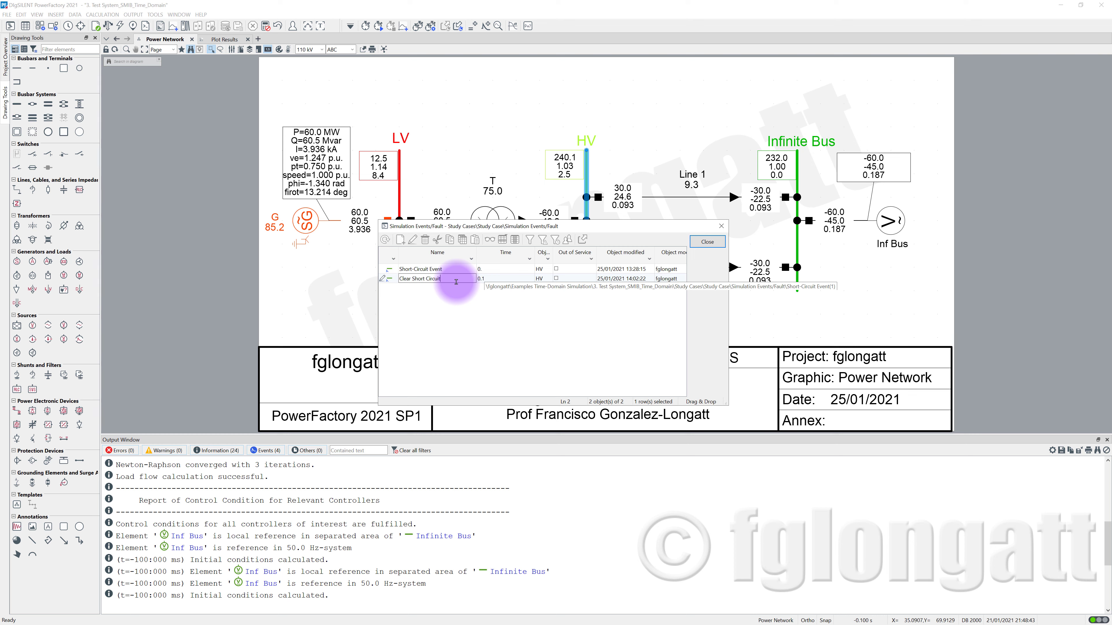
key(Return)
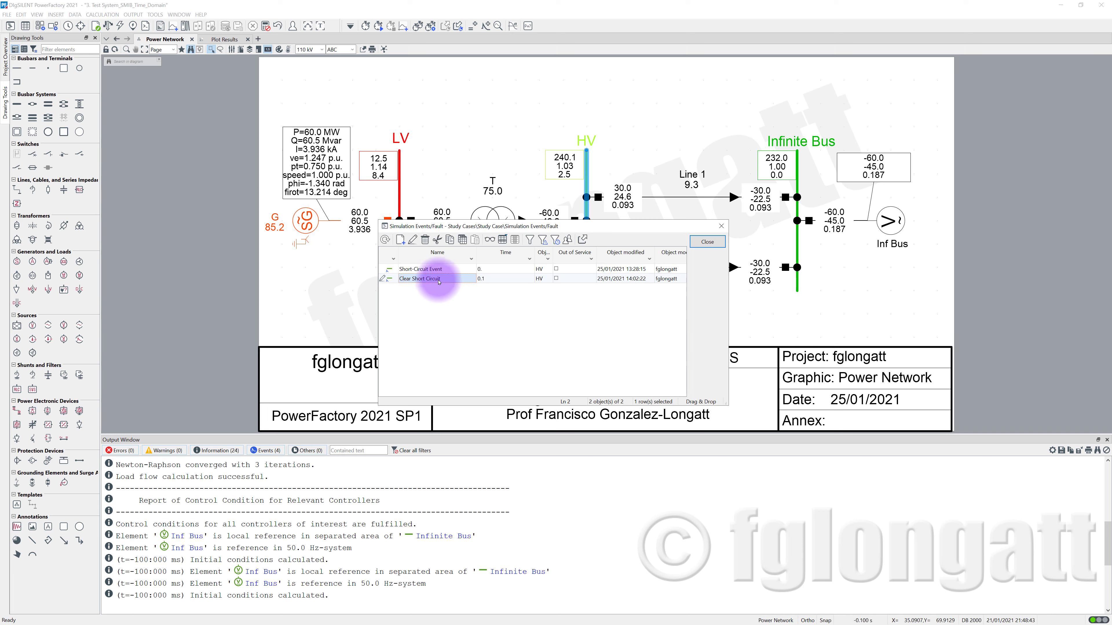
double_click(451, 280)
key(Return)
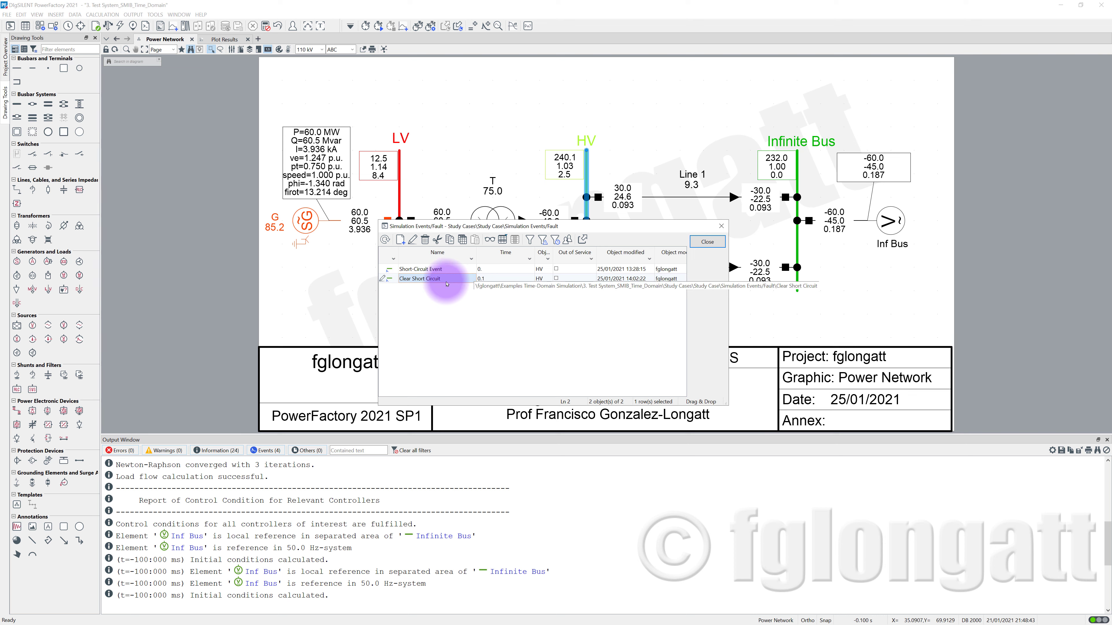
click(446, 284)
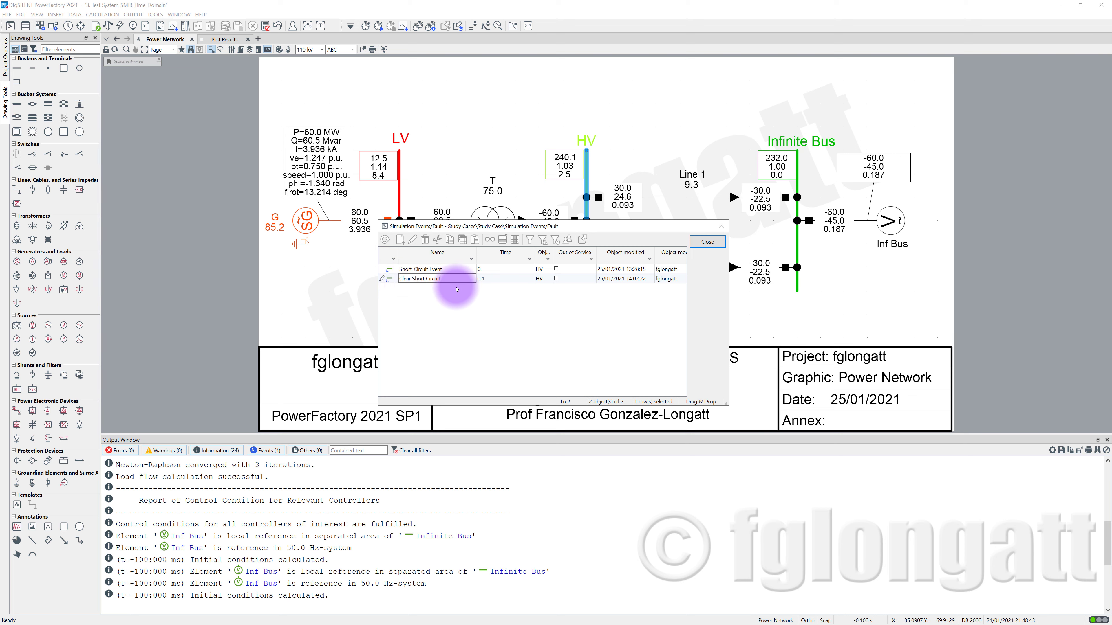
key(Return)
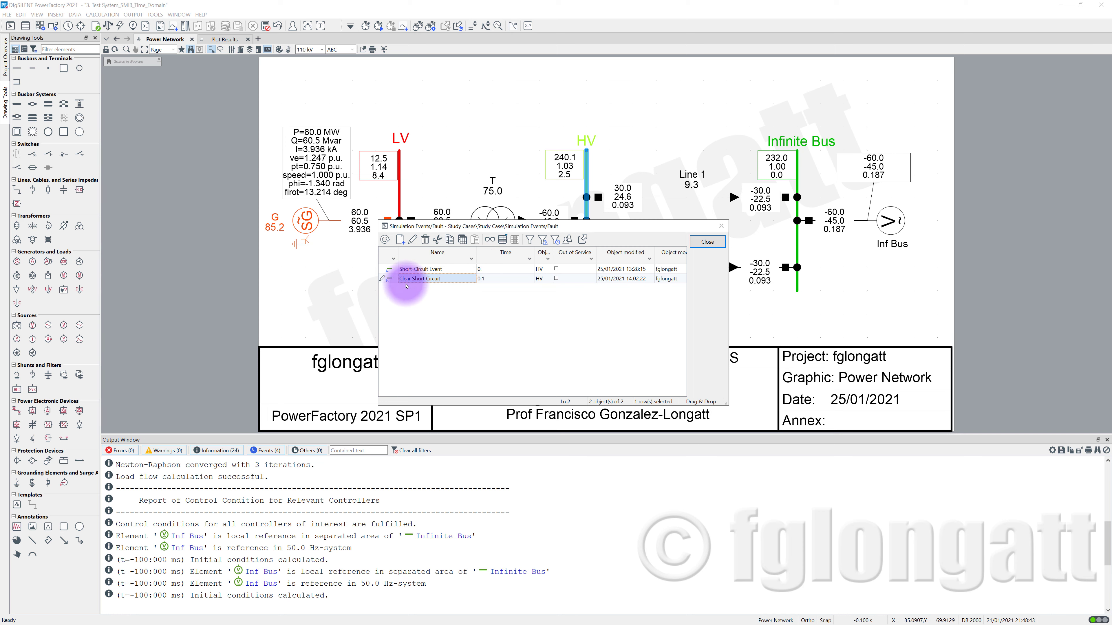
double_click(478, 271)
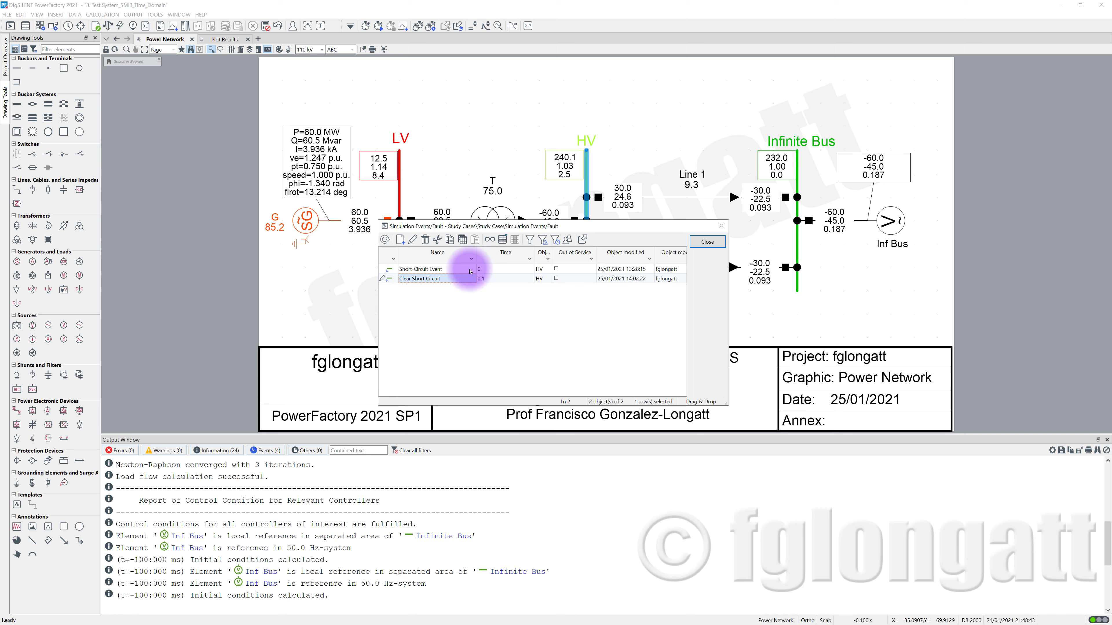
click(427, 281)
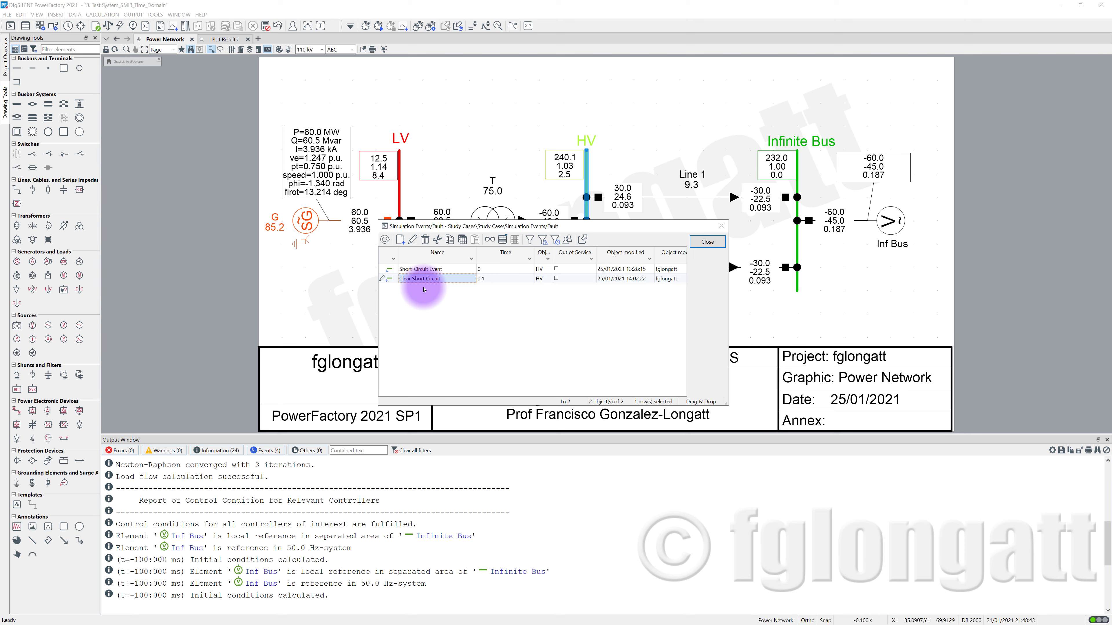
click(705, 241)
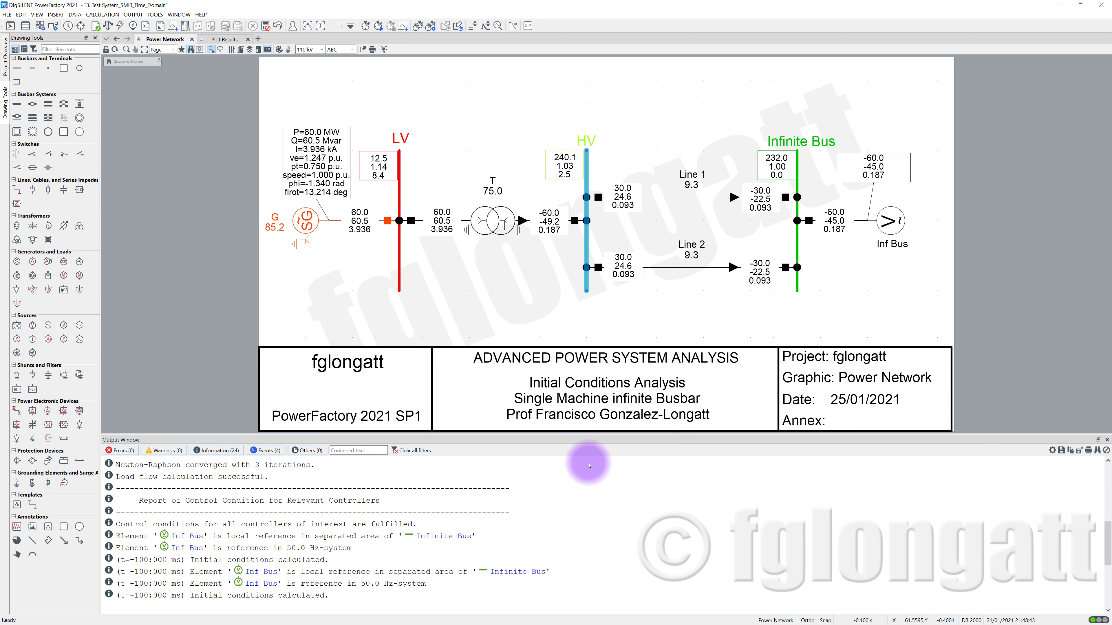
Enlarge the output window and clear all of its messages
drag(587, 433, 587, 369)
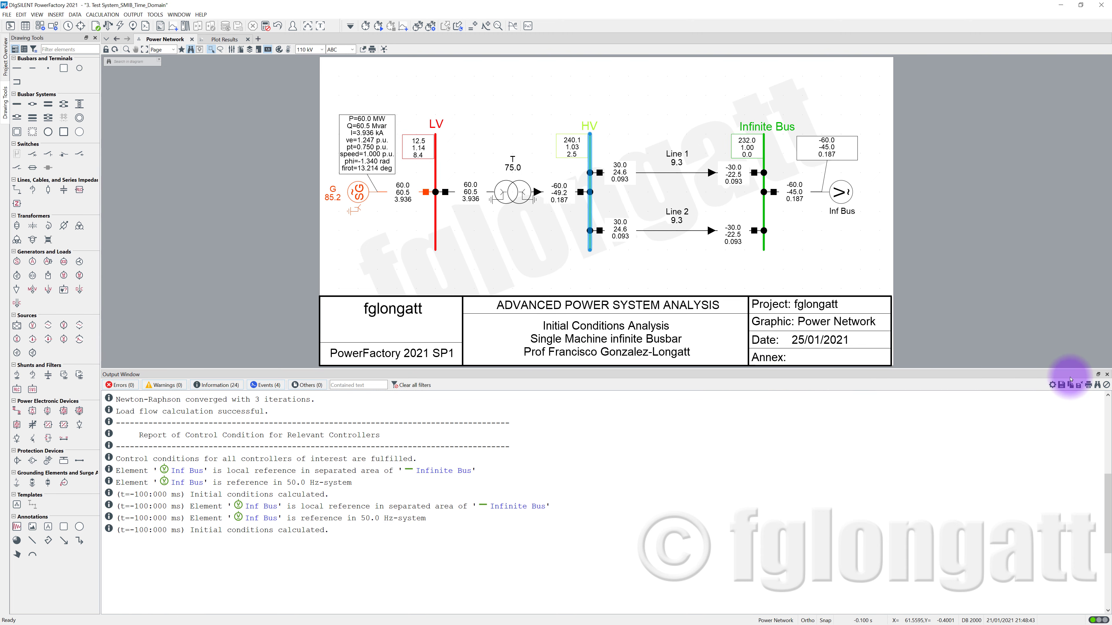
click(1106, 386)
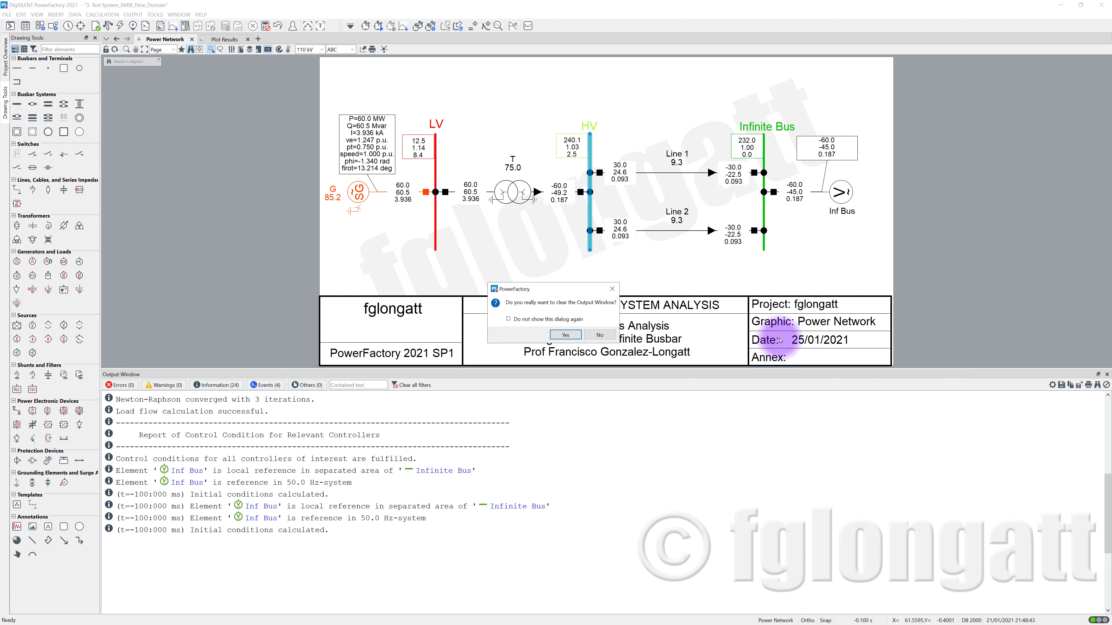
click(565, 338)
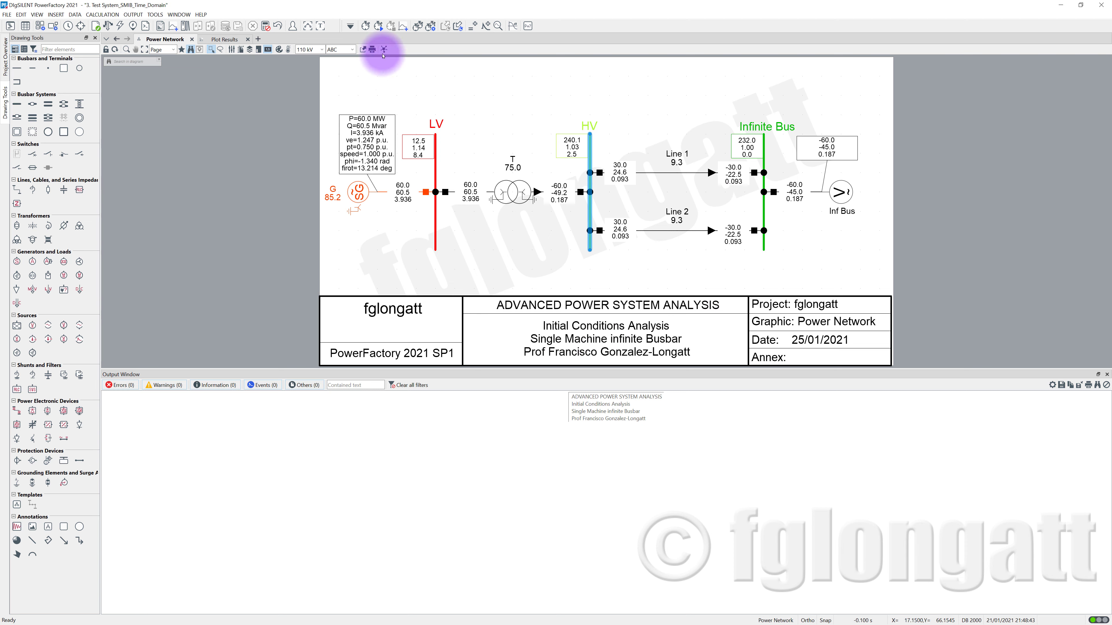
Recalculate the initial conditions with the Simulation Events/Fault list and run the simulation to a stop time of 5 s
click(366, 26)
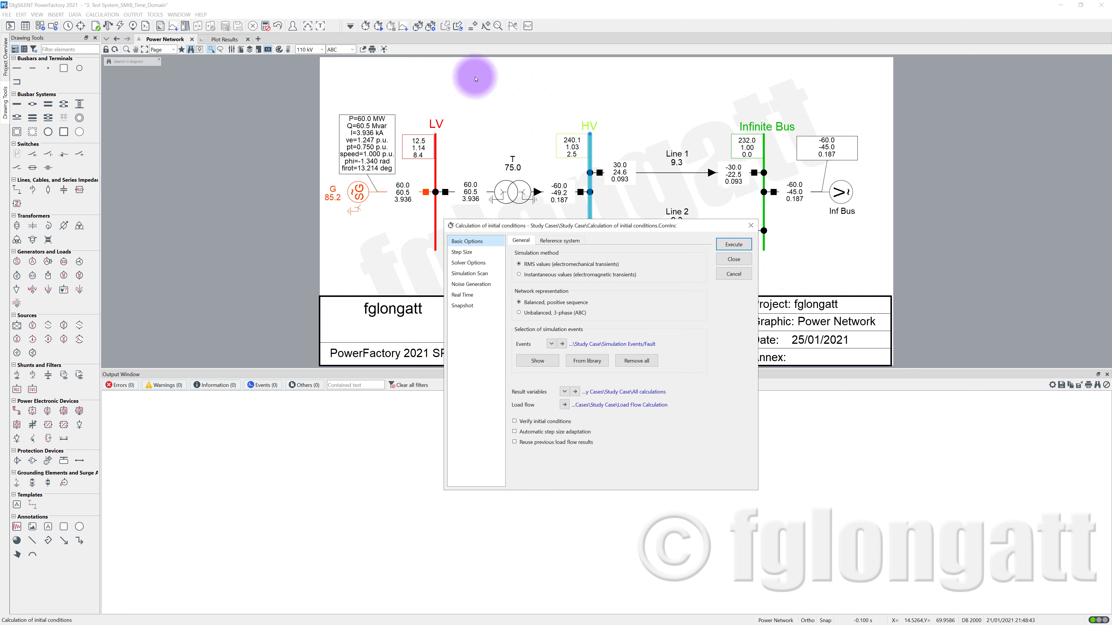
click(728, 243)
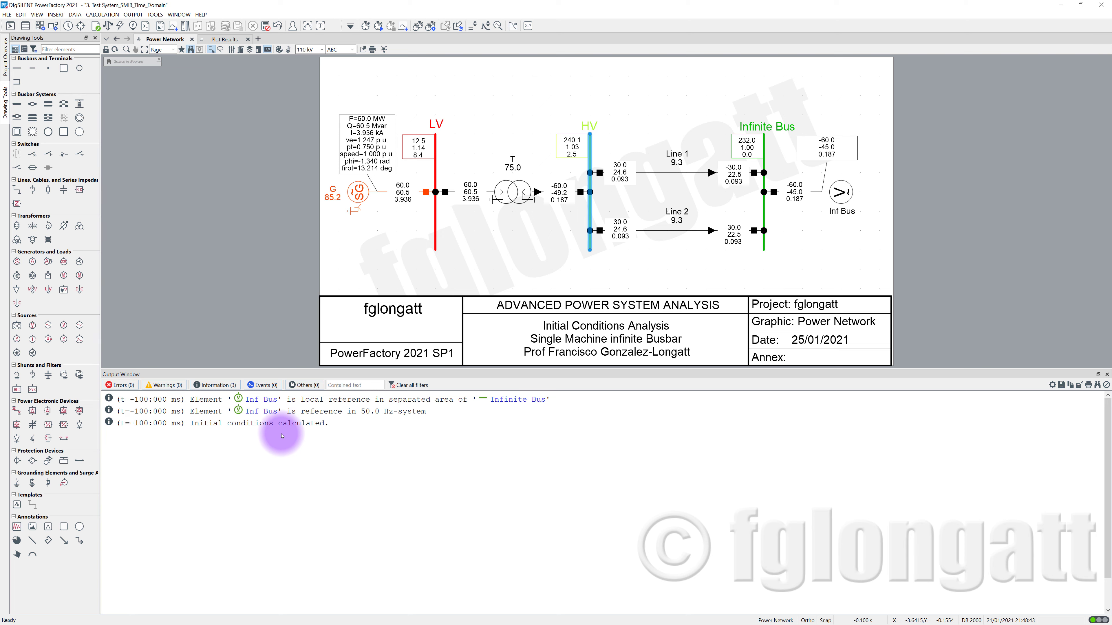
click(379, 27)
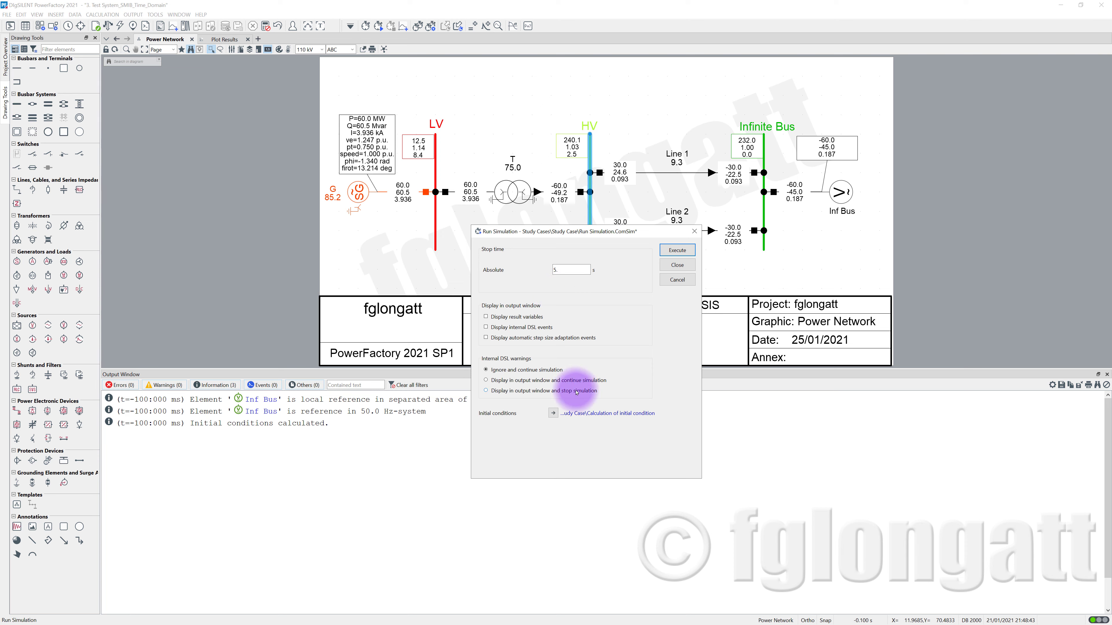
click(670, 253)
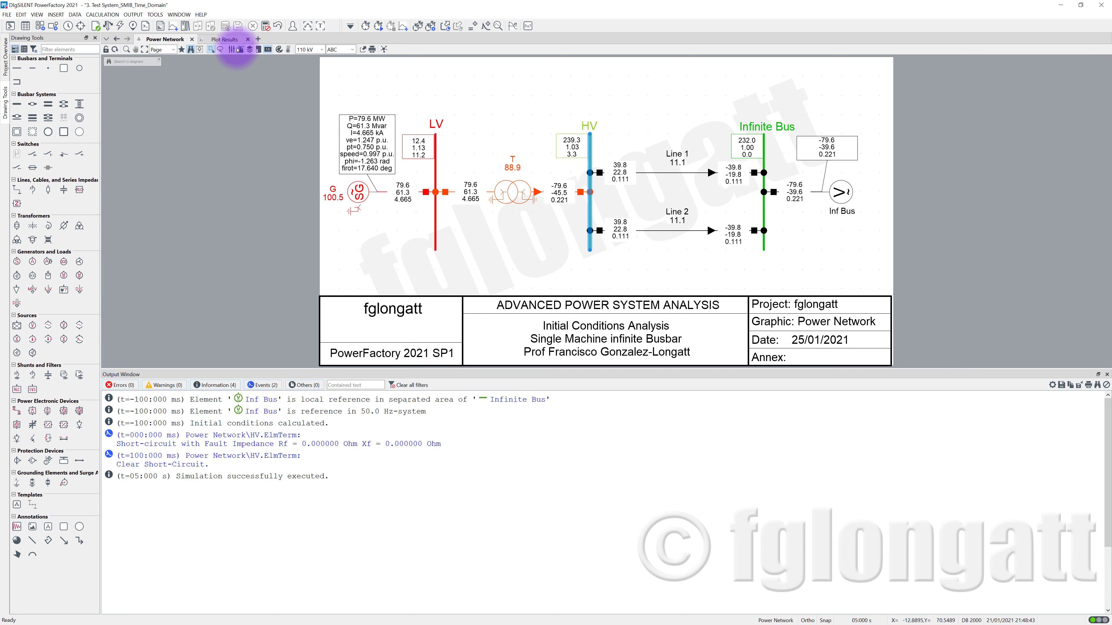
Fit the y-axes of both curves on Plot Results and move G's rotor angle label to about 0.25 s and 7.5 deg
click(225, 39)
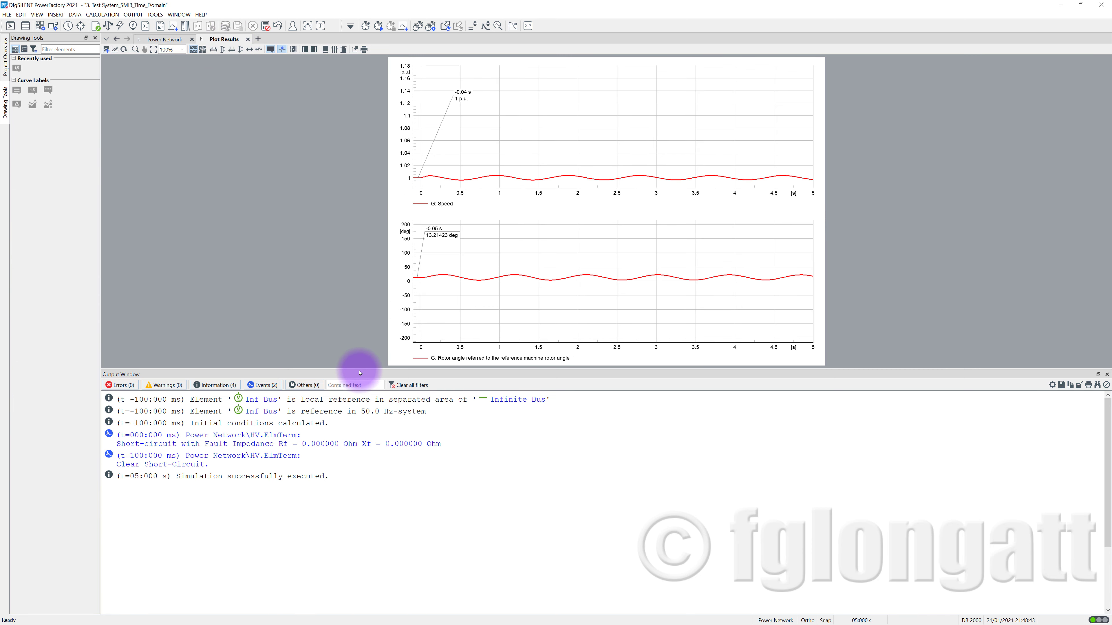
drag(357, 372, 333, 547)
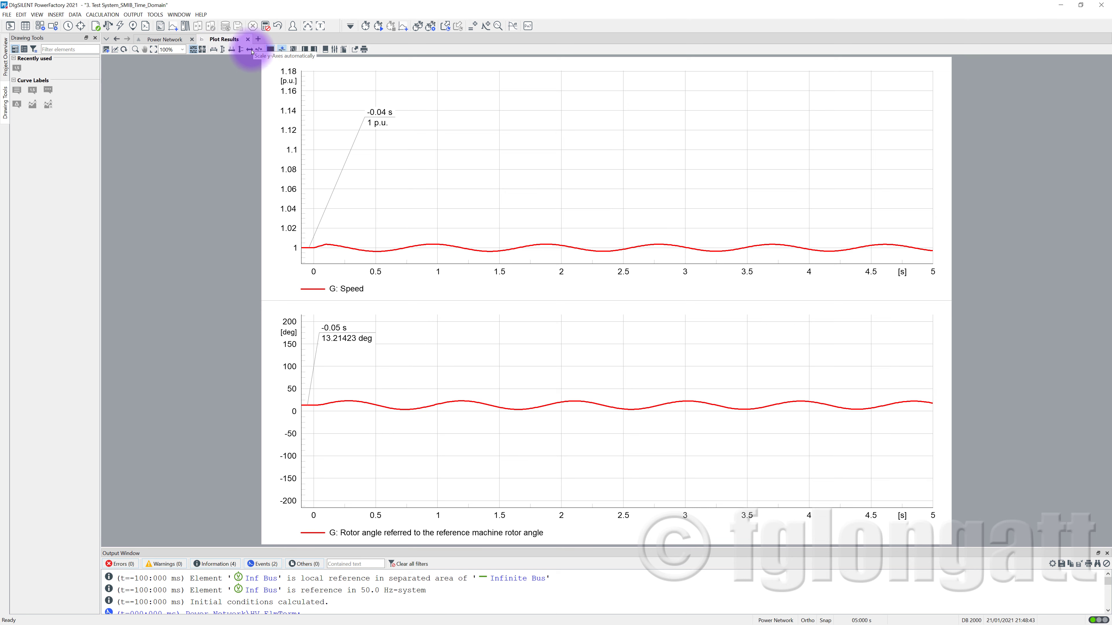
click(222, 49)
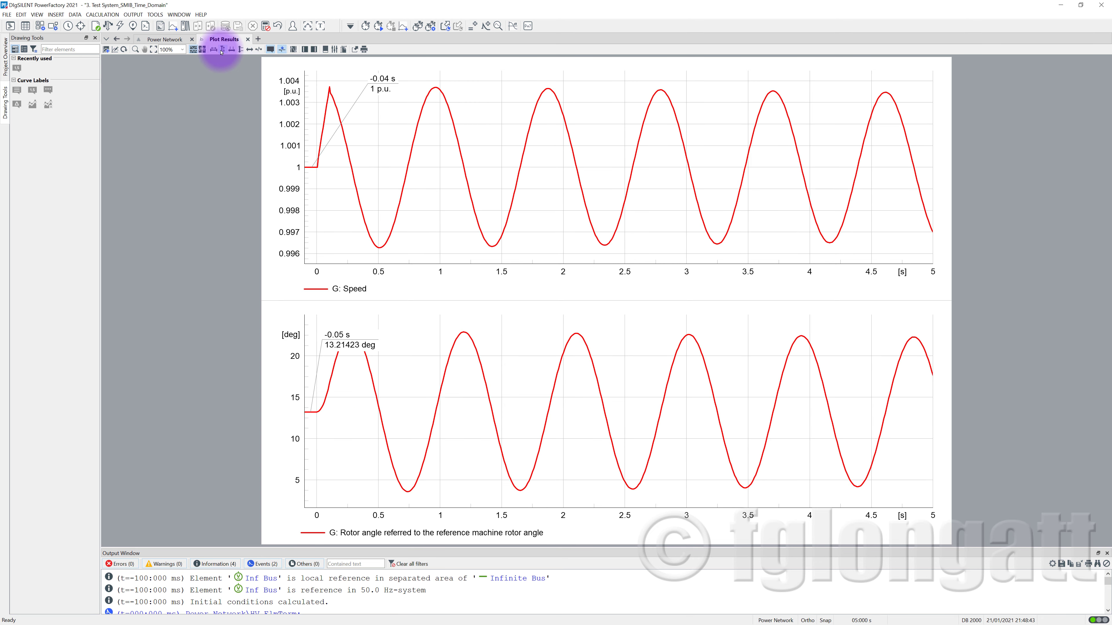
click(363, 349)
drag(364, 349, 344, 465)
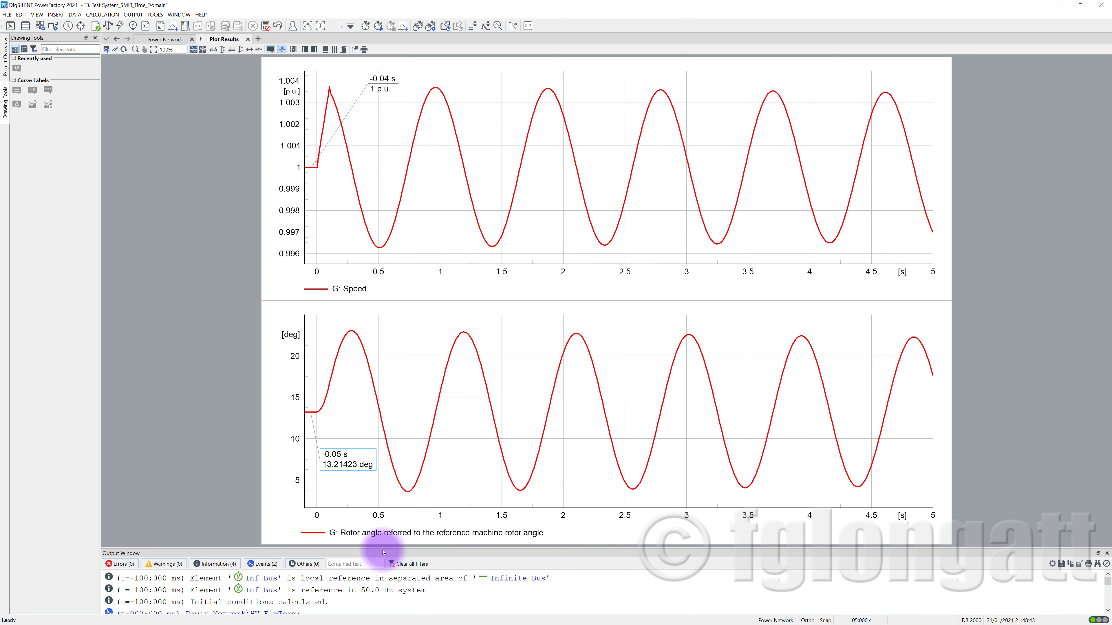
Place a vertical value marker at the first peak of G's speed curve, about 0.105 s, and restore the plots' full time range
drag(383, 547, 383, 509)
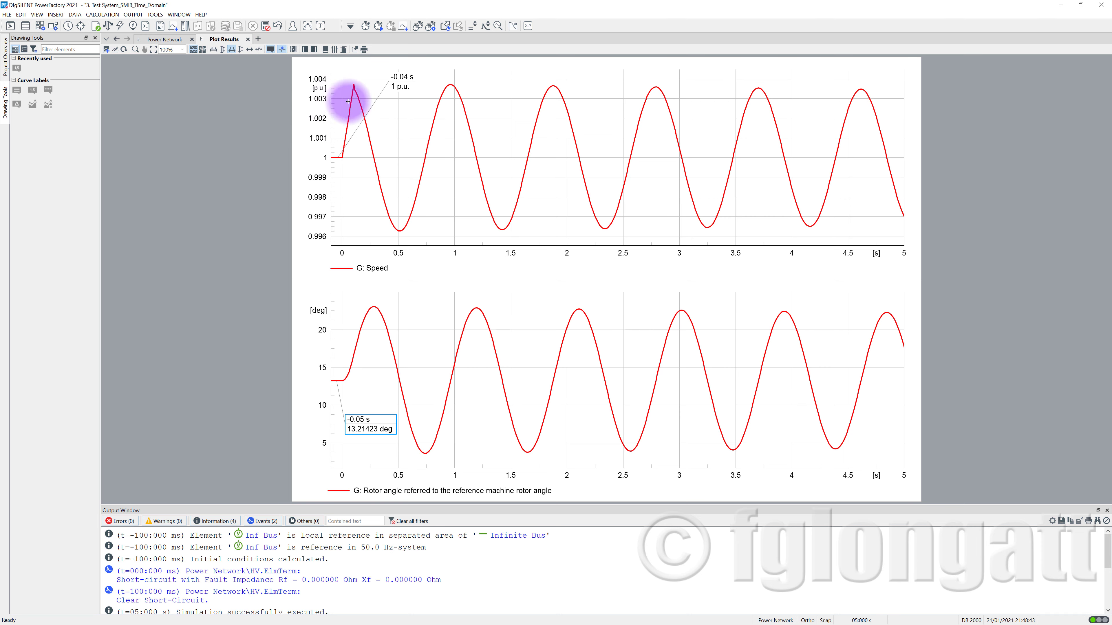
drag(375, 106, 322, 99)
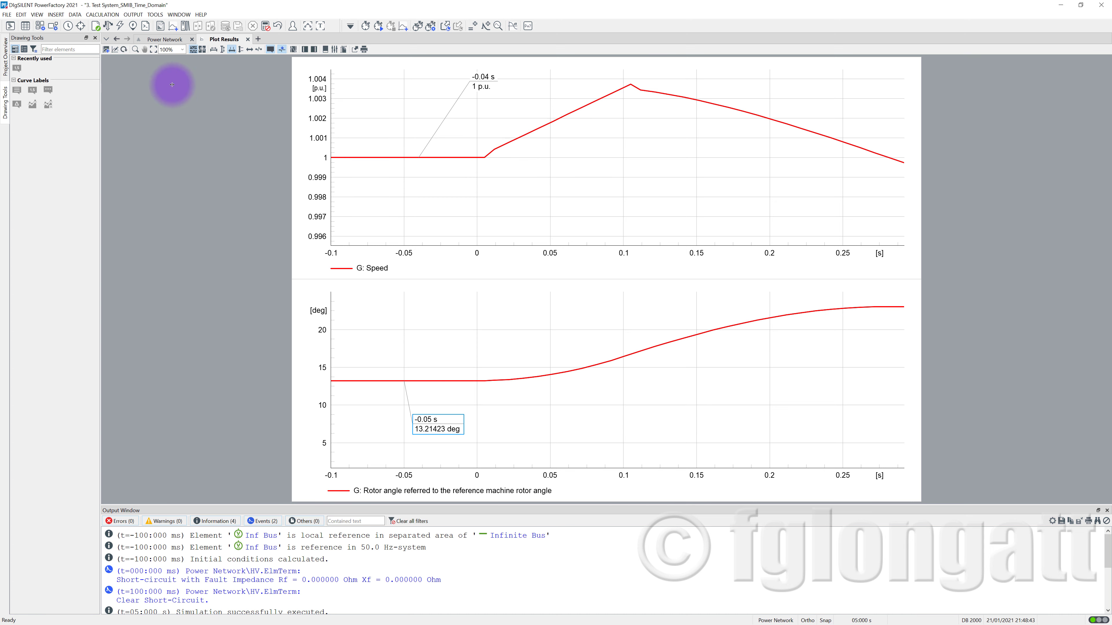
click(266, 100)
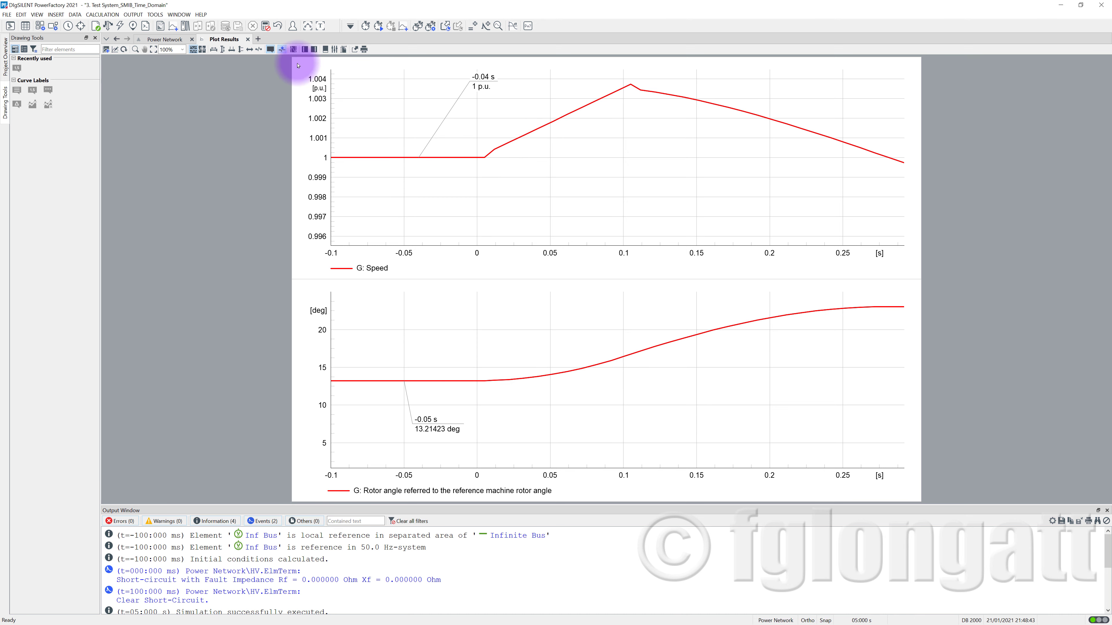
click(307, 54)
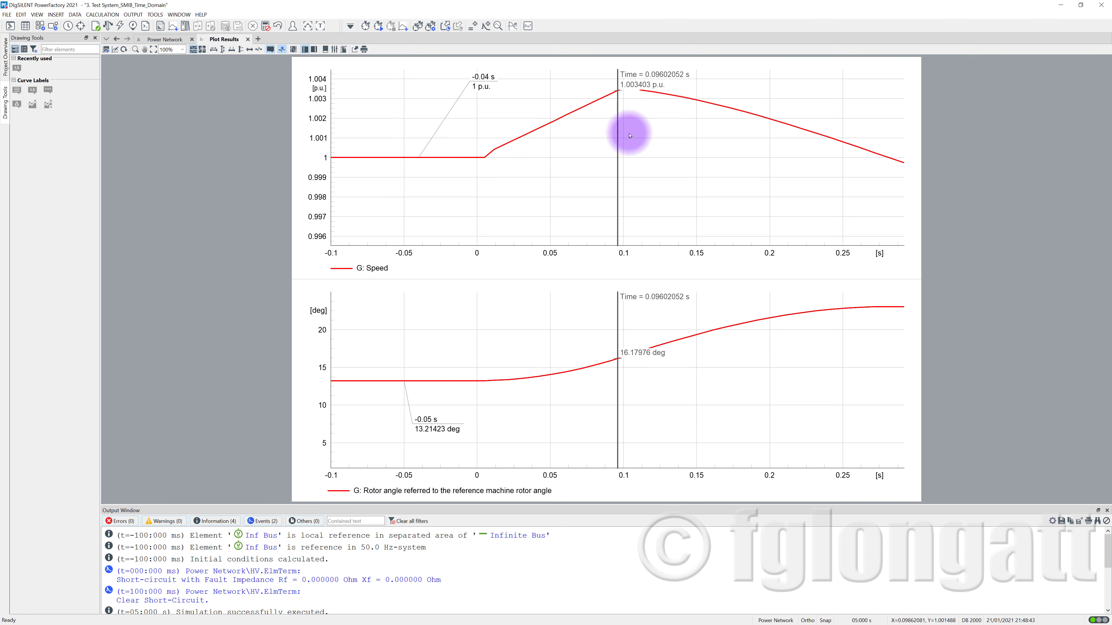
click(618, 153)
click(617, 163)
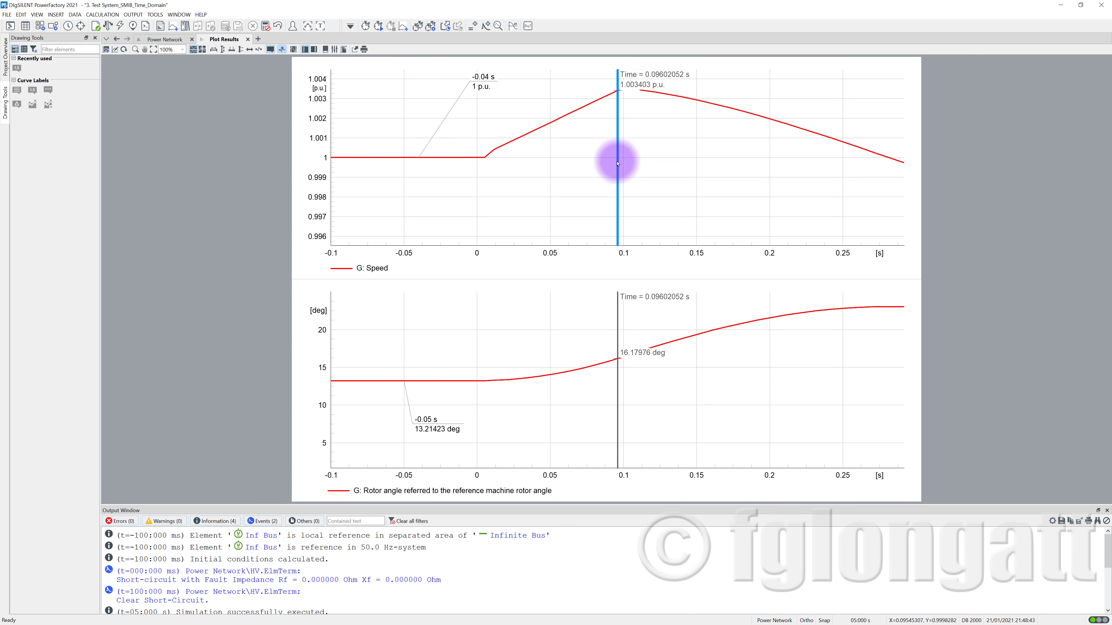
mouse_move(617, 163)
mouse_down()
mouse_move(474, 174)
mouse_move(628, 188)
mouse_move(632, 177)
mouse_up()
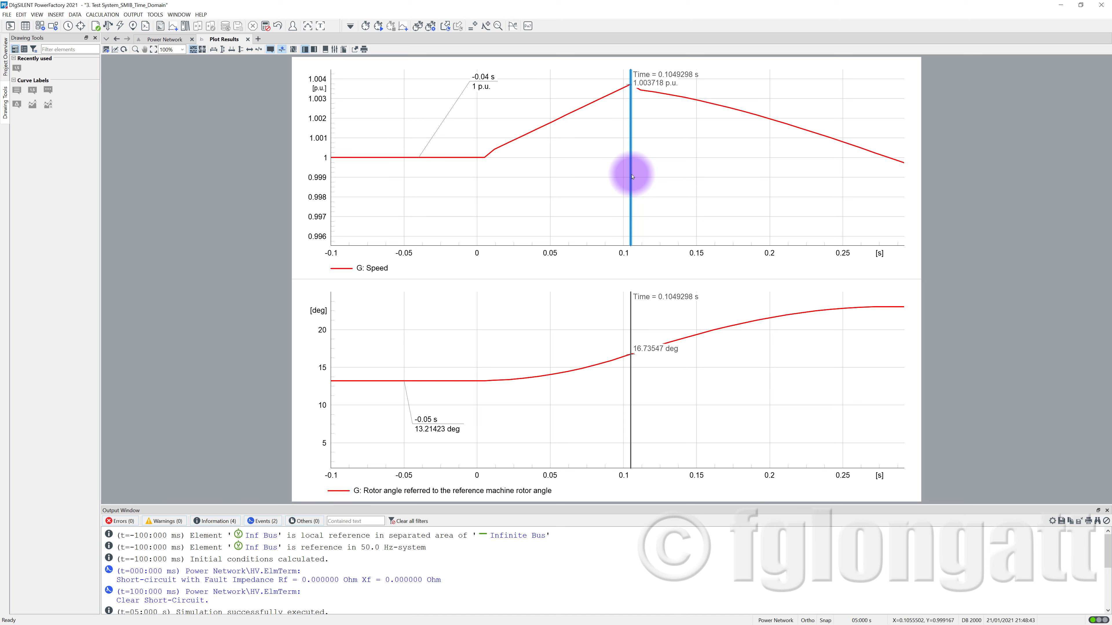
click(213, 49)
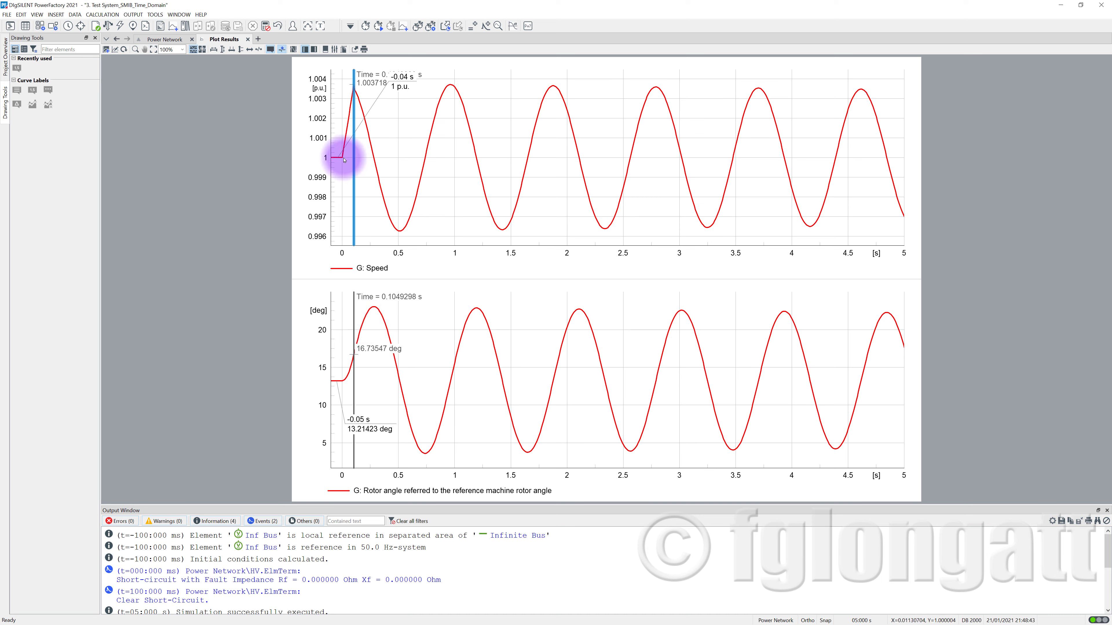
mouse_move(355, 158)
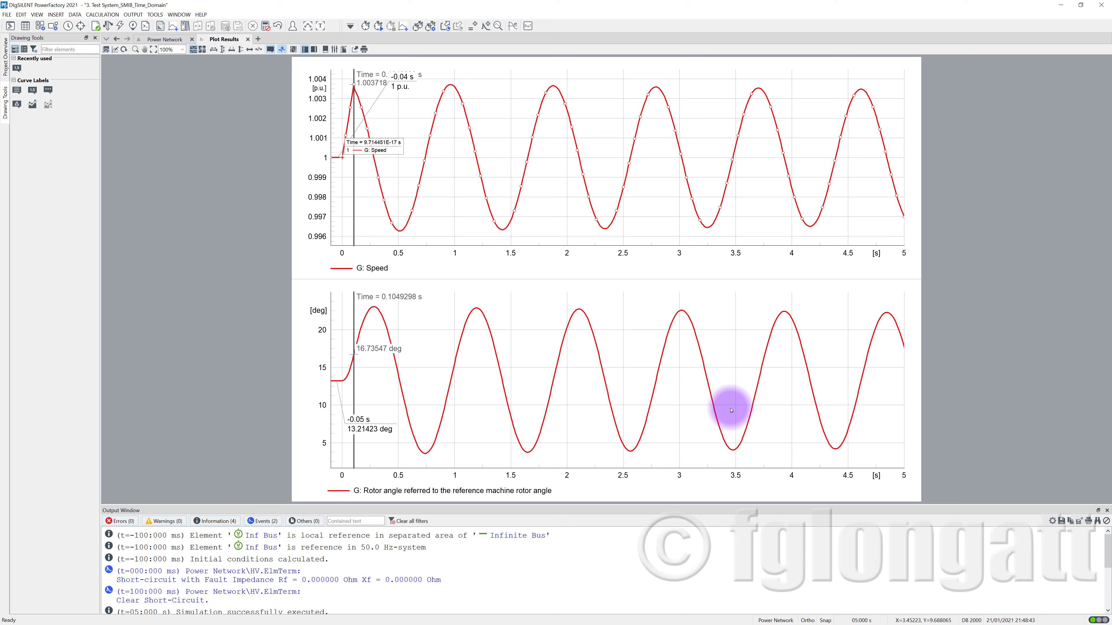
Recalculate the initial conditions, run the simulation to a stop time of 60 s and fit the plots' time axes
click(366, 25)
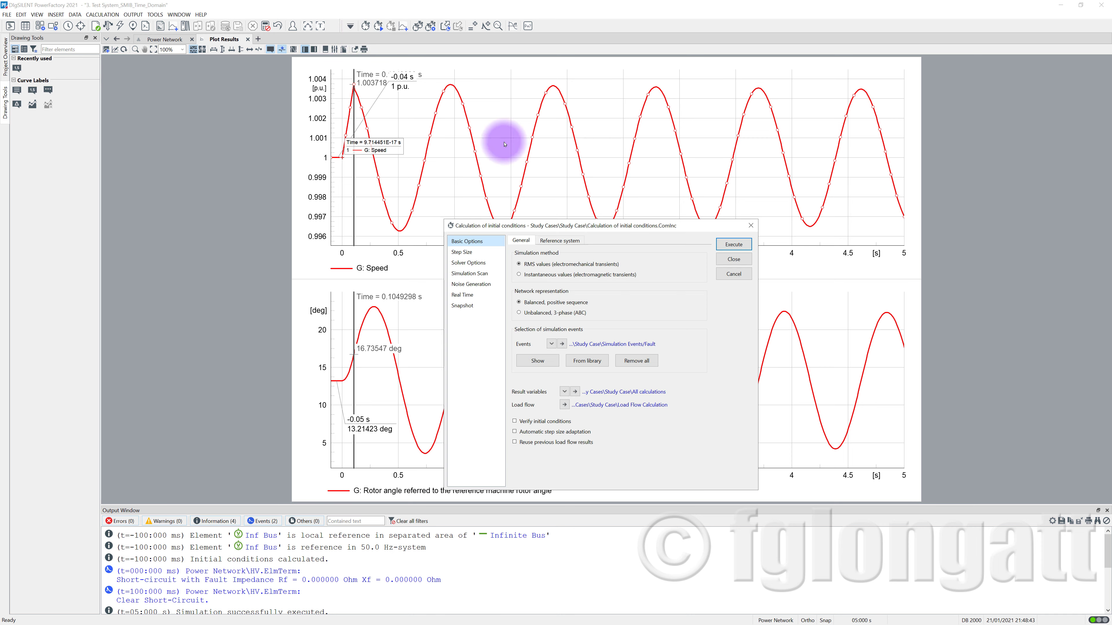
click(734, 242)
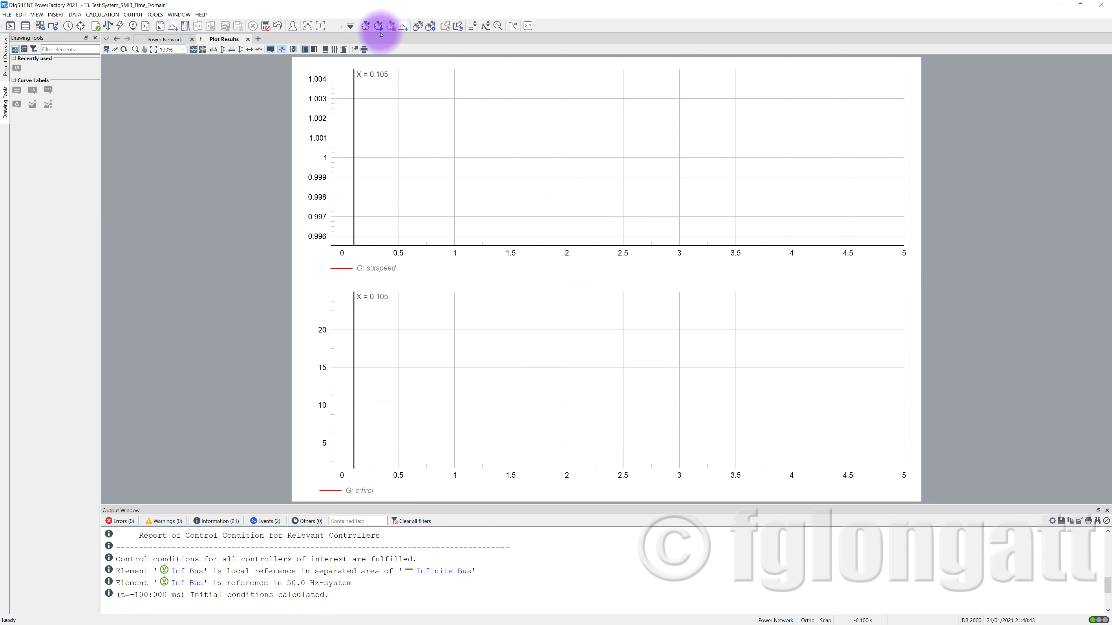
key(F12)
double_click(565, 269)
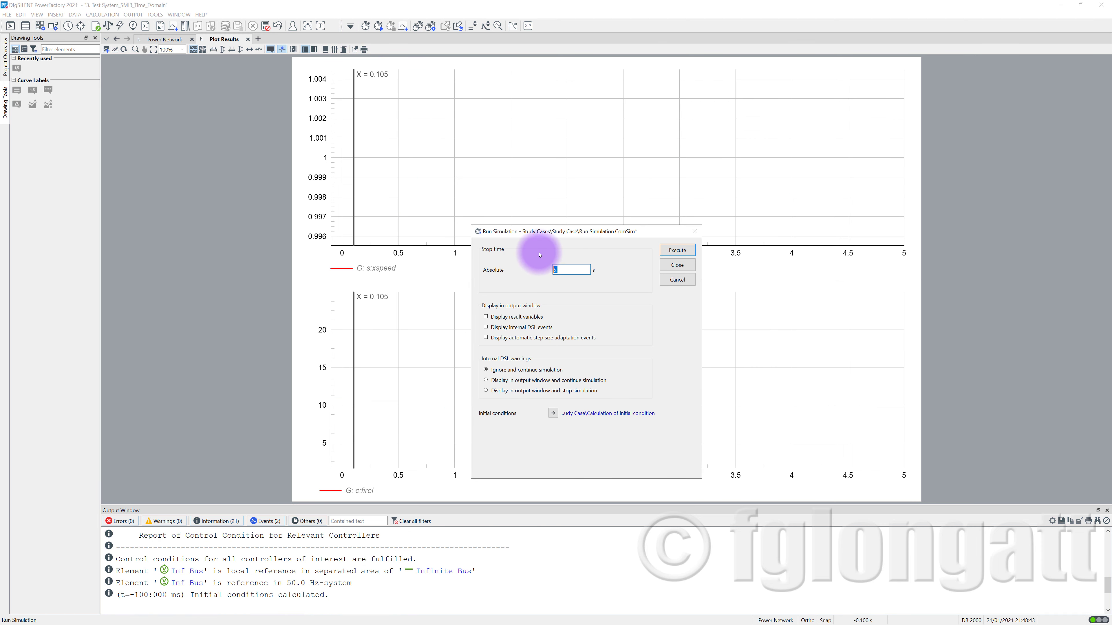
key(Return)
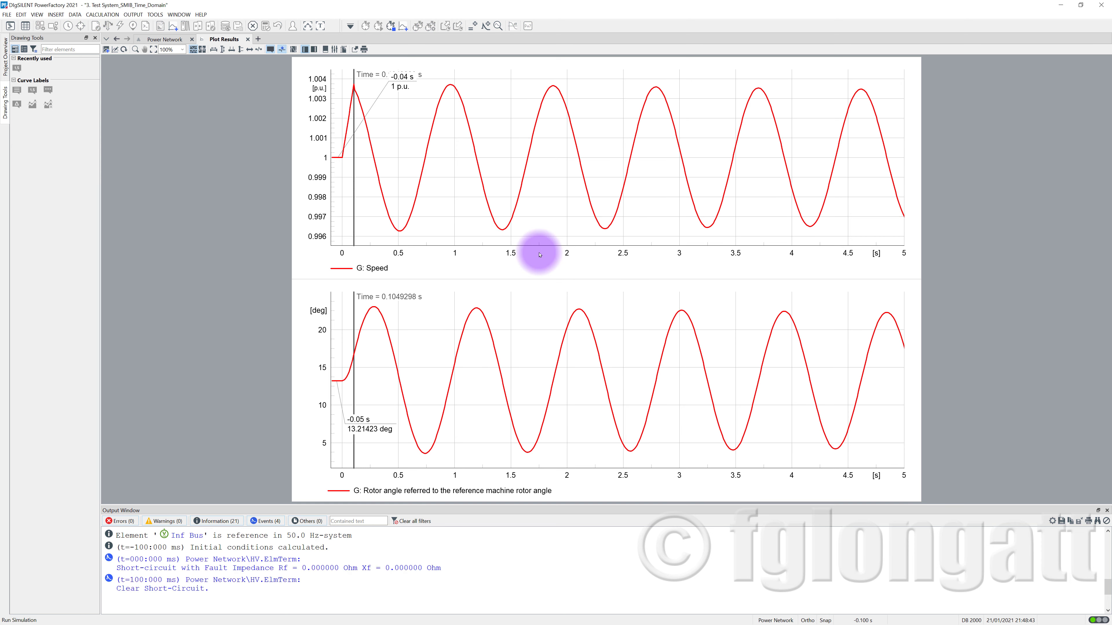
click(213, 49)
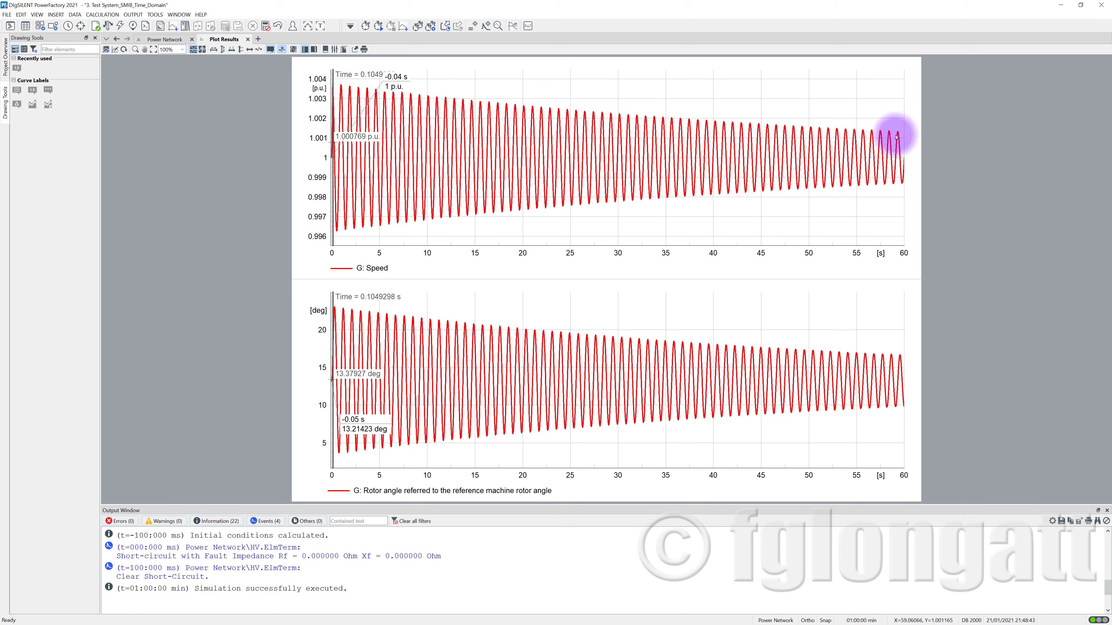
Repeat the initial conditions and simulation with a stop time of 120 s, fitting the time axes to inspect the oscillations' damping
click(366, 26)
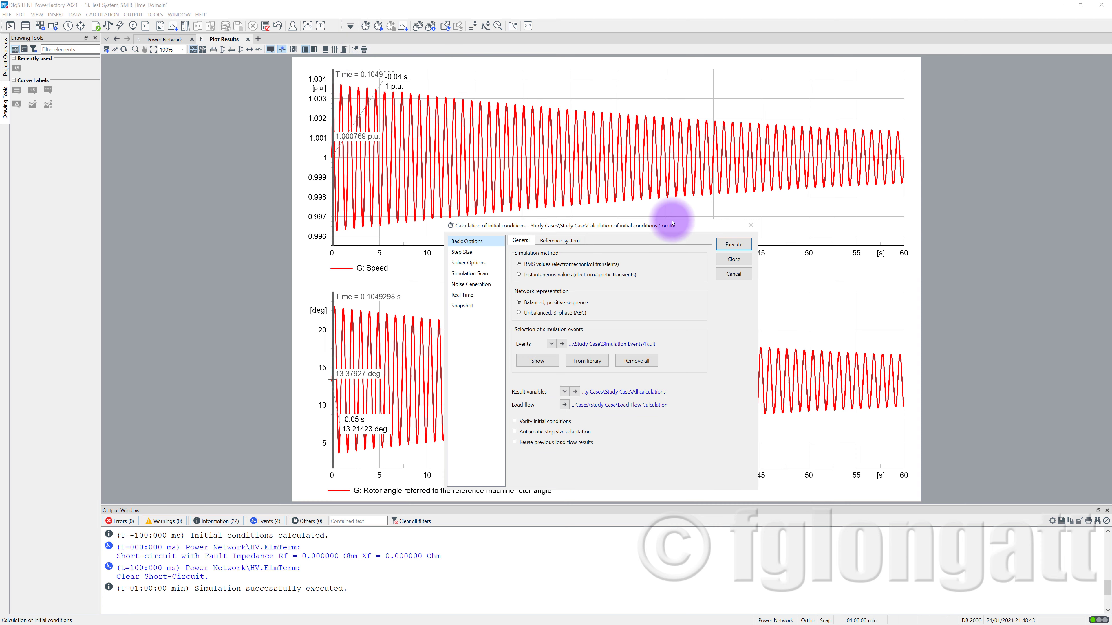
click(727, 242)
click(378, 26)
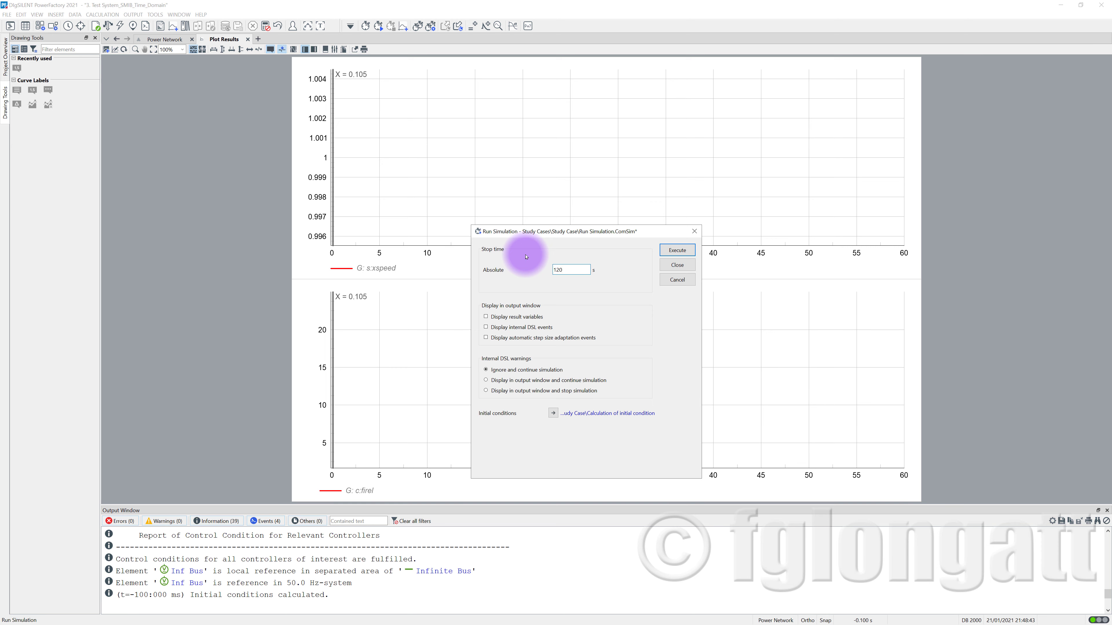
key(Return)
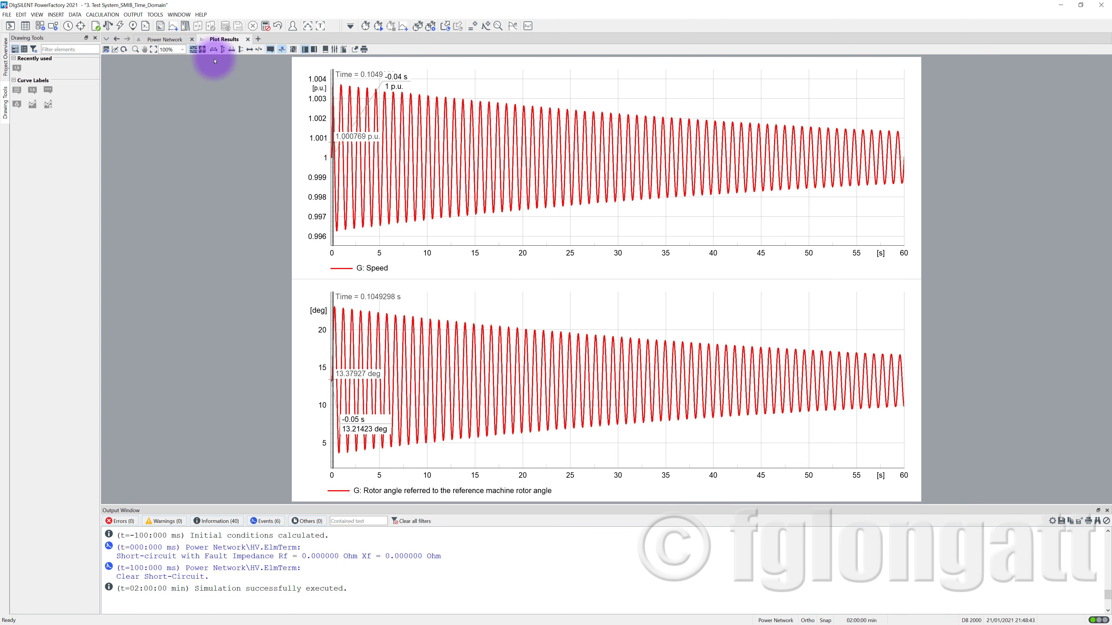
click(214, 49)
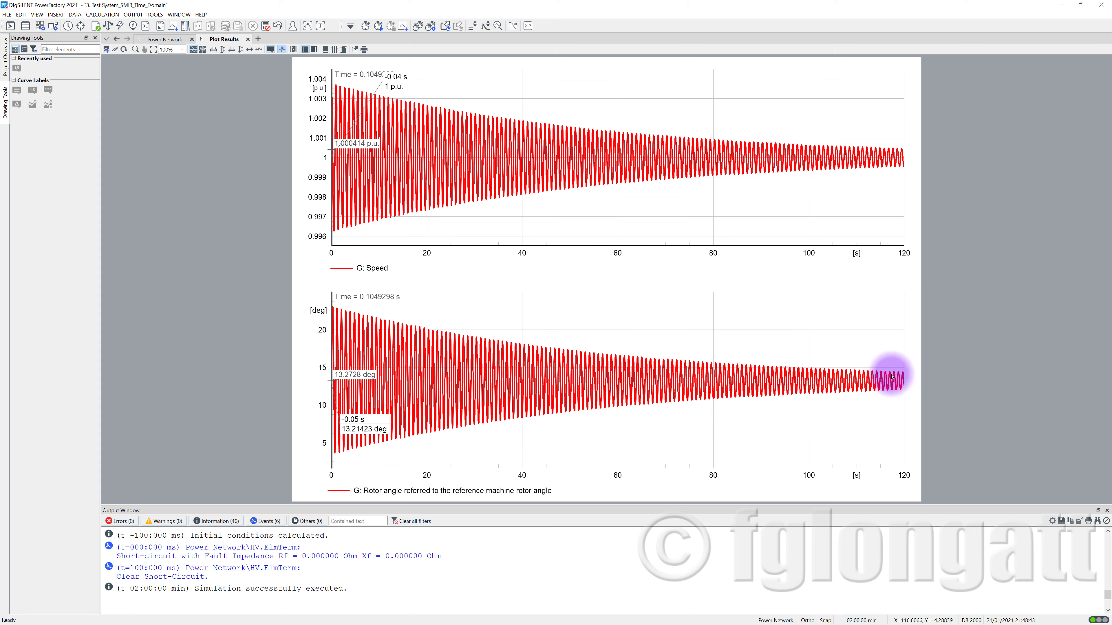
mouse_move(891, 376)
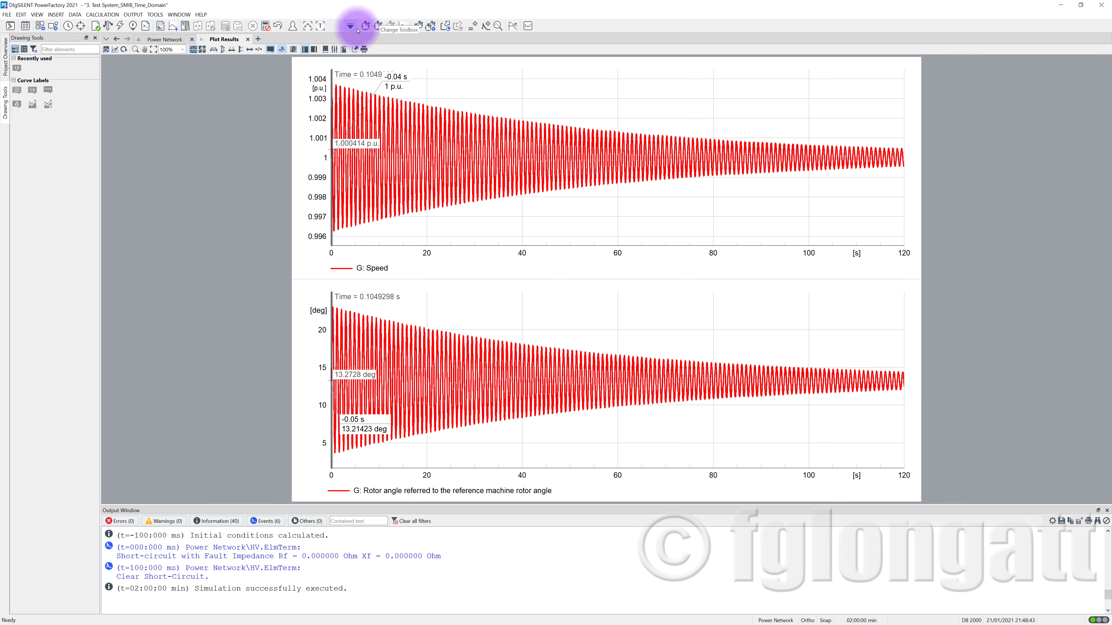
Rerun the initial conditions and simulation with a stop time of 300 s and fit the plots' time axes to the longer run
click(365, 26)
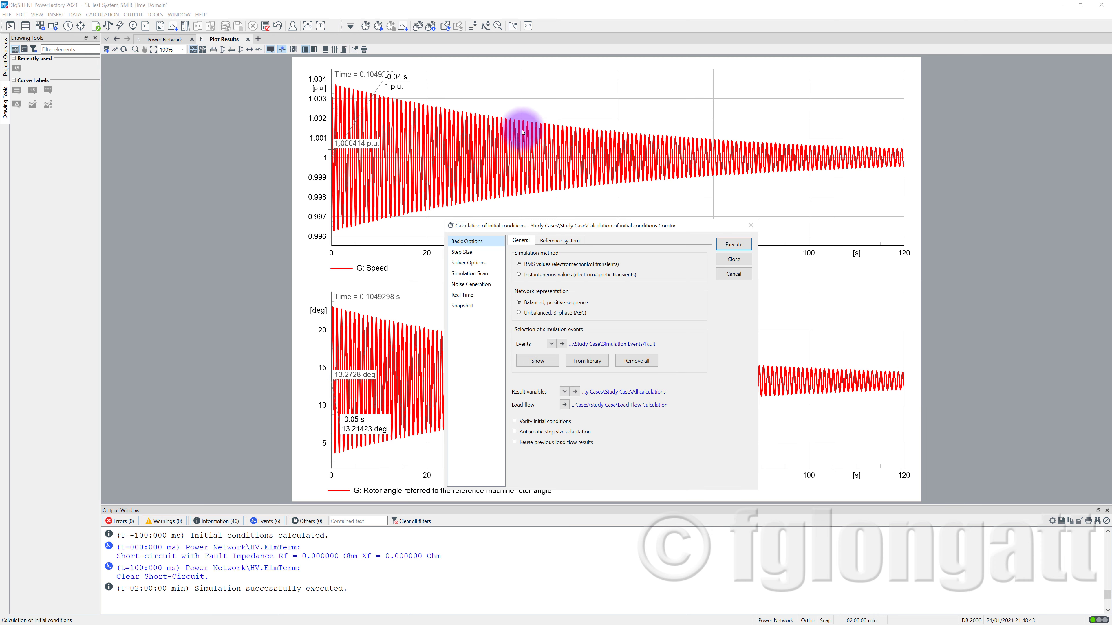
click(721, 241)
click(378, 26)
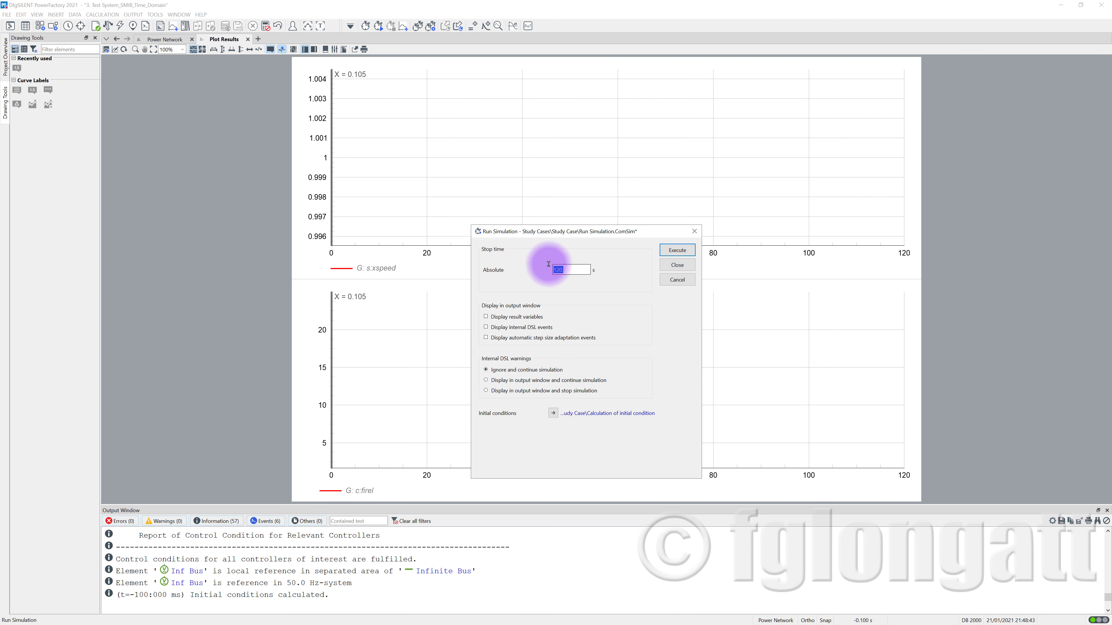
drag(565, 269, 541, 269)
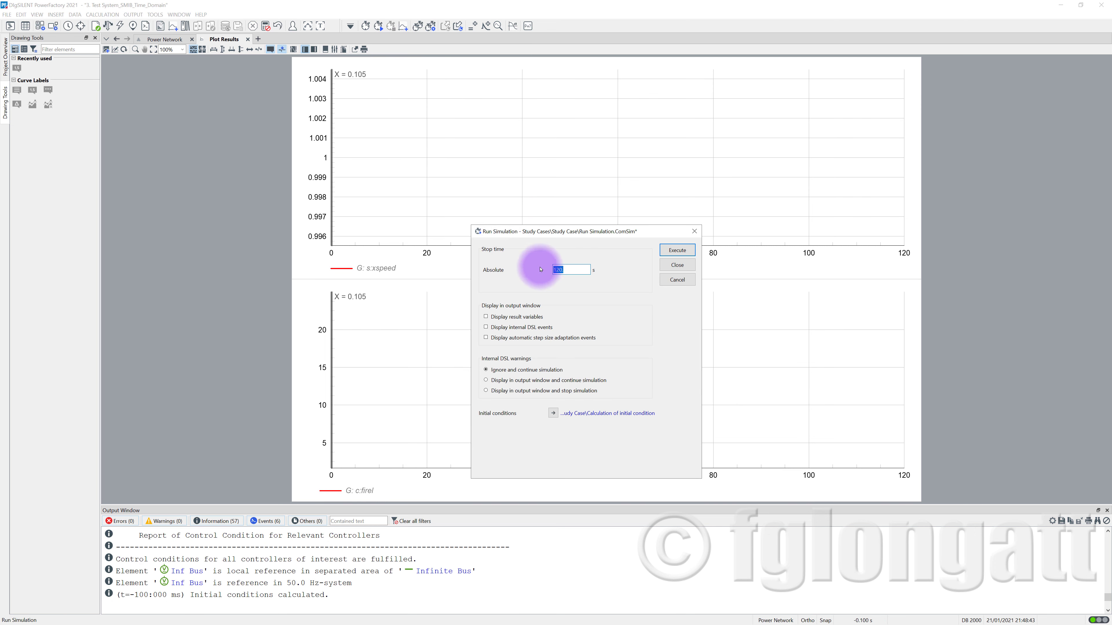
click(677, 249)
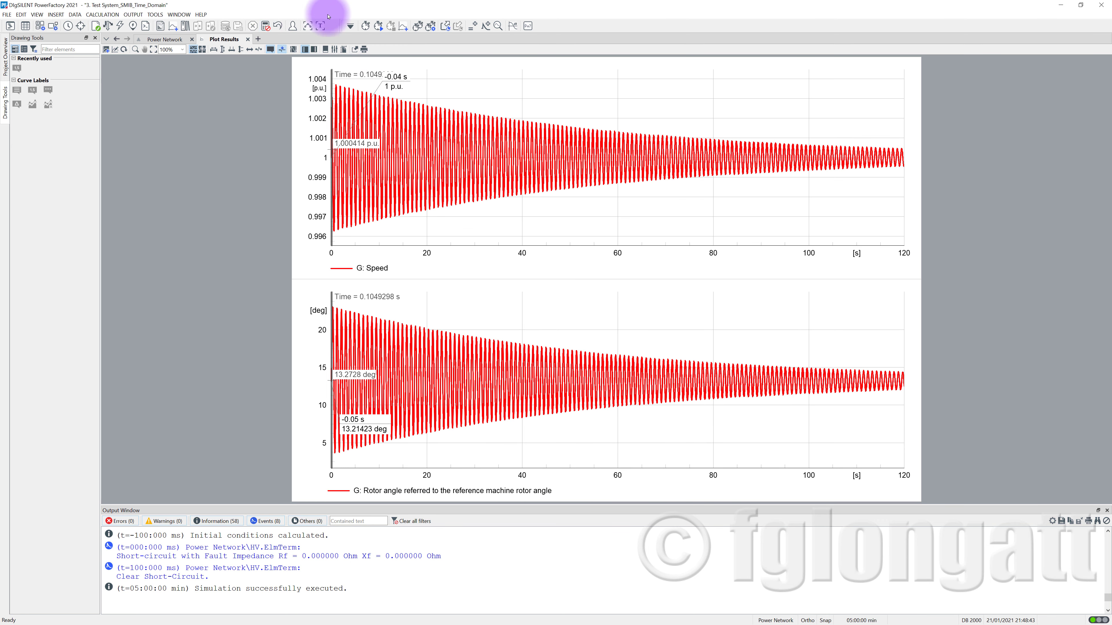
click(223, 49)
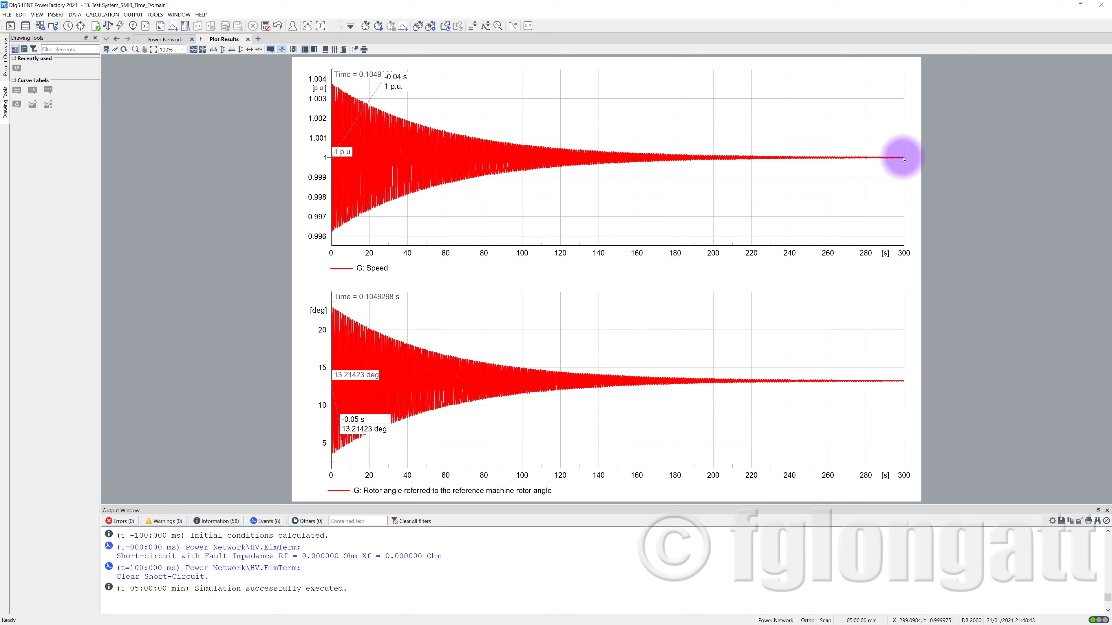
mouse_move(903, 160)
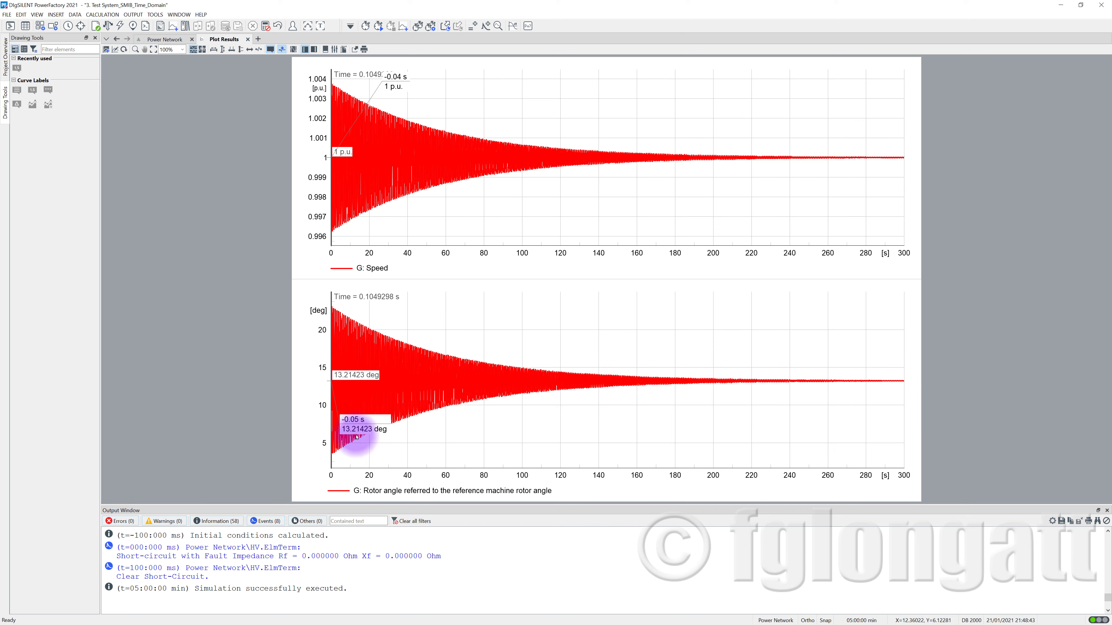
Read the rotor angle of G near the end of the 300 s response curve
click(904, 383)
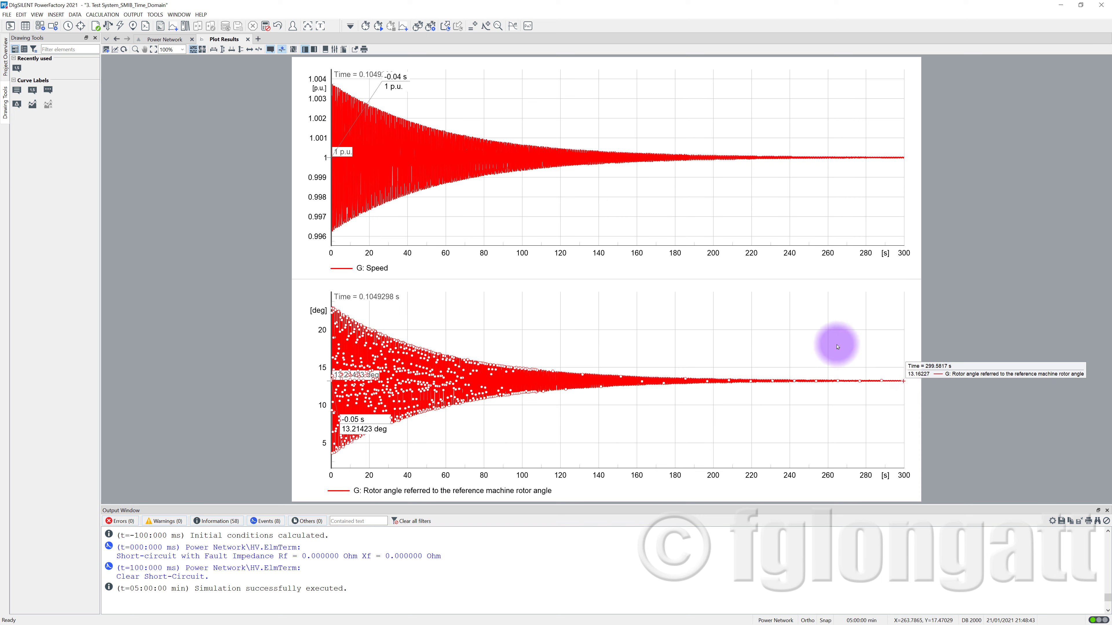
click(900, 380)
mouse_move(901, 382)
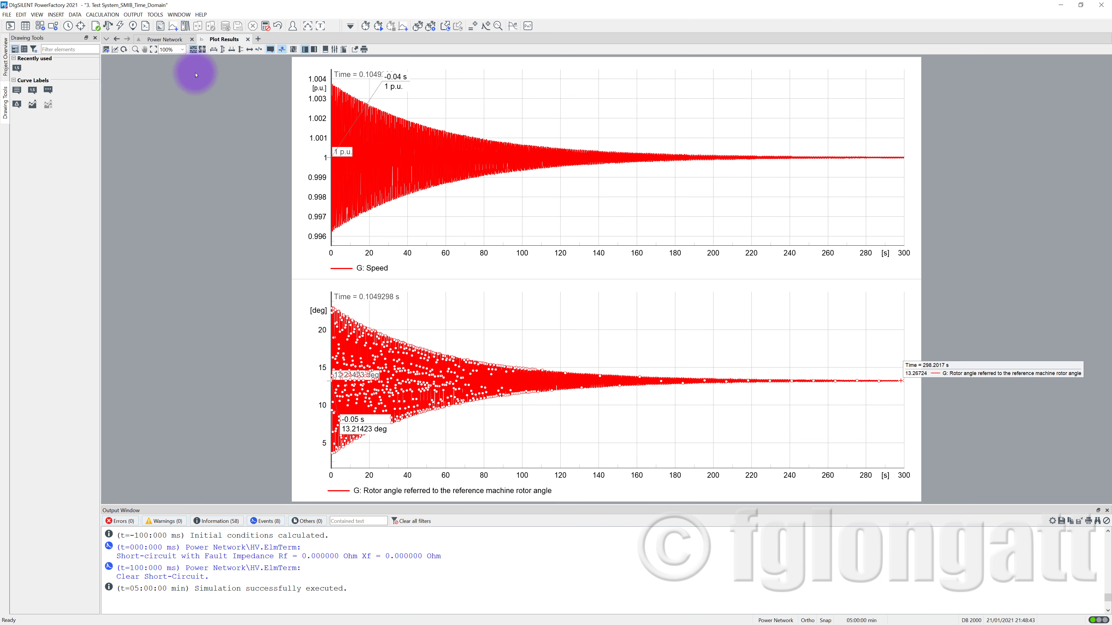
click(366, 26)
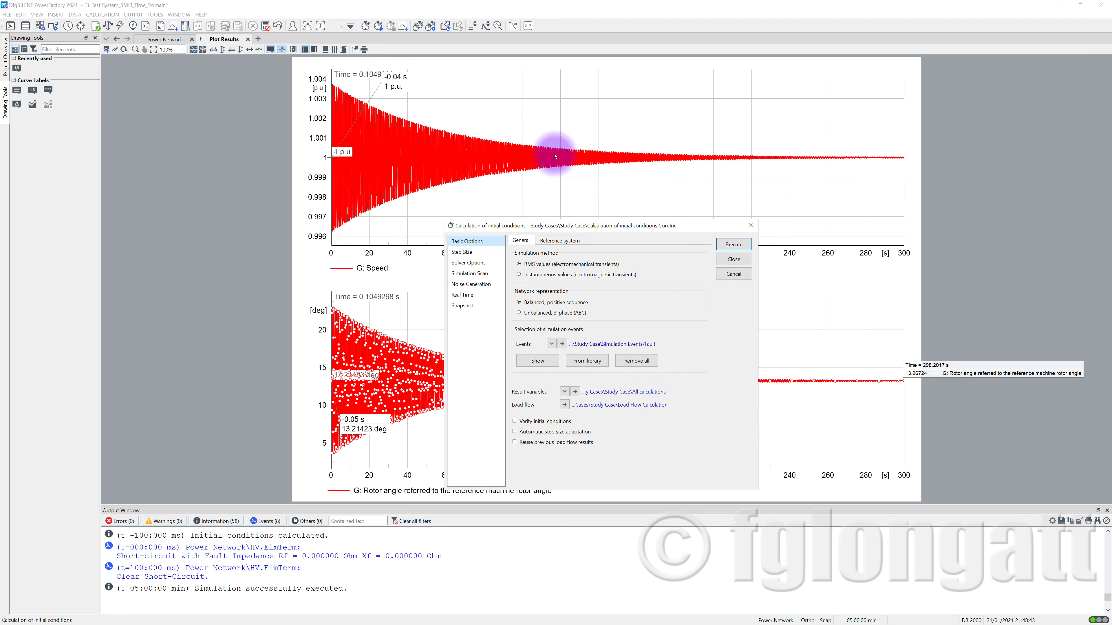
click(732, 245)
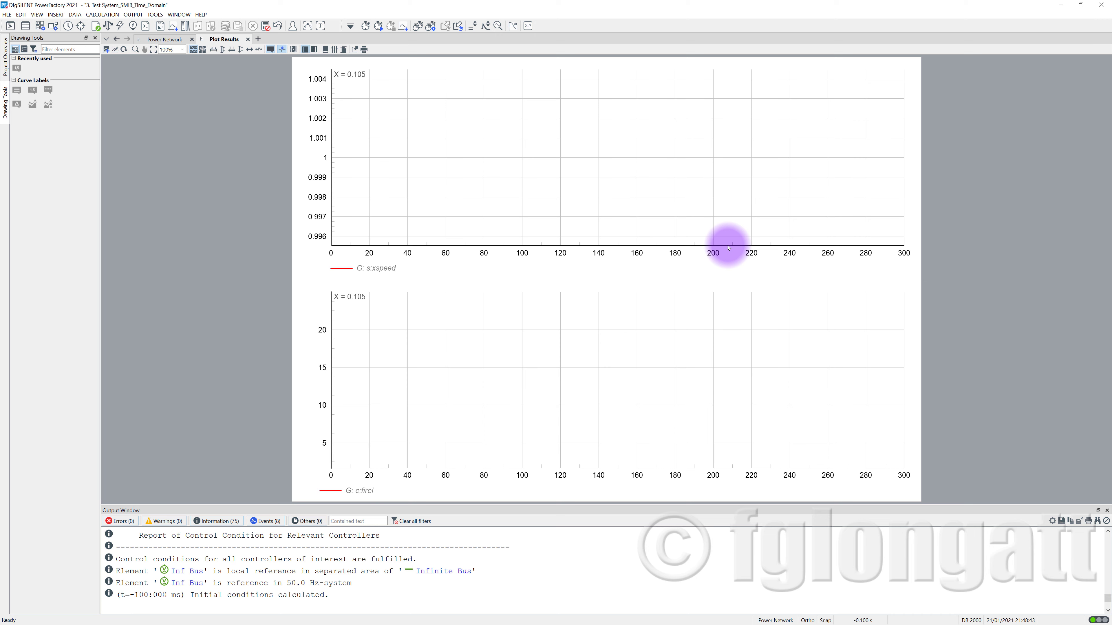
click(106, 50)
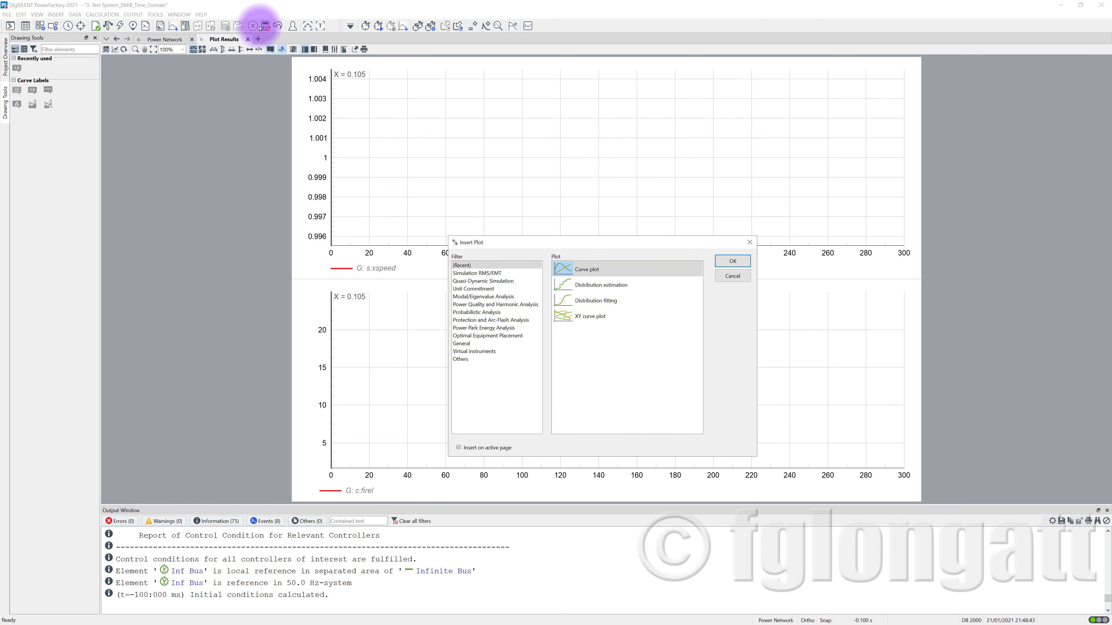
click(724, 262)
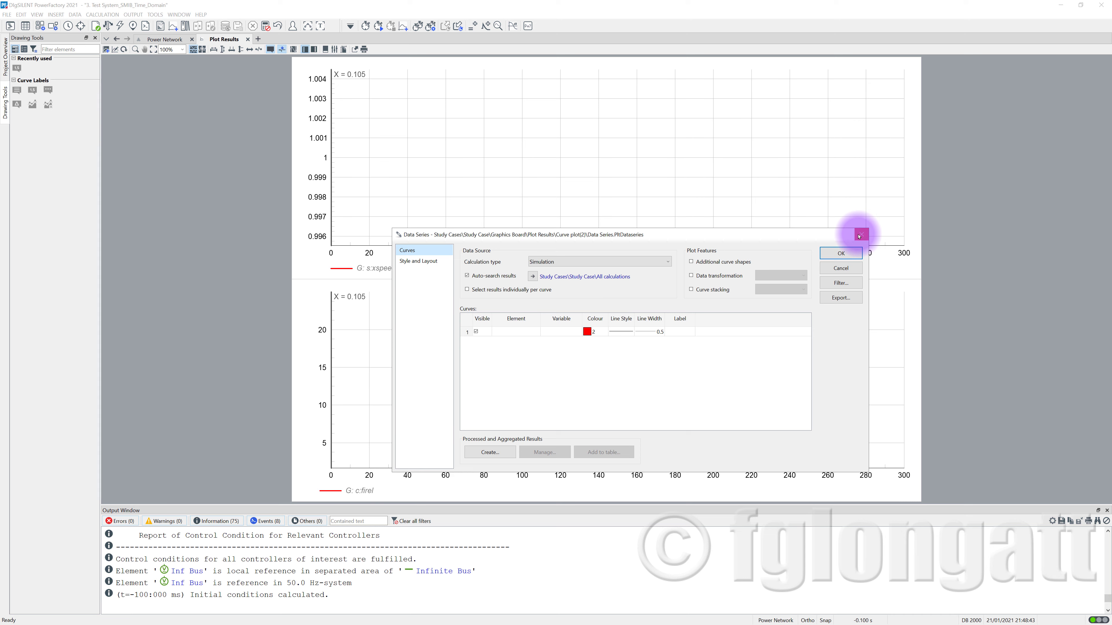
click(853, 251)
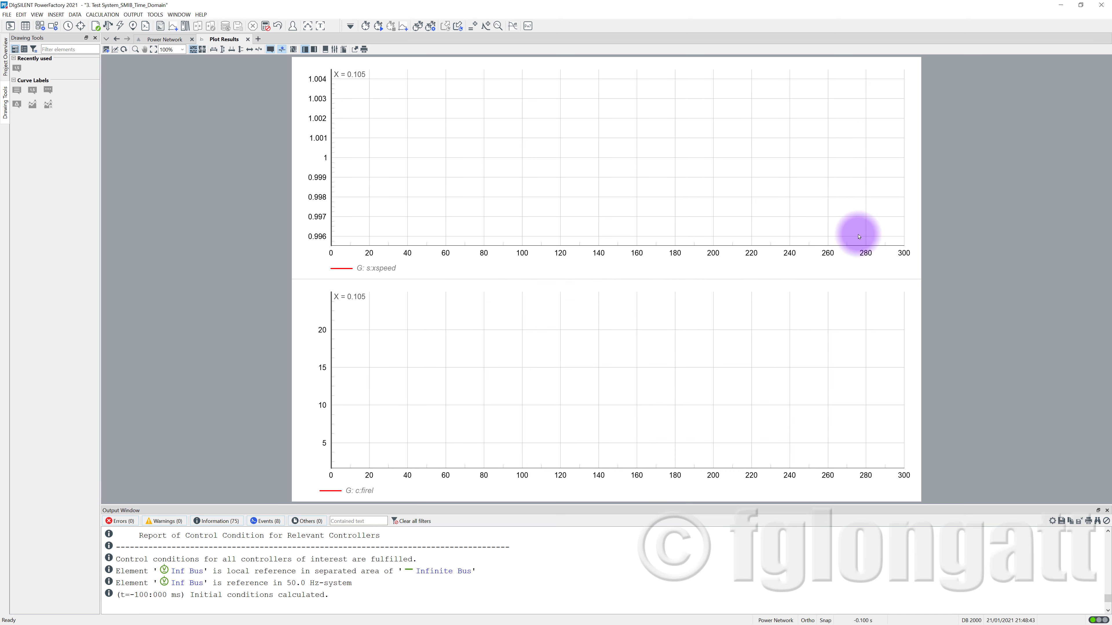
Recalculate the initial conditions and create a new plot page named Plot Results 2
click(365, 26)
click(733, 244)
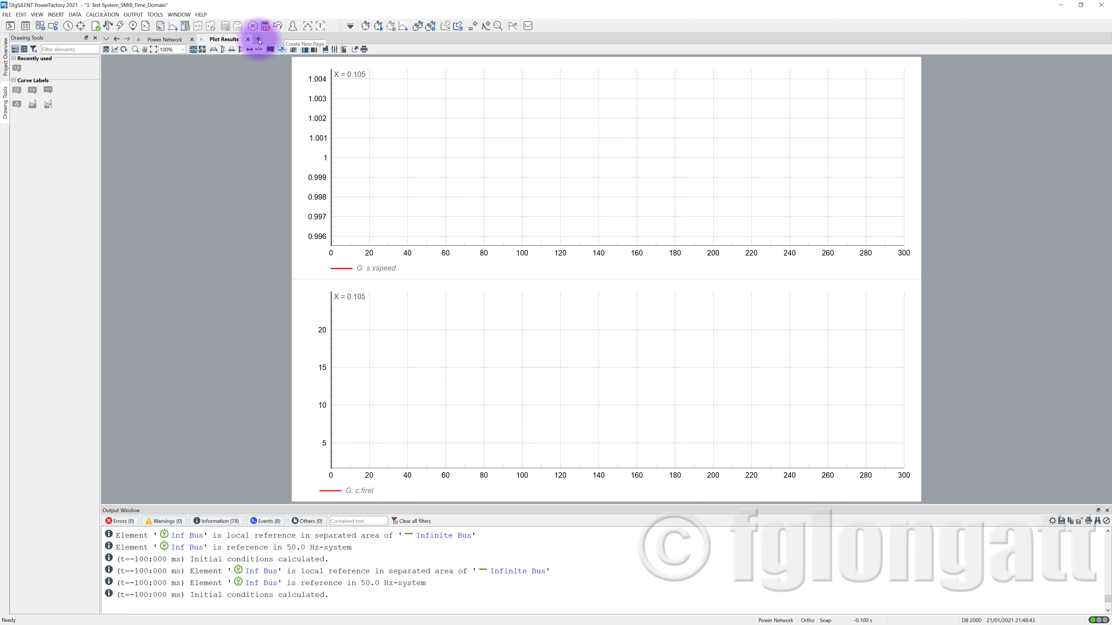
click(258, 42)
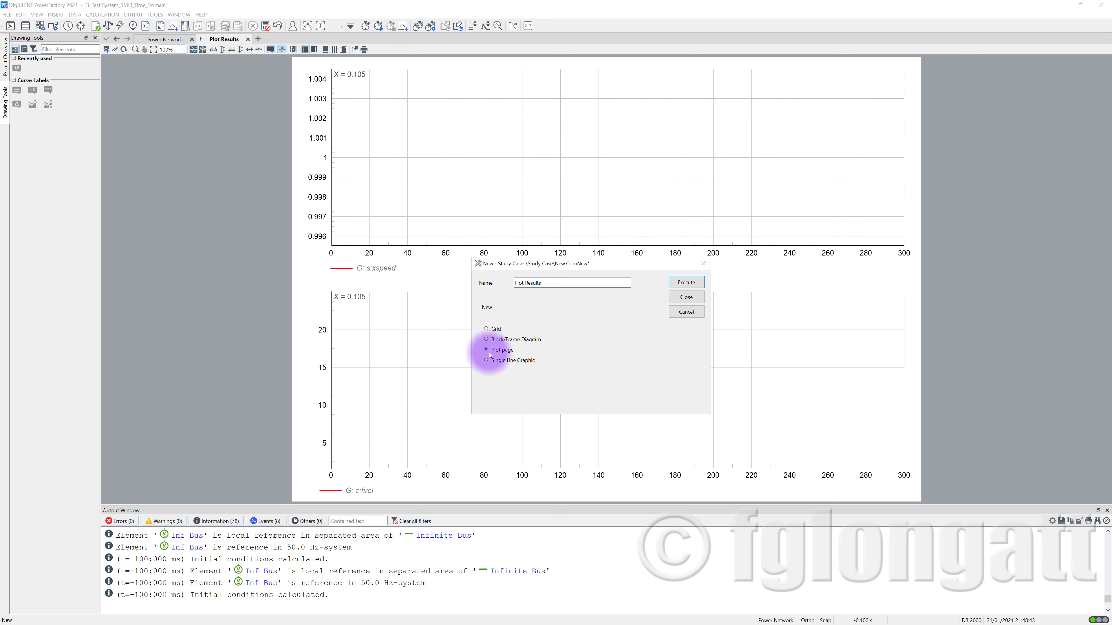
click(558, 282)
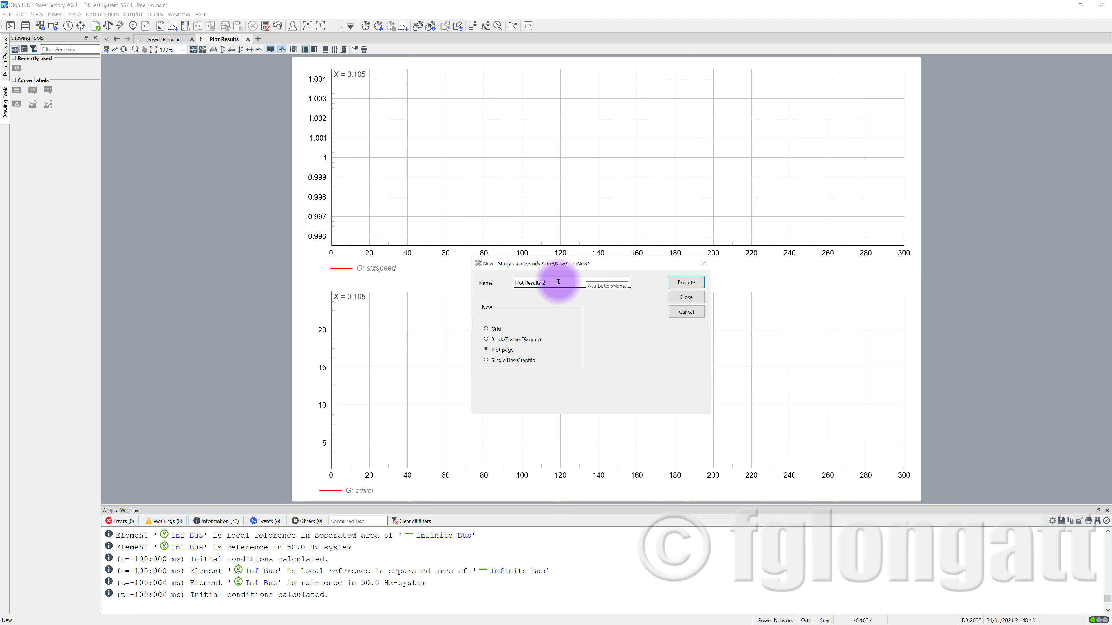
text(2)
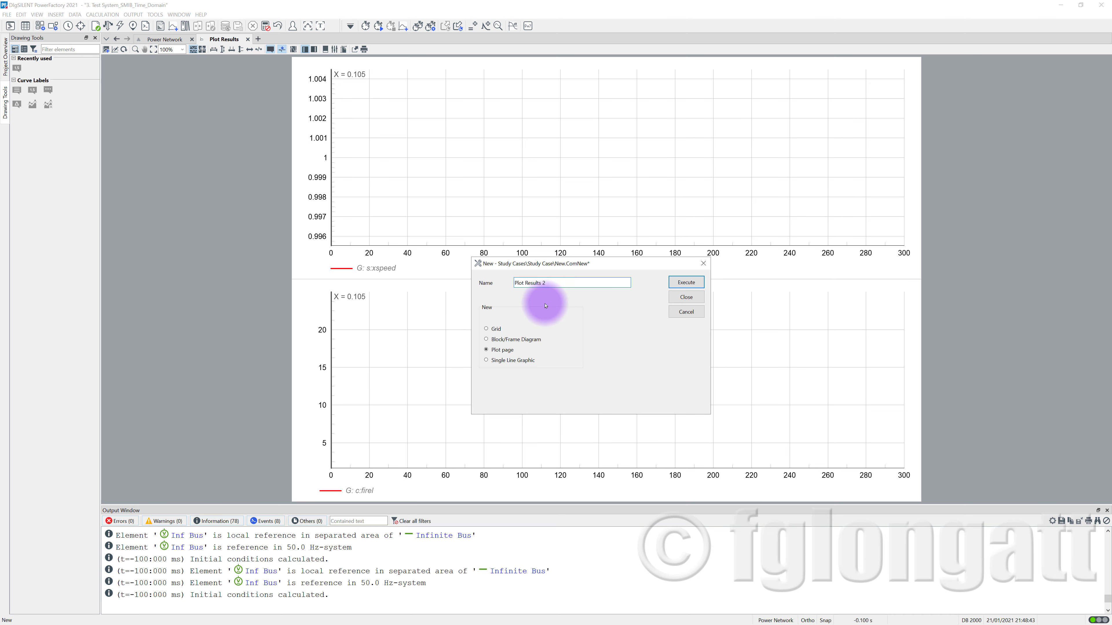
triple_click(528, 281)
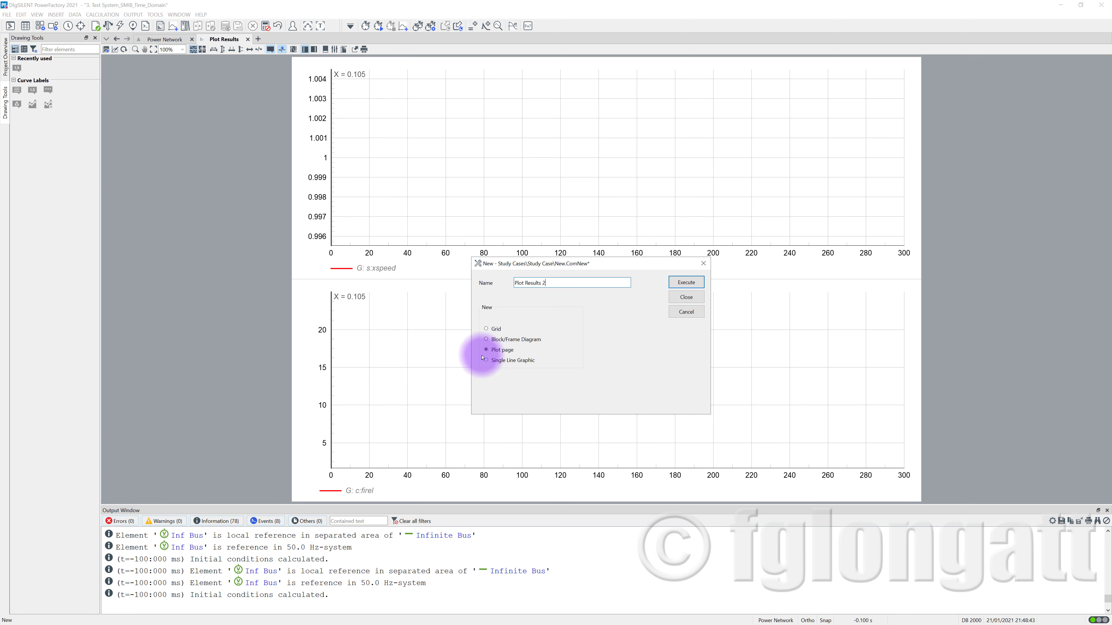
click(685, 282)
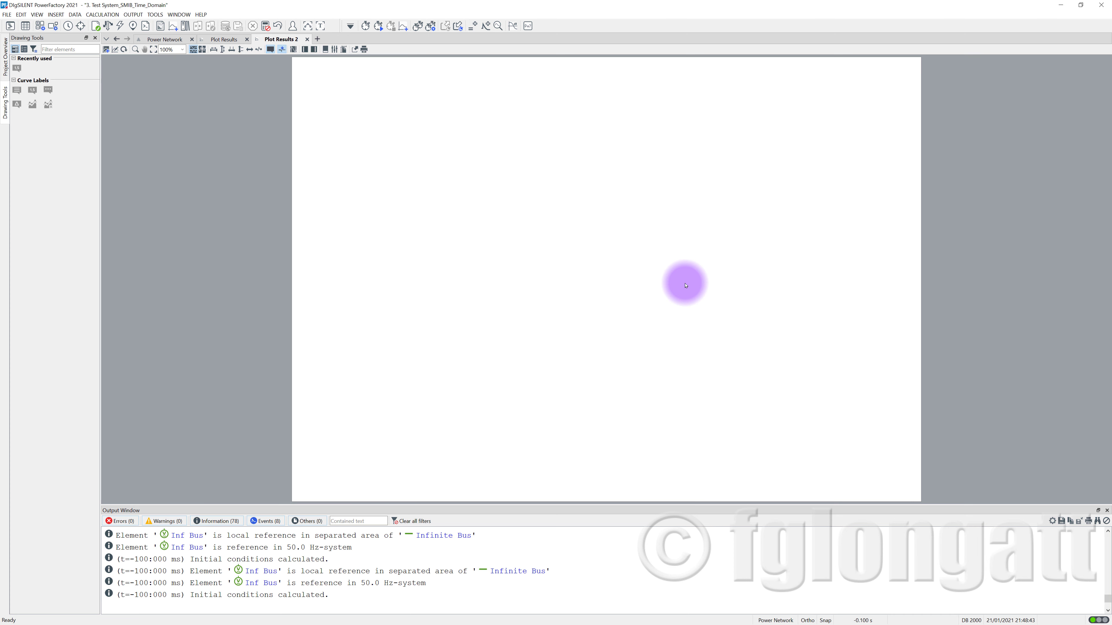
Insert a Simulation RMS/EMT curve plot on the empty Plot Results 2 page
click(106, 50)
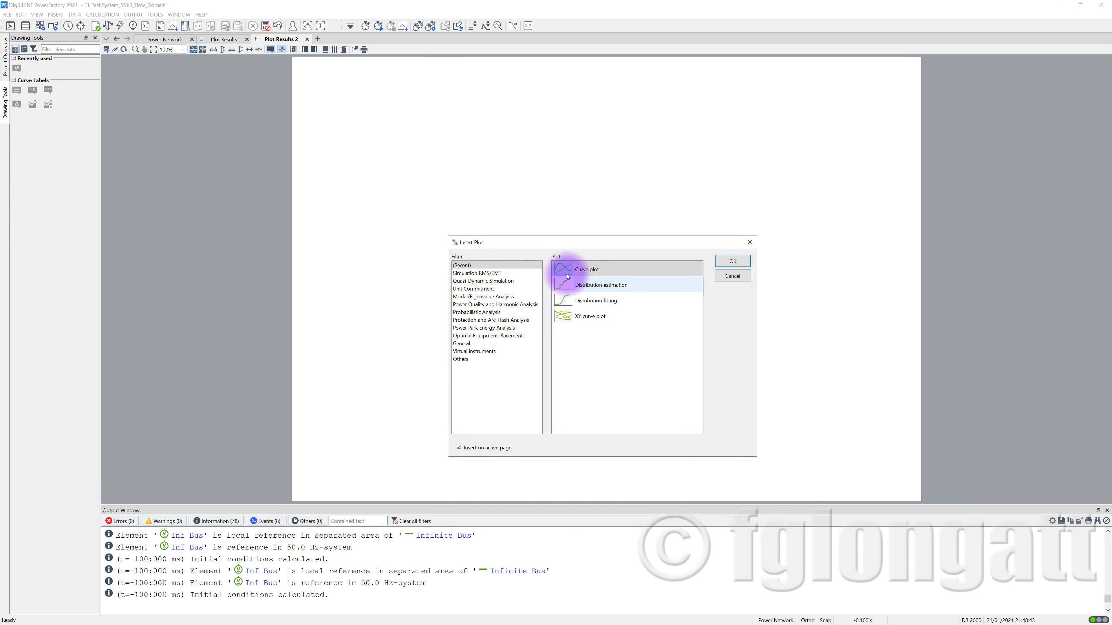
click(494, 273)
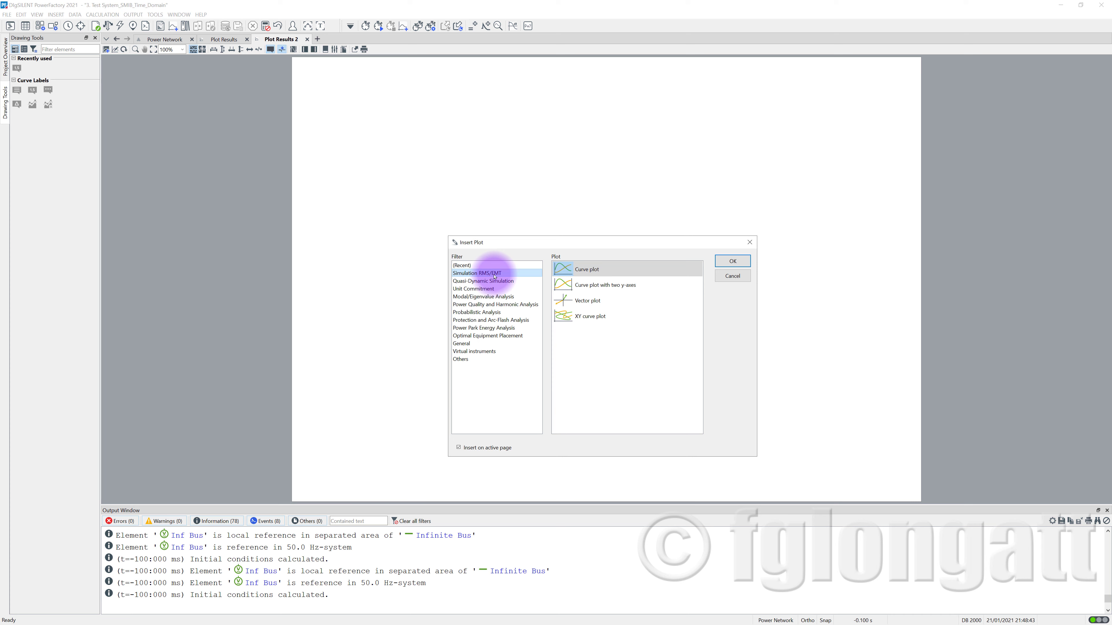
click(581, 268)
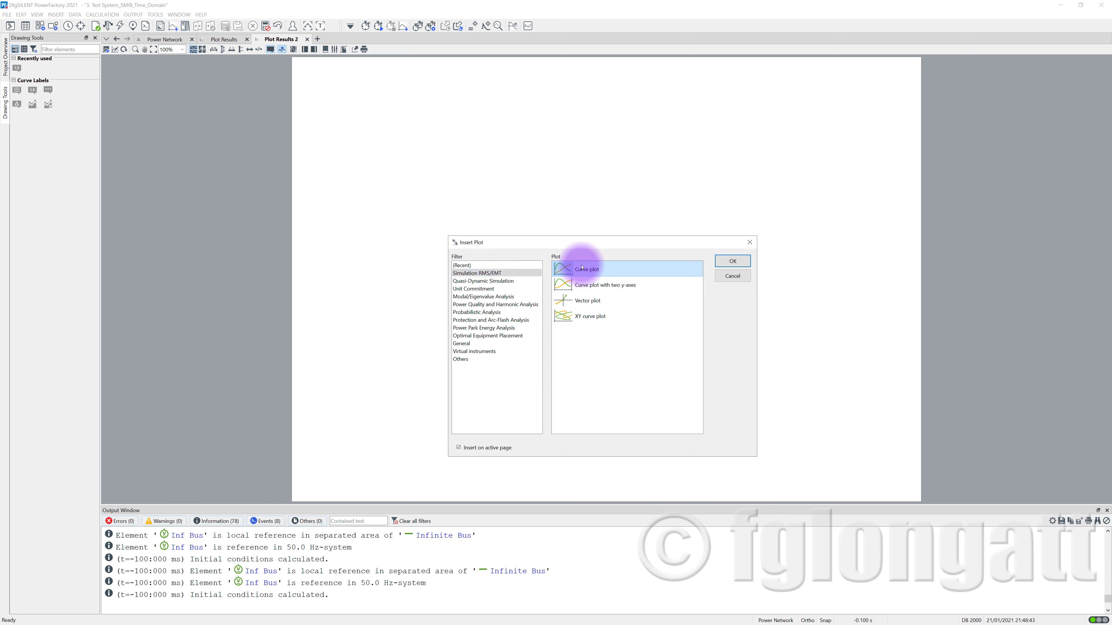
click(732, 260)
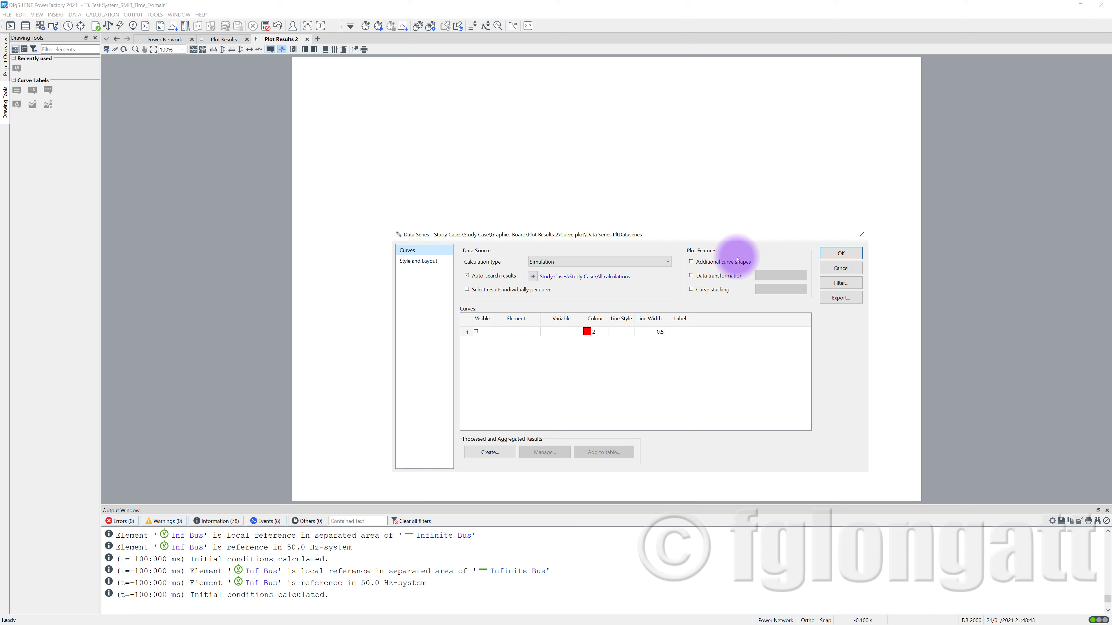
Define the new plot's curve with generator G as the element and Electrical Power (s:pgt) as the variable
click(512, 333)
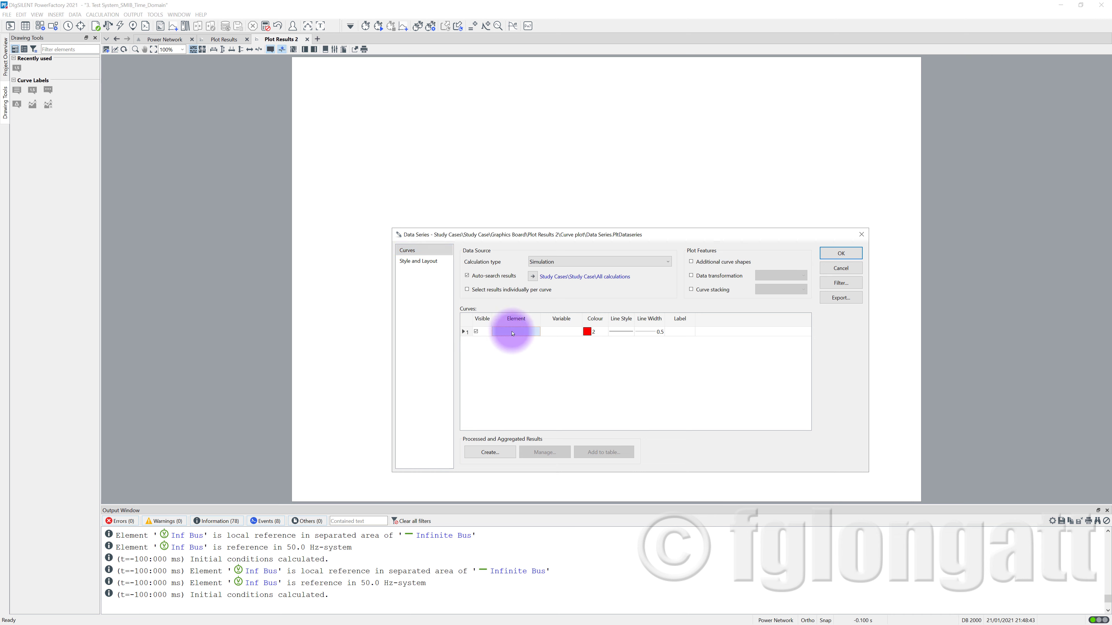
double_click(512, 333)
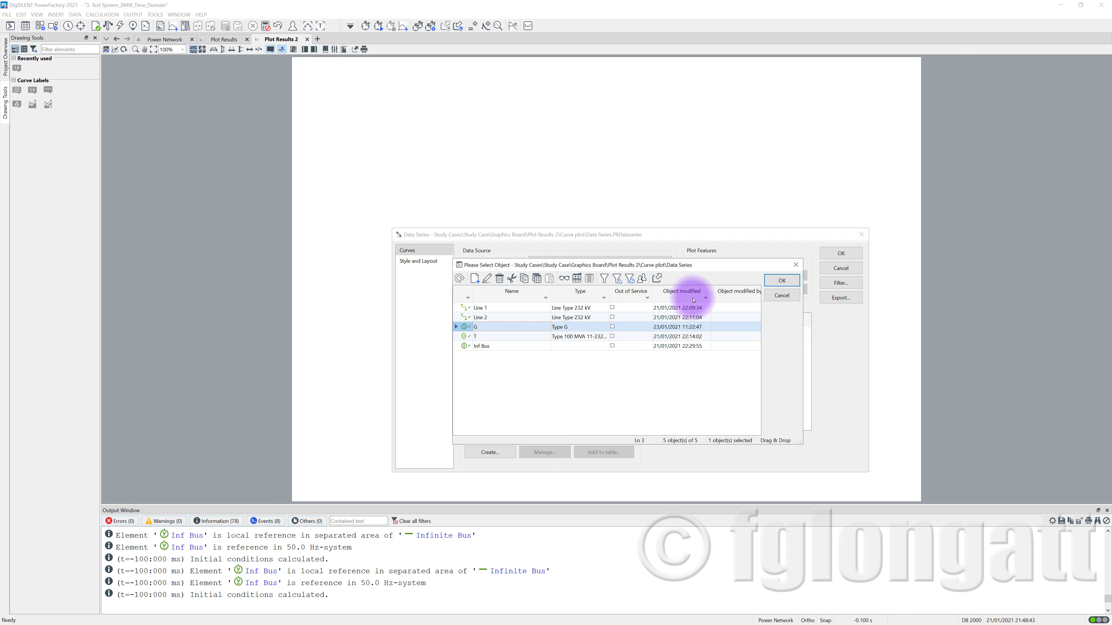
click(781, 280)
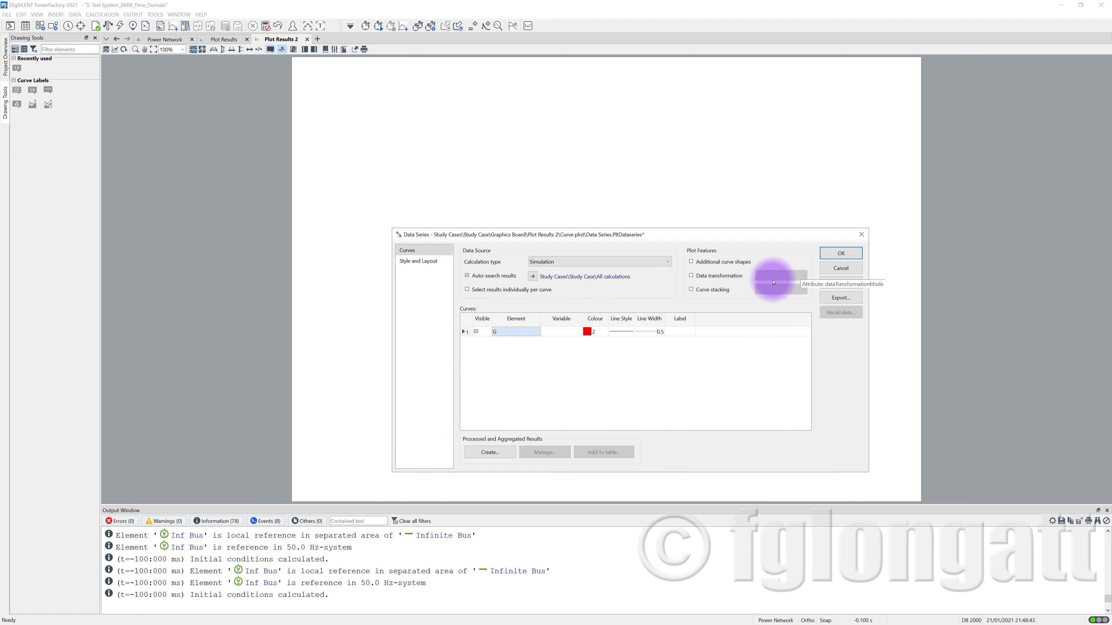
double_click(555, 331)
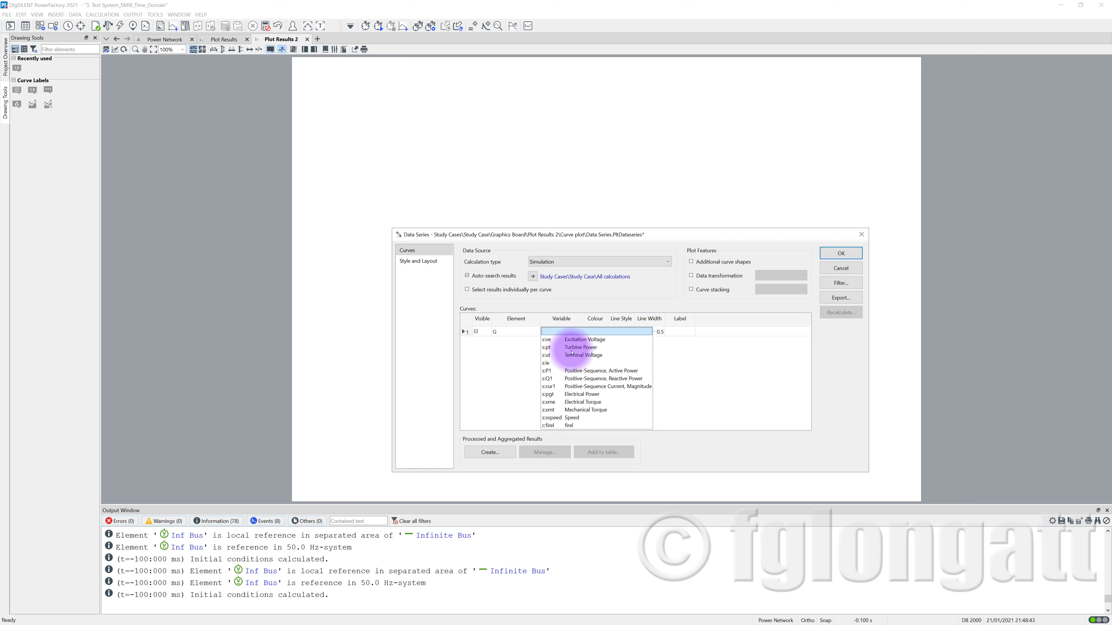
click(582, 395)
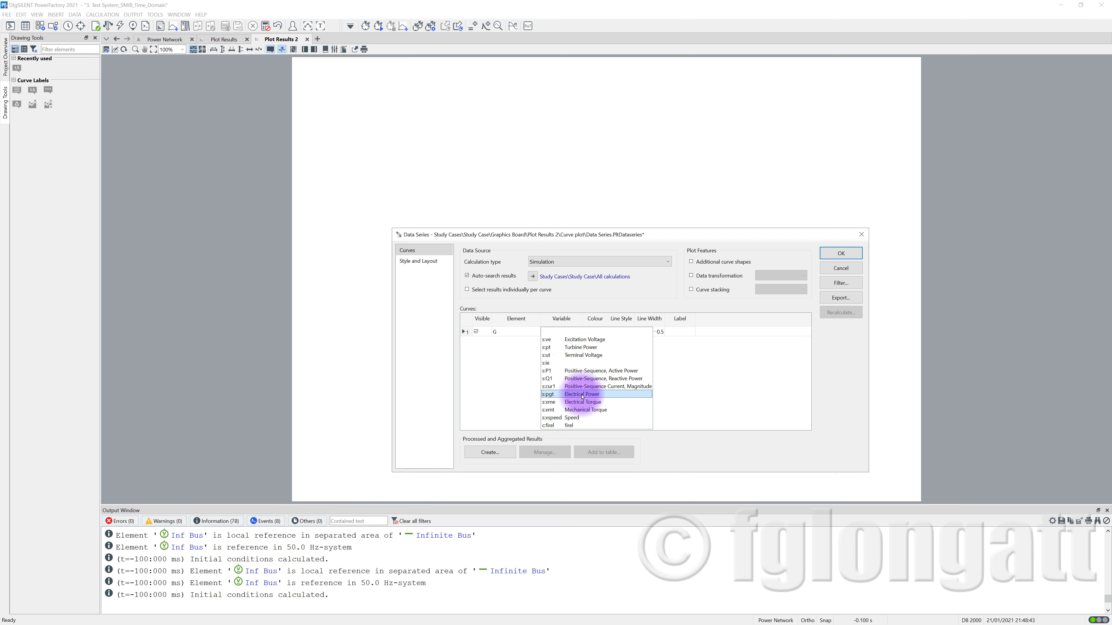
click(583, 395)
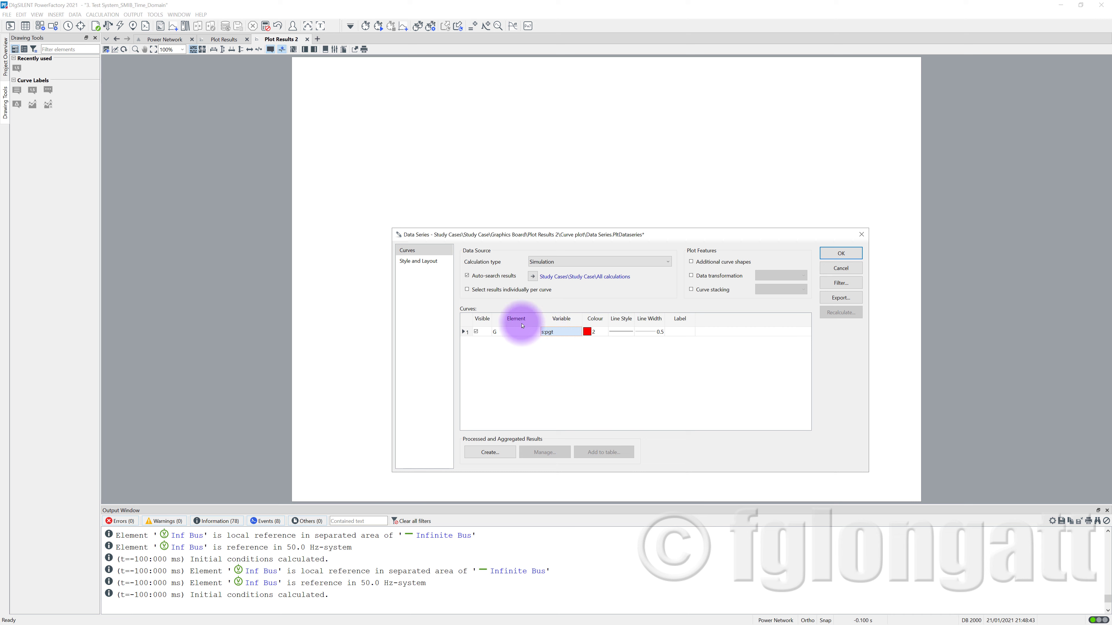
click(844, 253)
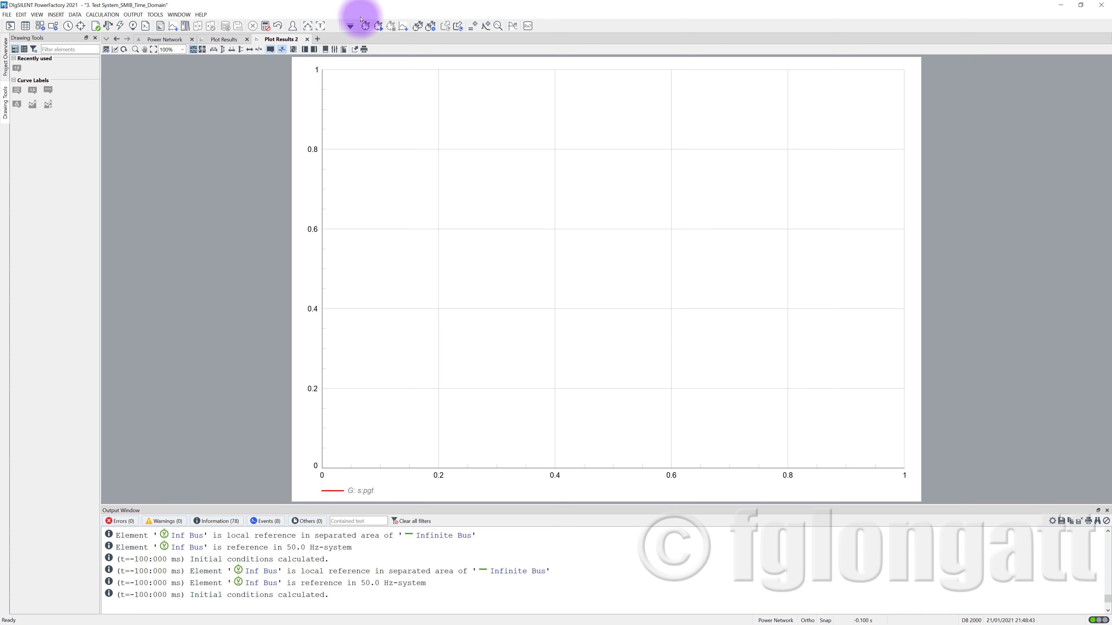
Run the simulation to a stop time of 5 s and scale the electrical power plot's x and y axes automatically
click(378, 26)
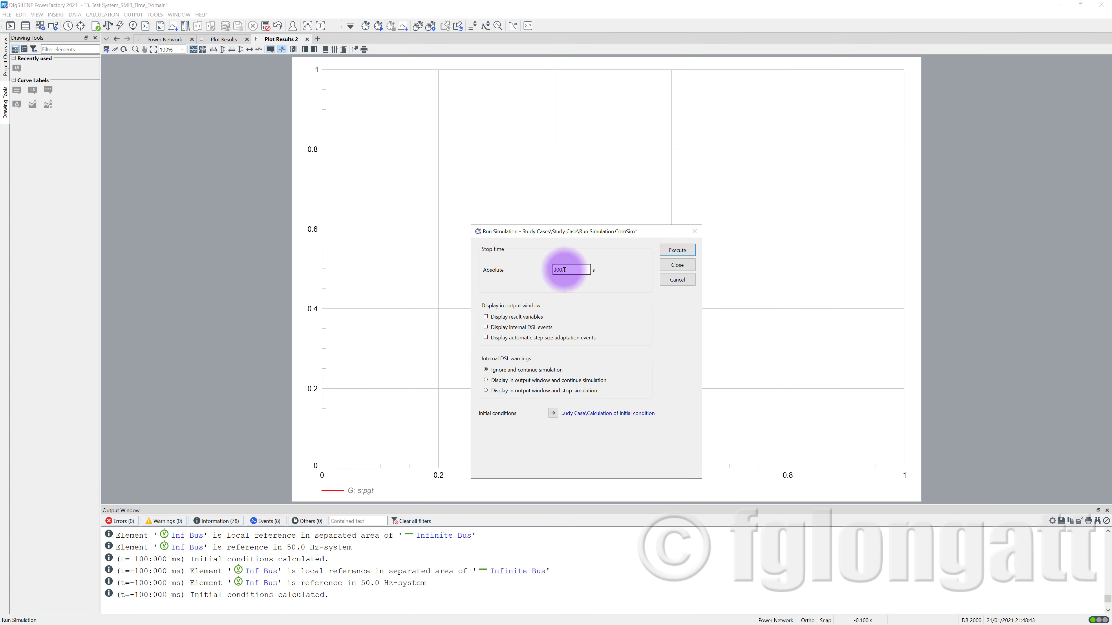
drag(569, 272, 541, 272)
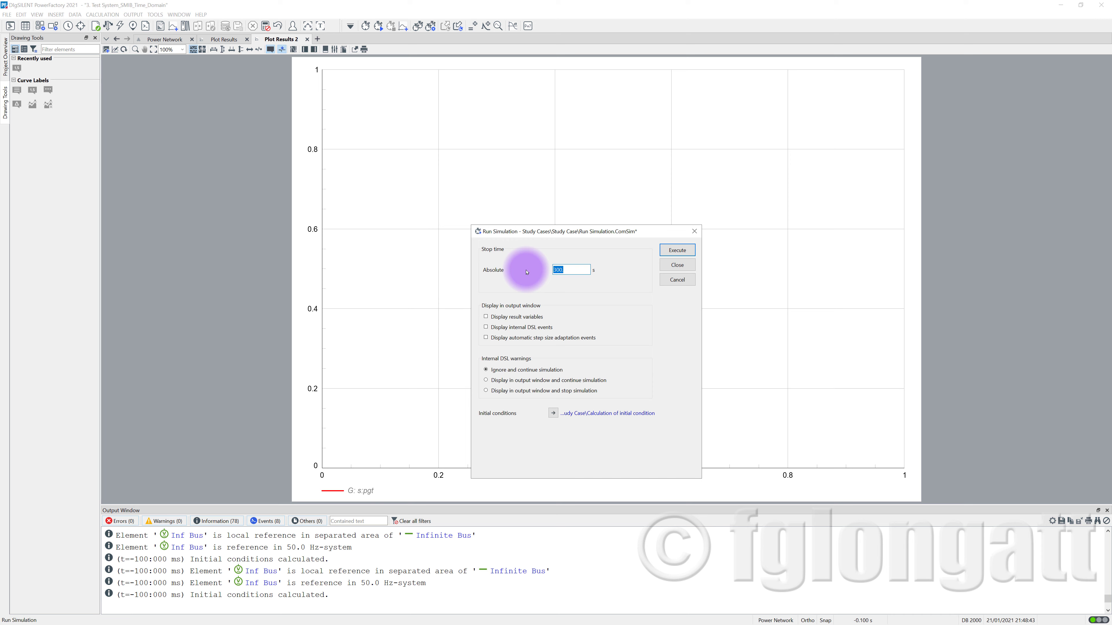
text(5)
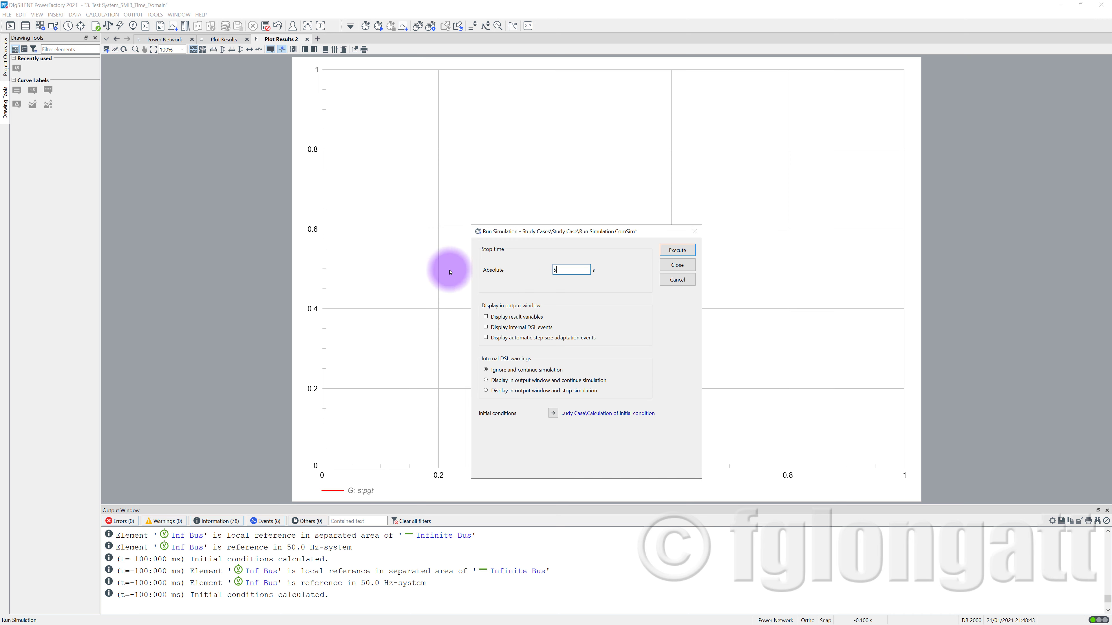
click(669, 250)
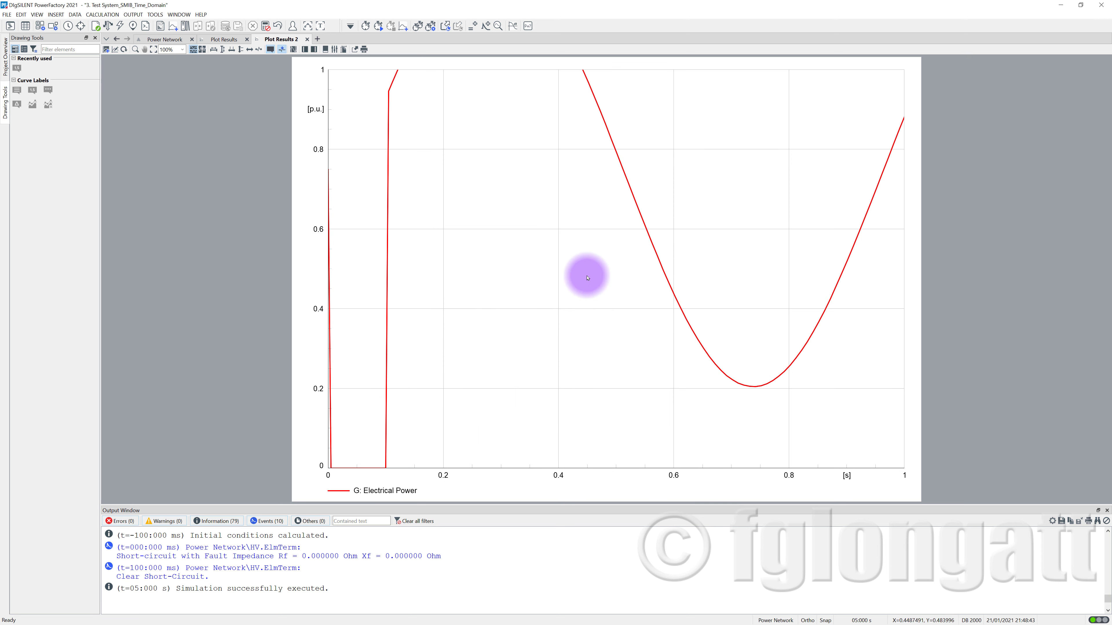
click(214, 50)
click(224, 50)
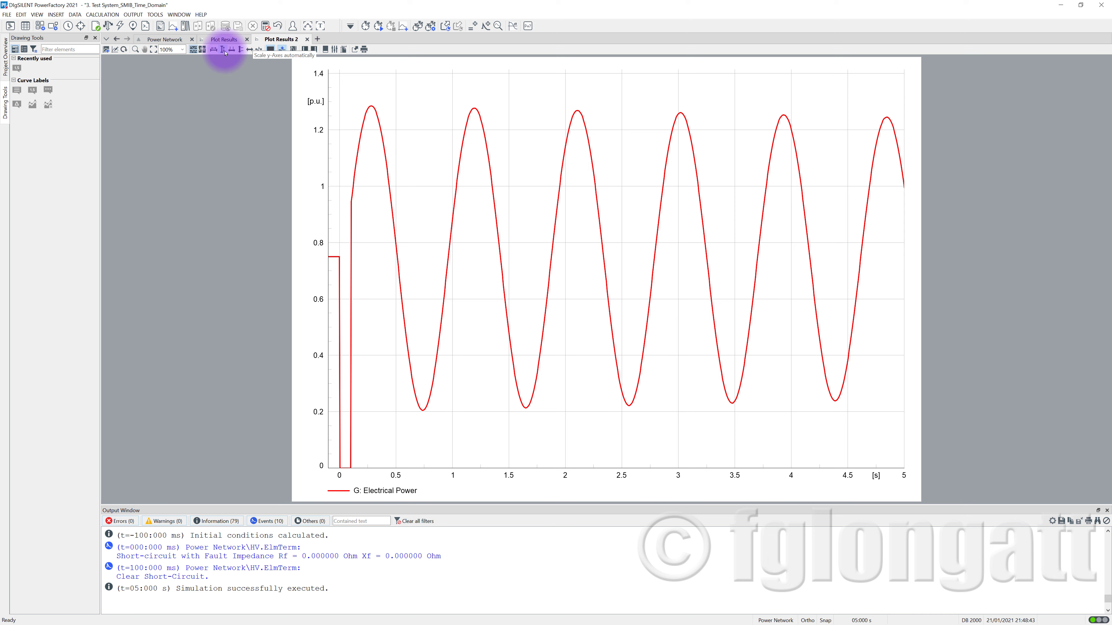
click(223, 50)
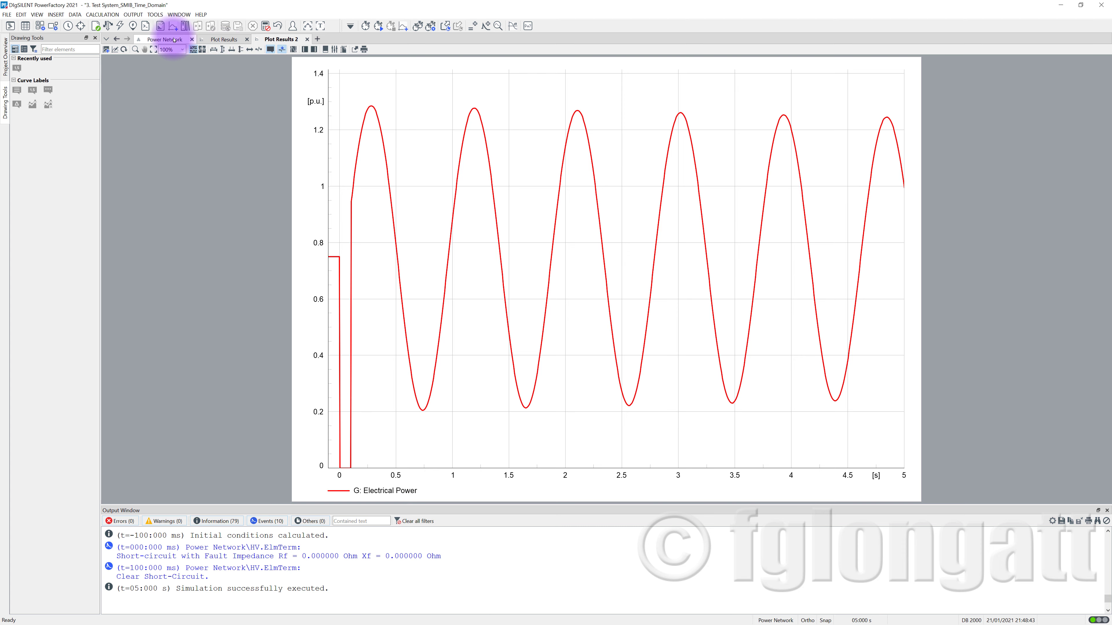
Compare G's pre-fault electrical power on the curve with the generator's results in the Power Network diagram
key(ctrl+Tab)
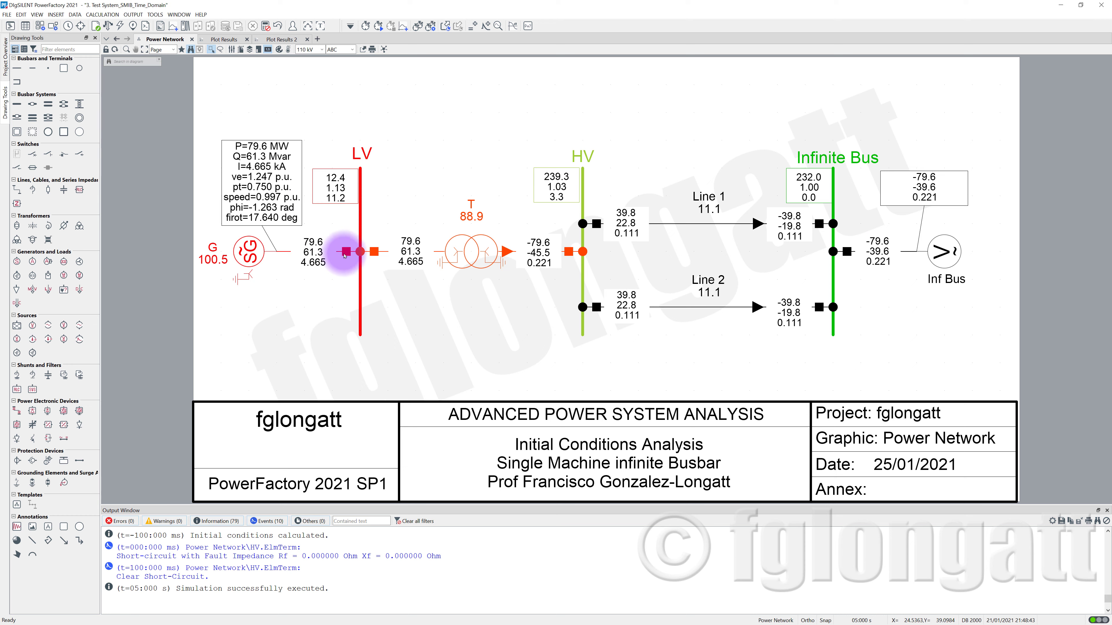
mouse_move(336, 253)
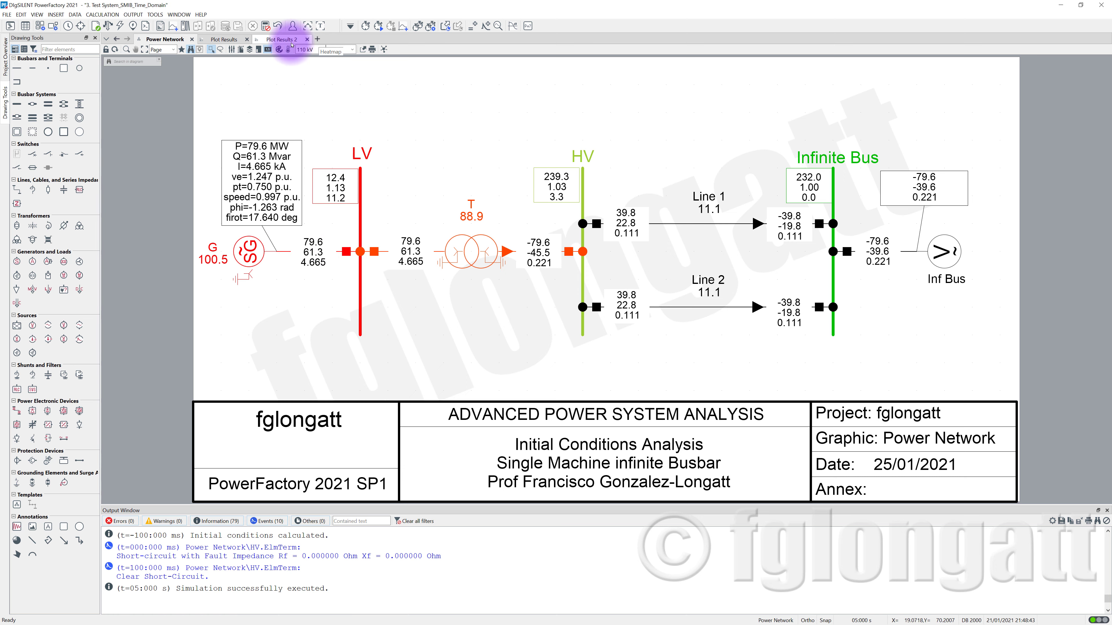
click(282, 39)
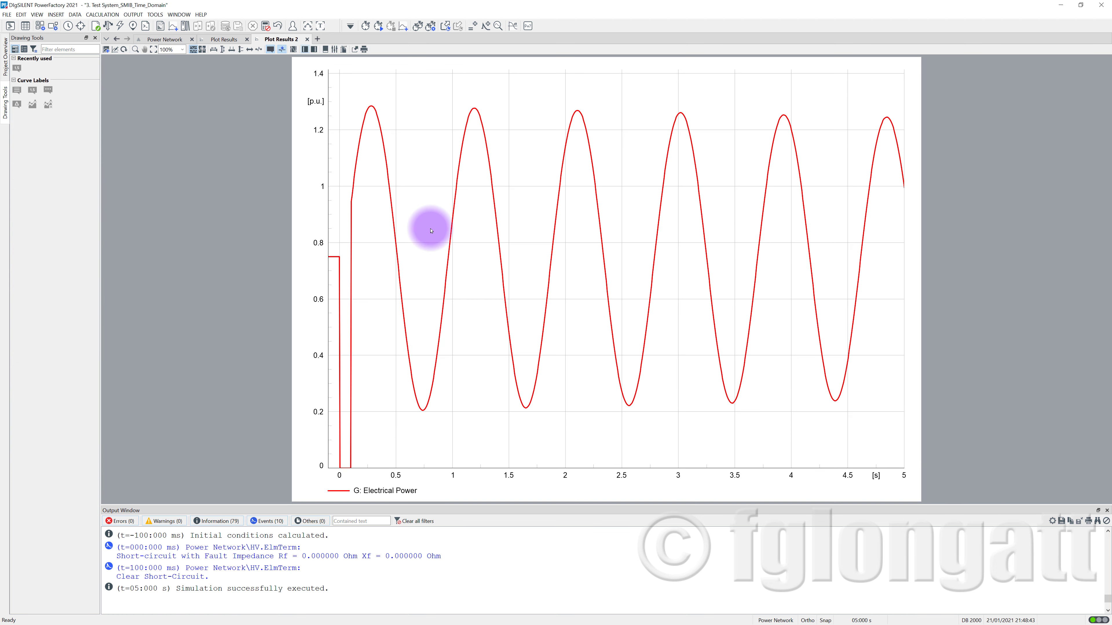
click(334, 260)
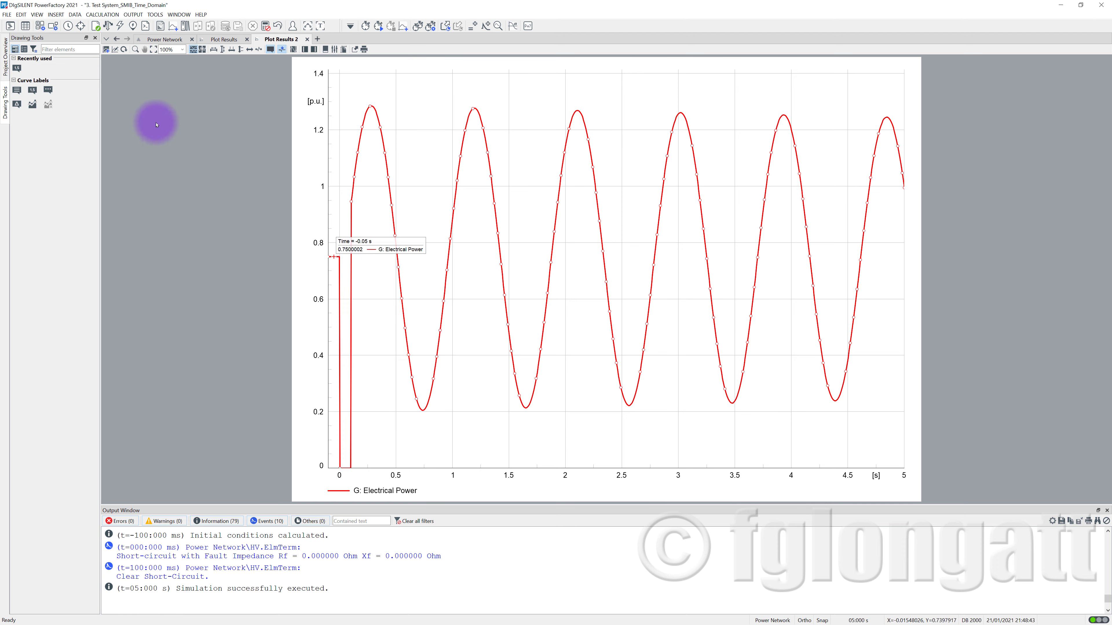
click(165, 40)
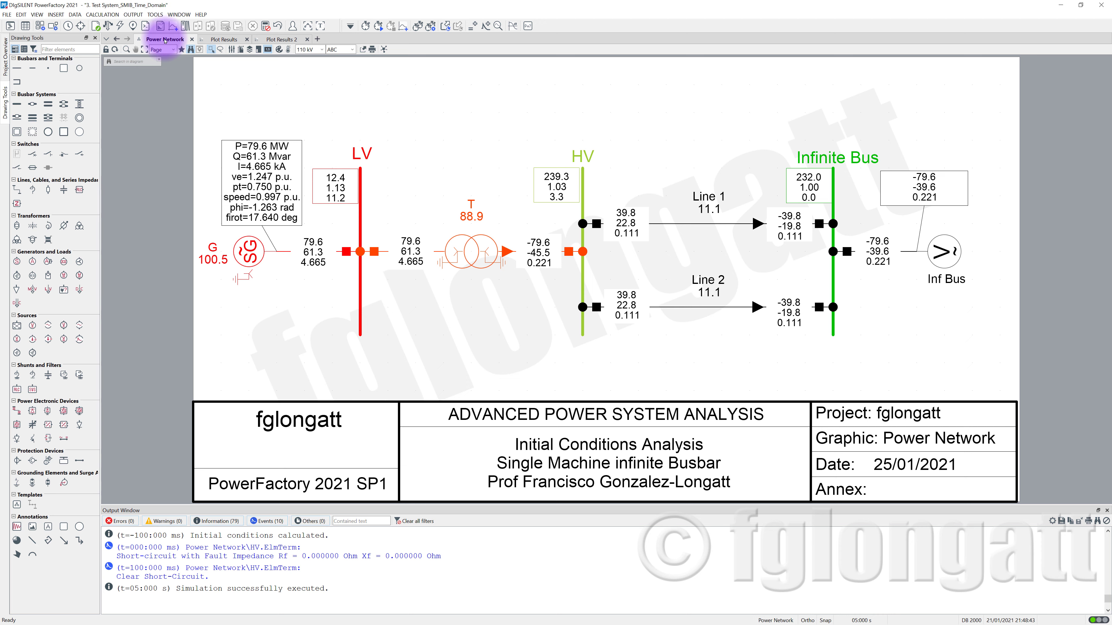
Run a balanced, positive-sequence AC load flow and look at generator G's basic data
click(120, 26)
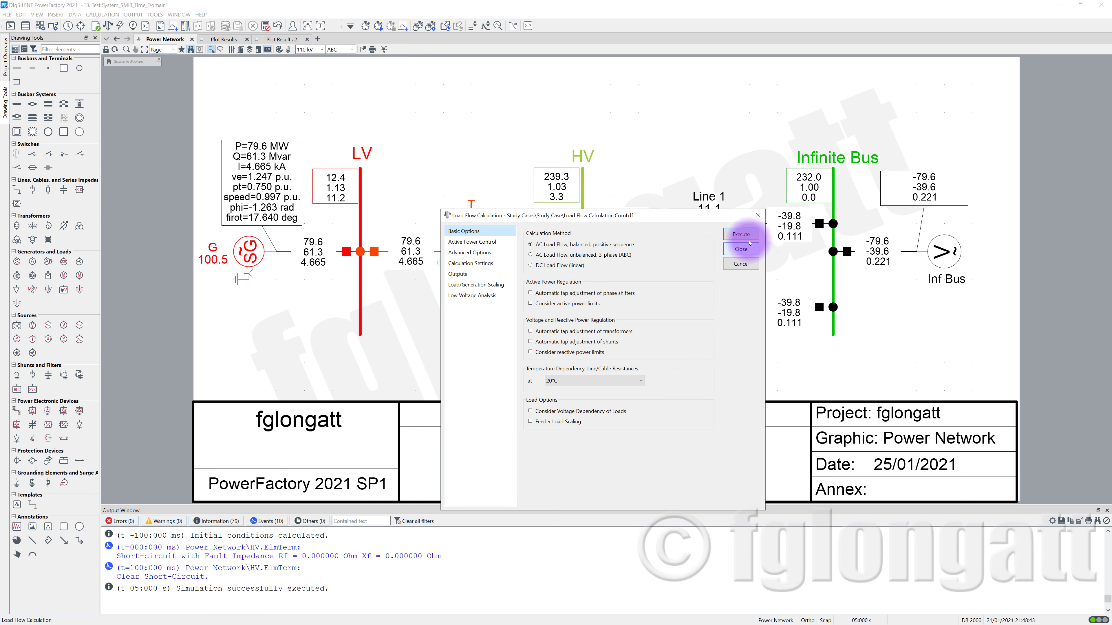
click(741, 235)
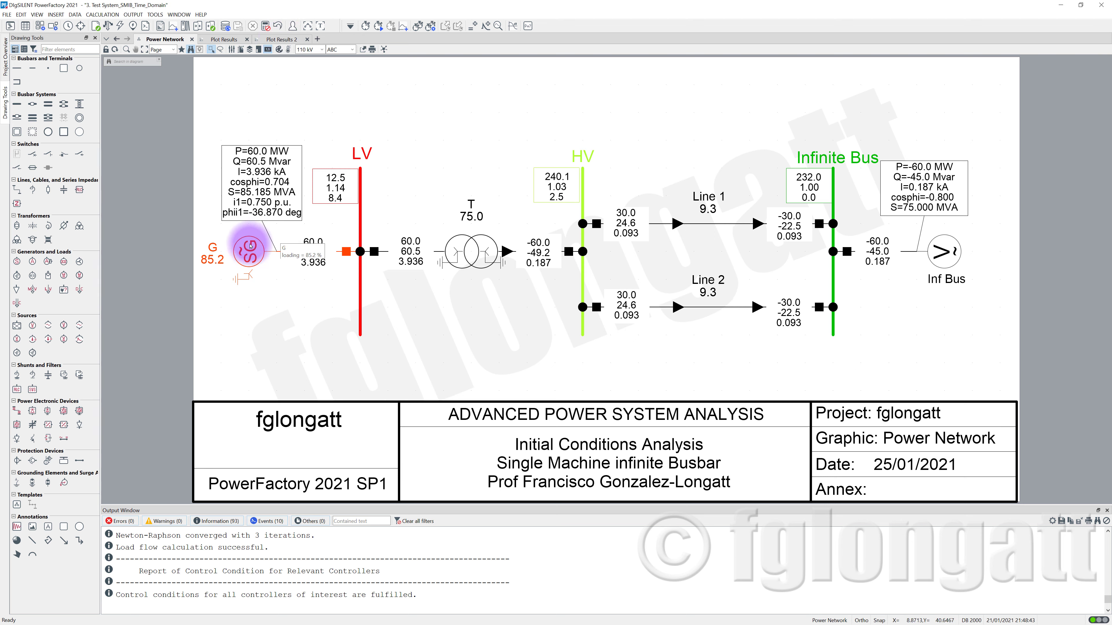
double_click(251, 246)
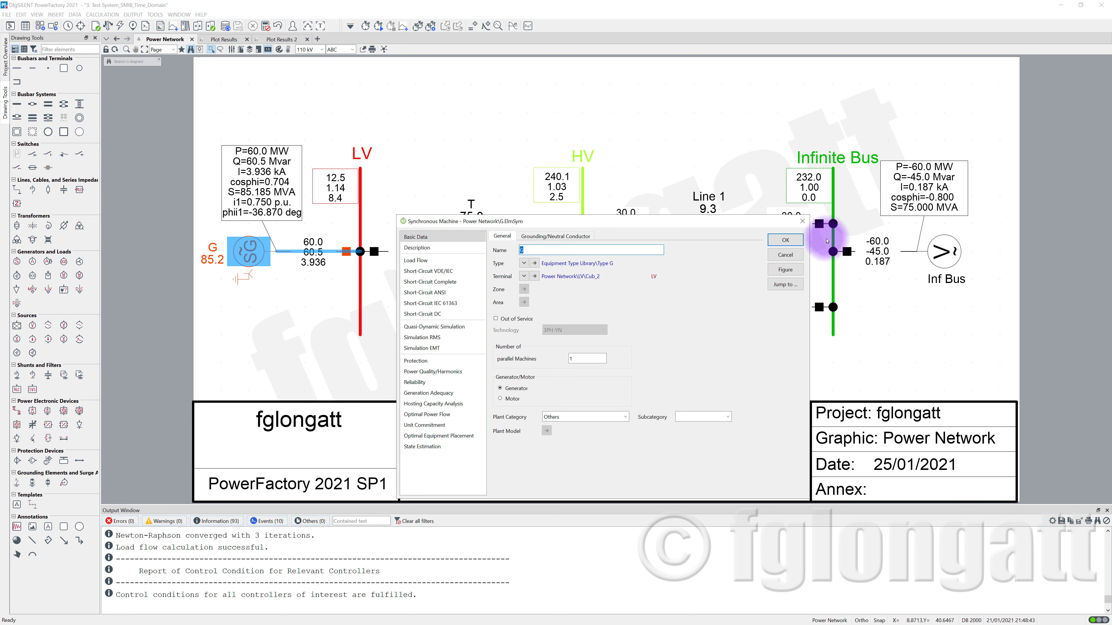
click(803, 222)
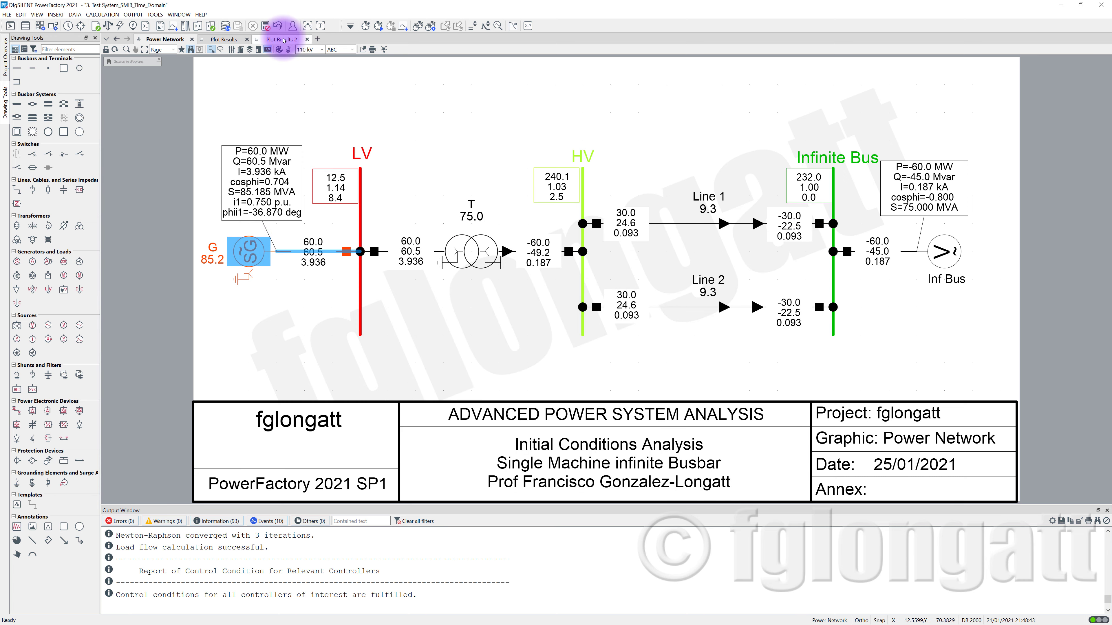
Check which variables are available for G's curve on Plot Results 2 and read the curve's pre-fault electrical power
click(284, 40)
double_click(402, 236)
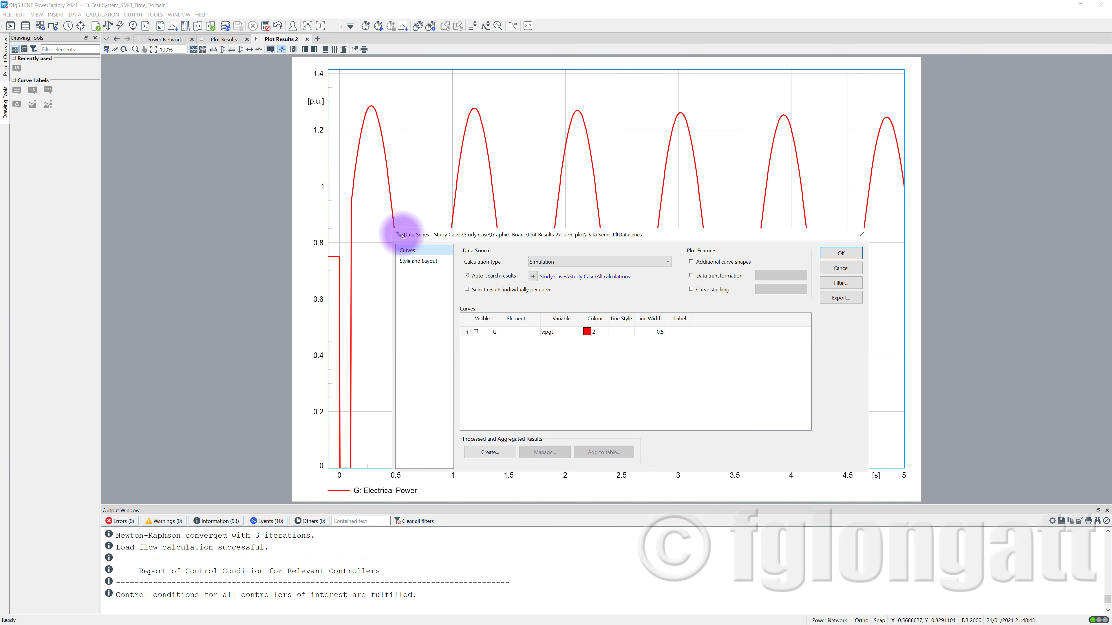
double_click(553, 333)
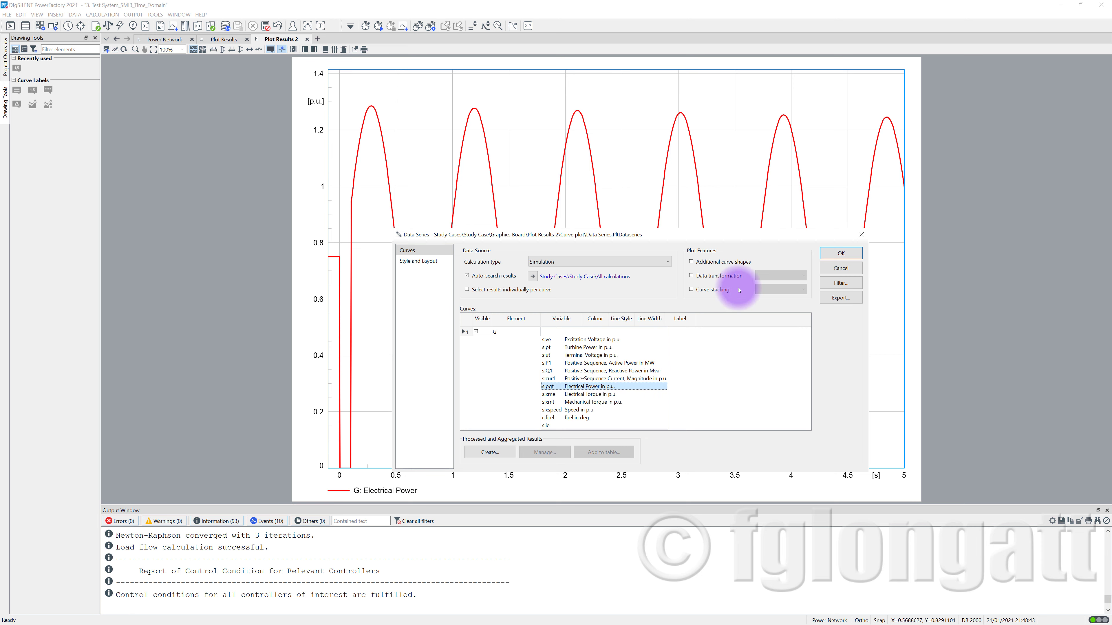
click(840, 253)
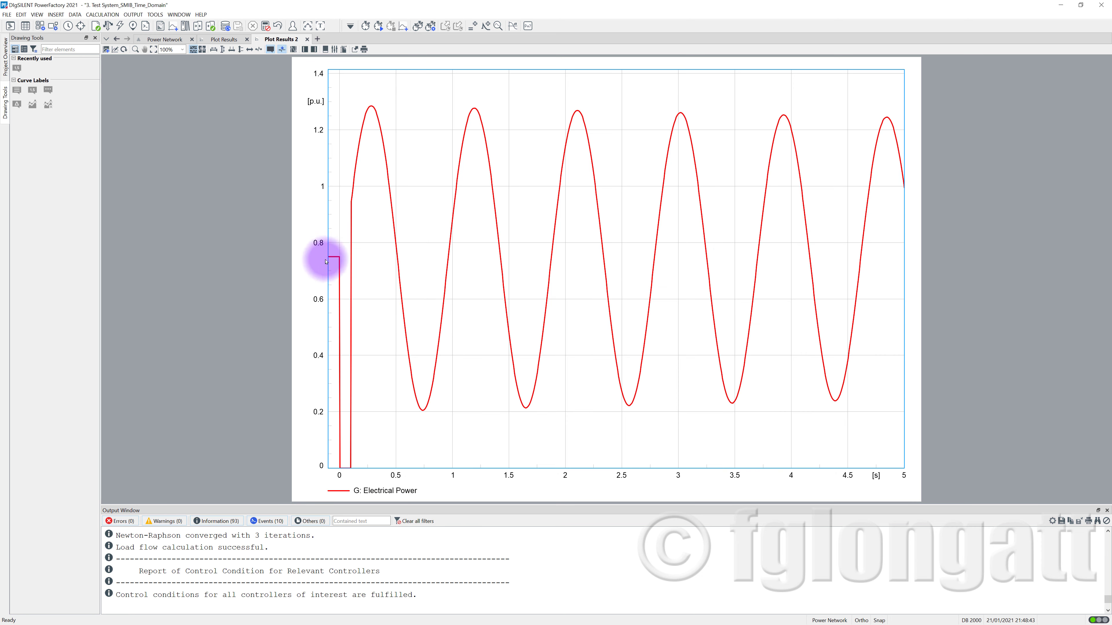
click(341, 257)
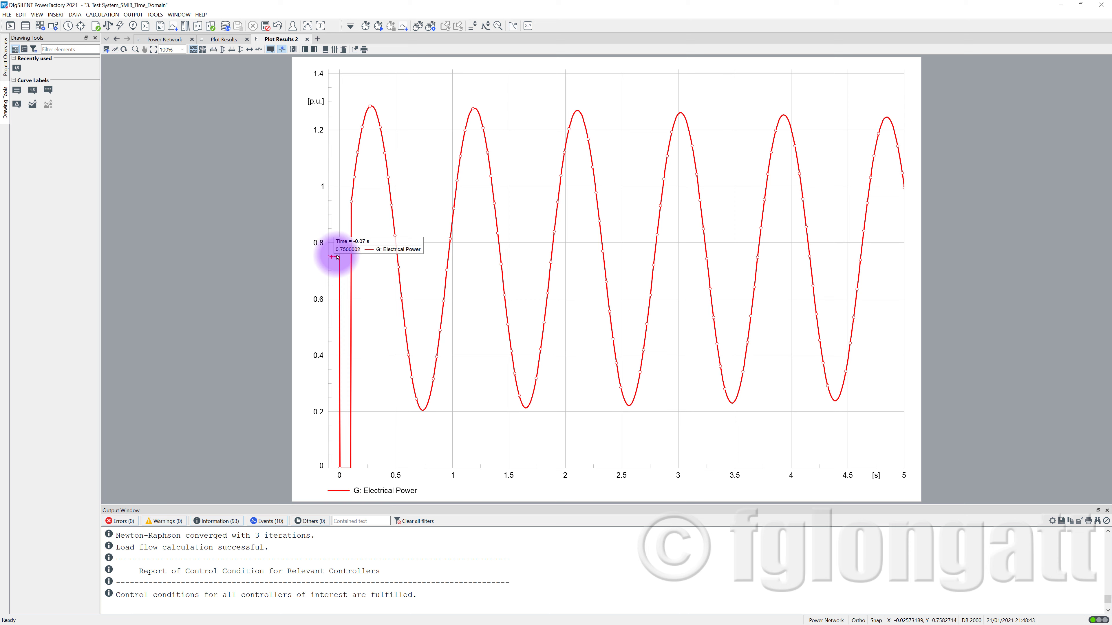
Add the RMS simulation variable Active Power (m:P:bus1) to generator G's recorded variables and recalculate the initial conditions
click(364, 27)
click(743, 248)
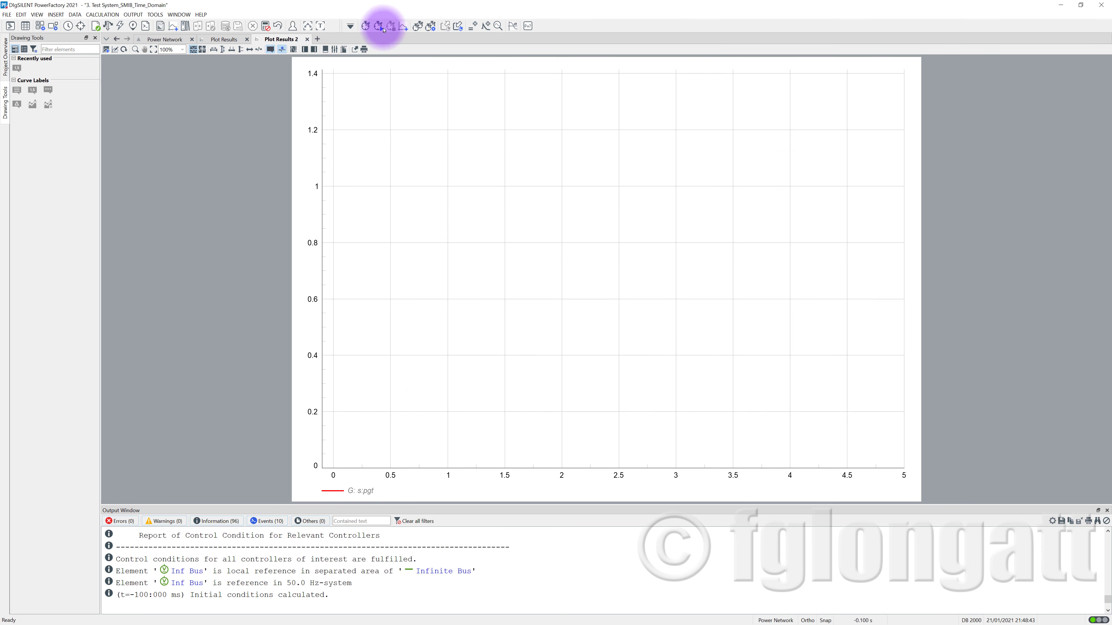
click(473, 26)
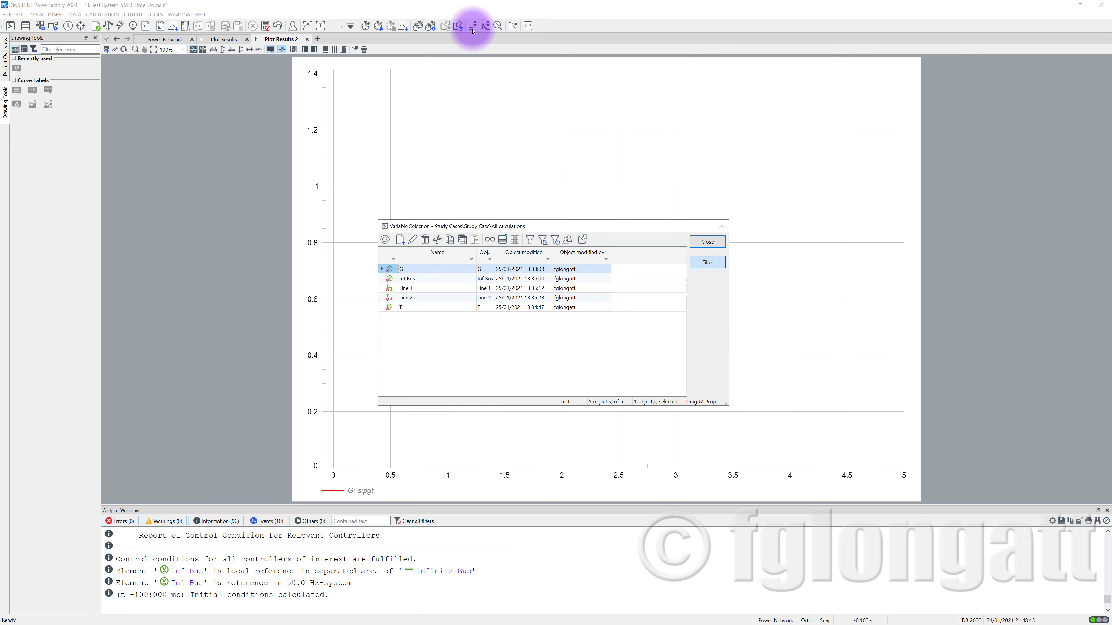
double_click(395, 270)
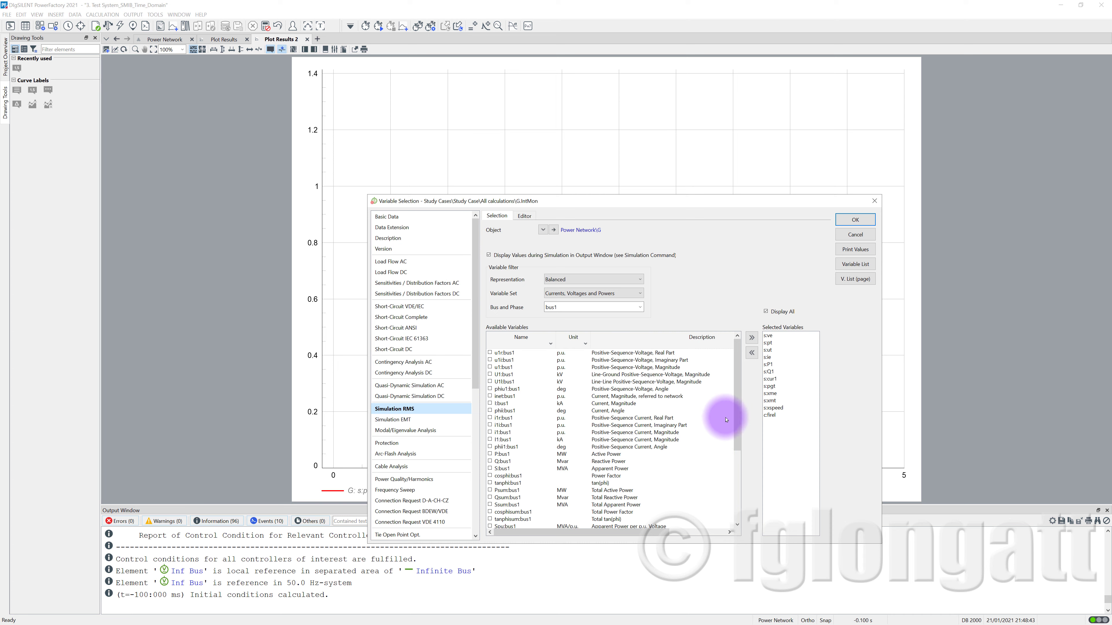
click(490, 454)
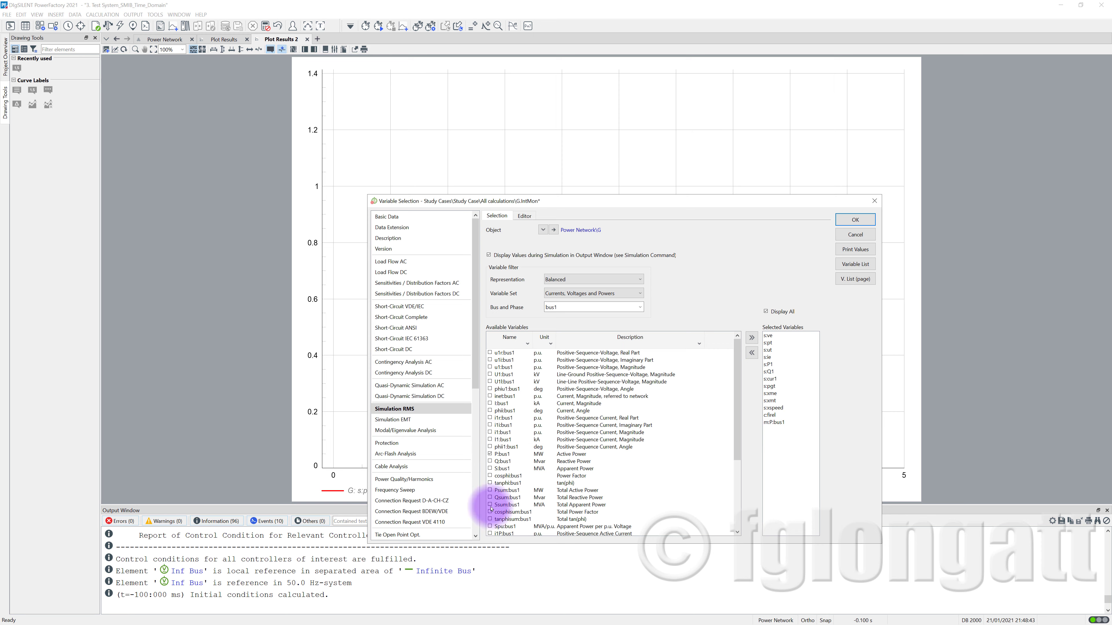
click(864, 229)
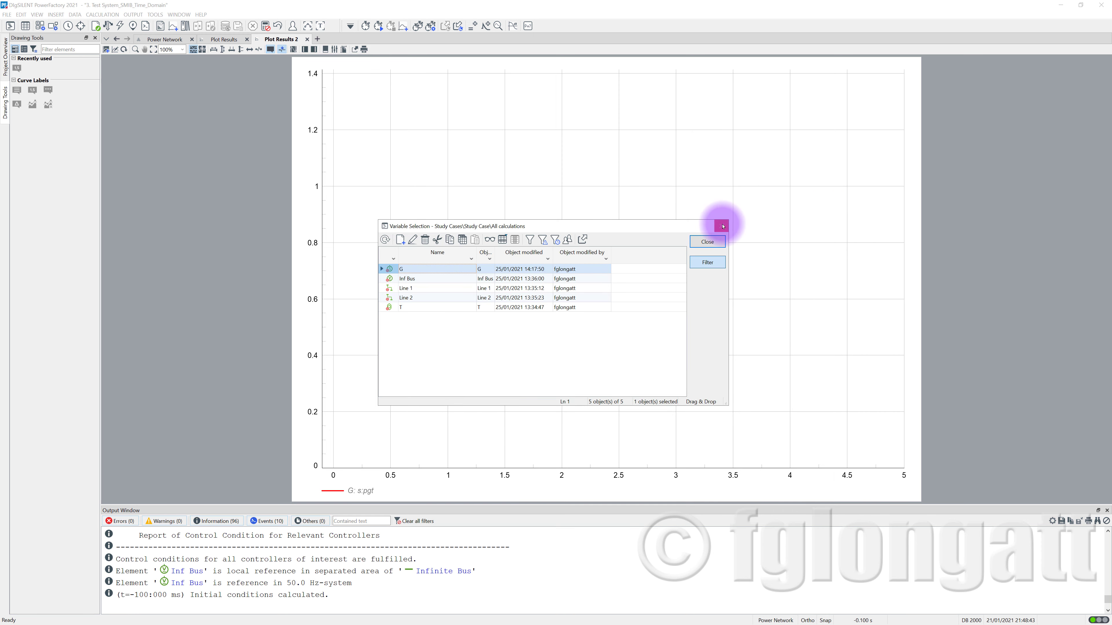
click(719, 226)
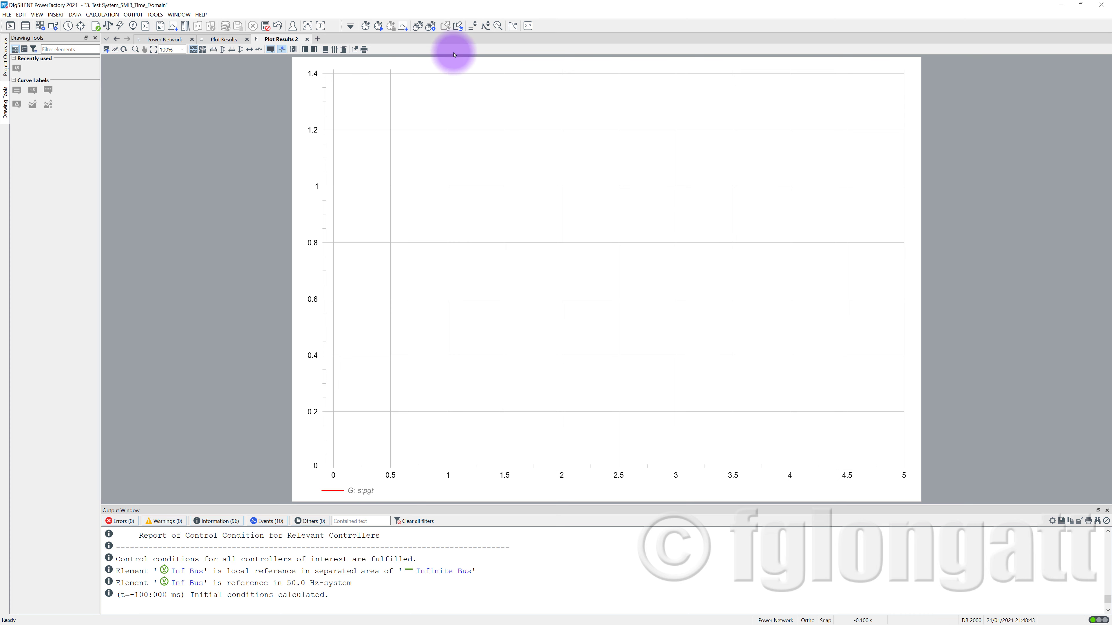
click(366, 26)
click(723, 242)
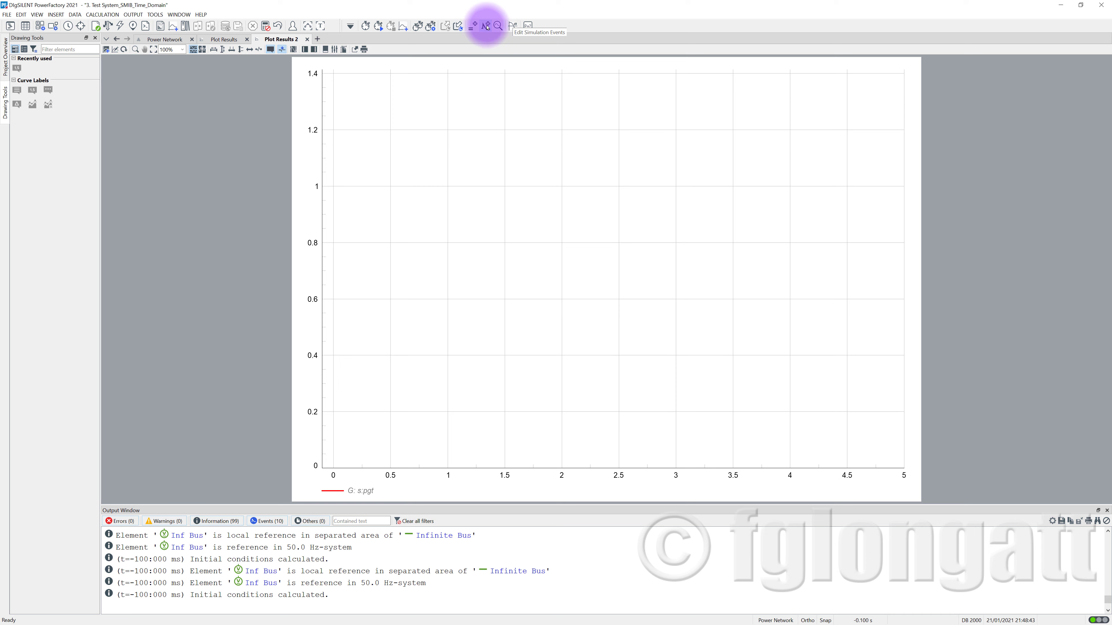
Review the Active Power (P:bus1) entry, its unit and description in generator G's variable selection
click(475, 27)
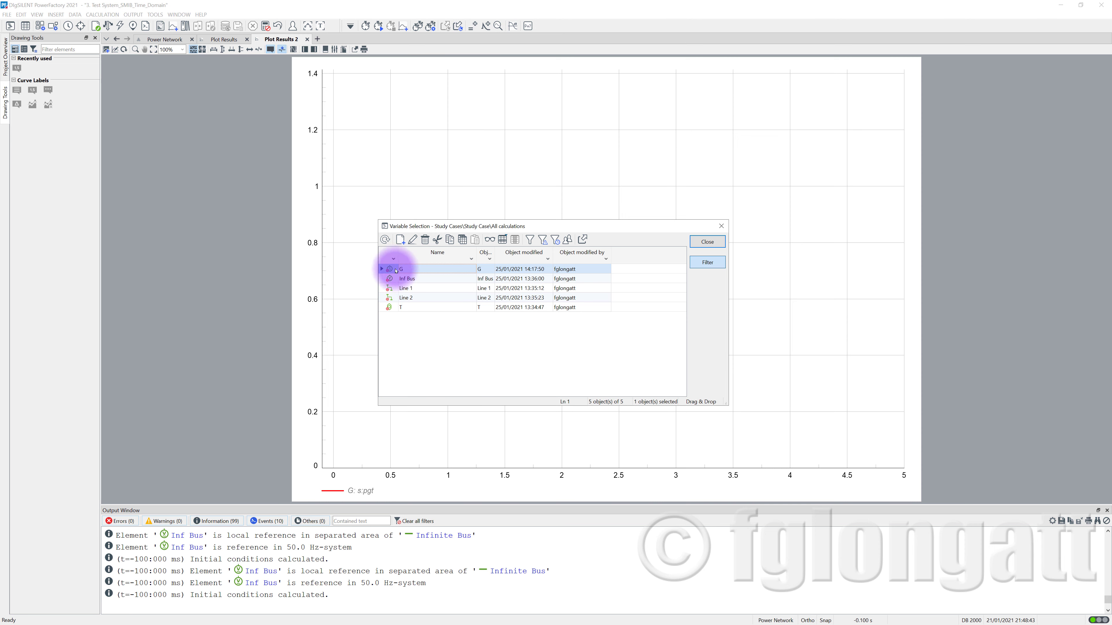
click(720, 226)
click(473, 27)
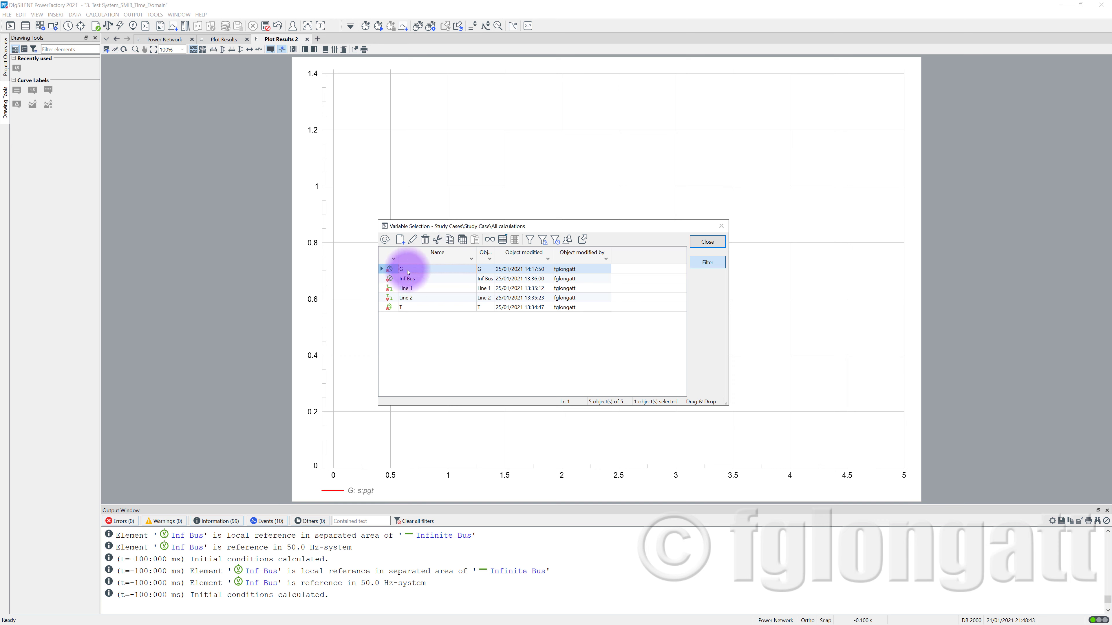
double_click(395, 270)
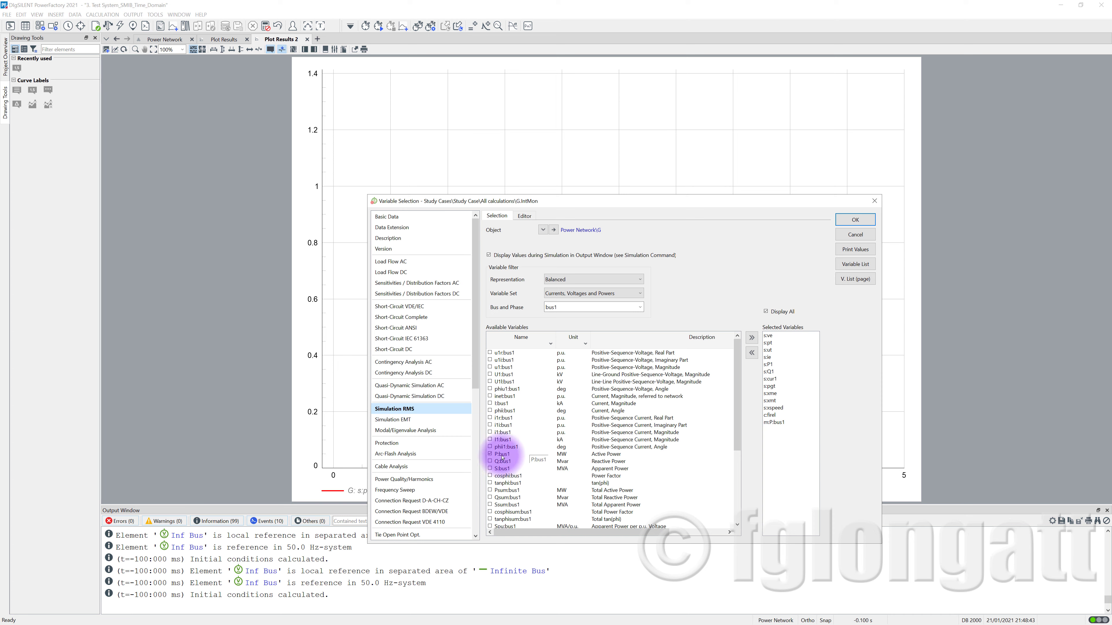
click(605, 456)
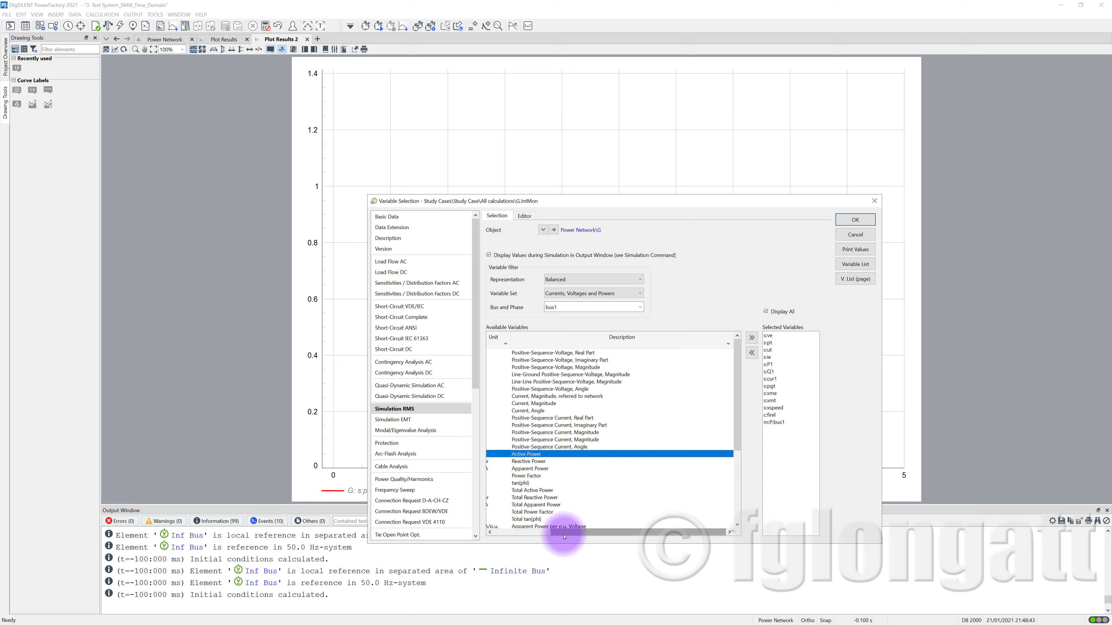
drag(566, 533, 496, 532)
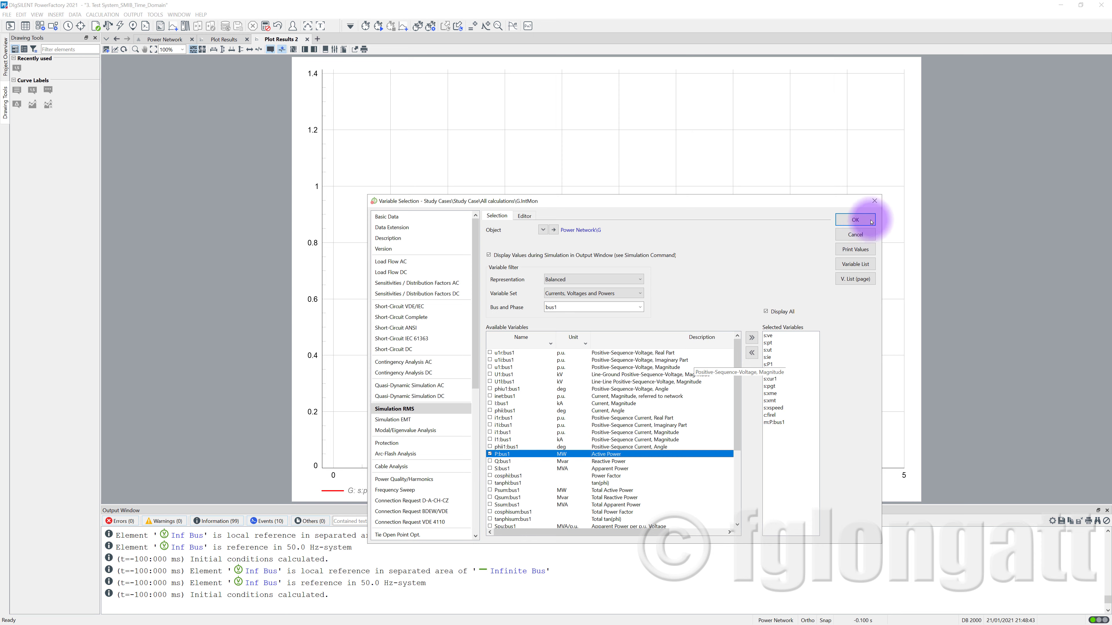
click(853, 222)
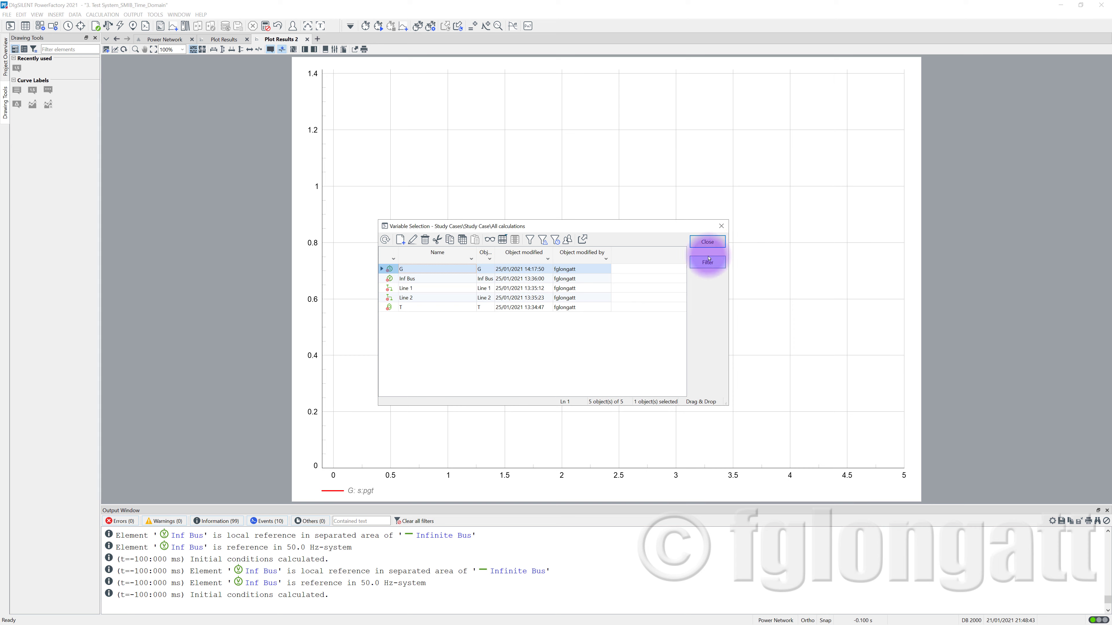
click(702, 241)
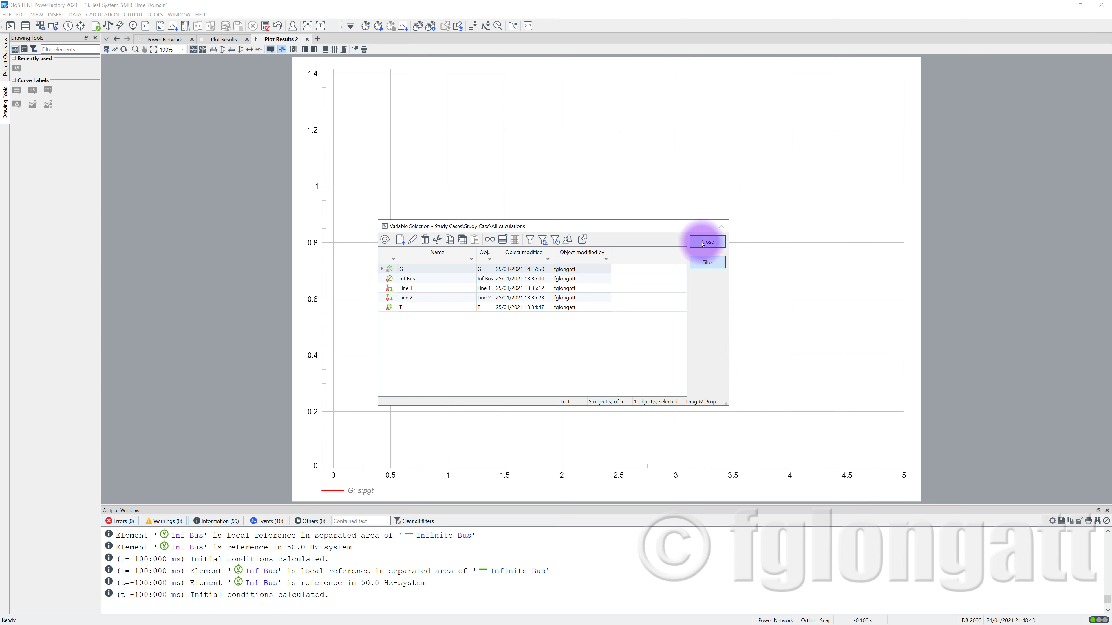
Run the simulation to a stop time of 5 s and change the plotted variable of G to Active Power in MW (m:P:bus1)
click(378, 26)
click(678, 256)
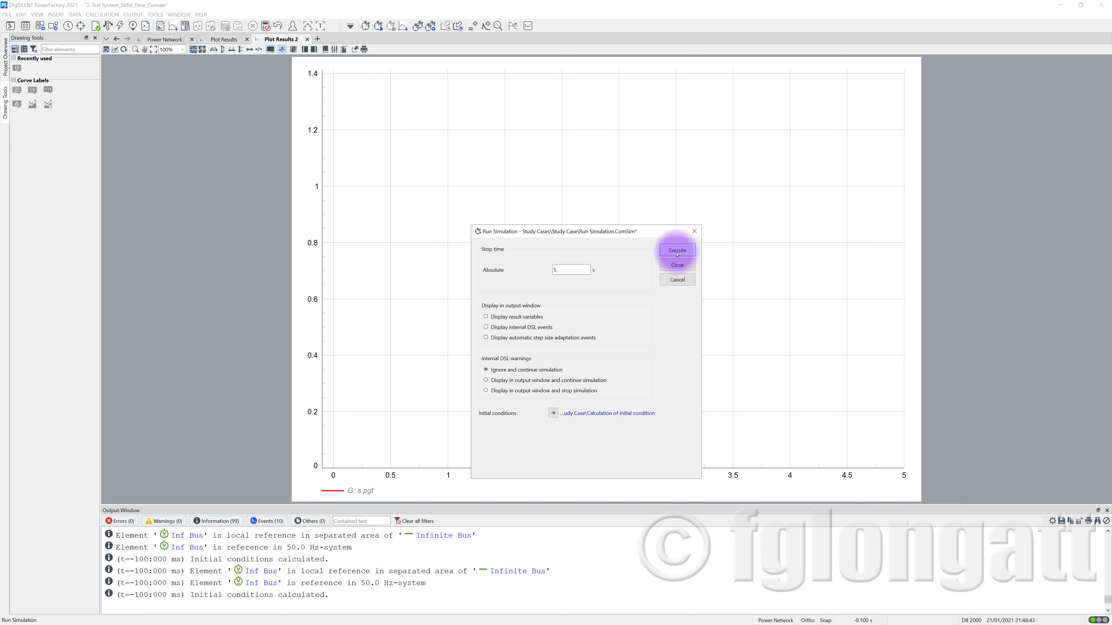
double_click(670, 258)
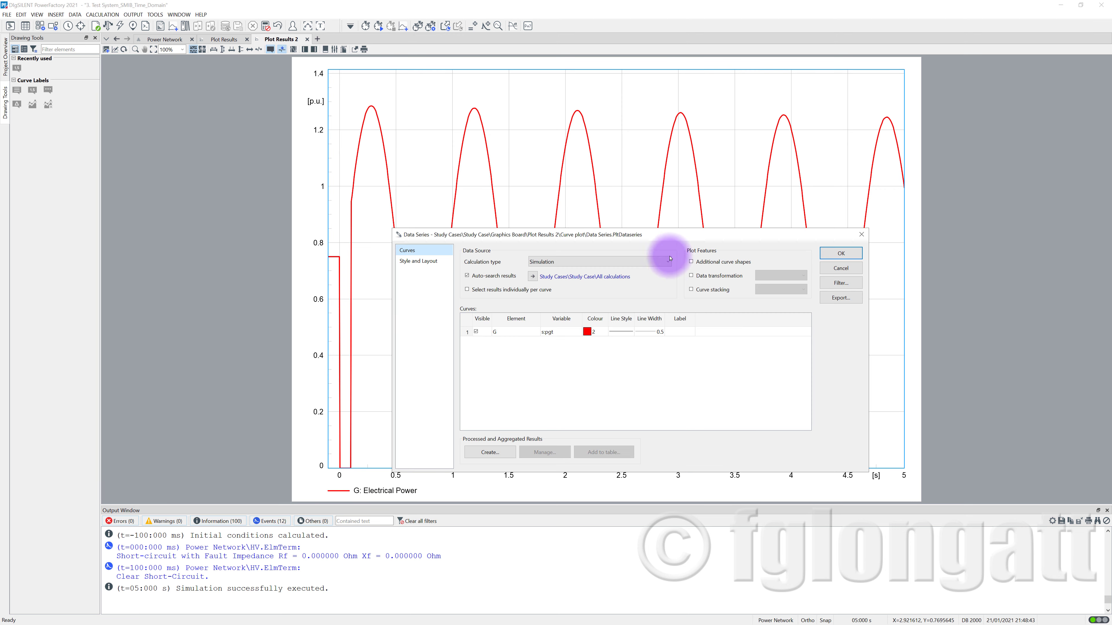
click(580, 332)
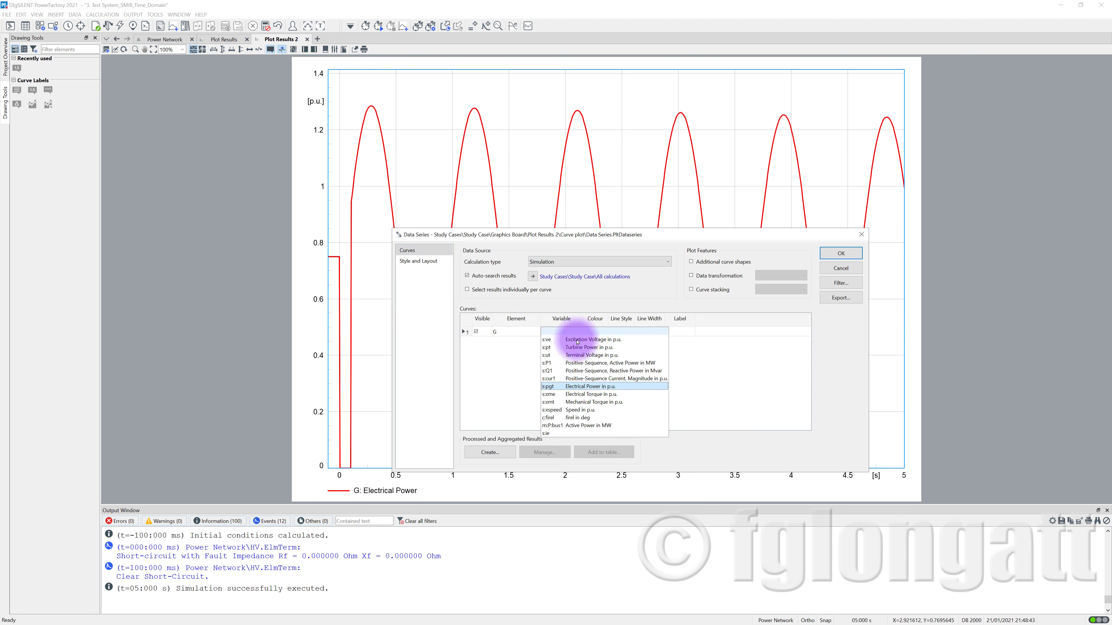
click(595, 425)
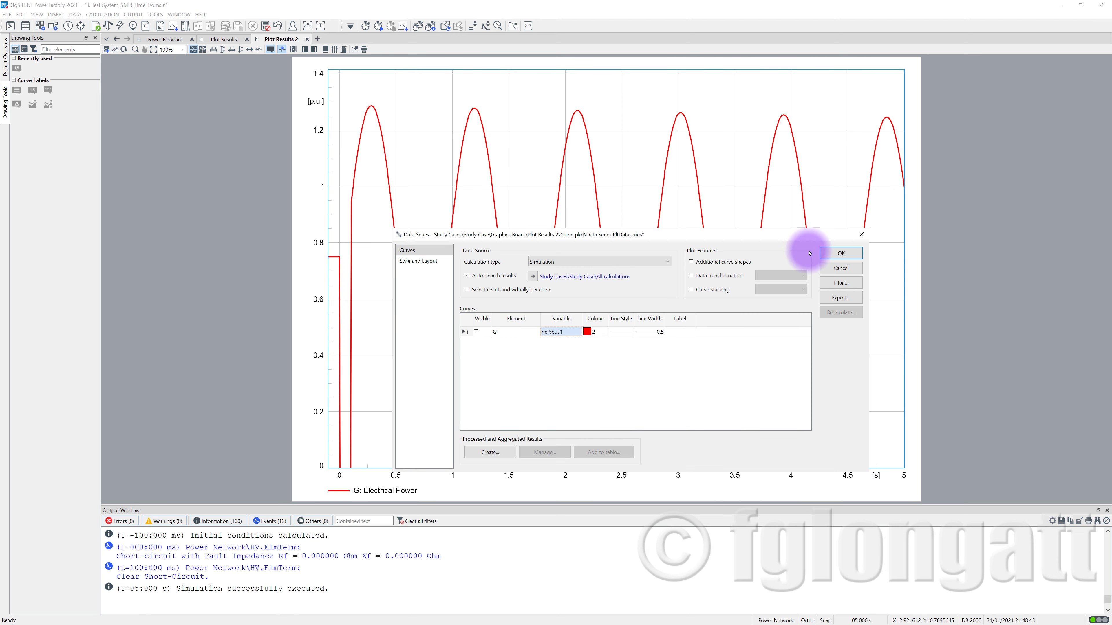
click(841, 253)
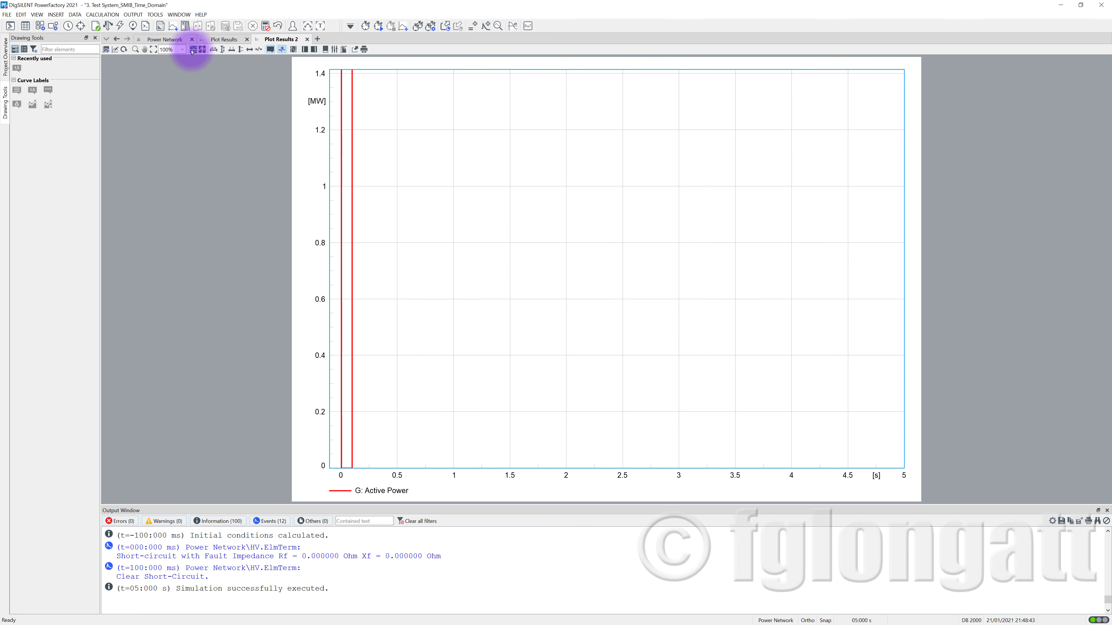
Scale the active power plot's y axis automatically and place a value label on the pre-fault curve at -0.06 s
click(222, 50)
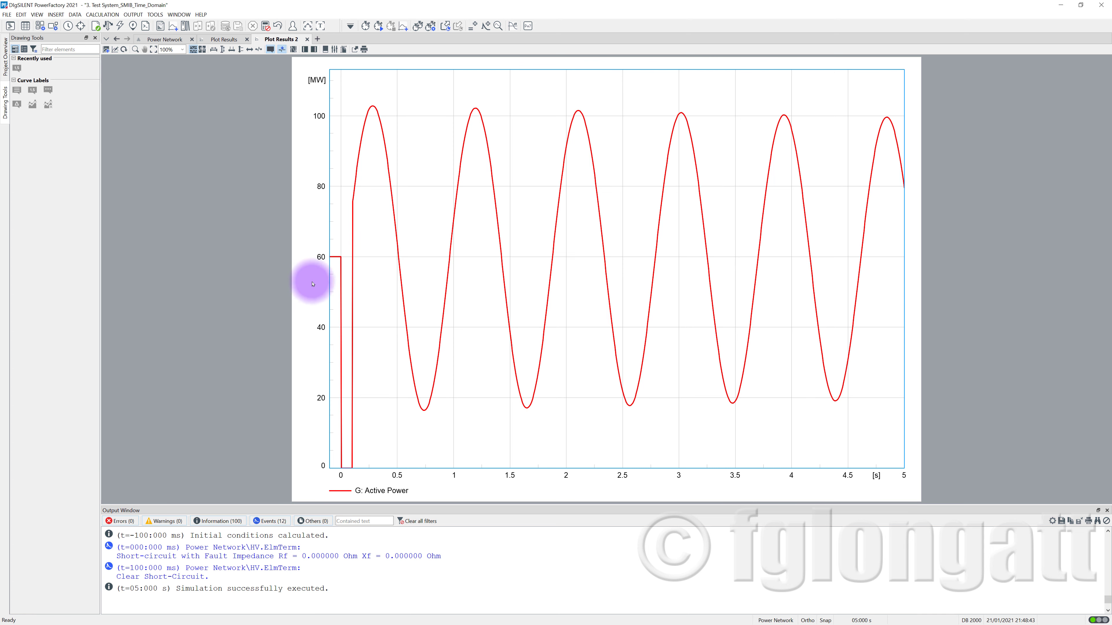
click(334, 256)
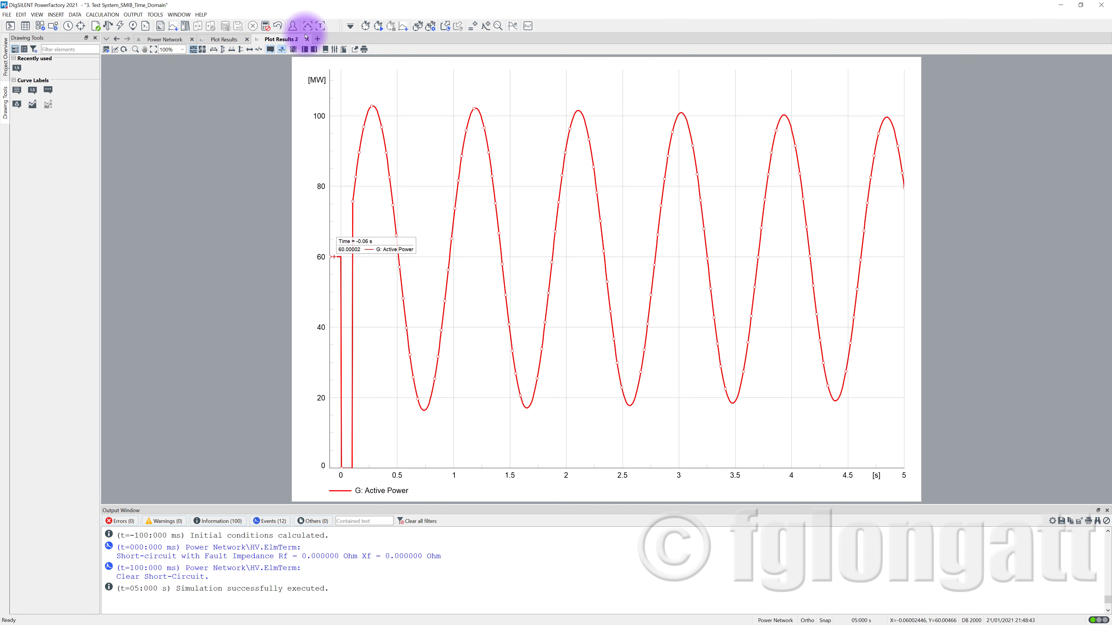
click(17, 68)
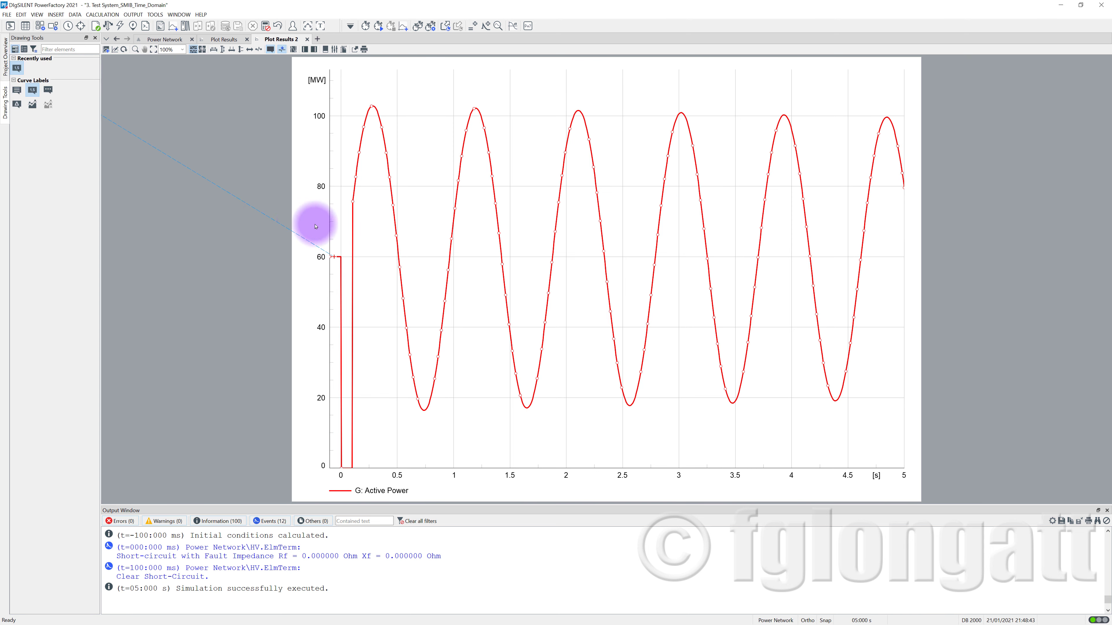
click(339, 220)
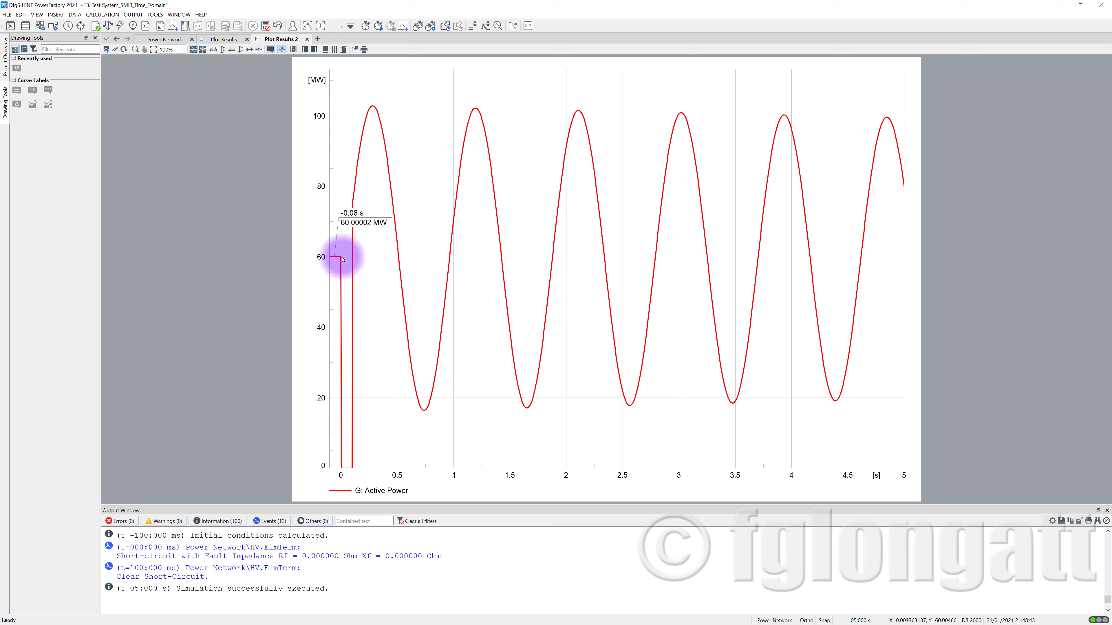
Place a second value label on the active power curve during the short circuit, at about 0.032 s
mouse_move(343, 260)
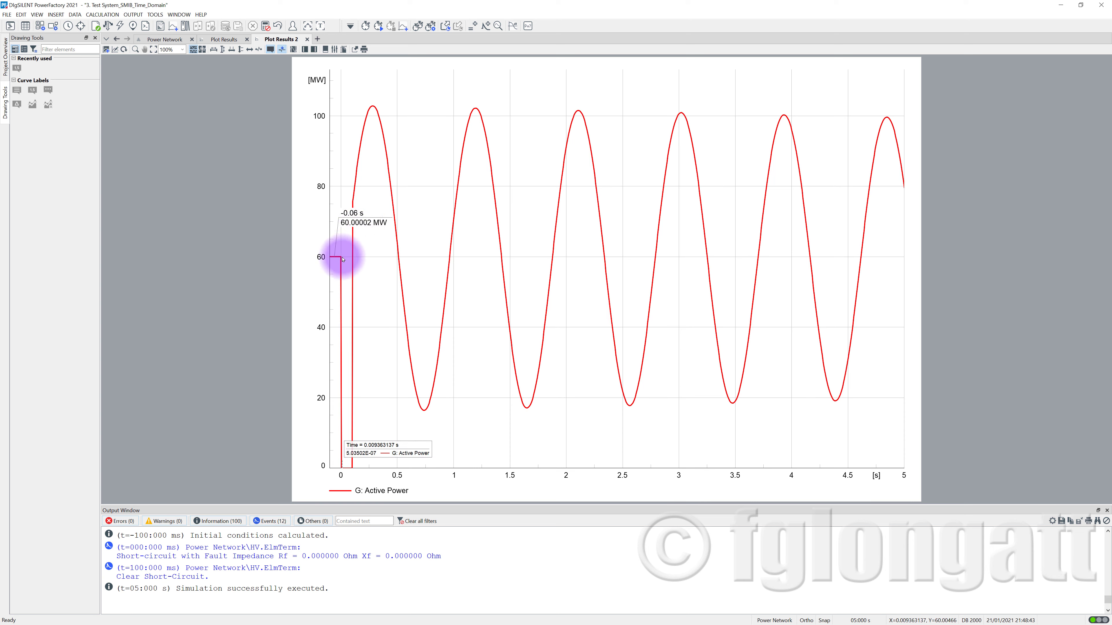
click(344, 470)
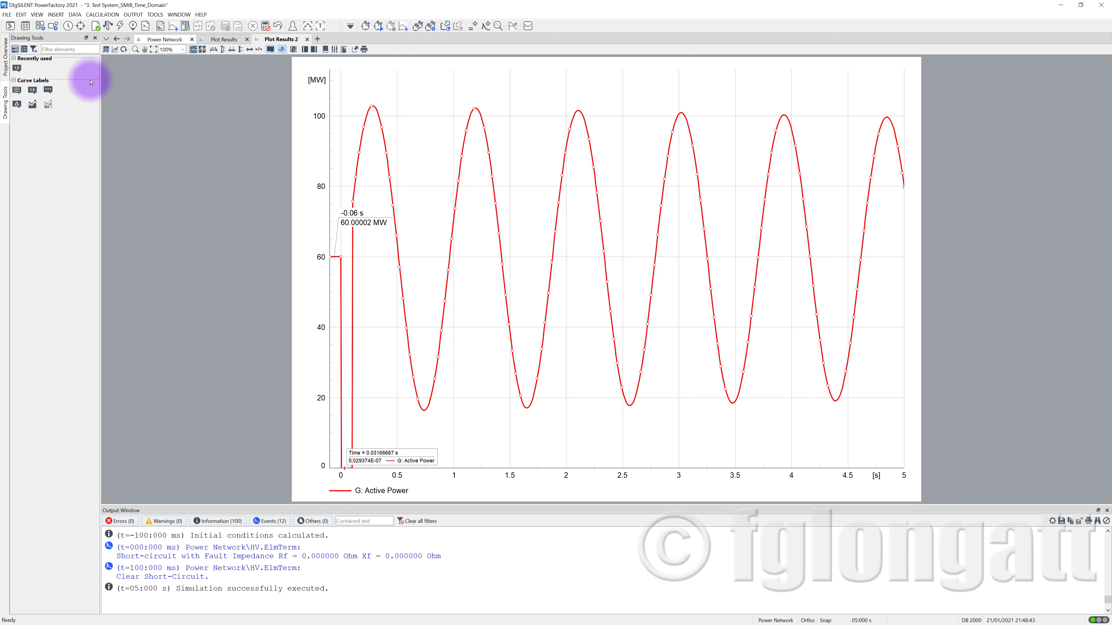
click(17, 68)
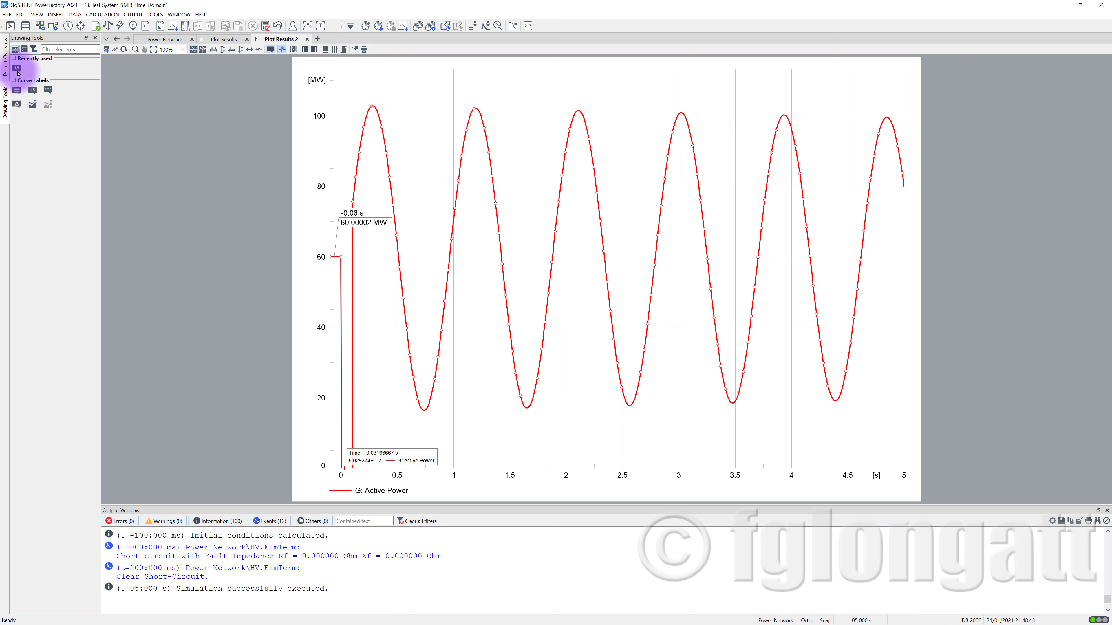
click(398, 447)
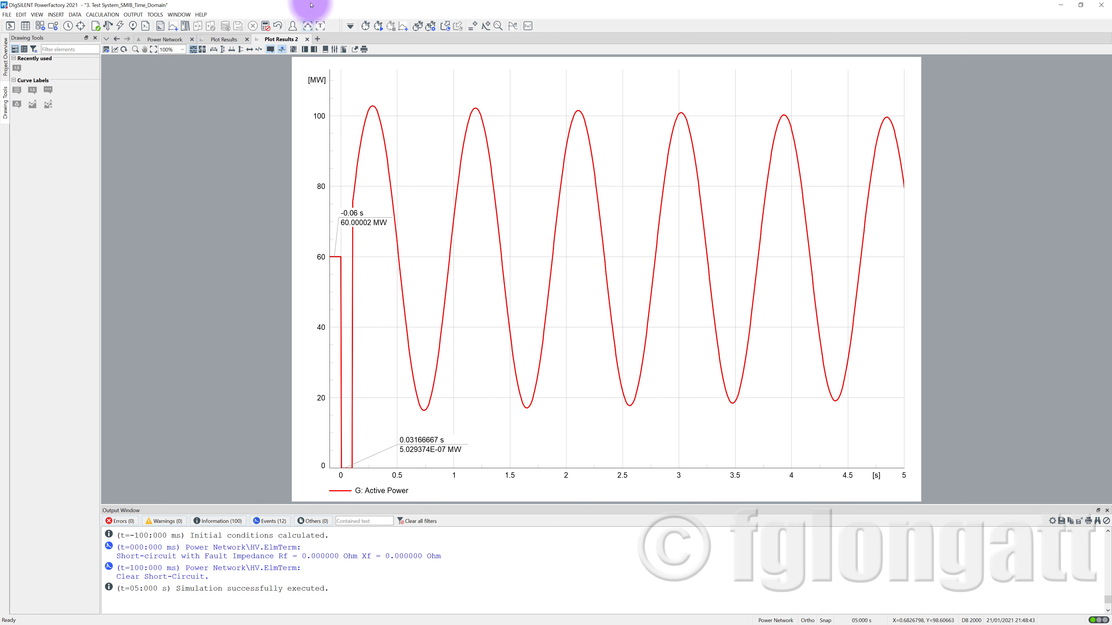
Recalculate the initial conditions, run the simulation to a stop time of 300 s and scale the plot's x axis automatically
click(365, 26)
click(728, 241)
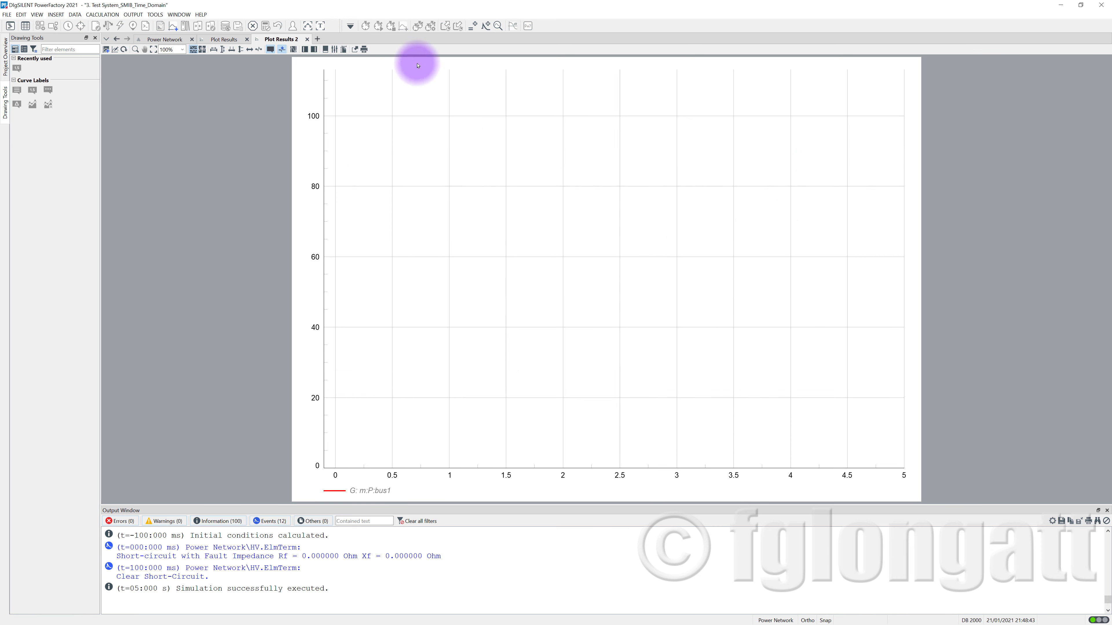
click(378, 25)
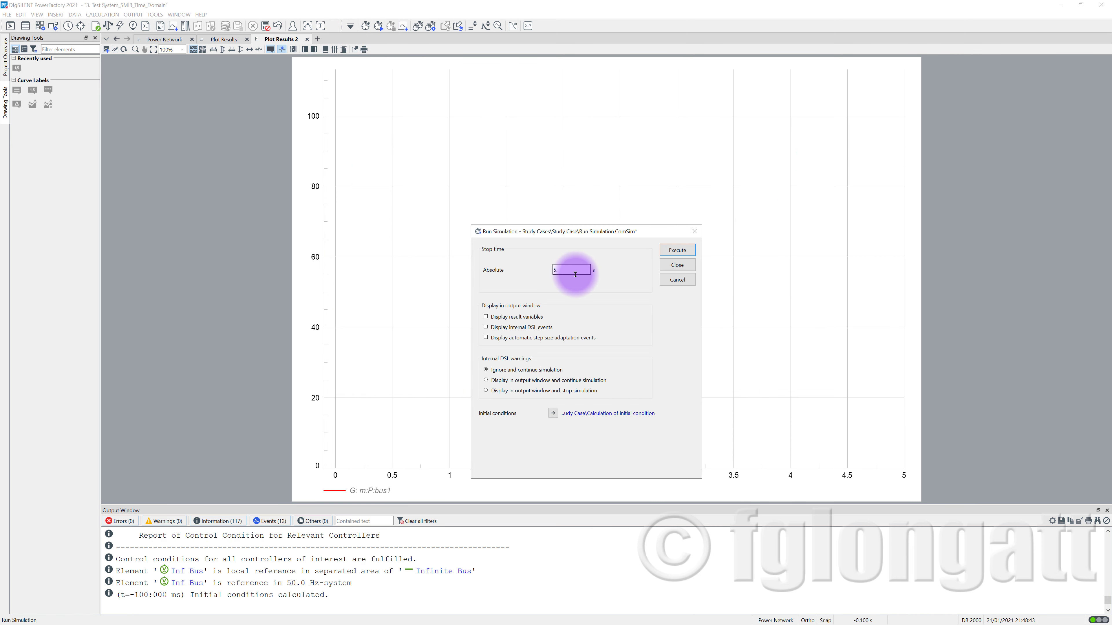
drag(575, 275, 487, 270)
text(300)
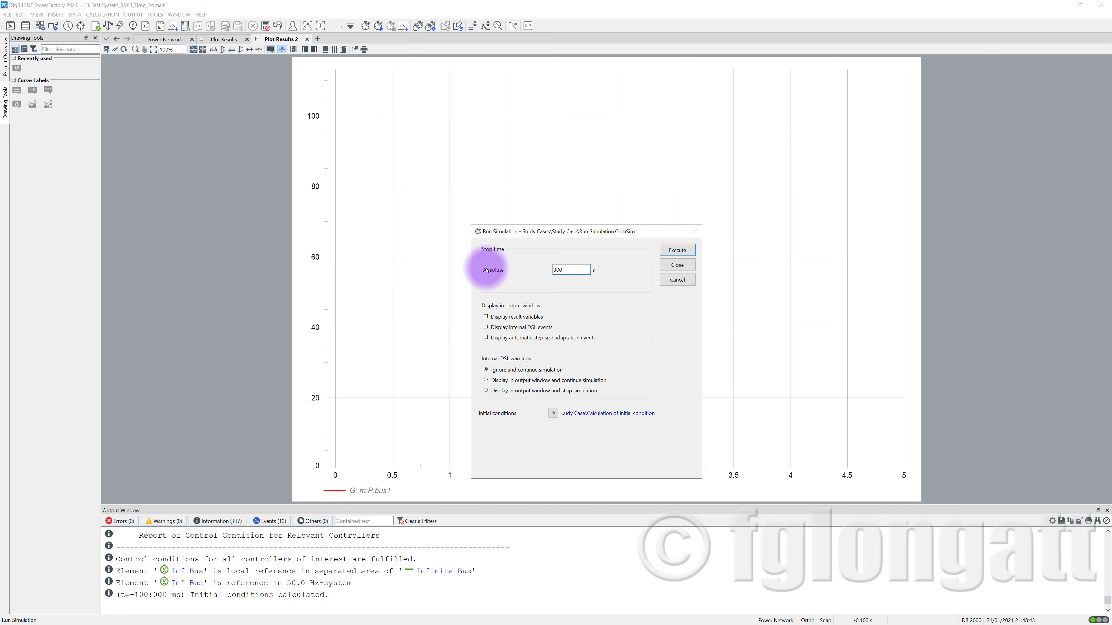
key(Return)
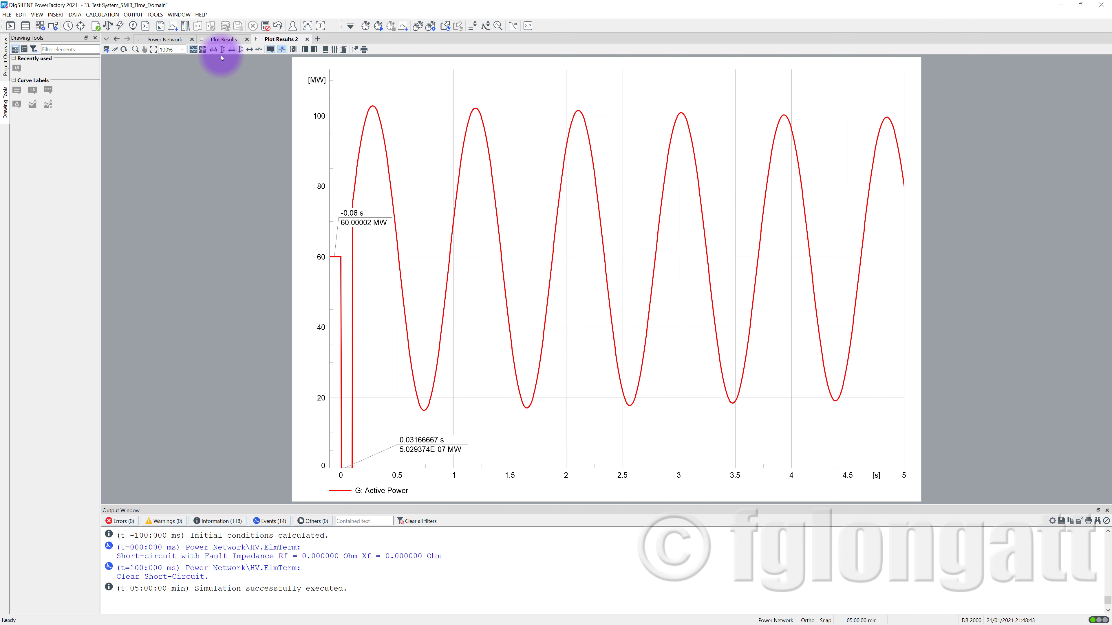
click(217, 55)
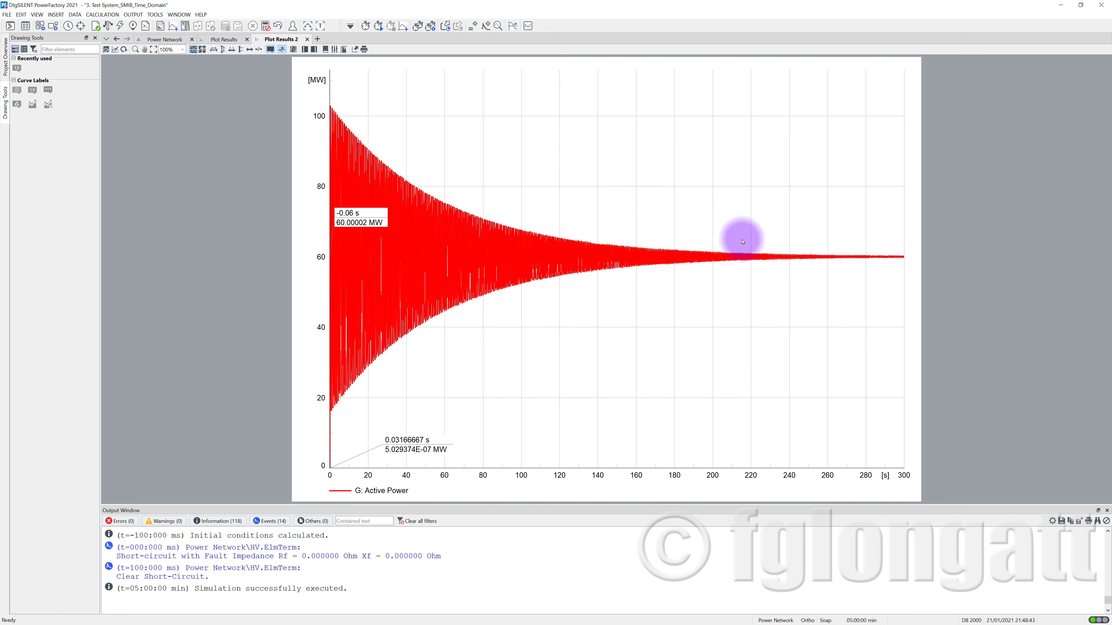
Place a value label on the active power curve near the end of the simulation, at about 297.9 s
click(901, 259)
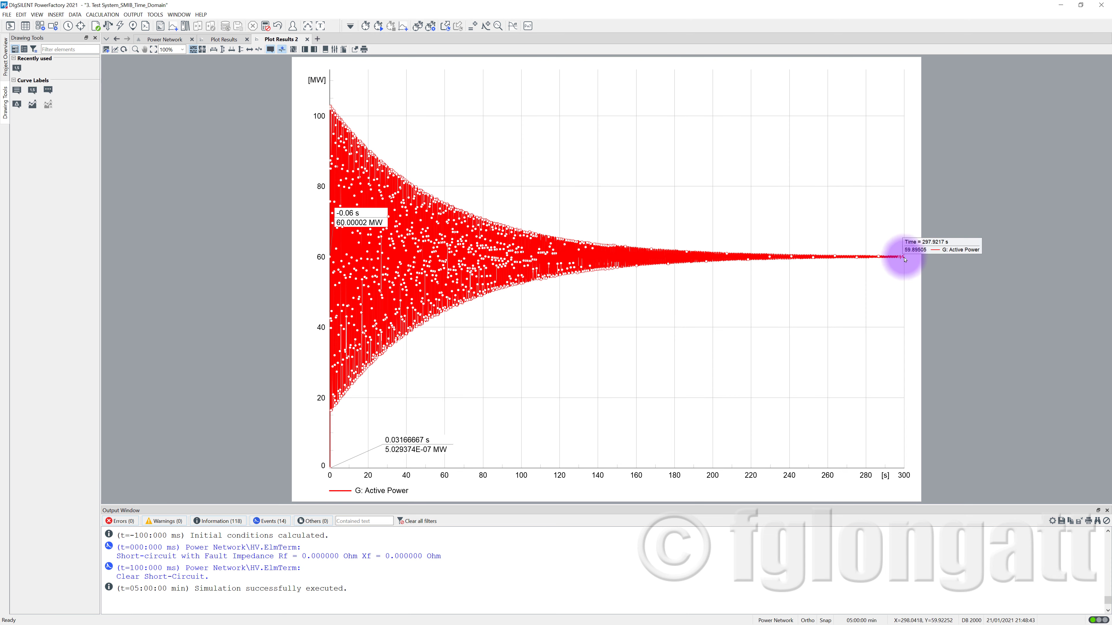
click(17, 68)
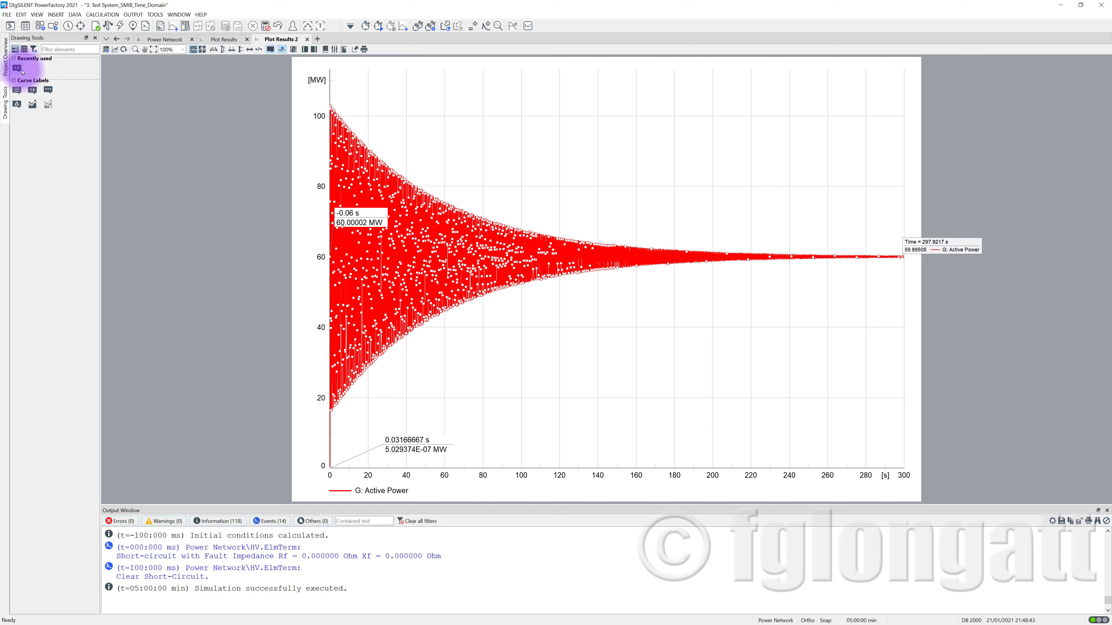
click(887, 222)
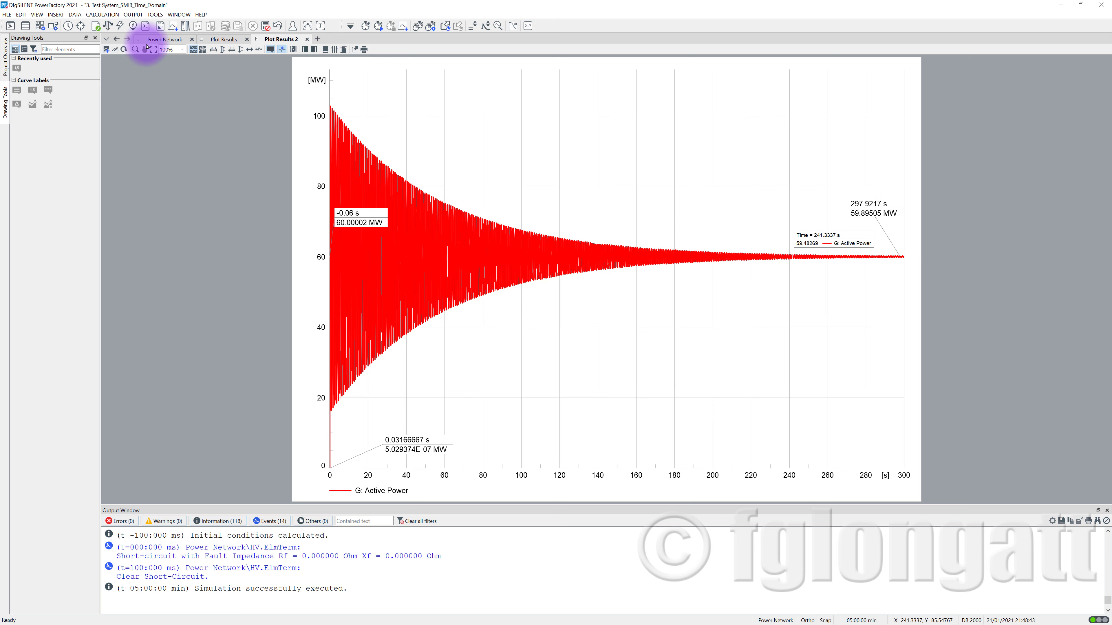
click(433, 89)
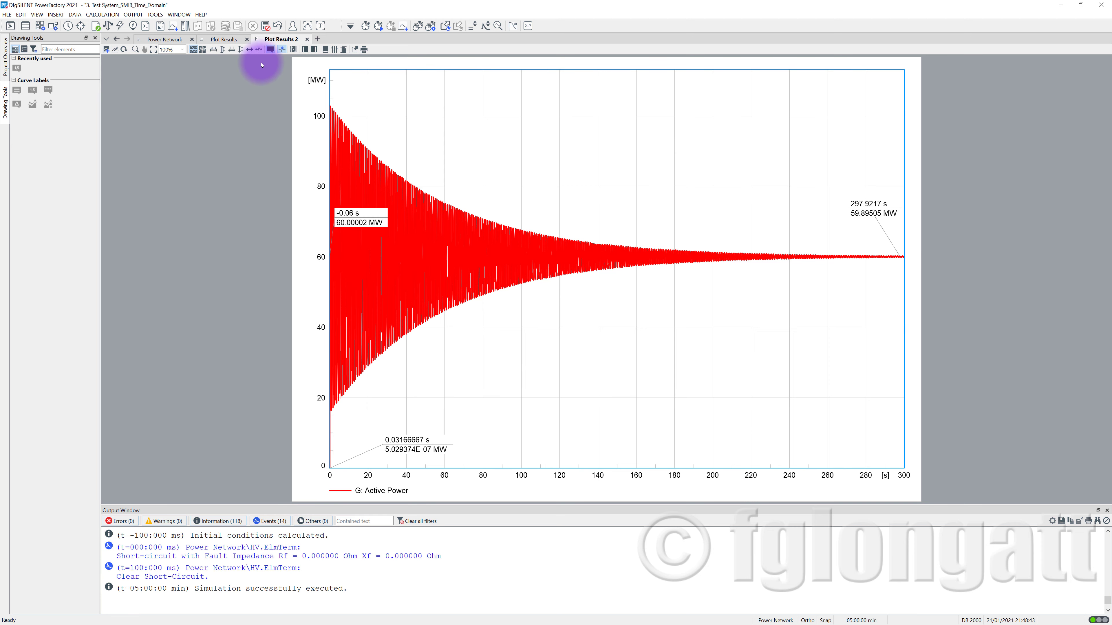
Recalculate the initial conditions, rerun the simulation to a stop time of 5 s and rescale the plot's time axis automatically
click(364, 27)
click(721, 240)
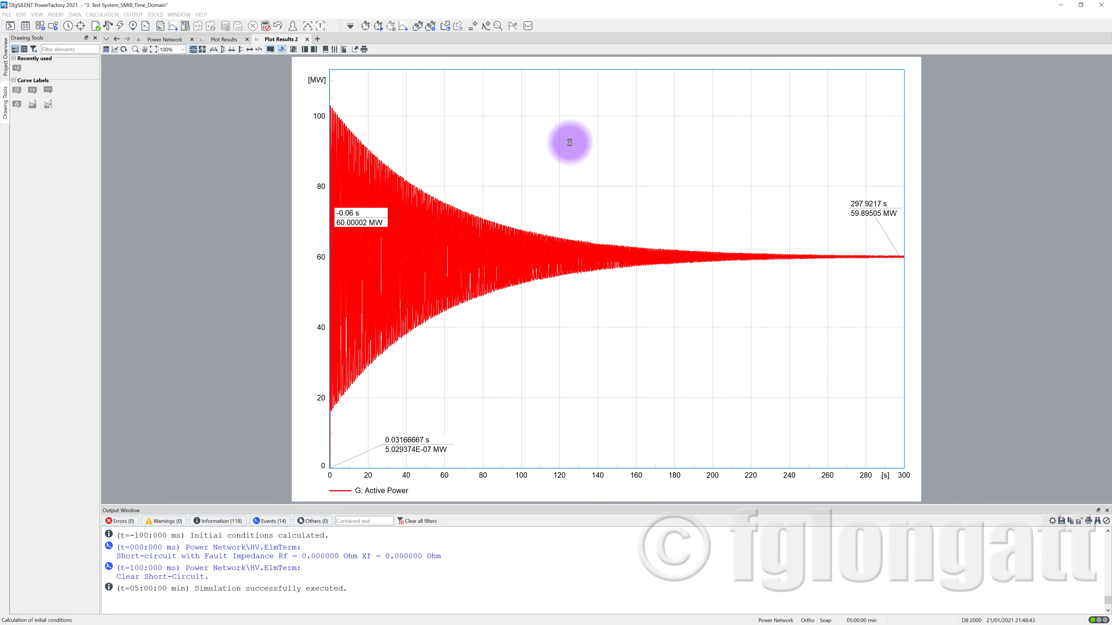
click(378, 26)
double_click(567, 269)
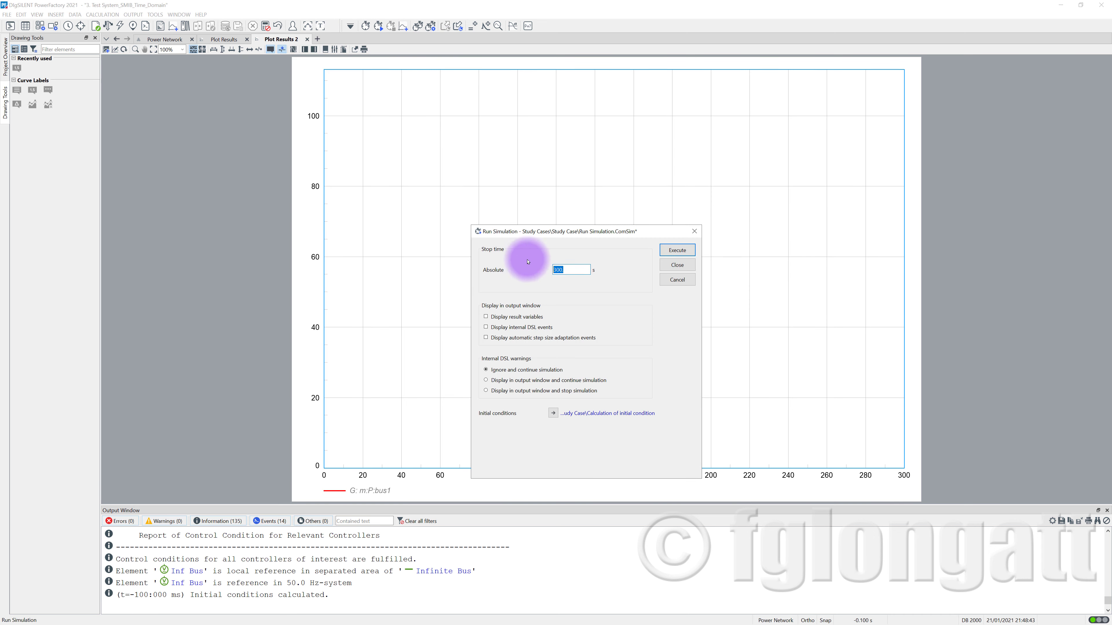
text(45)
key(BackSpace)
key(BackSpace)
text(5)
key(Return)
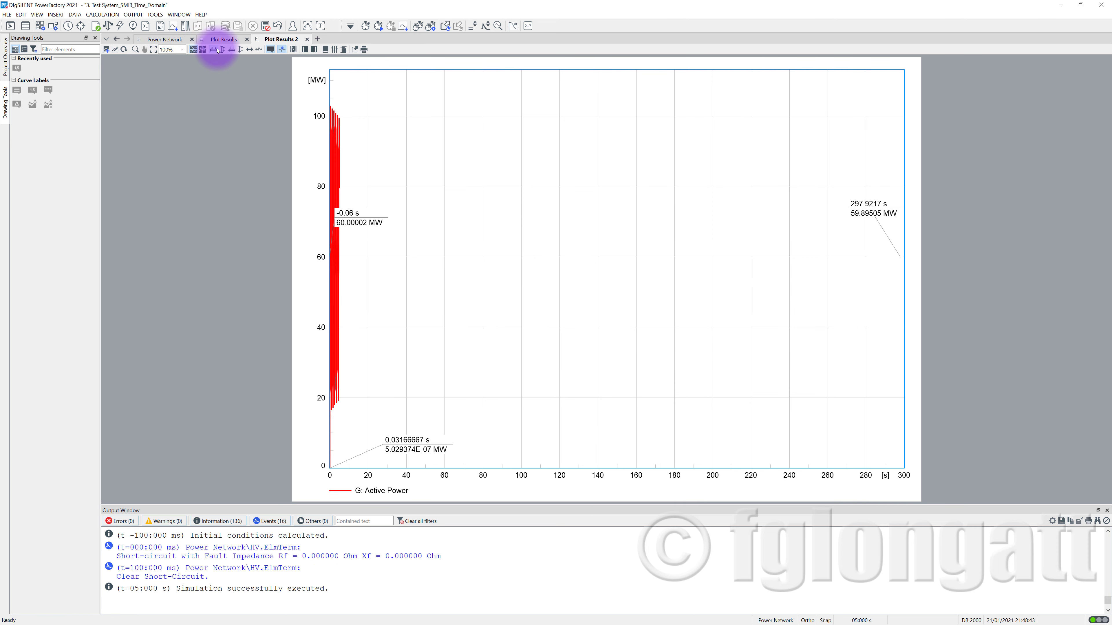
click(232, 49)
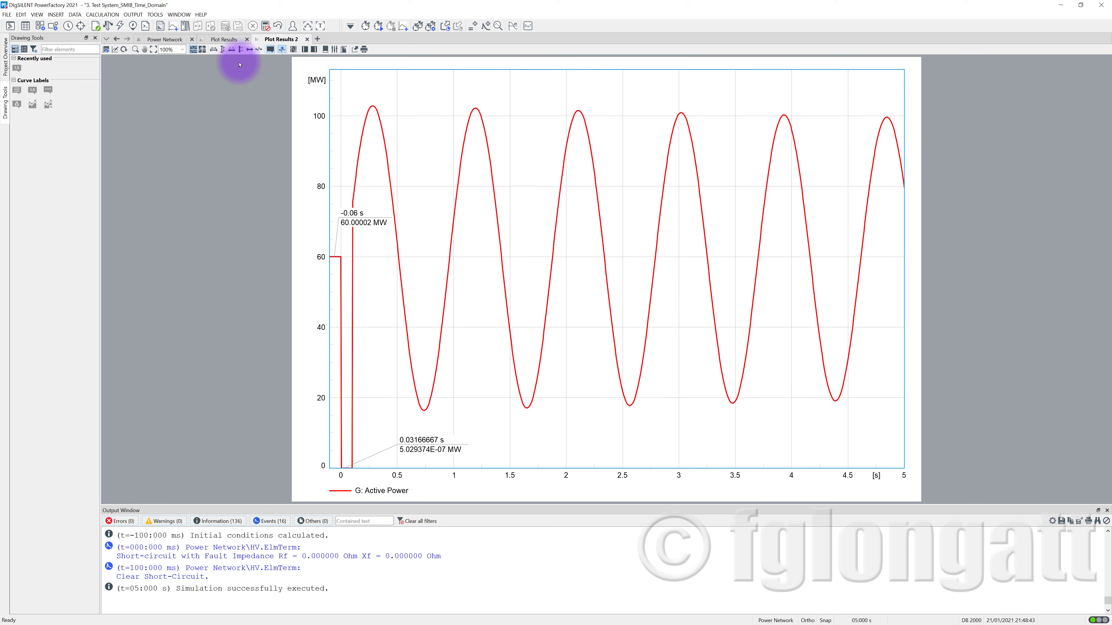
Insert a Simulation RMS/EMT curve plot on the active page and choose generator G as its curve element
click(107, 49)
click(494, 273)
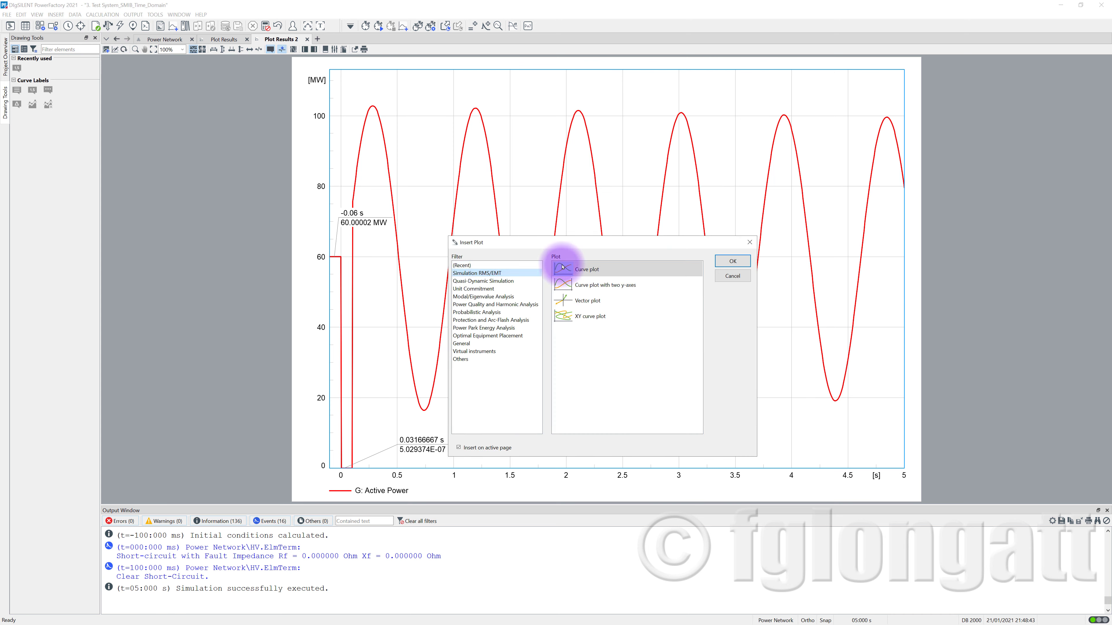
click(721, 262)
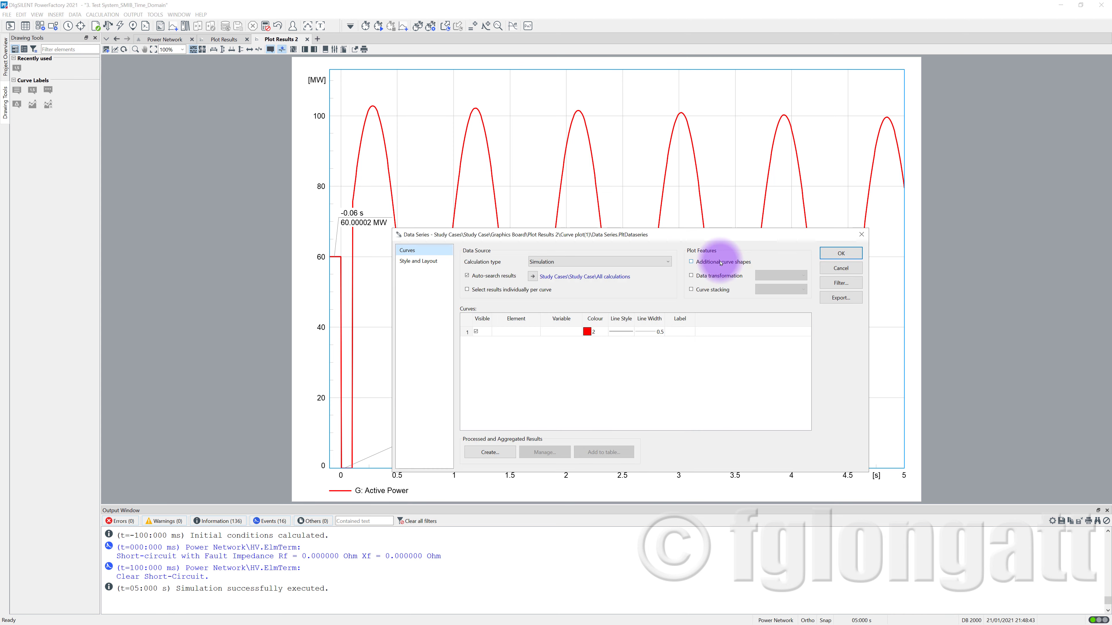
double_click(510, 335)
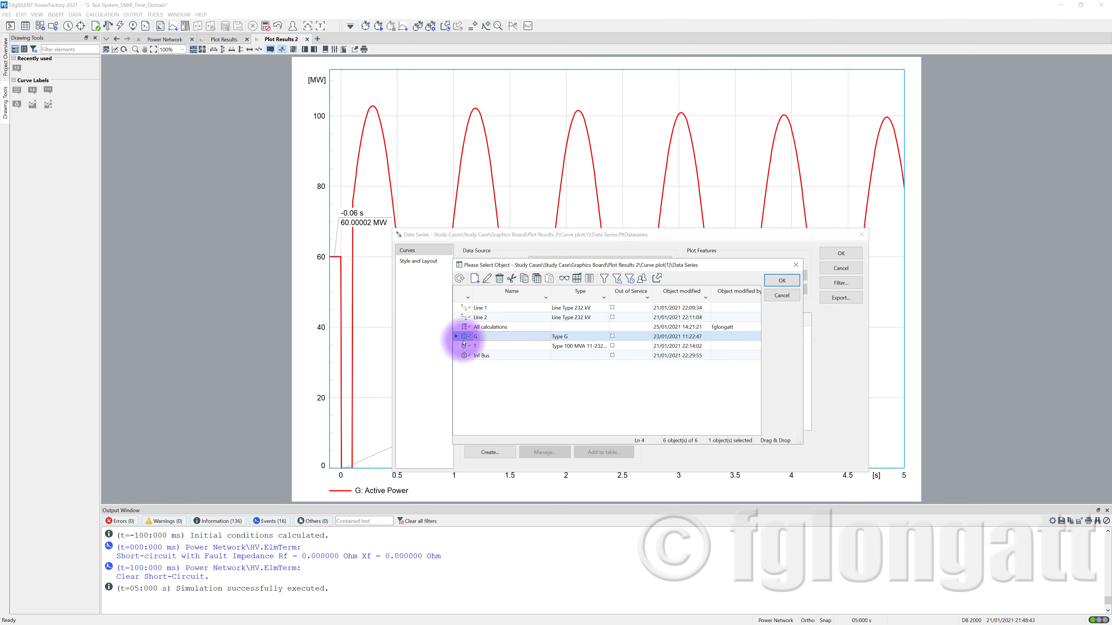
Define the new curve plot with generator G as element and the rotor angle c:firel (firel in deg) as variable
click(778, 280)
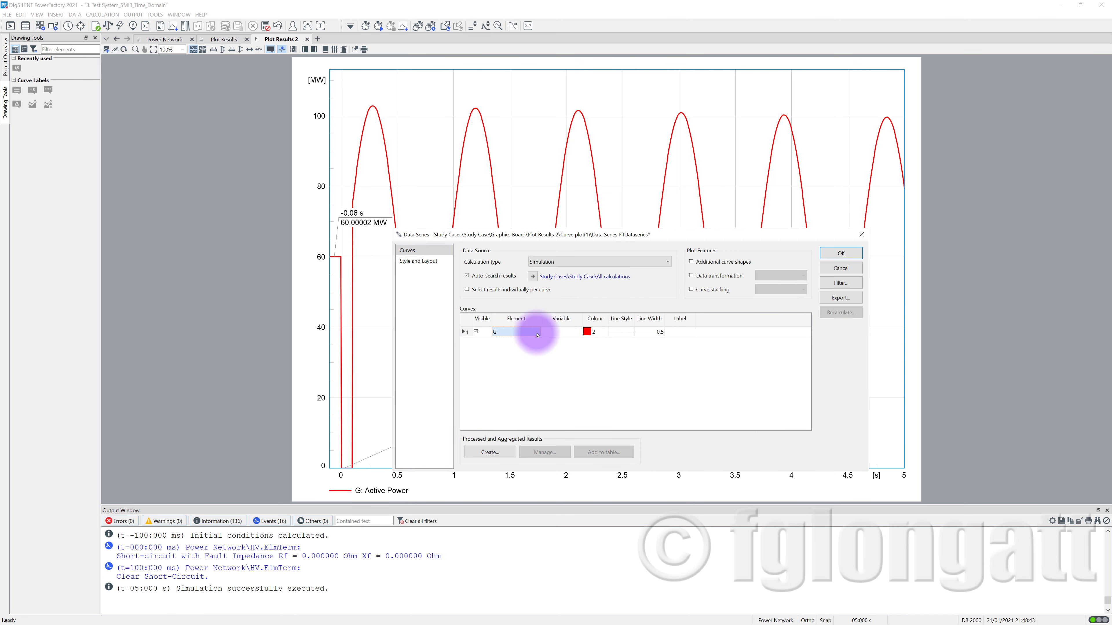
click(552, 331)
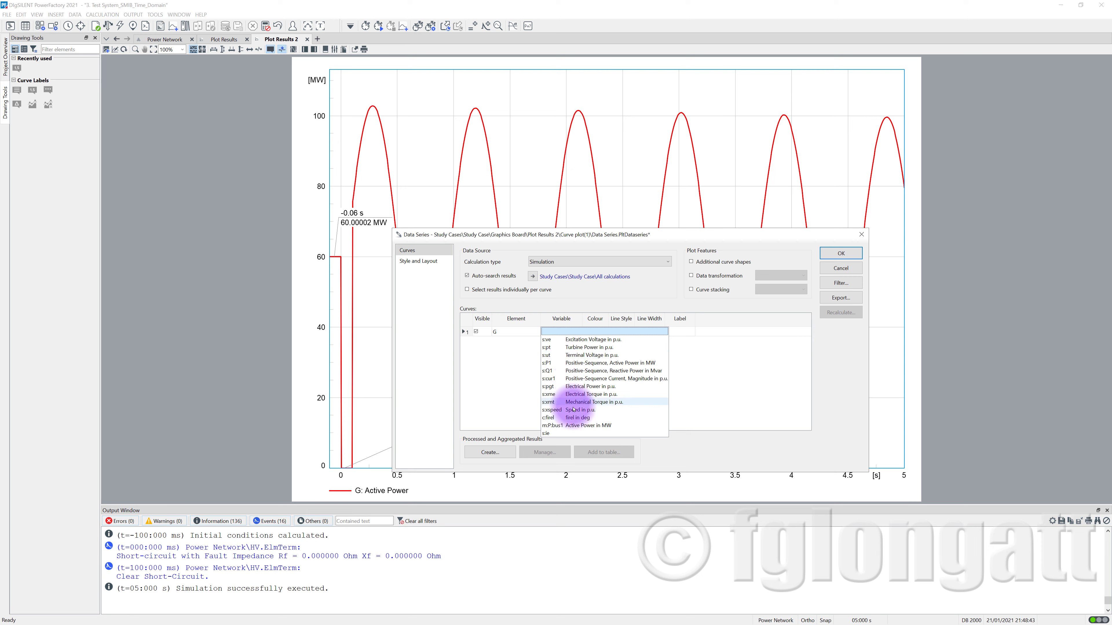
click(577, 418)
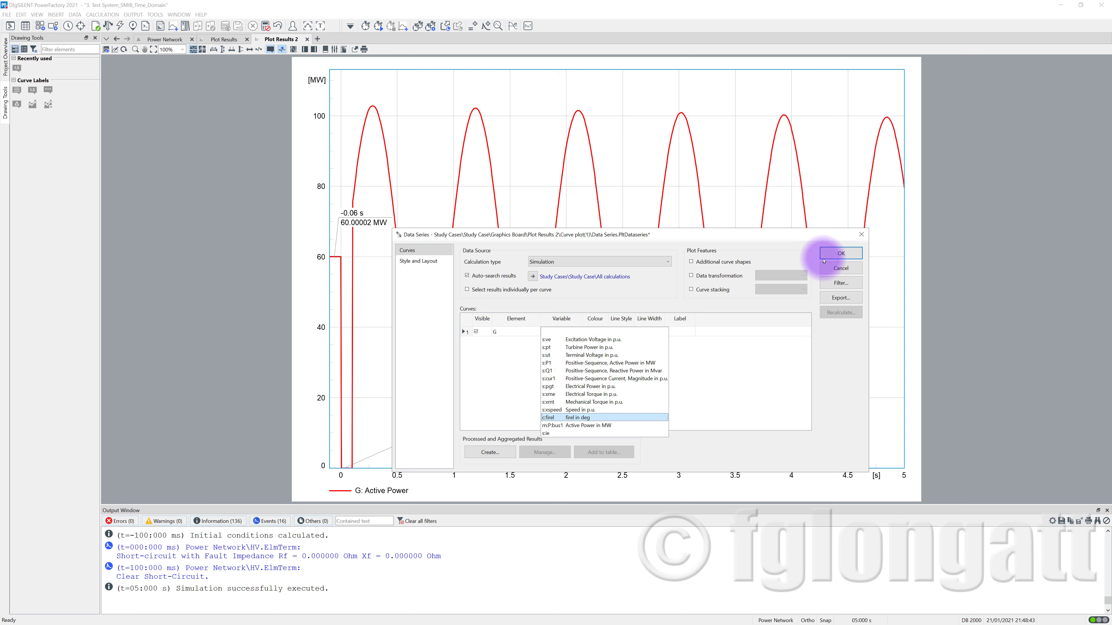
click(834, 253)
click(836, 253)
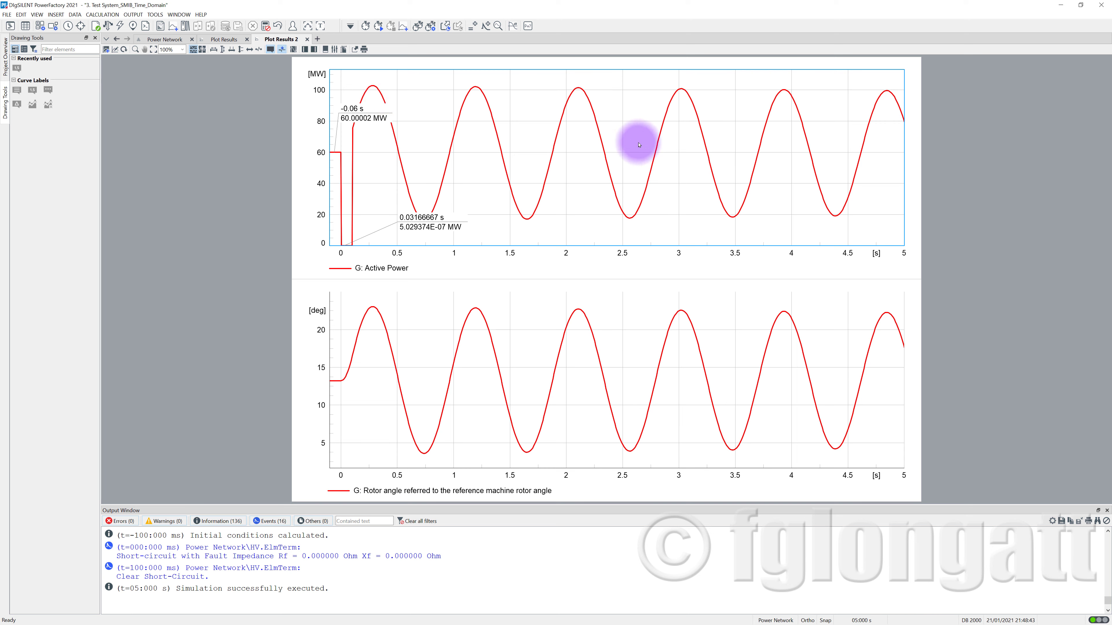
Insert an XY curve plot from the Simulation RMS/EMT category on the active plot page
mouse_move(633, 144)
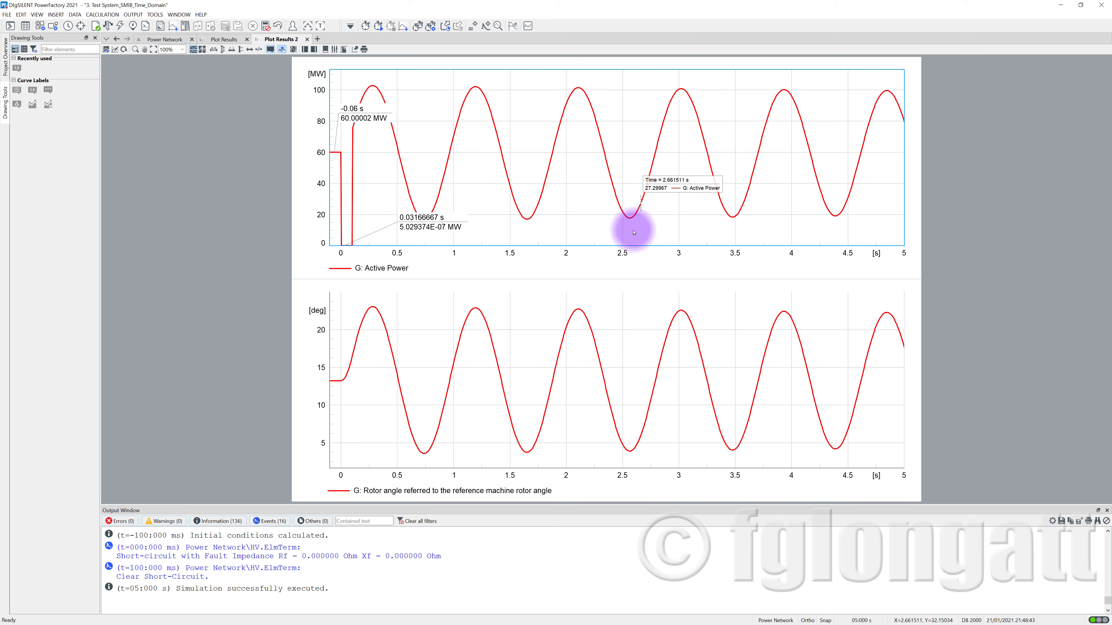
click(107, 51)
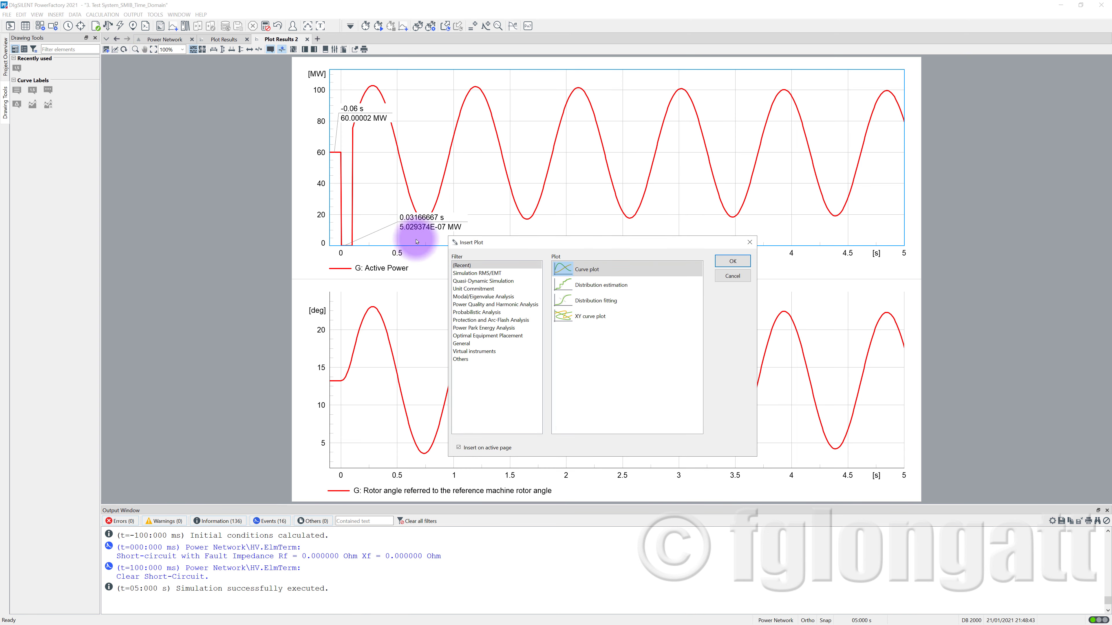
click(560, 315)
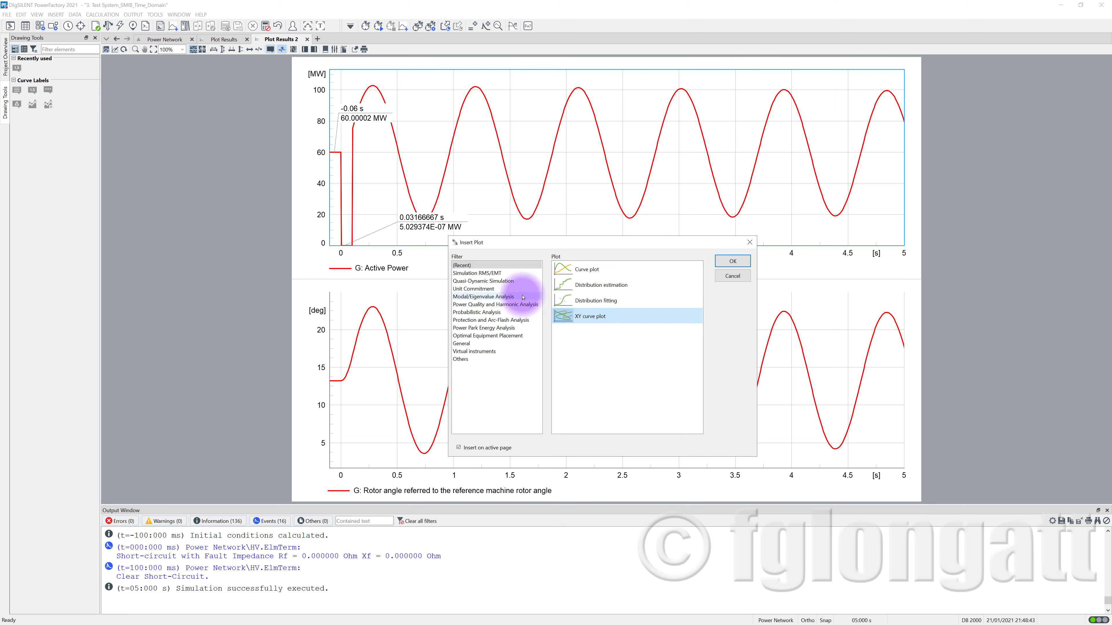
click(503, 273)
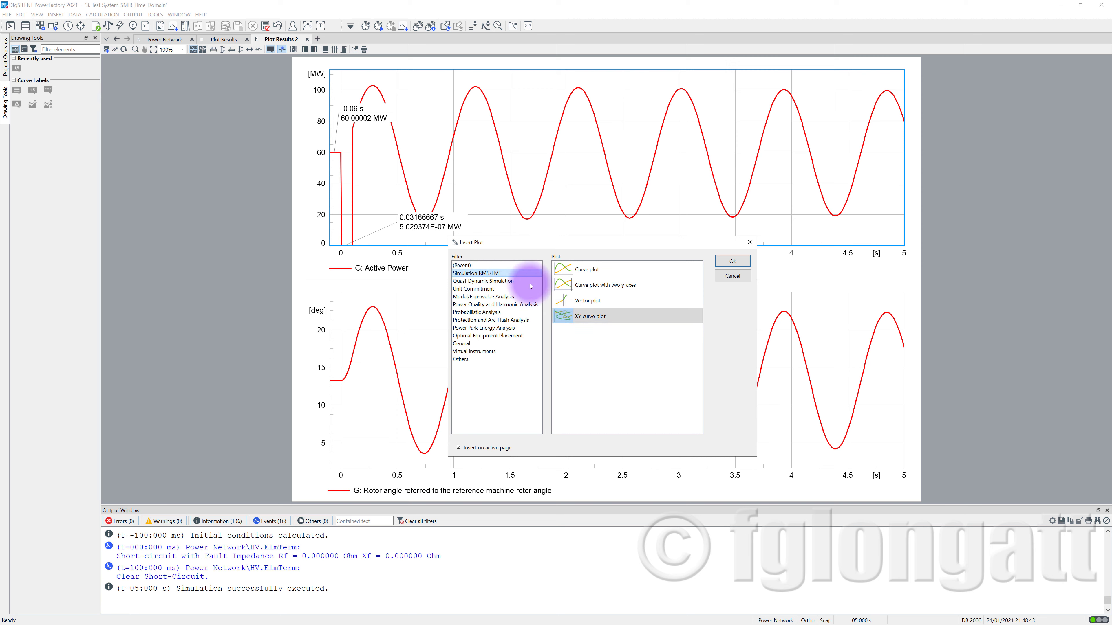
click(564, 321)
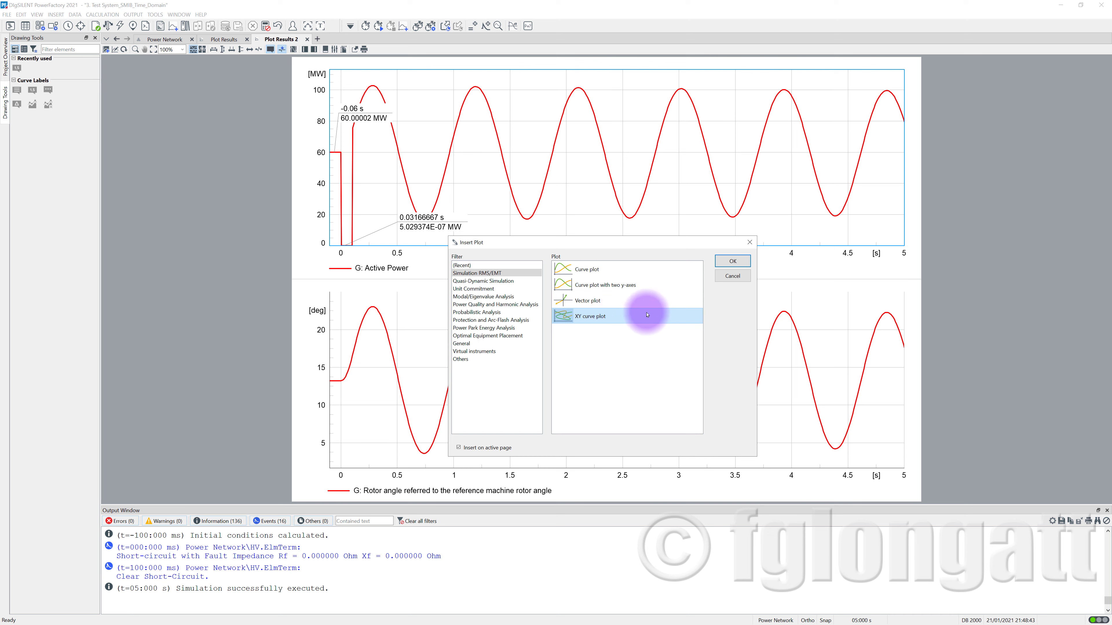
click(728, 263)
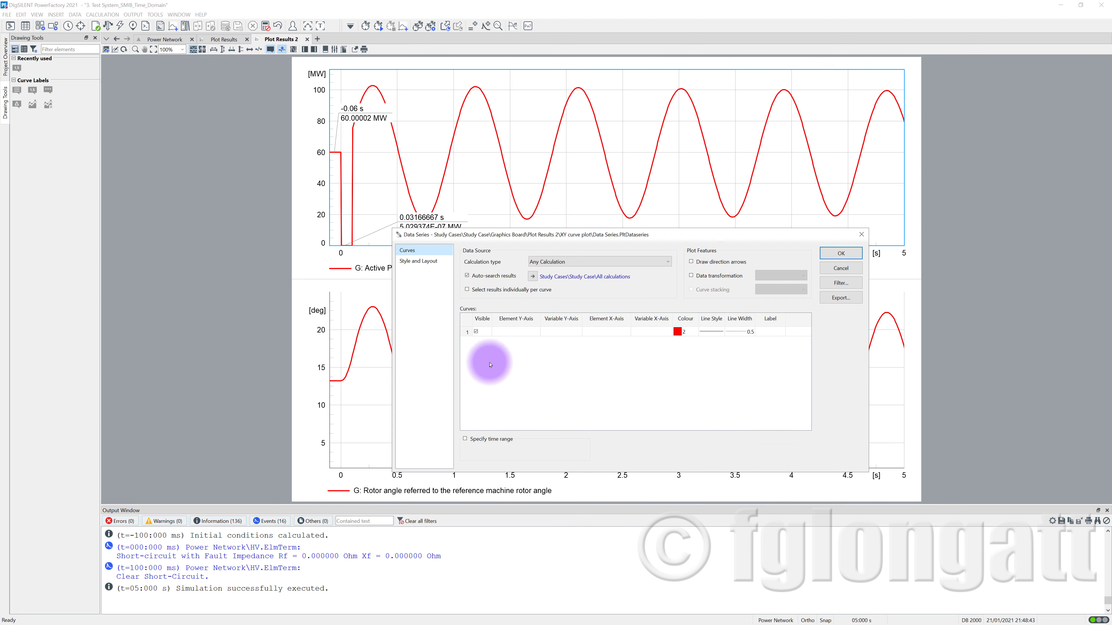
Assign generator G and its active power m:P:bus1 to the Y-axis of the XY curve
double_click(526, 337)
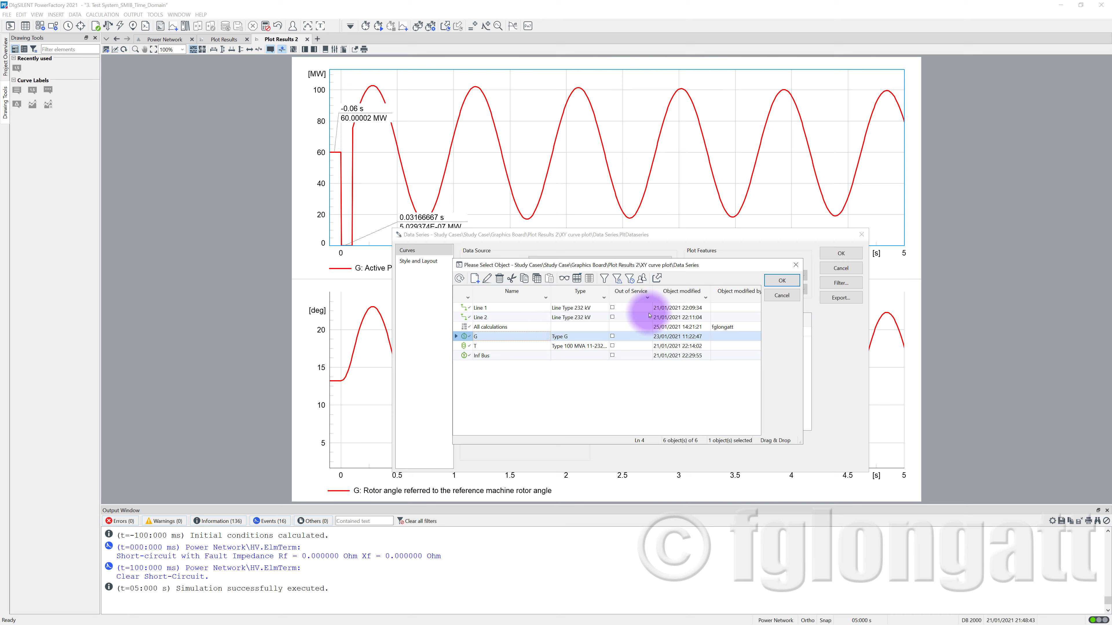
click(781, 280)
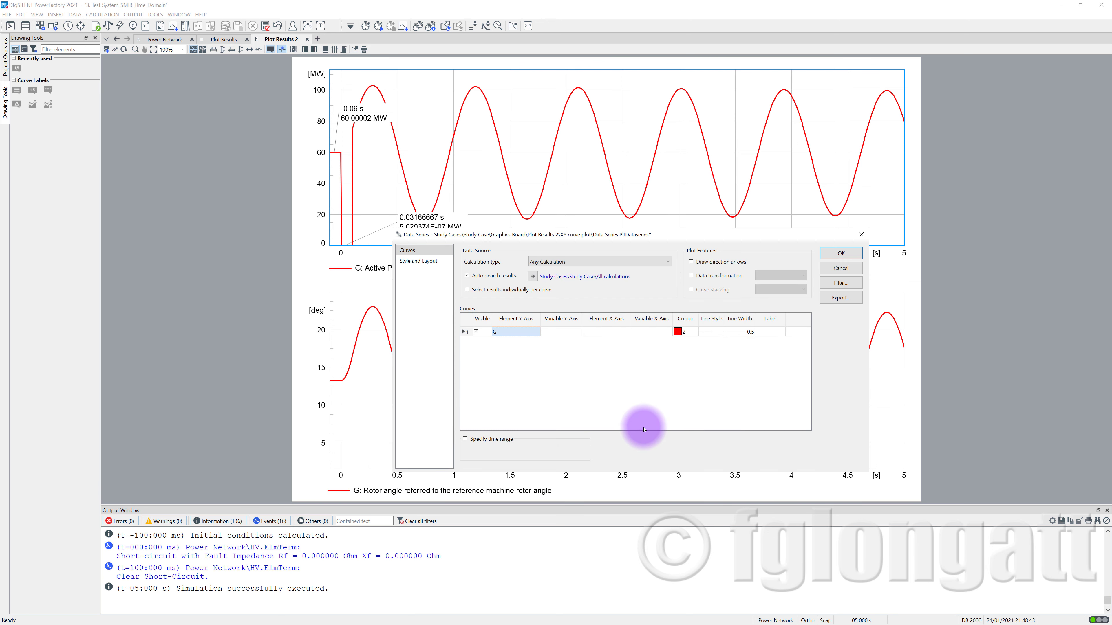
double_click(553, 334)
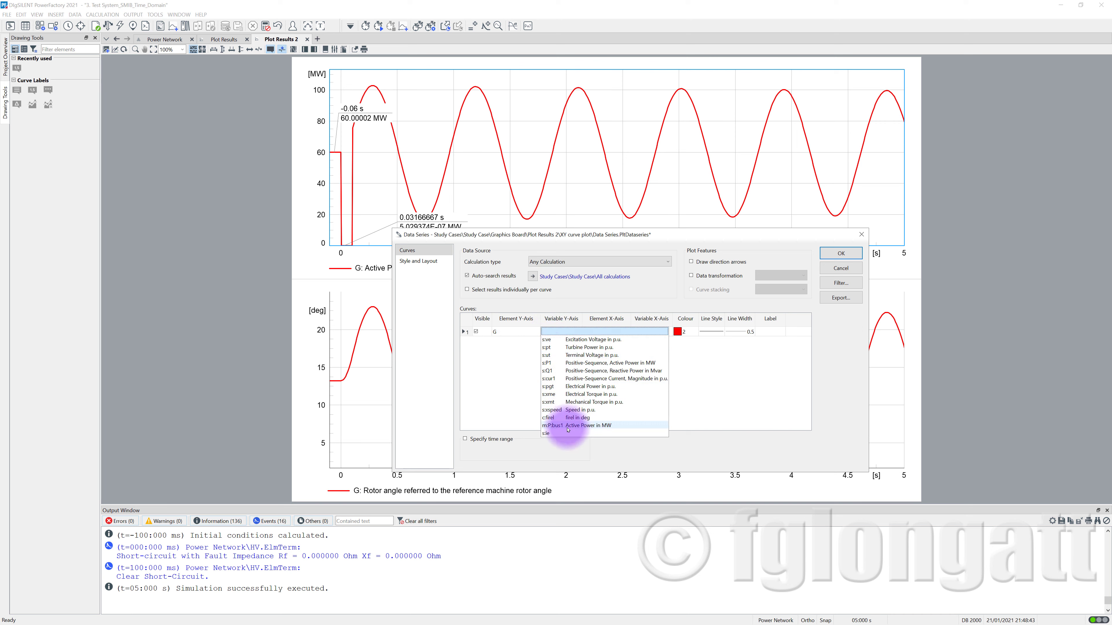
click(568, 427)
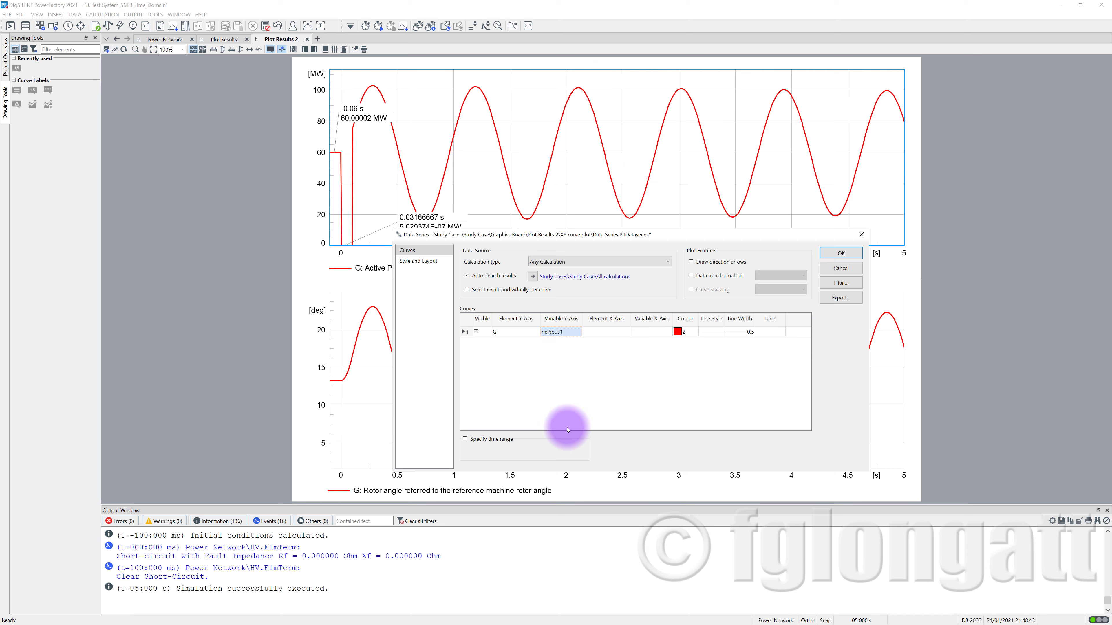
Assign generator G and its rotor angle c:firel to the X-axis of the XY curve, and apply the data series
double_click(600, 333)
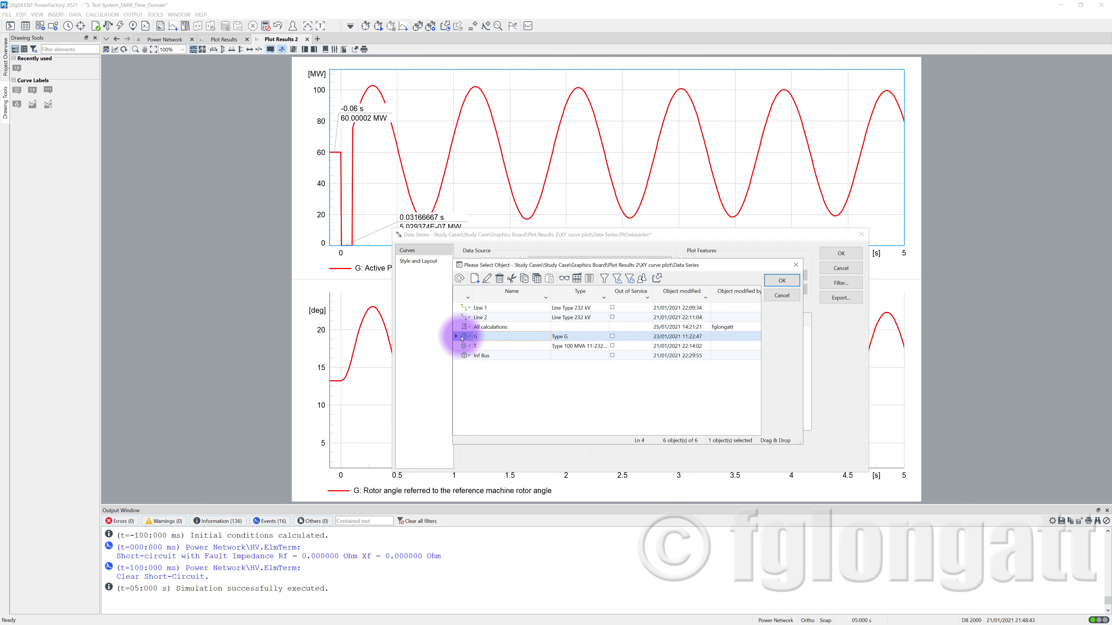
click(777, 281)
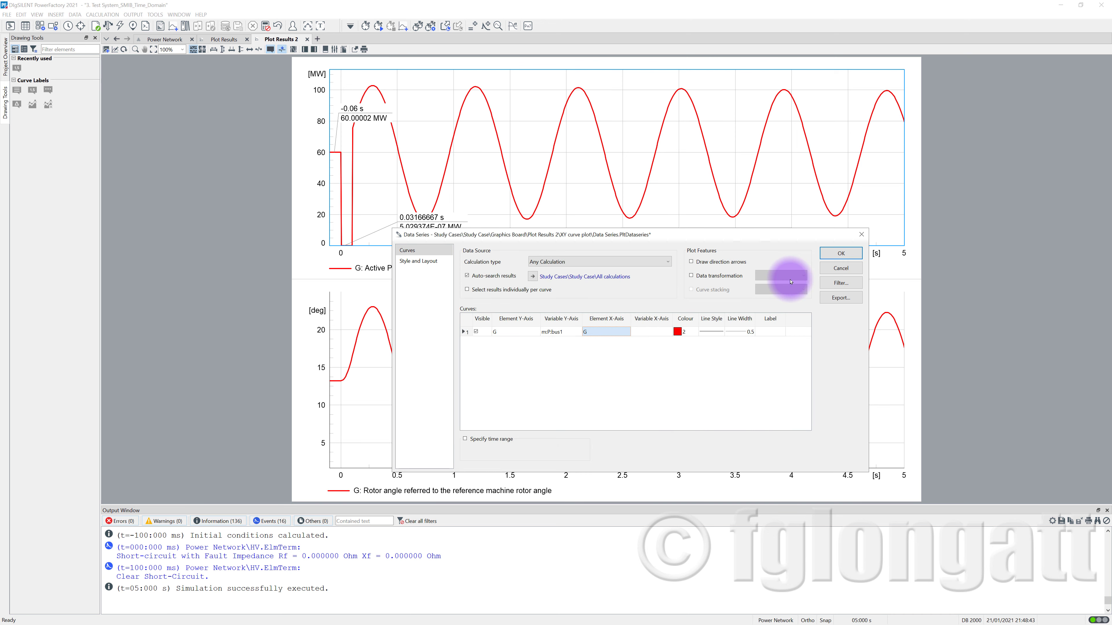
double_click(651, 335)
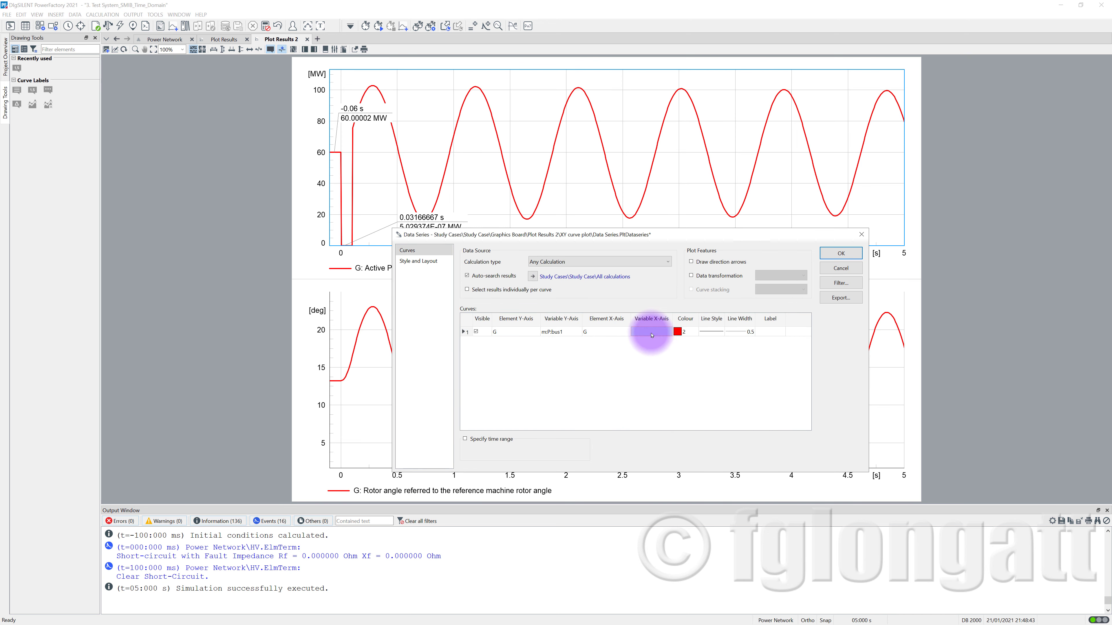
click(655, 419)
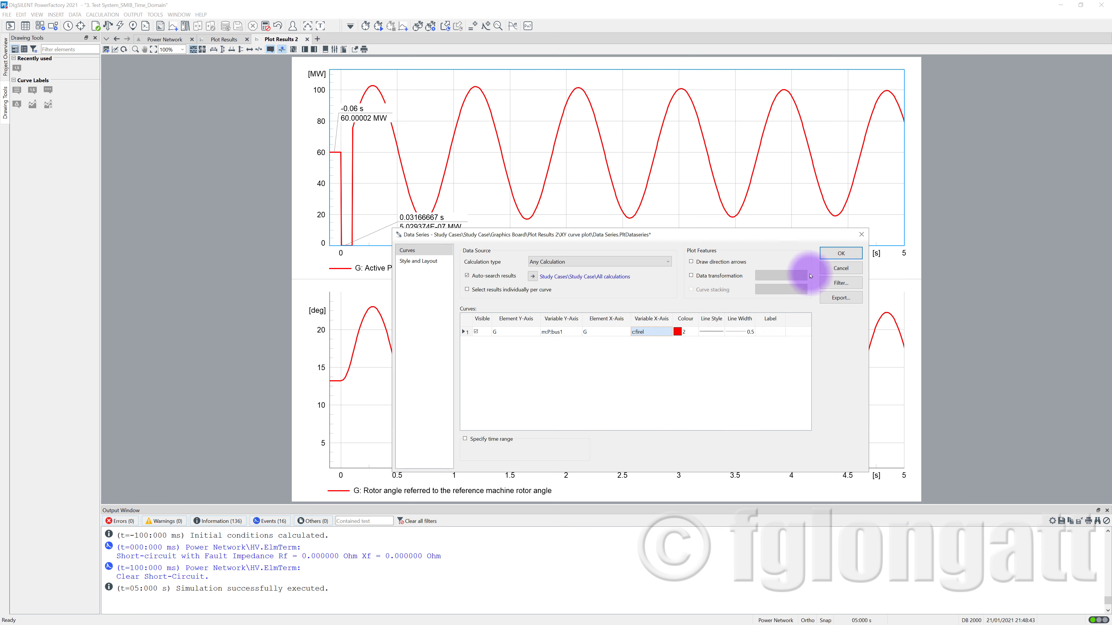
click(830, 256)
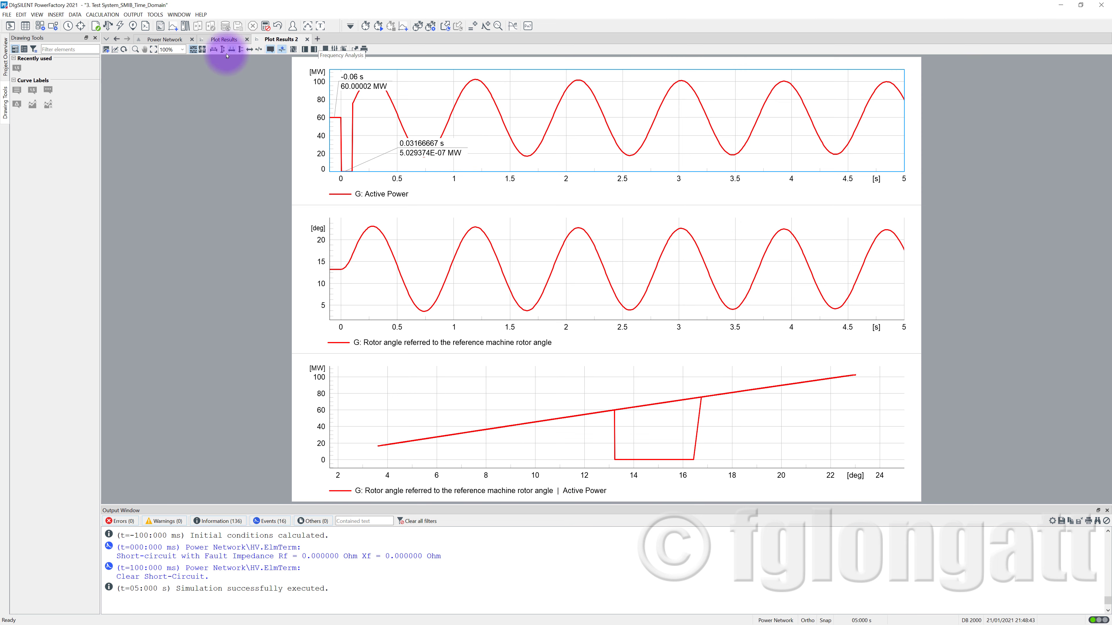
Arrange the plots in a grid with the XY plot at the page's upper left and the Active Power plot beside it
click(202, 50)
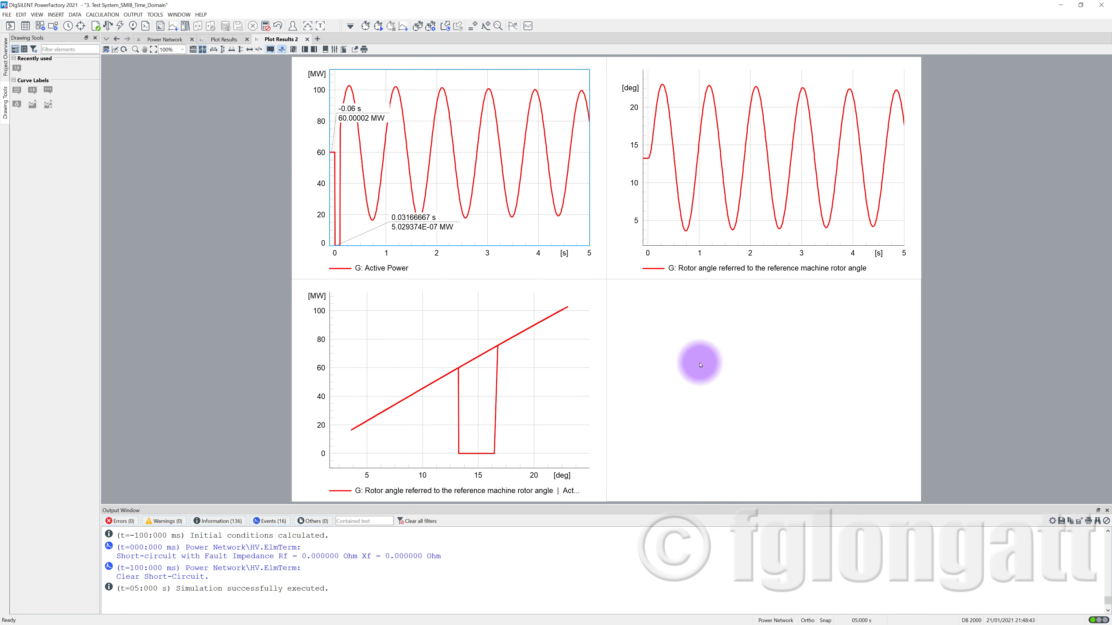
drag(580, 258, 887, 487)
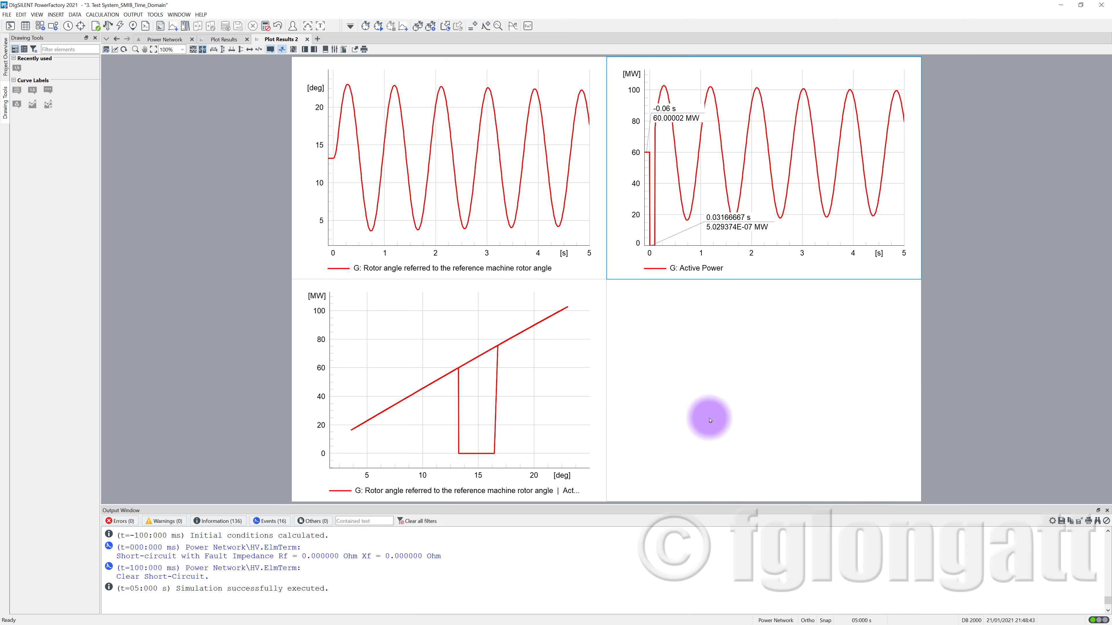
drag(588, 380, 603, 154)
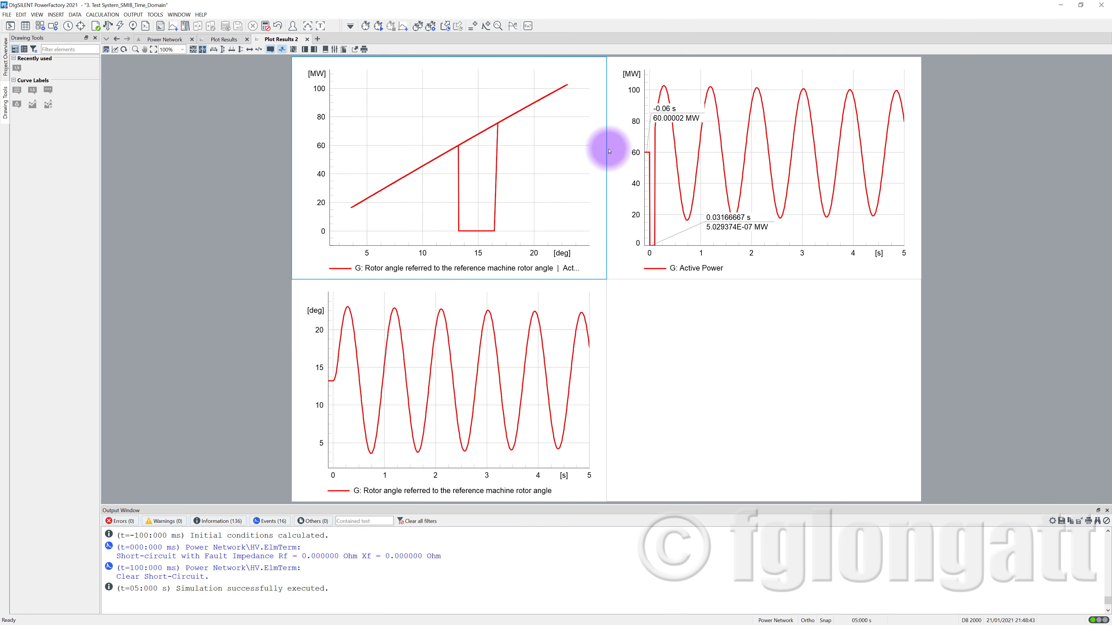
Change the curve colour of the XY power versus rotor angle plot to blue (4)
double_click(574, 172)
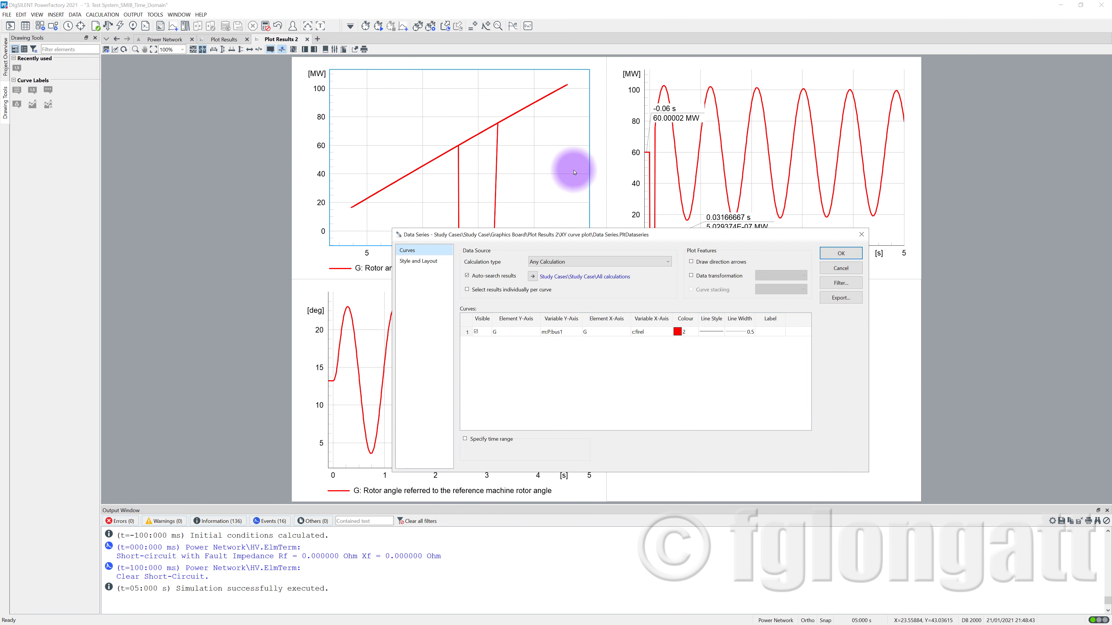
click(683, 336)
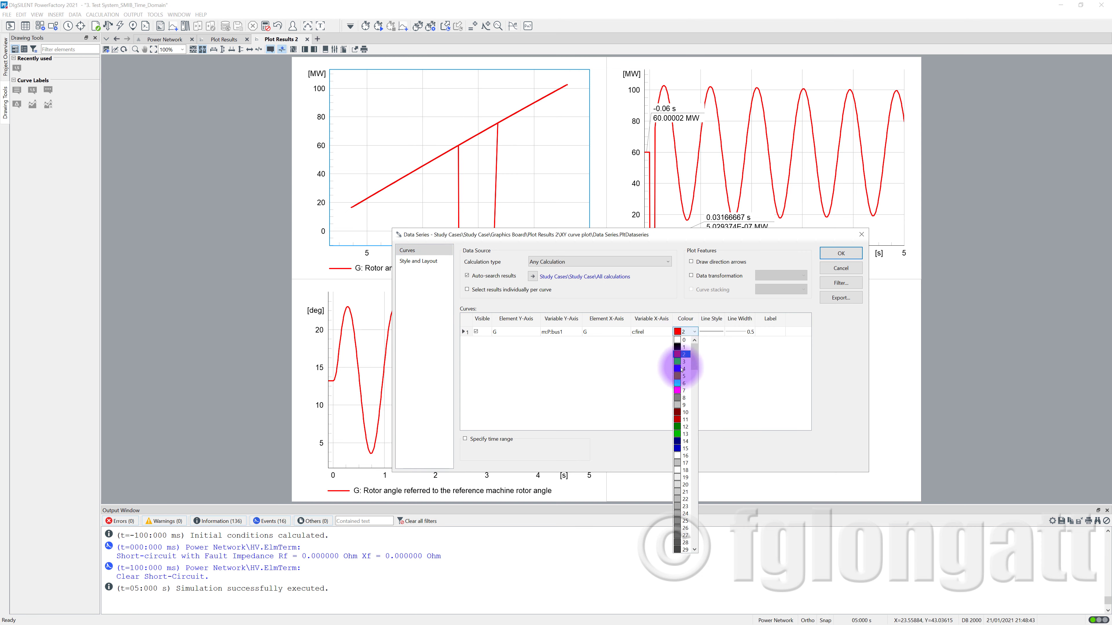
click(677, 370)
click(837, 252)
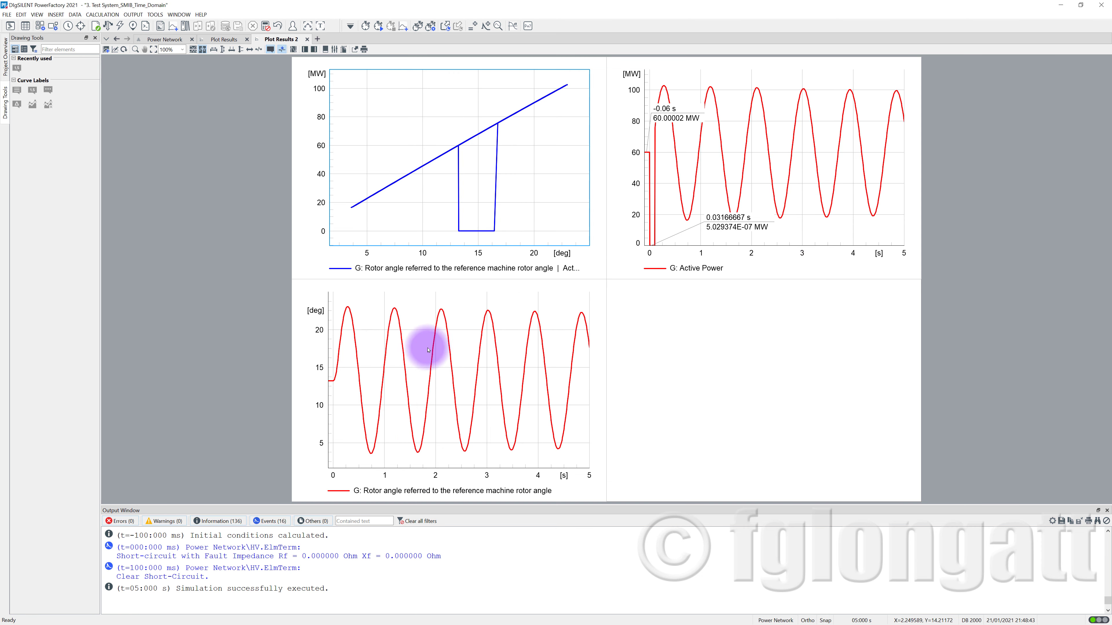
Change the curve colour of the G Active Power time plot to magenta (7)
double_click(716, 187)
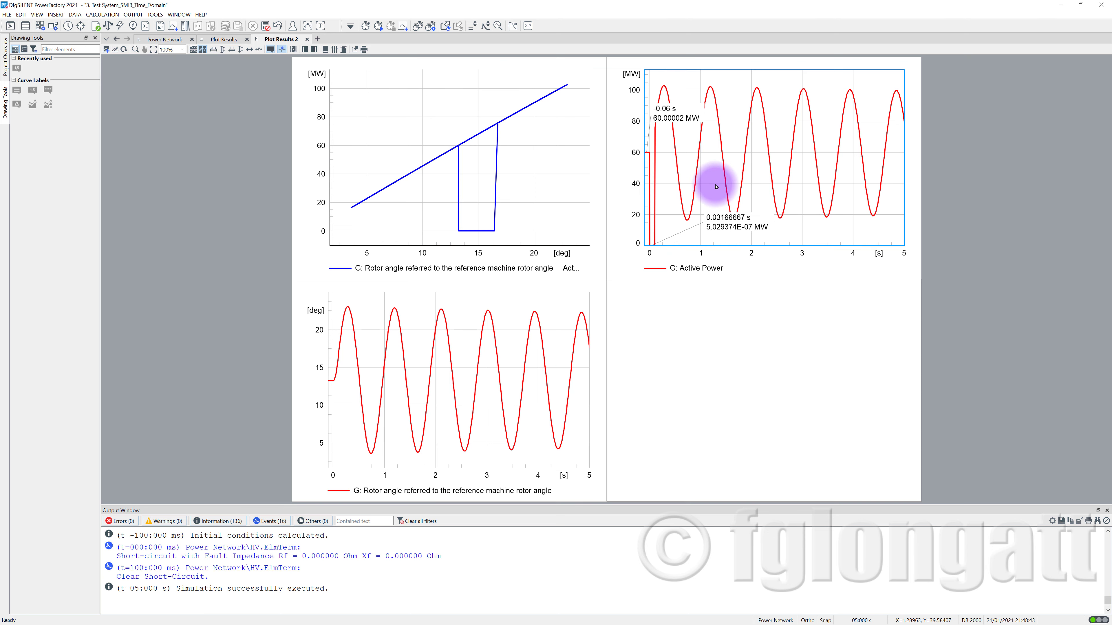
click(595, 334)
click(595, 334)
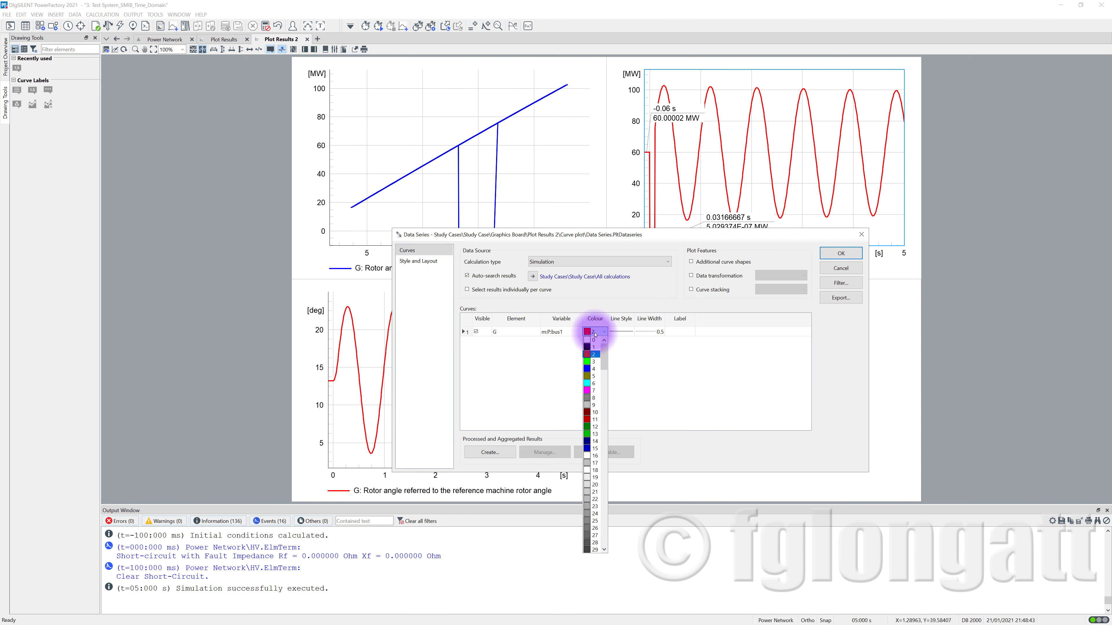
click(594, 392)
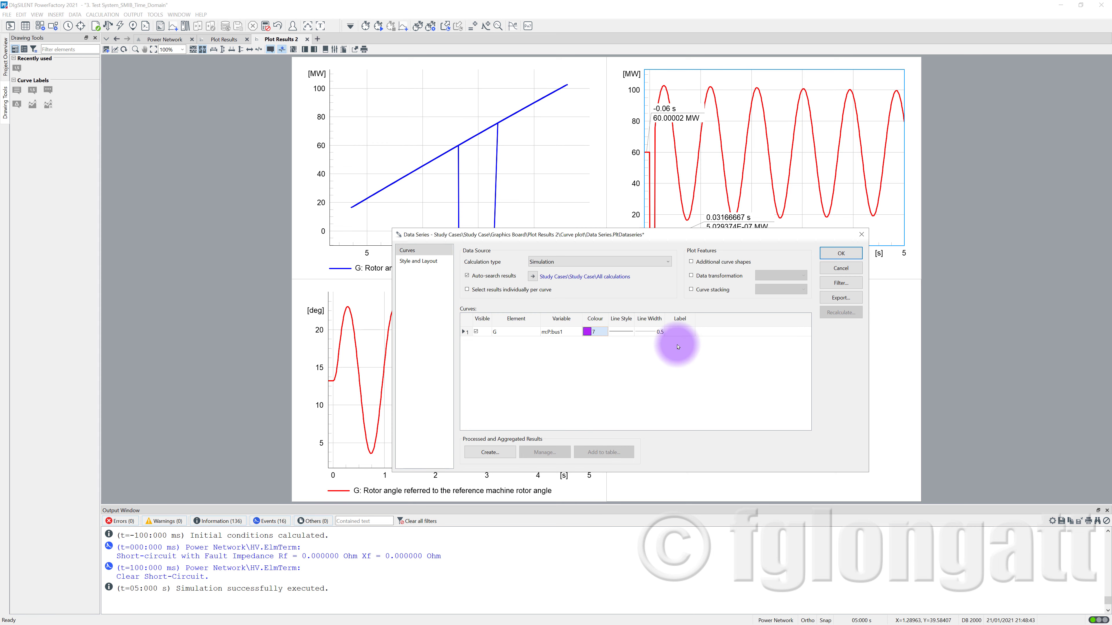
click(833, 253)
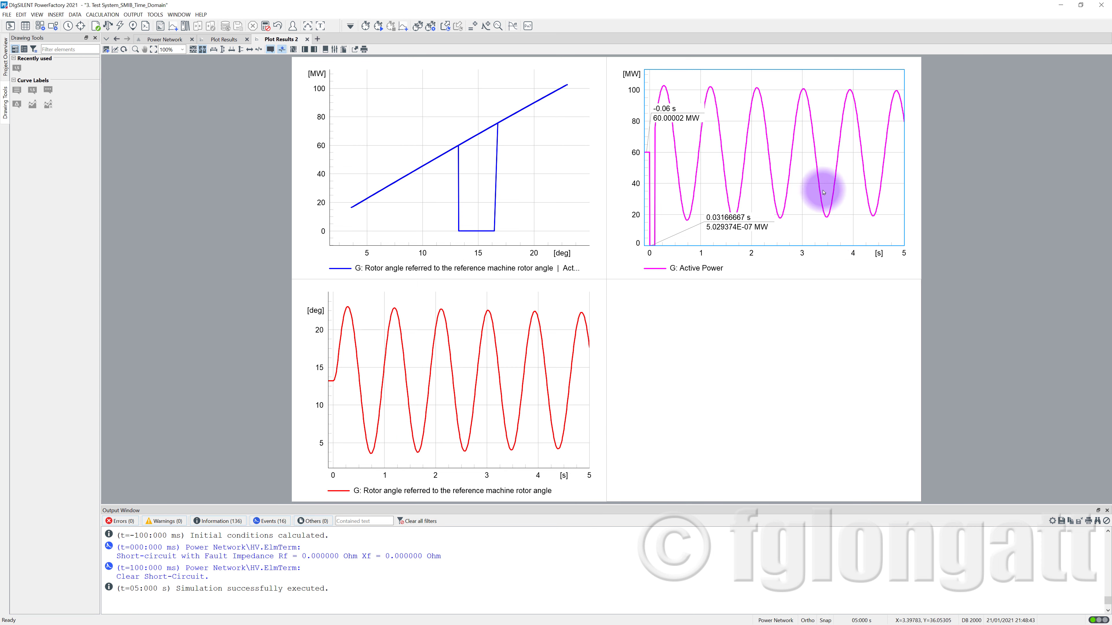
Examine the XY plot at 200% zoom around the point where the active power drops during the fault
mouse_move(823, 191)
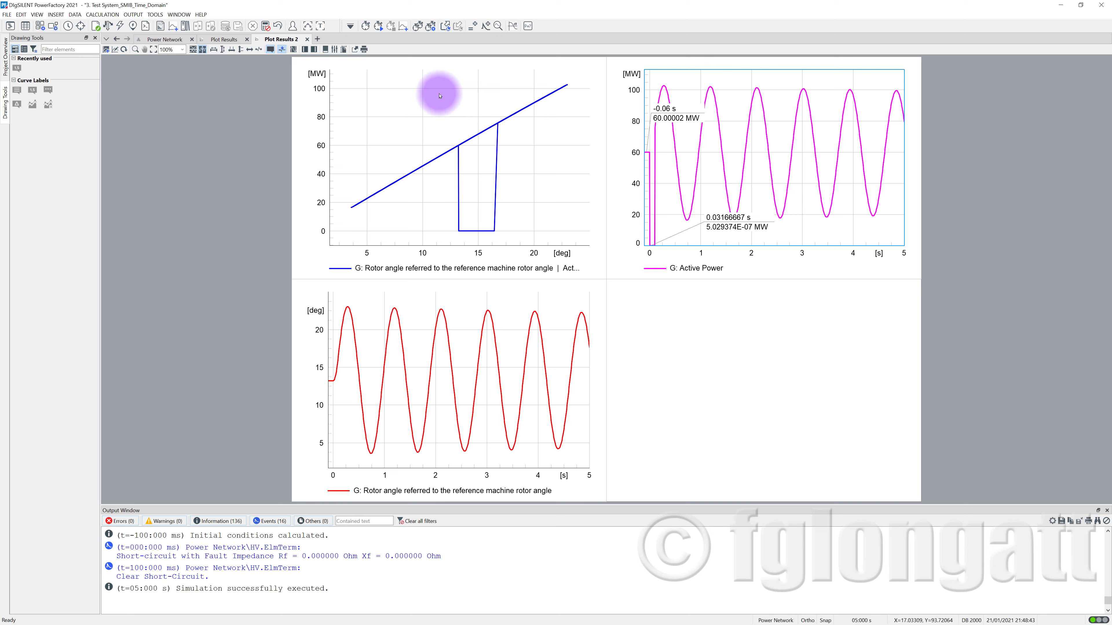
mouse_move(457, 214)
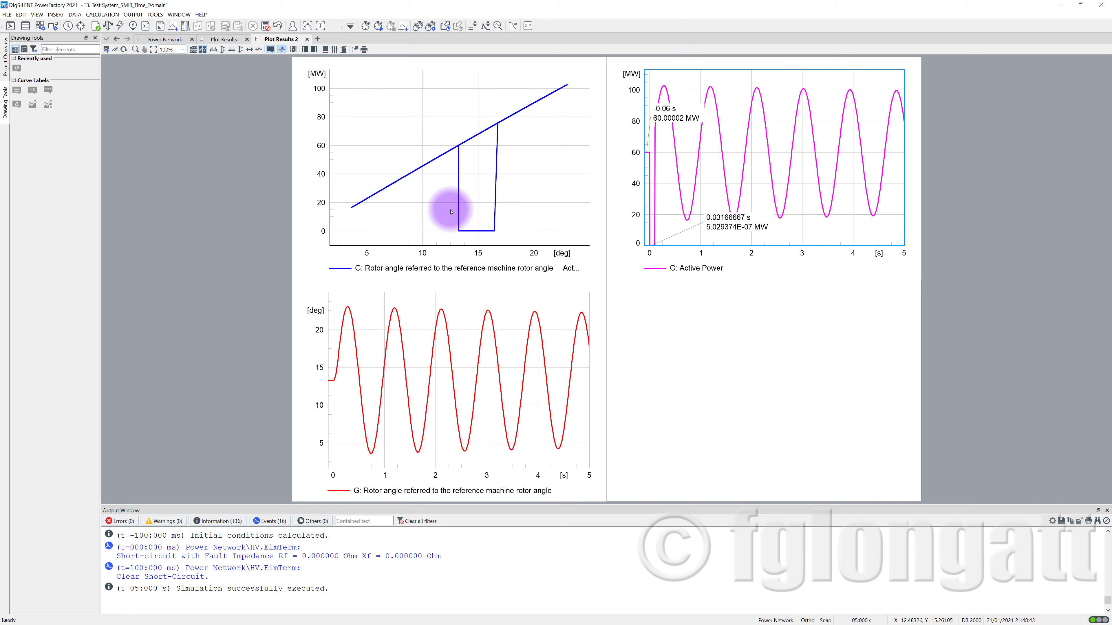
mouse_move(463, 146)
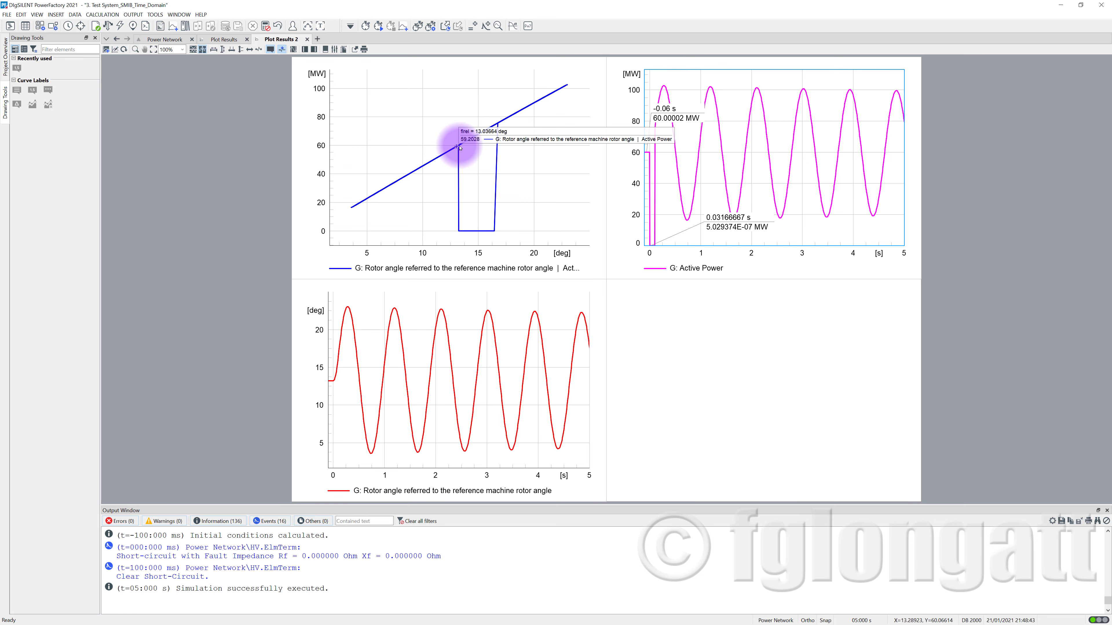
scroll(468, 164, up, 3)
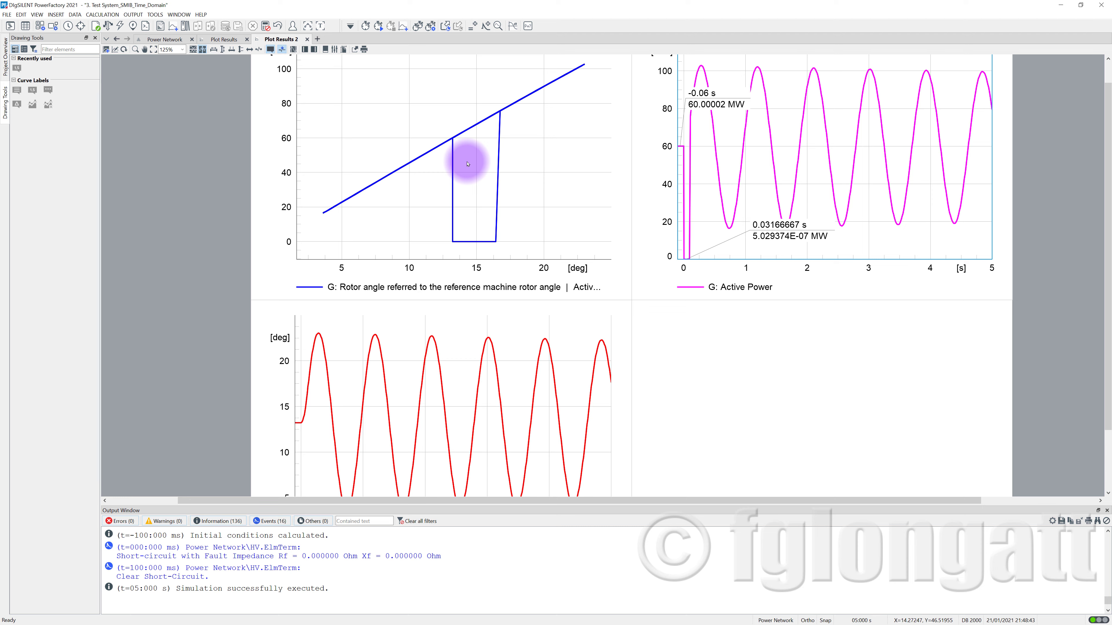
scroll(467, 163, up, 3)
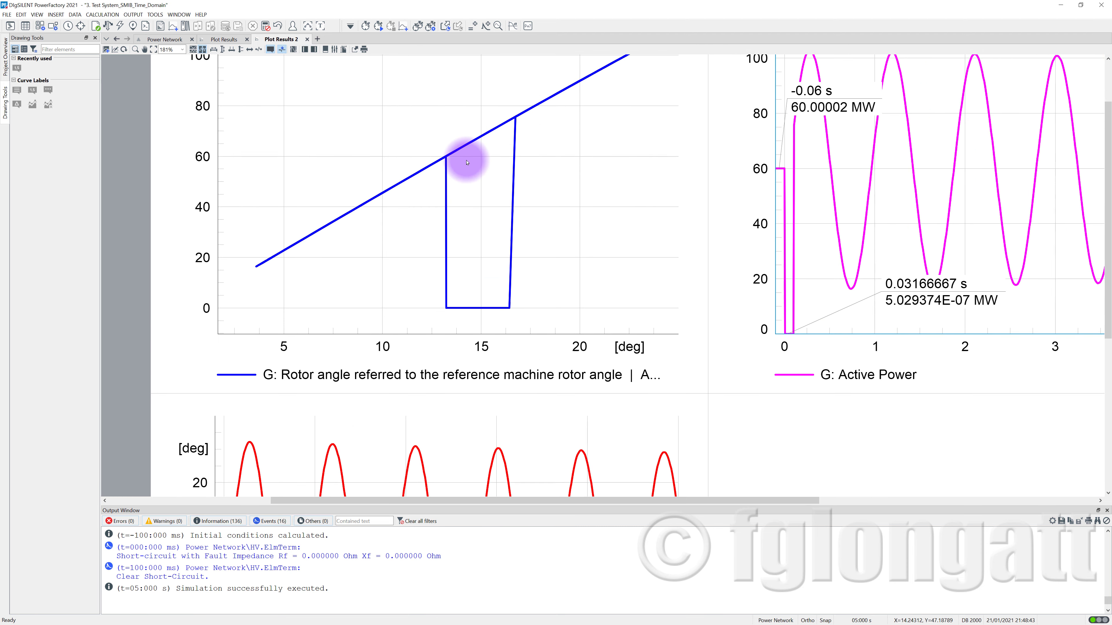
scroll(446, 223, up, 1)
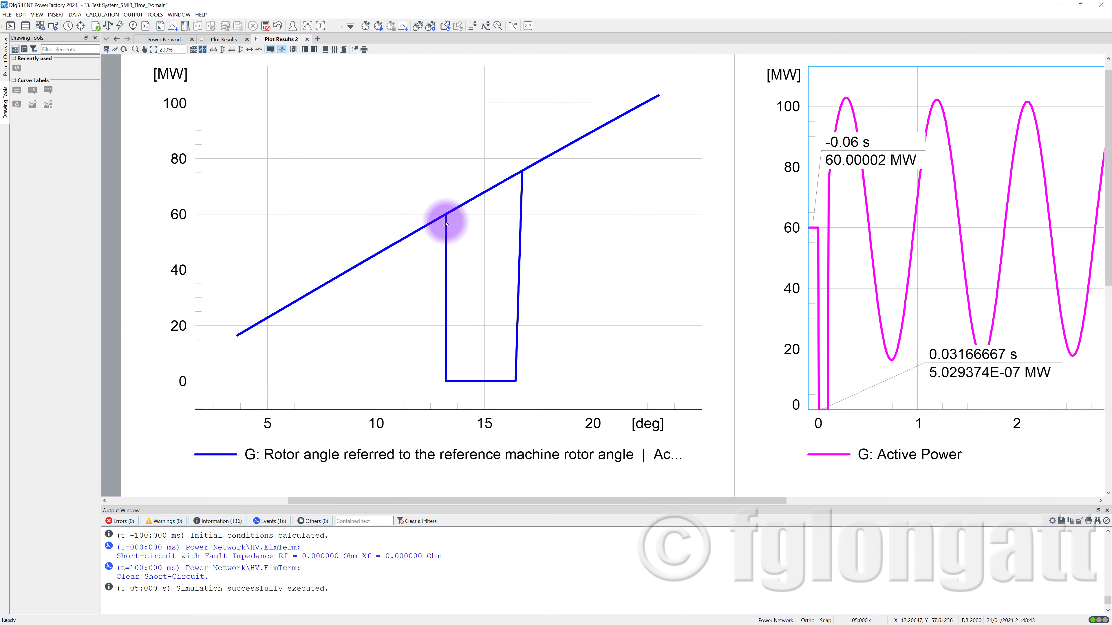
Add a coordinate value label to the pre-fault part of the rotor angle time curve at about -0.05 s
click(446, 215)
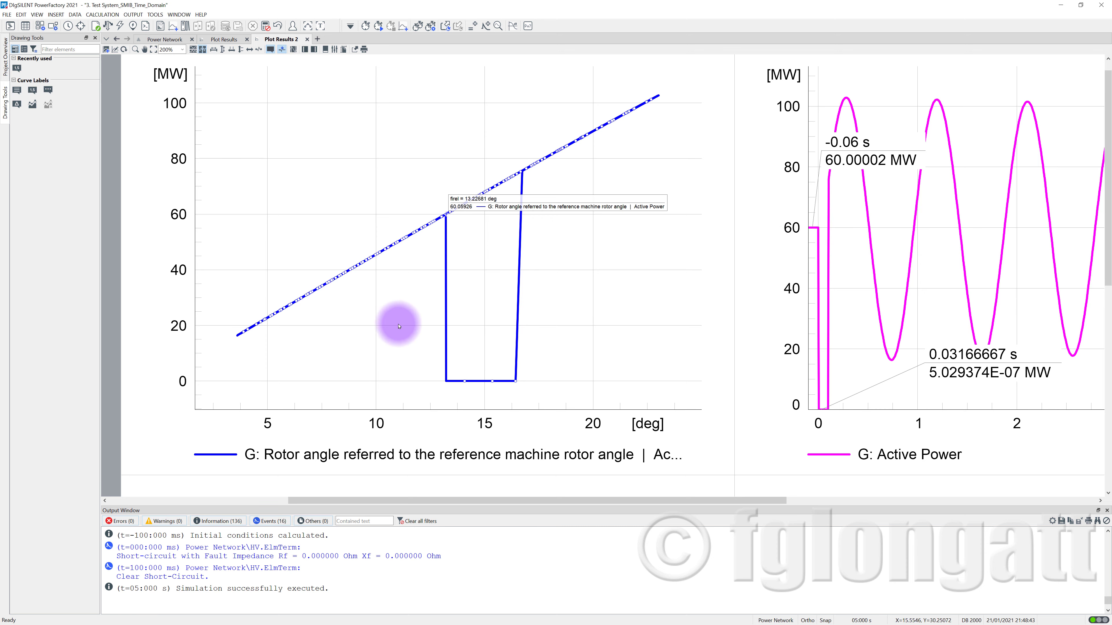
scroll(286, 375, down, 5)
scroll(204, 440, down, 1)
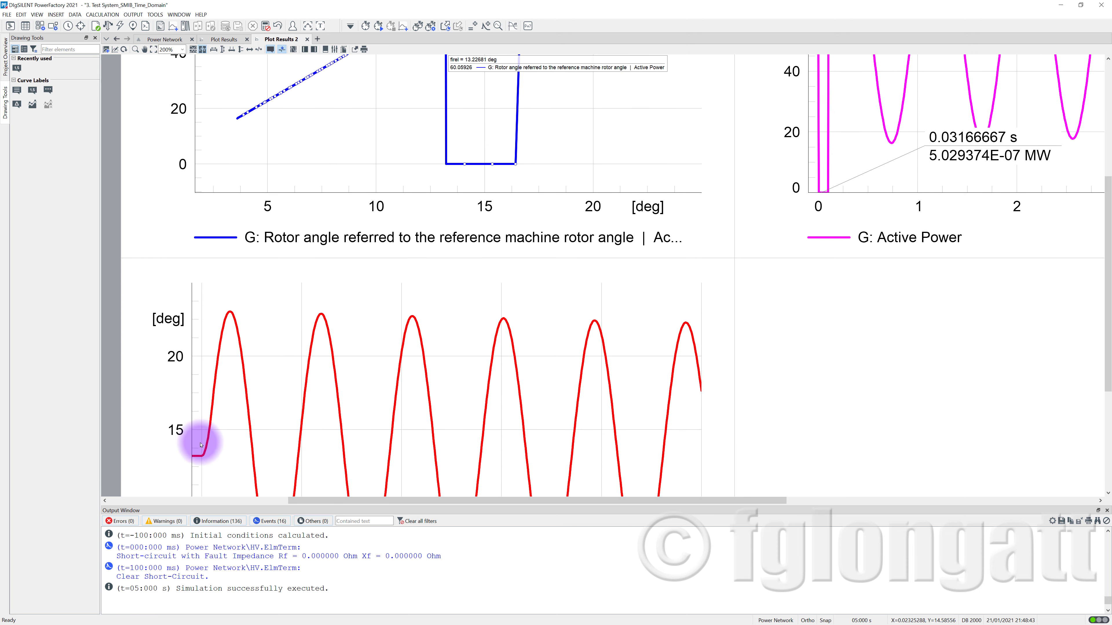
click(198, 456)
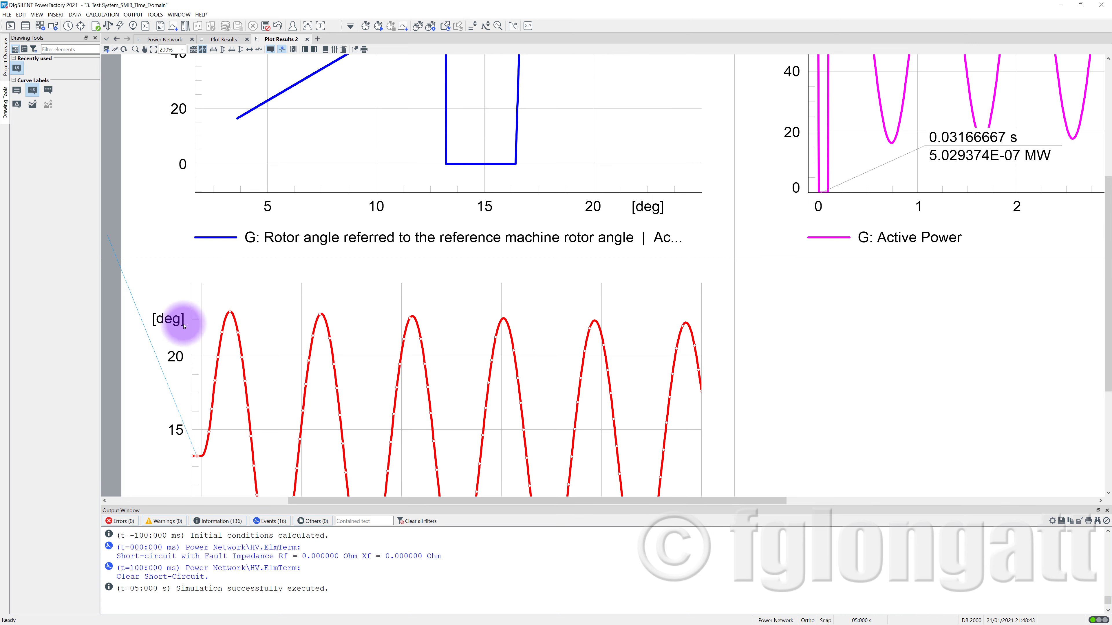
click(262, 384)
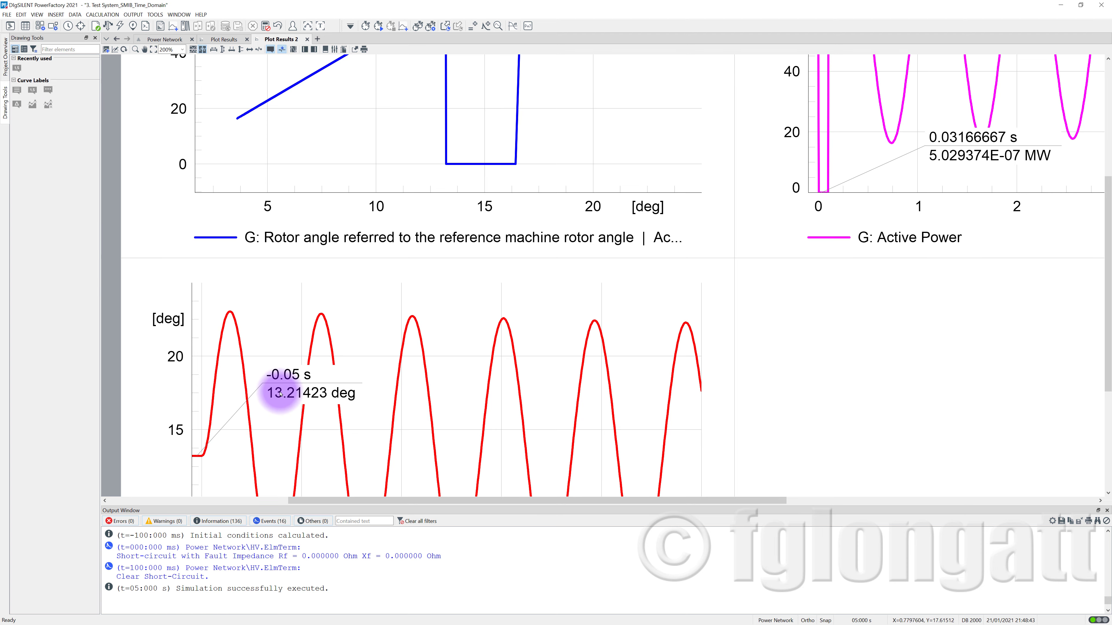
Compare power and rotor angle across the three plots before the fault, during it and at clearing, then inspect the first Active Power peak
scroll(367, 178, up, 5)
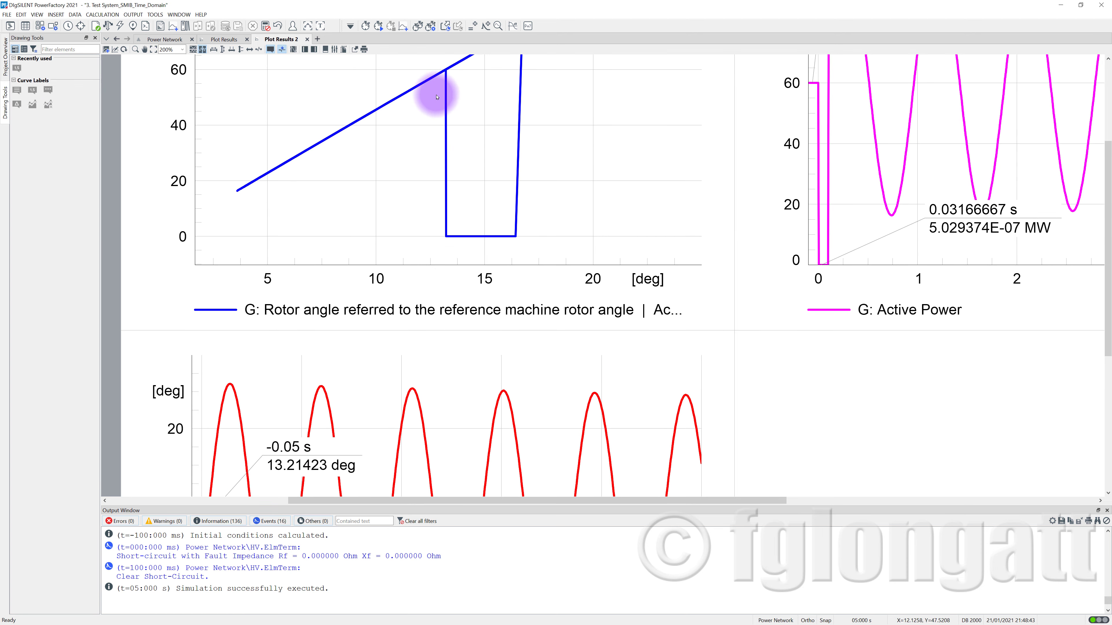
mouse_move(447, 173)
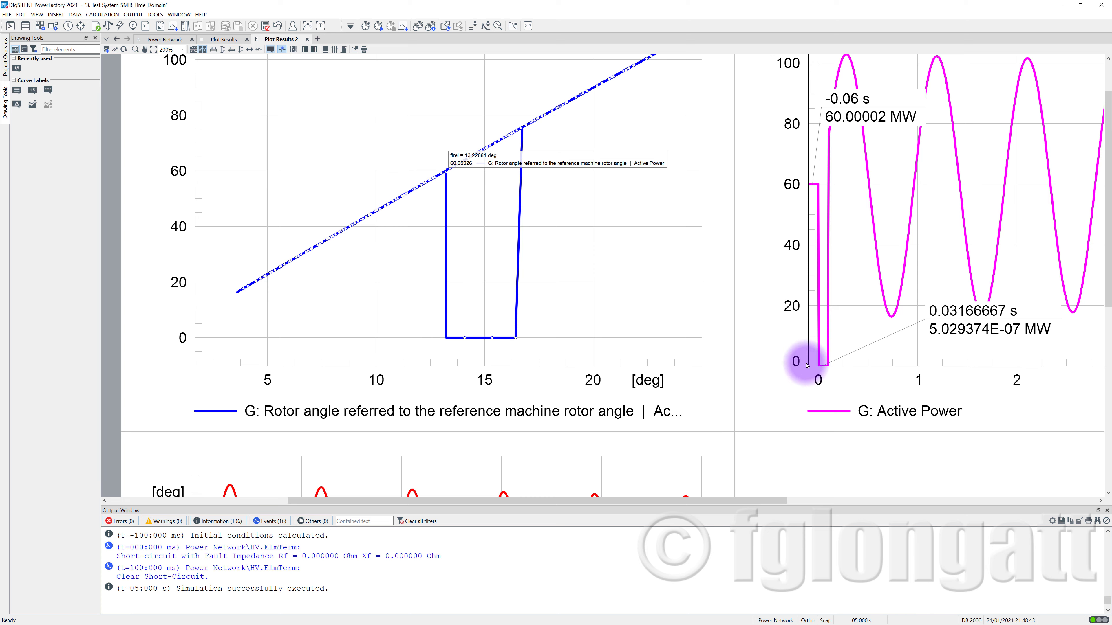
scroll(179, 416, down, 5)
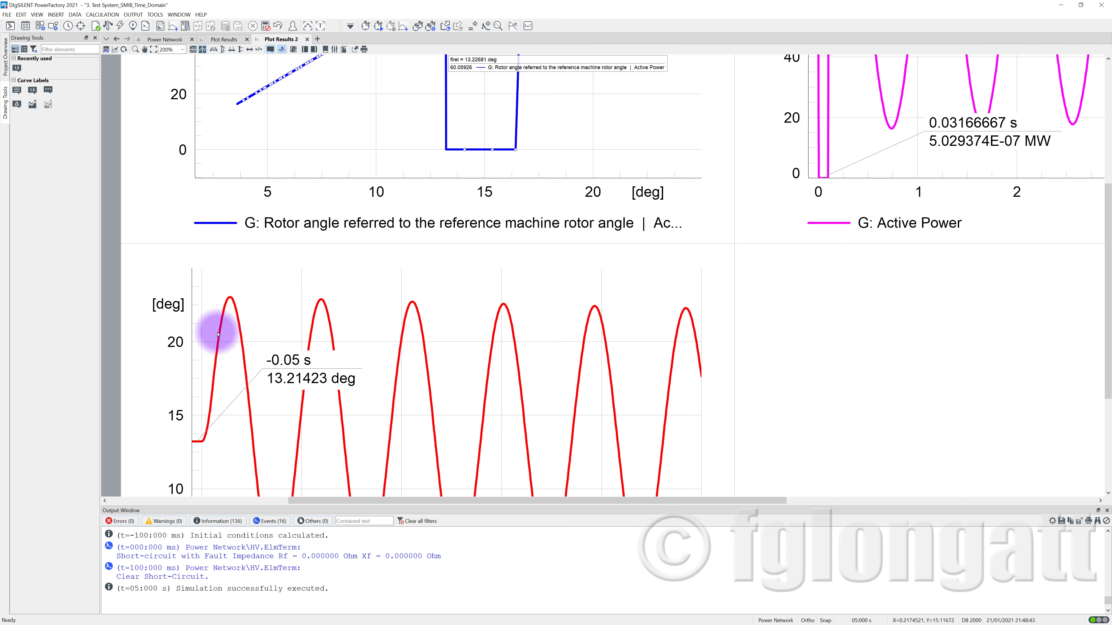
scroll(454, 199, up, 3)
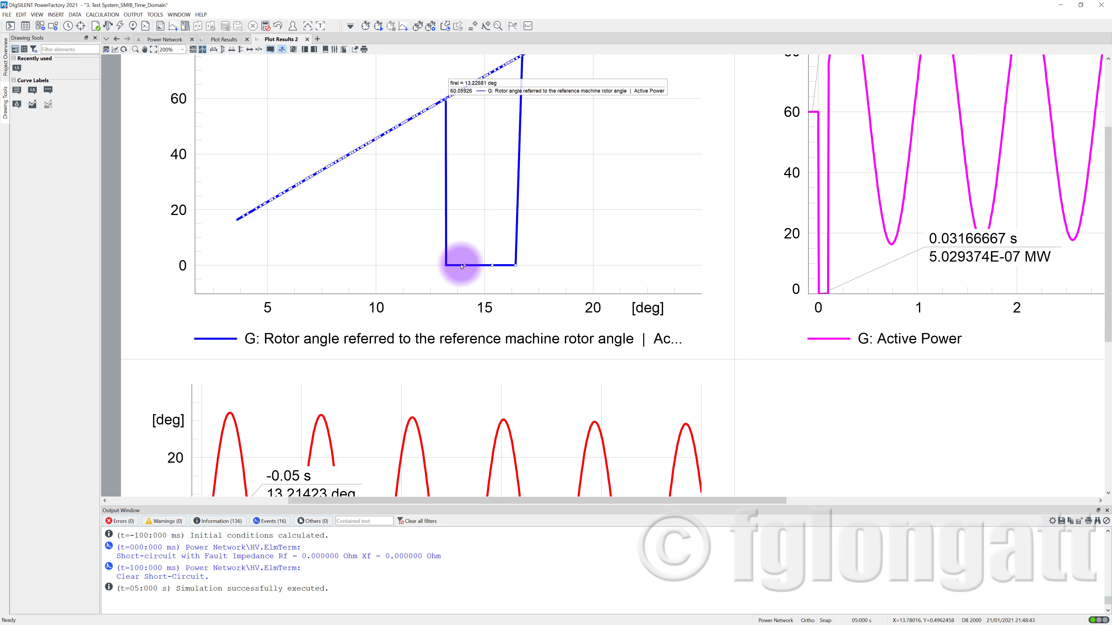
scroll(219, 353, down, 2)
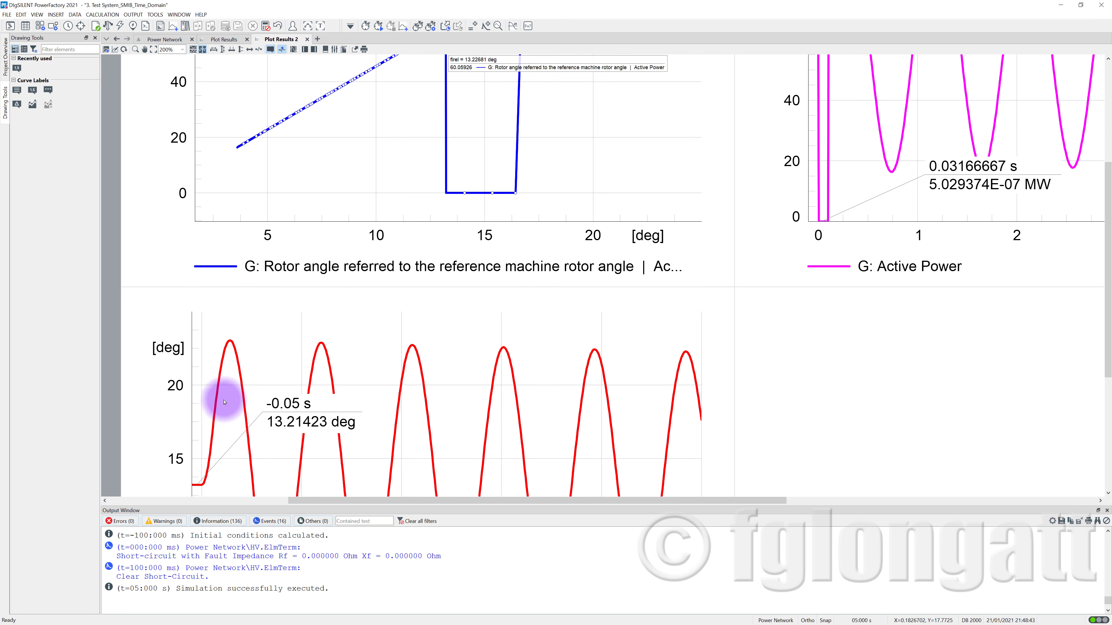
scroll(207, 468, down, 1)
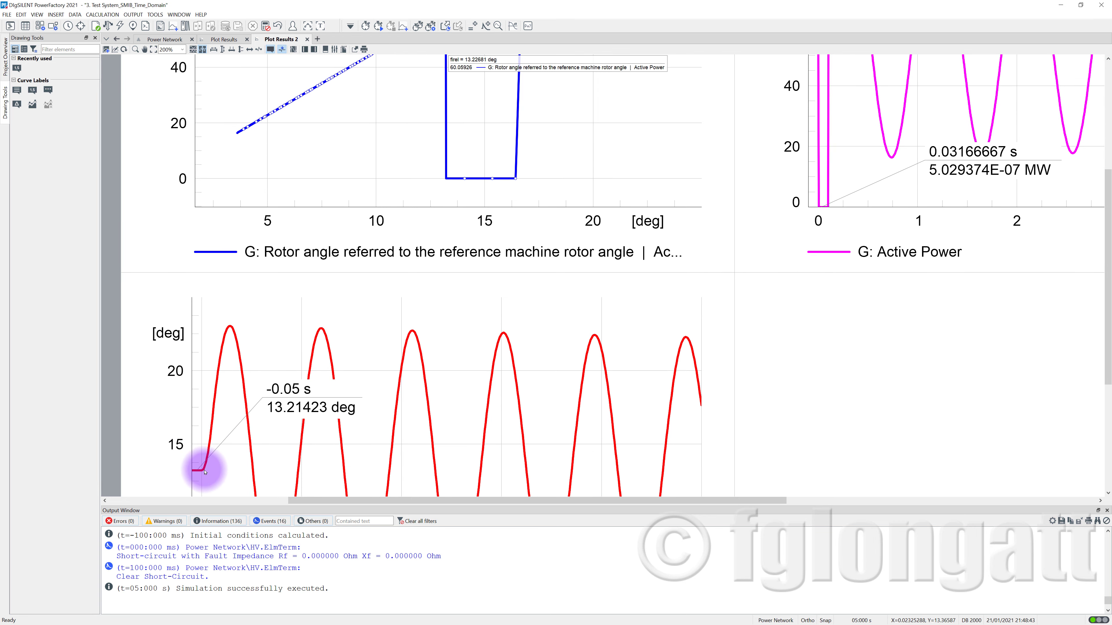
mouse_move(204, 471)
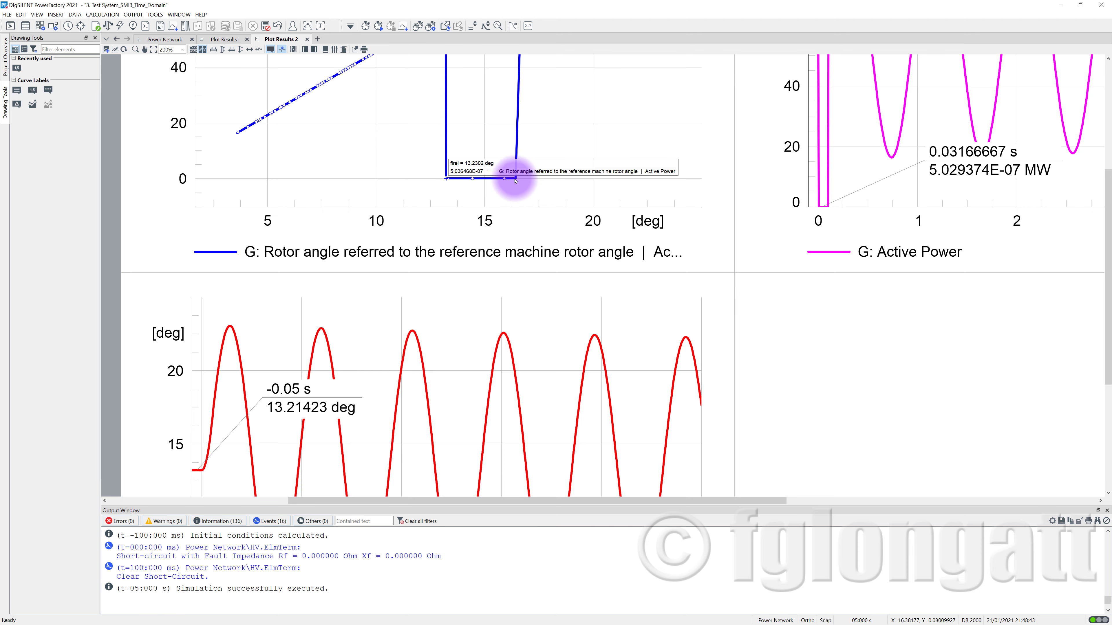
scroll(857, 266, up, 2)
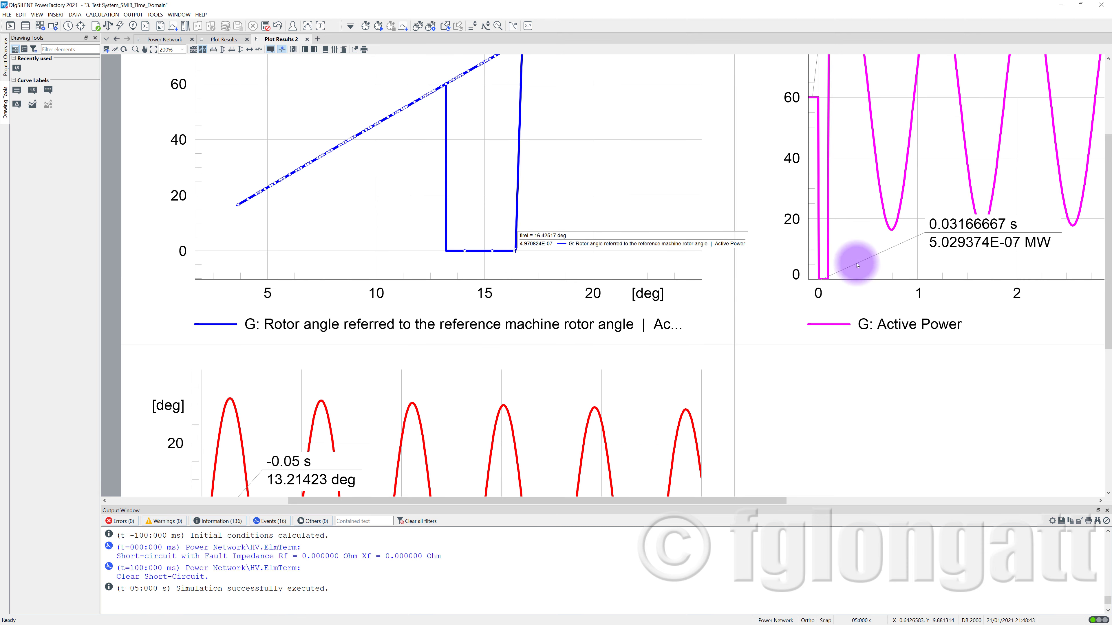
mouse_move(829, 280)
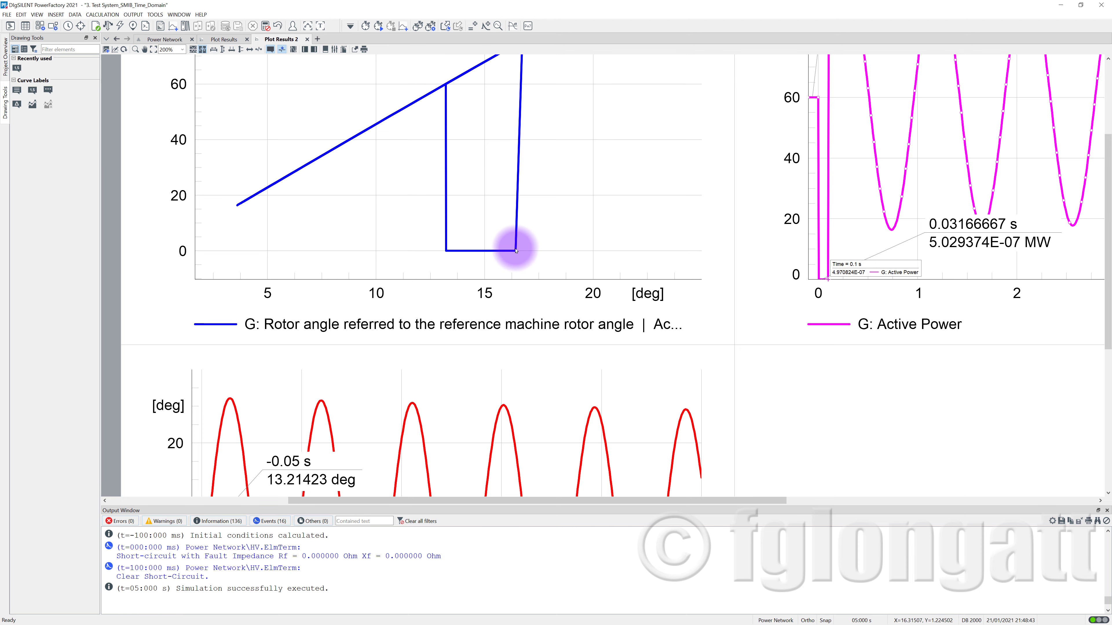
mouse_move(515, 255)
scroll(514, 253, up, 1)
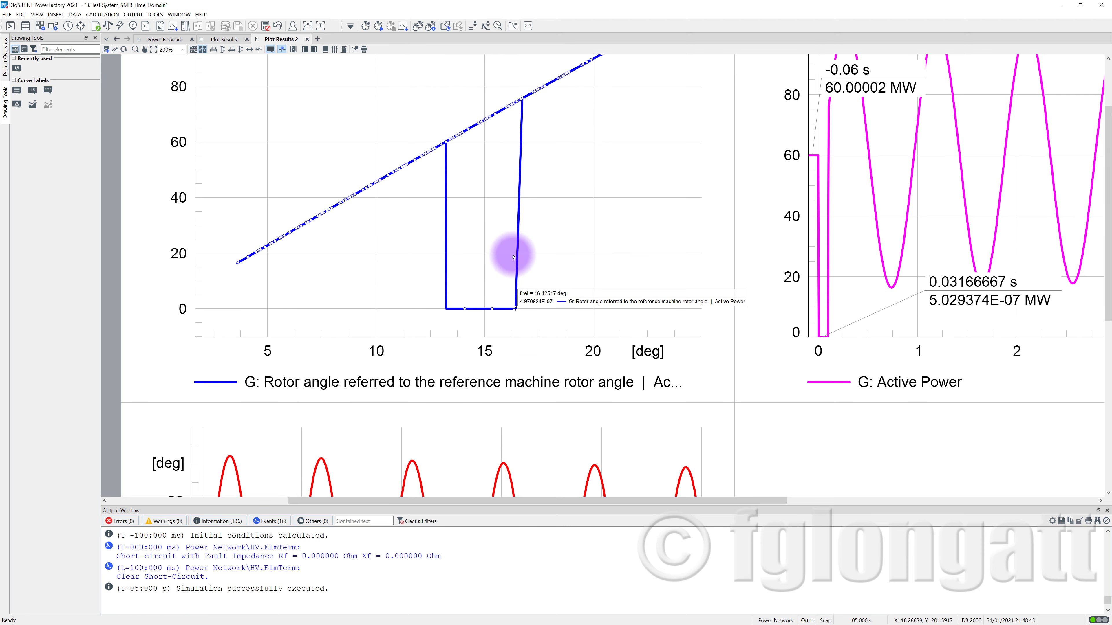
scroll(578, 258, up, 1)
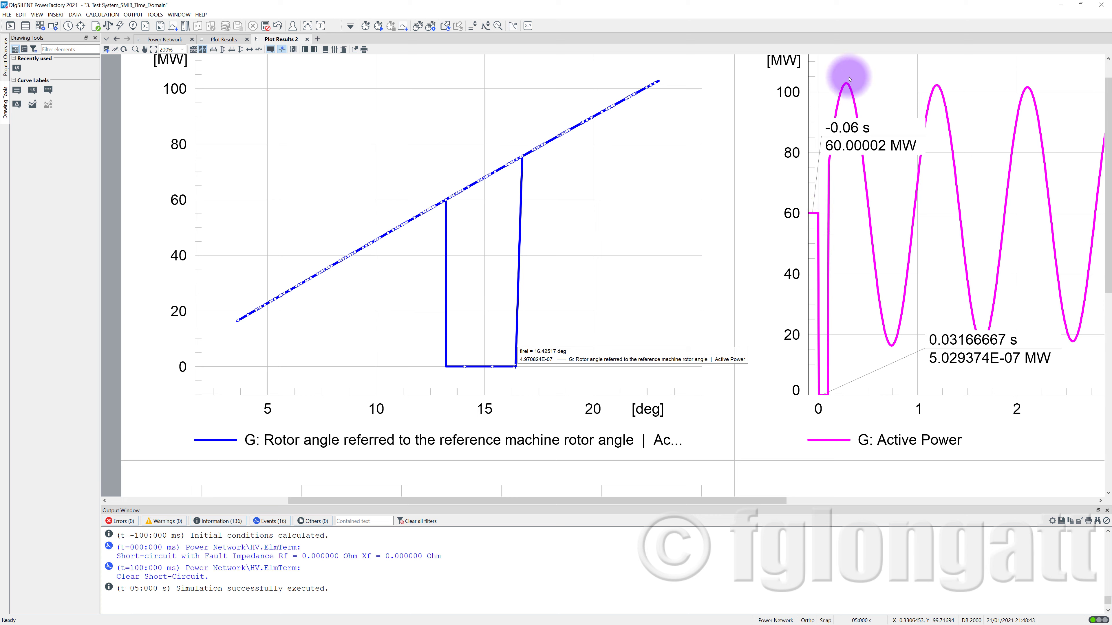
scroll(853, 110, up, 1)
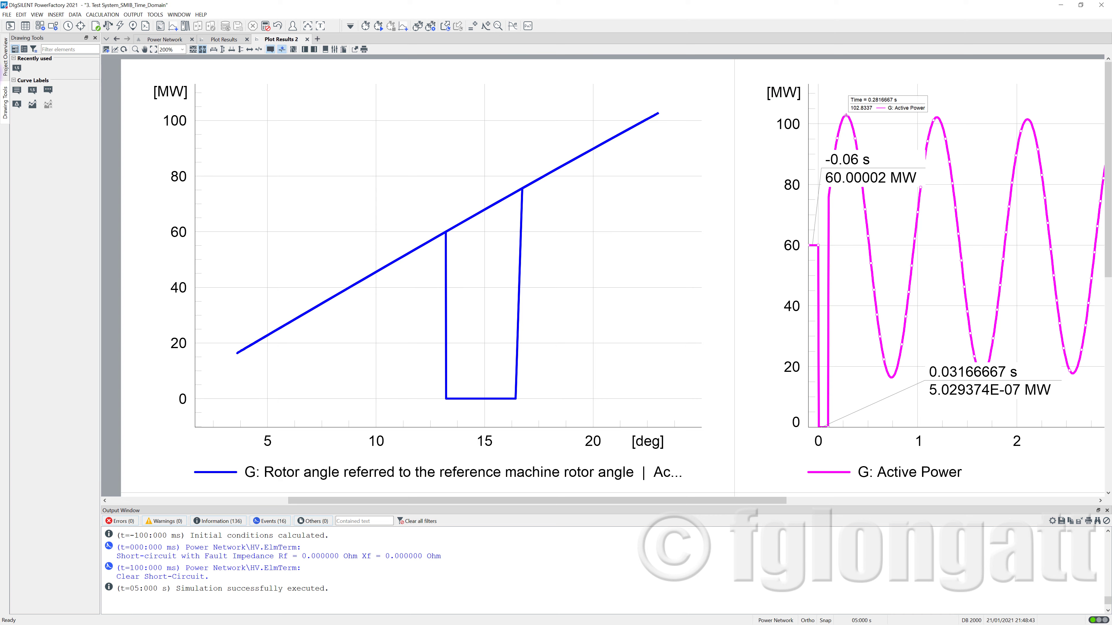
click(16, 68)
key(Escape)
click(881, 92)
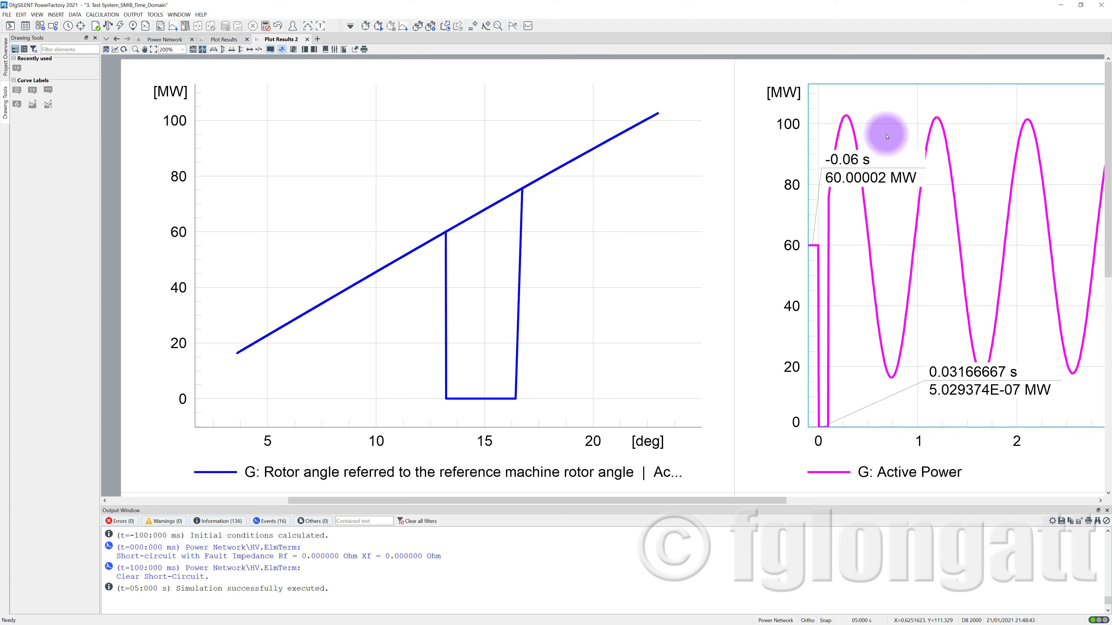
Add a coordinate value label to the first peak of the Active Power curve, at about 0.28 s
click(846, 117)
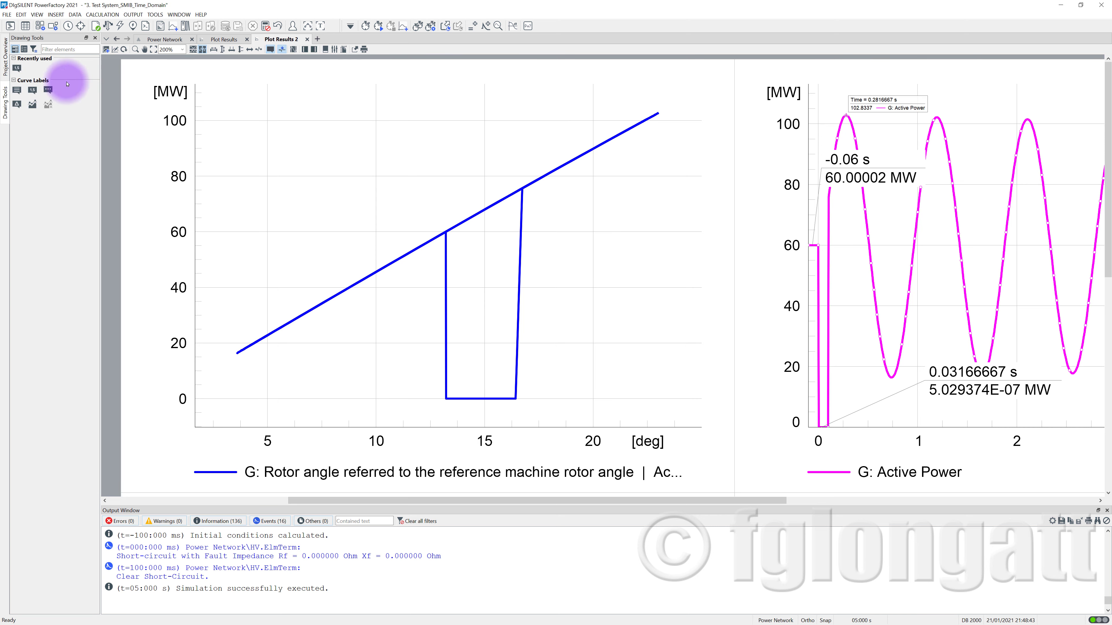
click(18, 69)
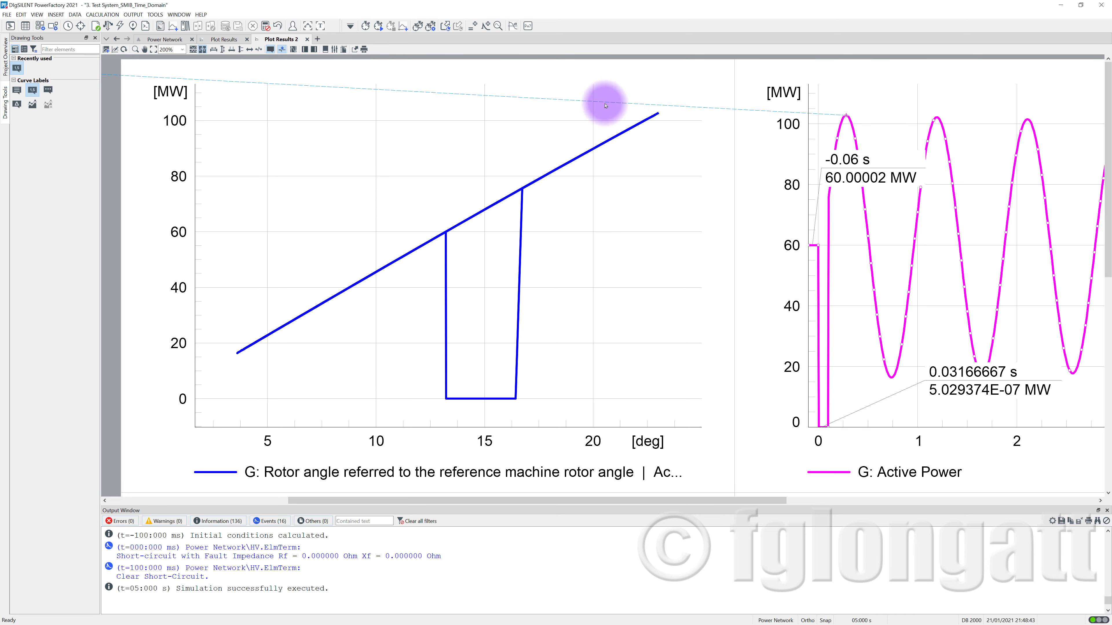
click(932, 111)
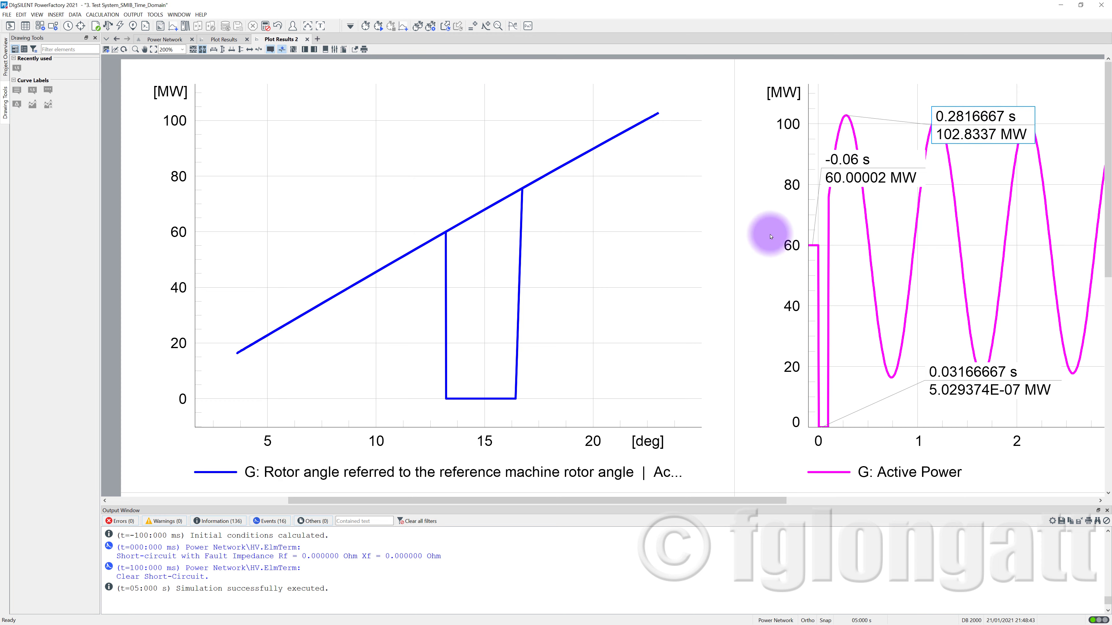
Add a coordinate value label to the first post-fault minimum of the Active Power curve, at about 0.74 s
scroll(834, 304, down, 1)
scroll(834, 304, down, 1)
click(891, 336)
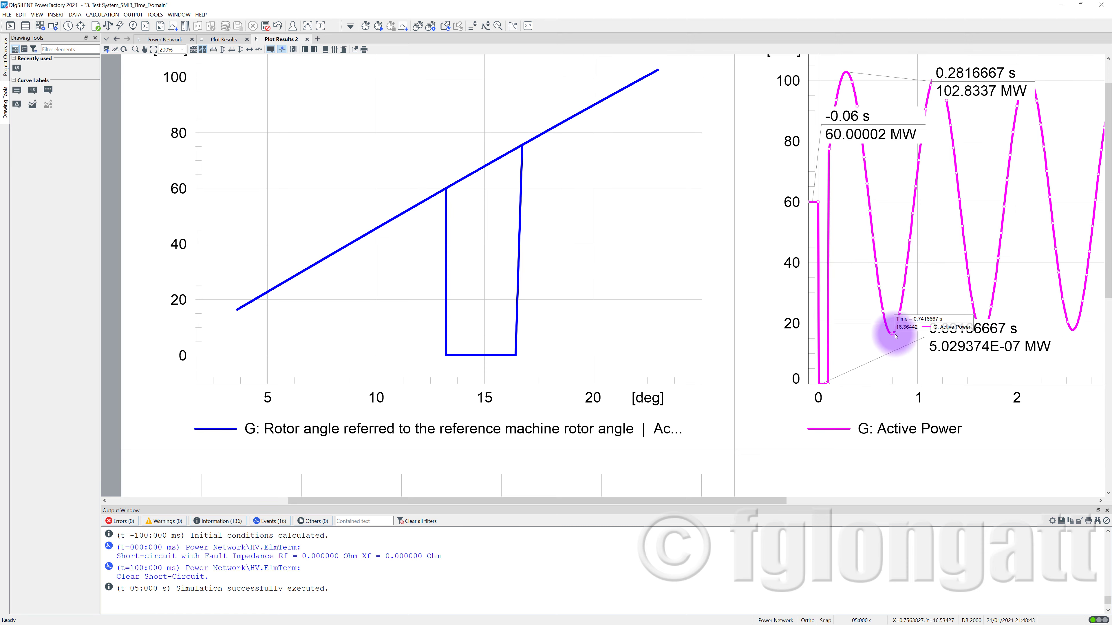
click(33, 97)
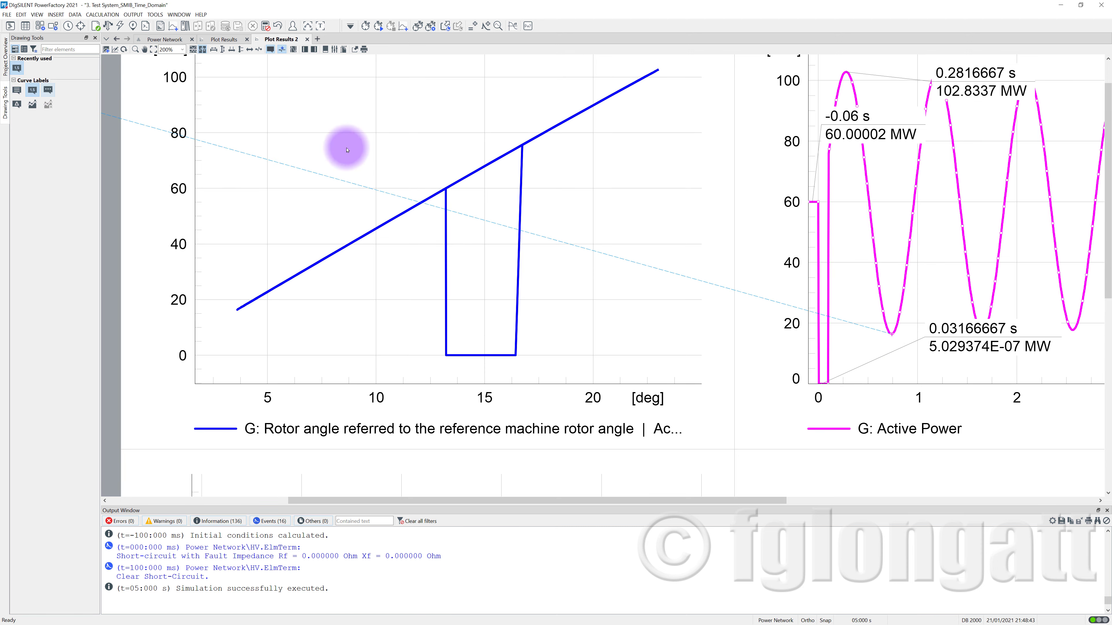
click(854, 342)
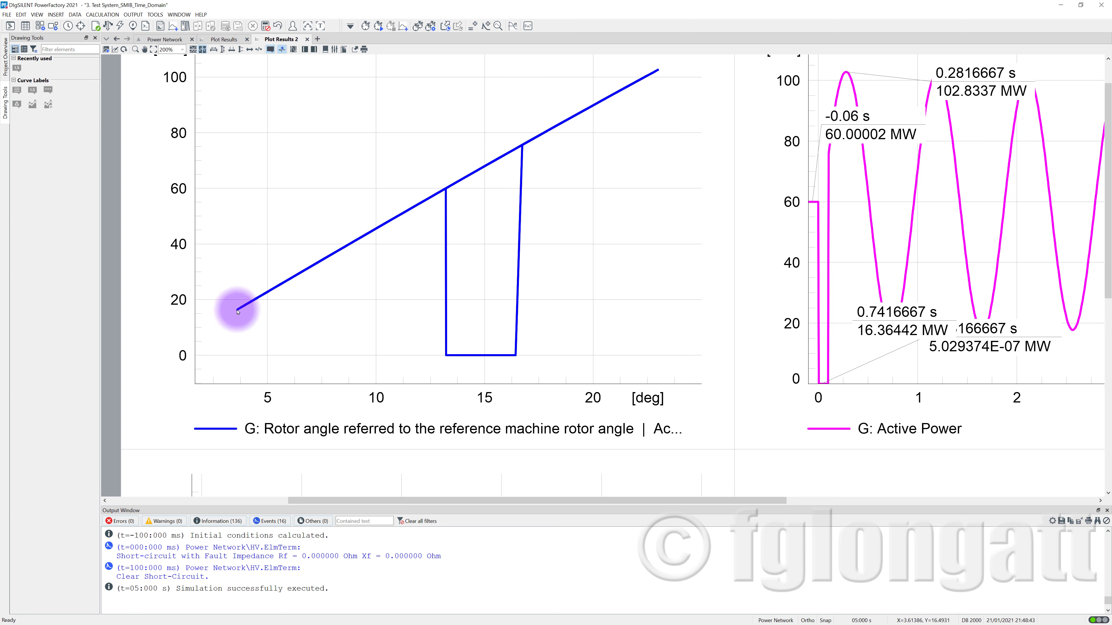
Add coordinate value labels to the lowest and highest end points of the XY power versus rotor angle curve
click(238, 311)
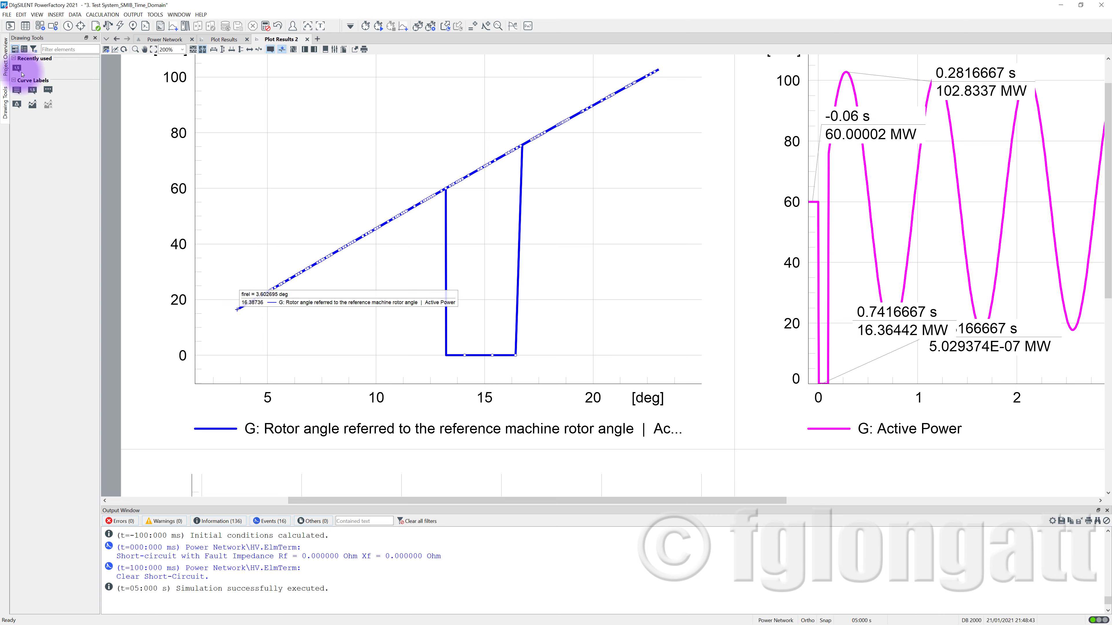
click(353, 356)
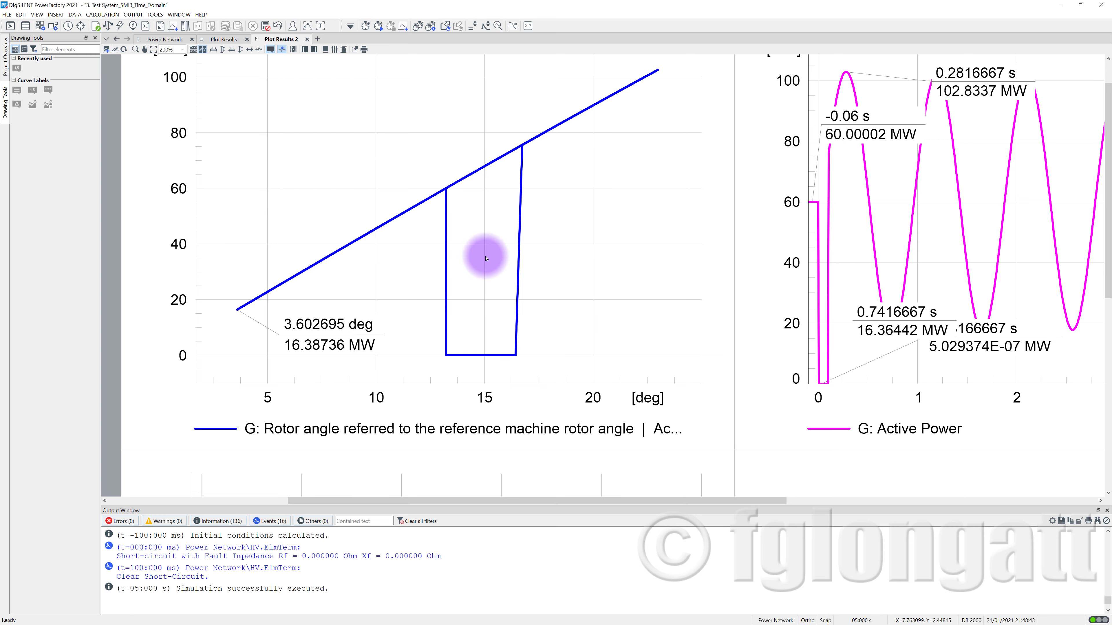
scroll(647, 132, up, 1)
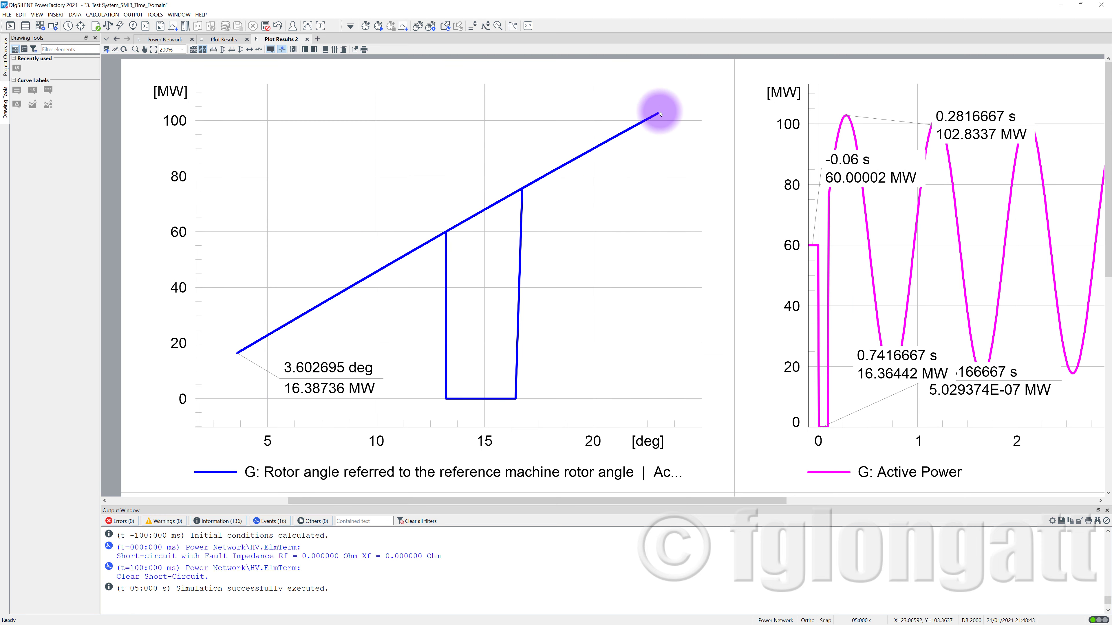
mouse_move(662, 117)
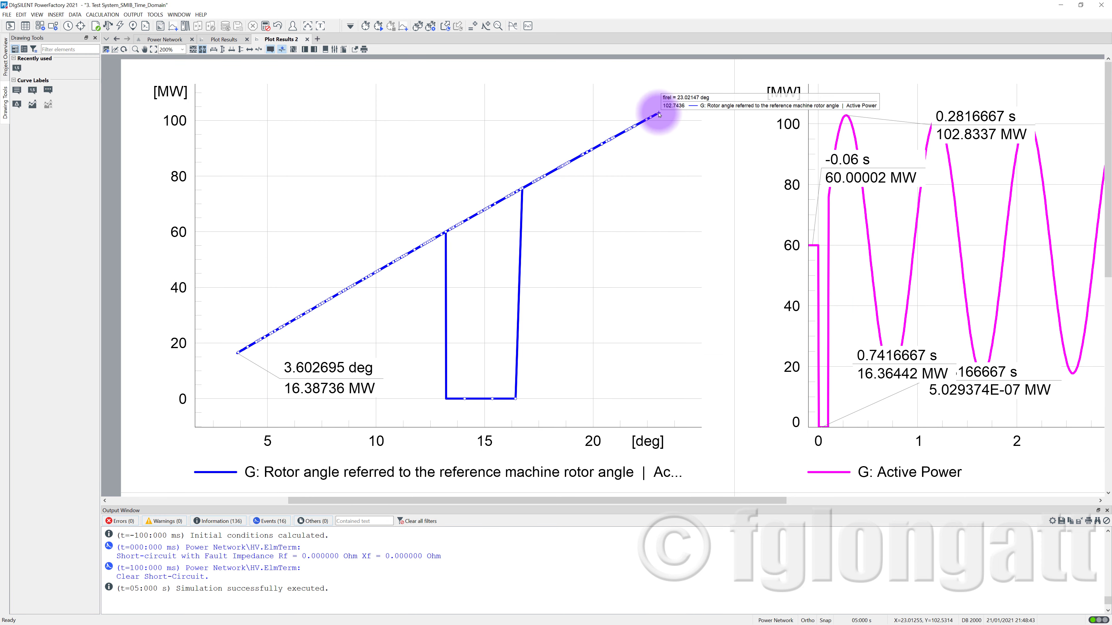
click(32, 89)
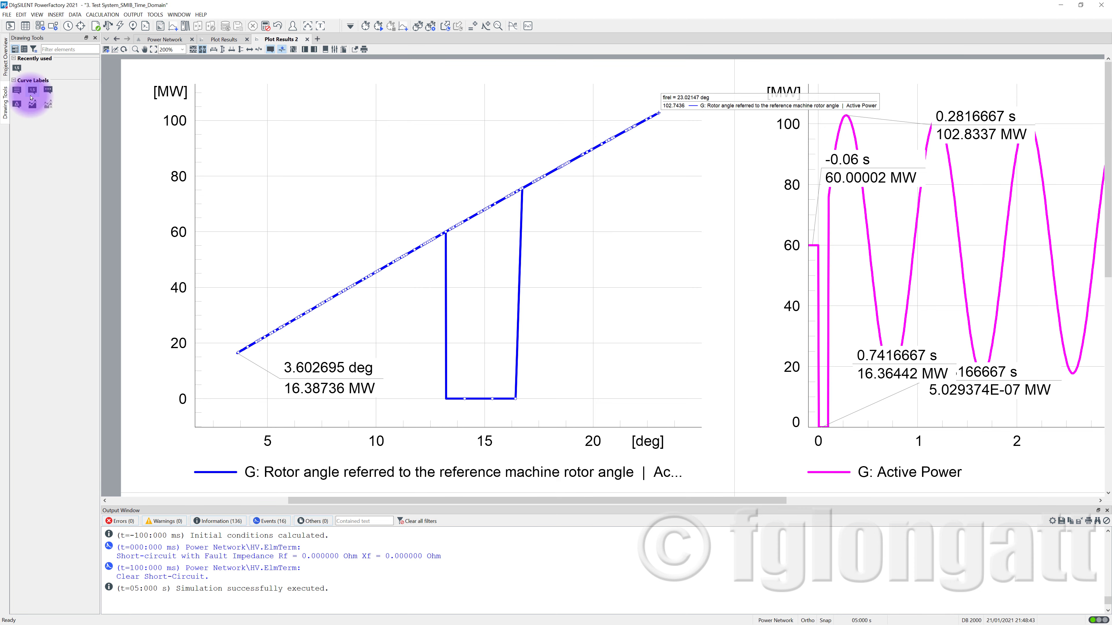
click(675, 104)
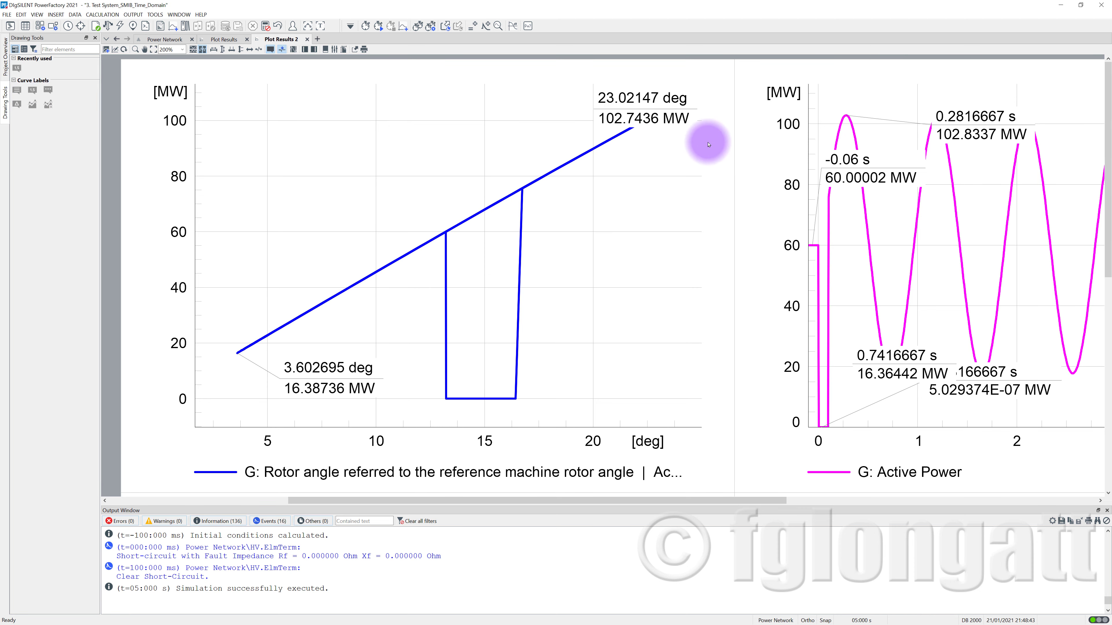
Add a coordinate value label to the first peak of the rotor angle time curve, at about 0.27 s
scroll(141, 357, down, 4)
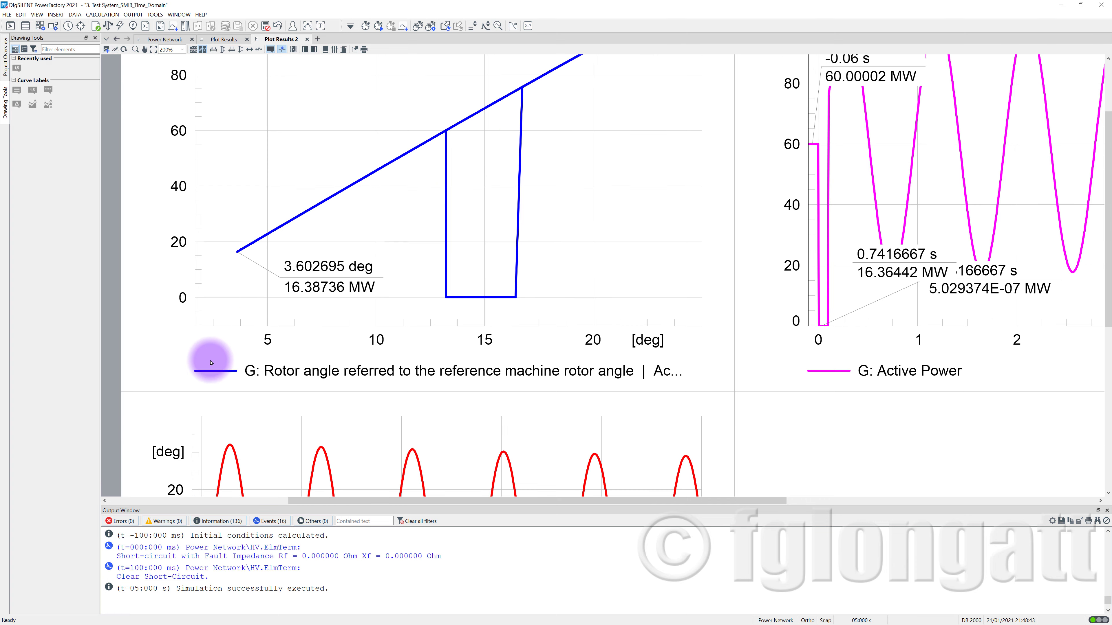
scroll(211, 359, down, 3)
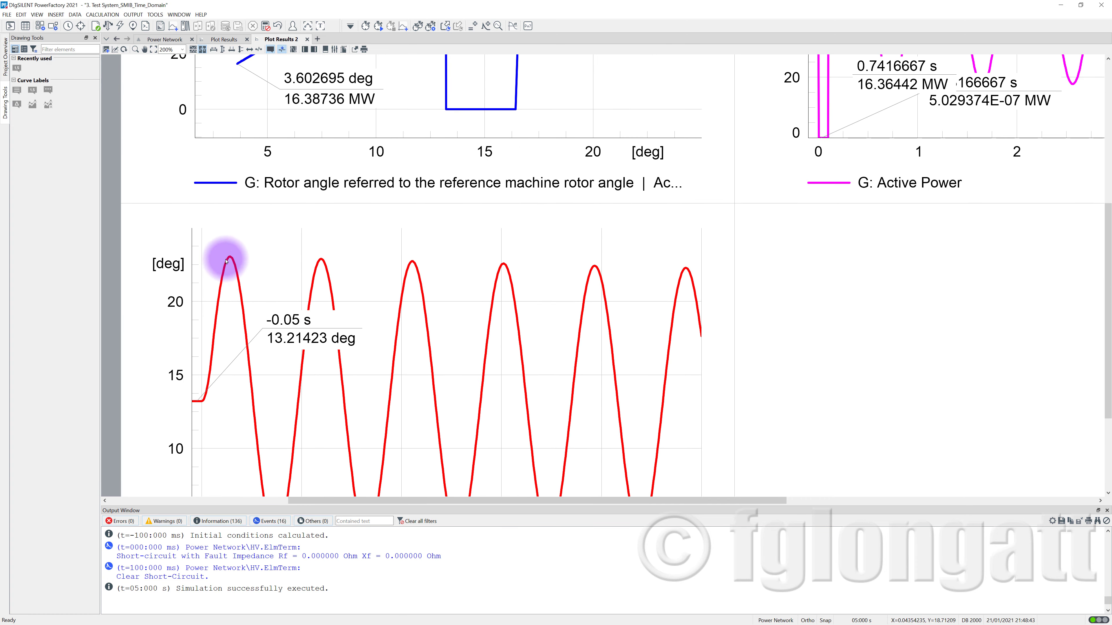
click(229, 257)
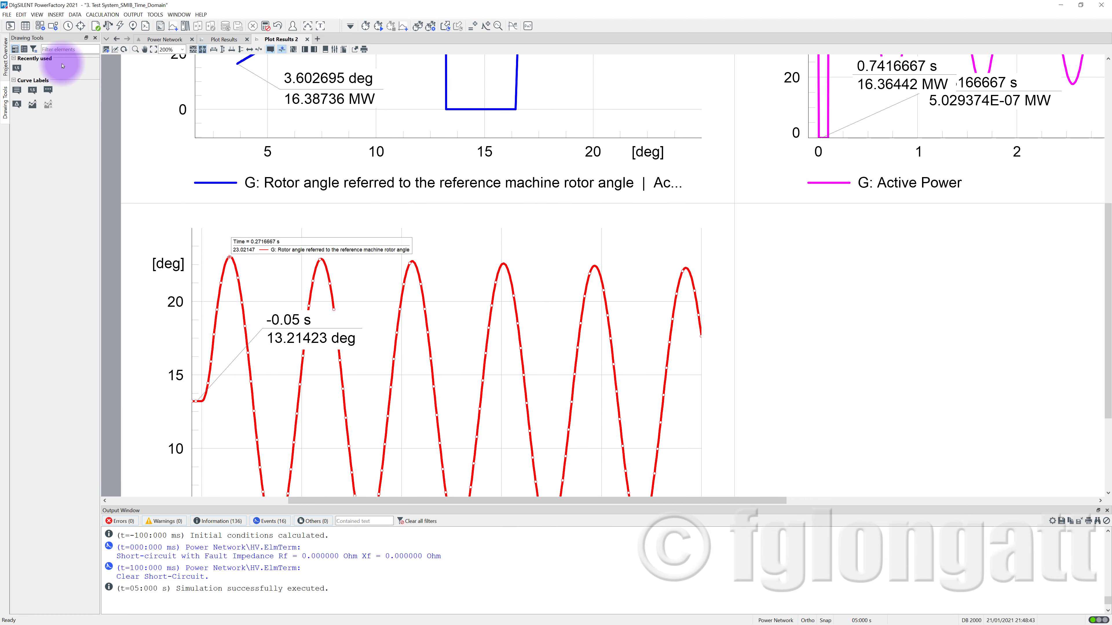
click(17, 68)
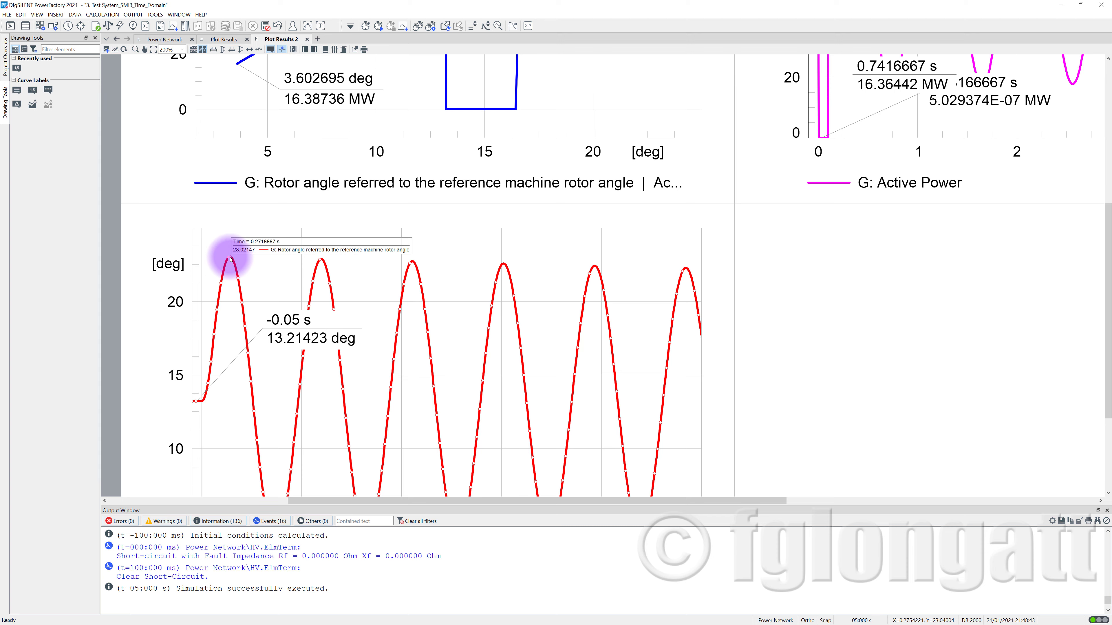
click(16, 68)
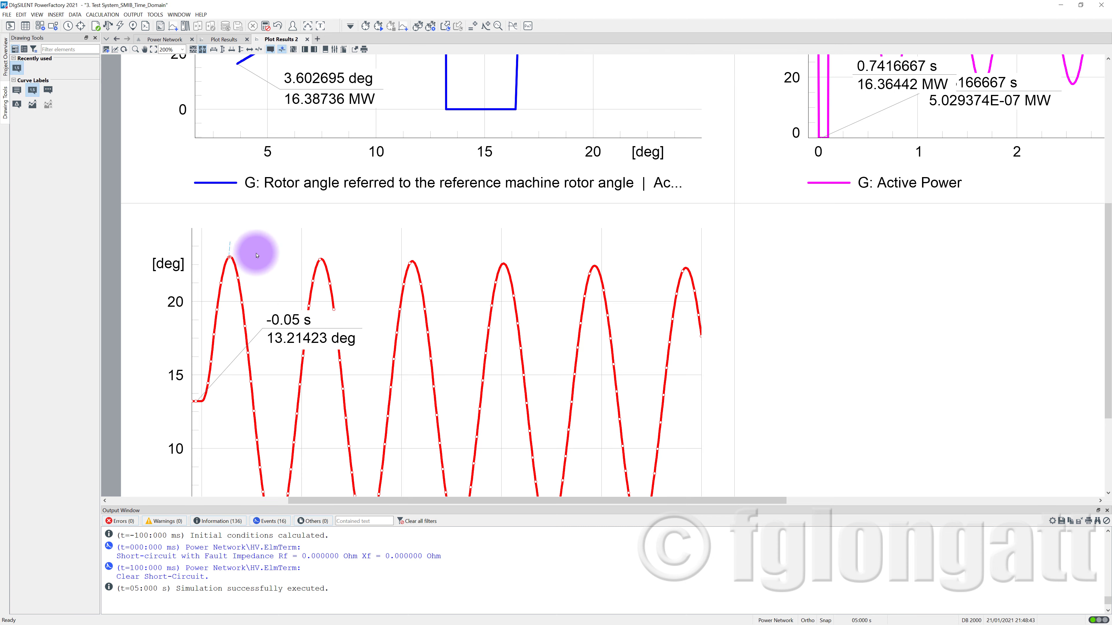
click(286, 259)
scroll(329, 282, down, 3)
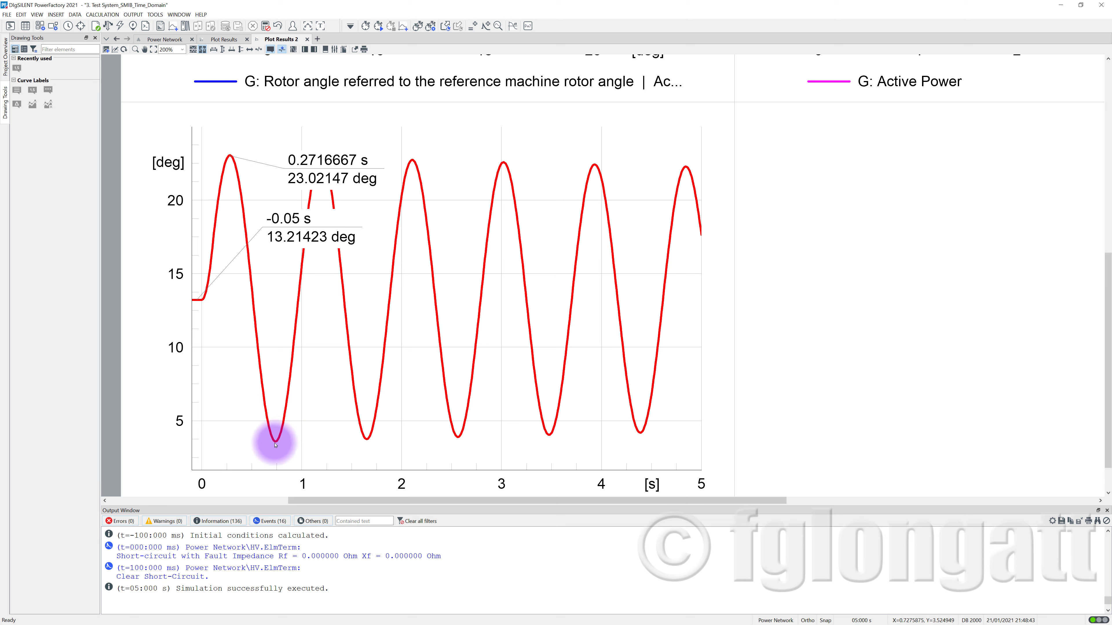
Add a coordinate value label to the first minimum of the rotor angle time curve, at about 0.74 s
mouse_move(276, 442)
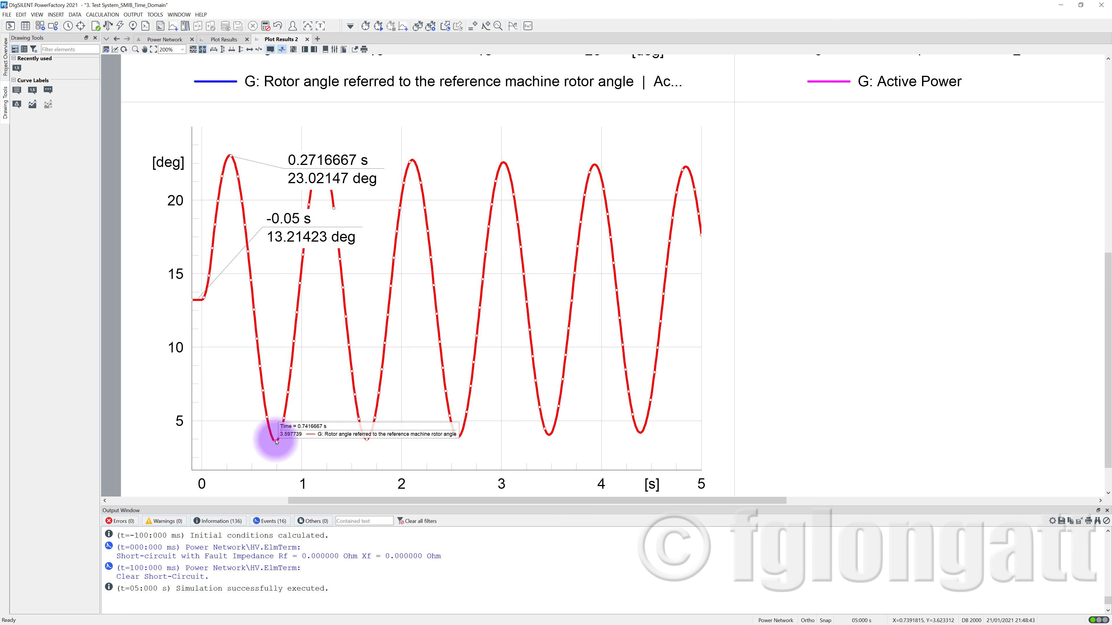
click(16, 68)
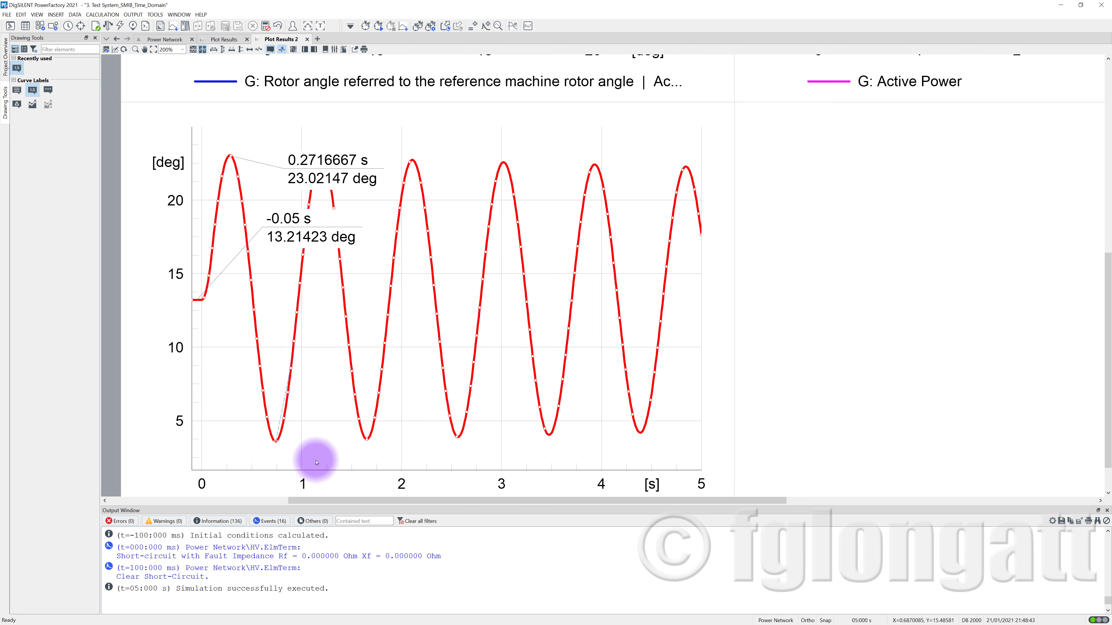
click(321, 451)
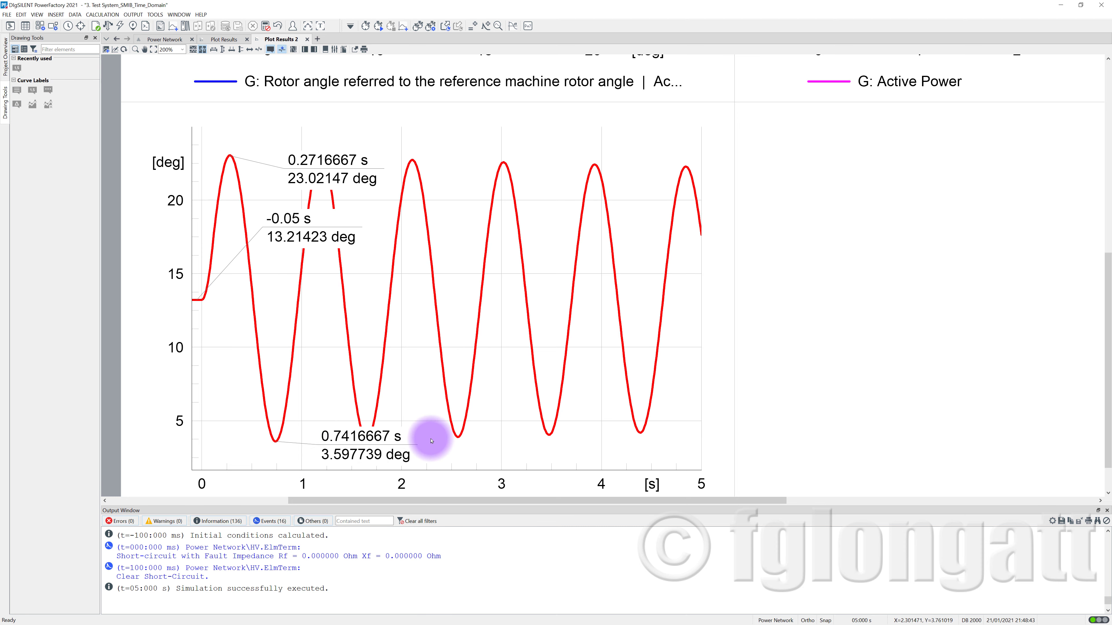
scroll(428, 439, up, 8)
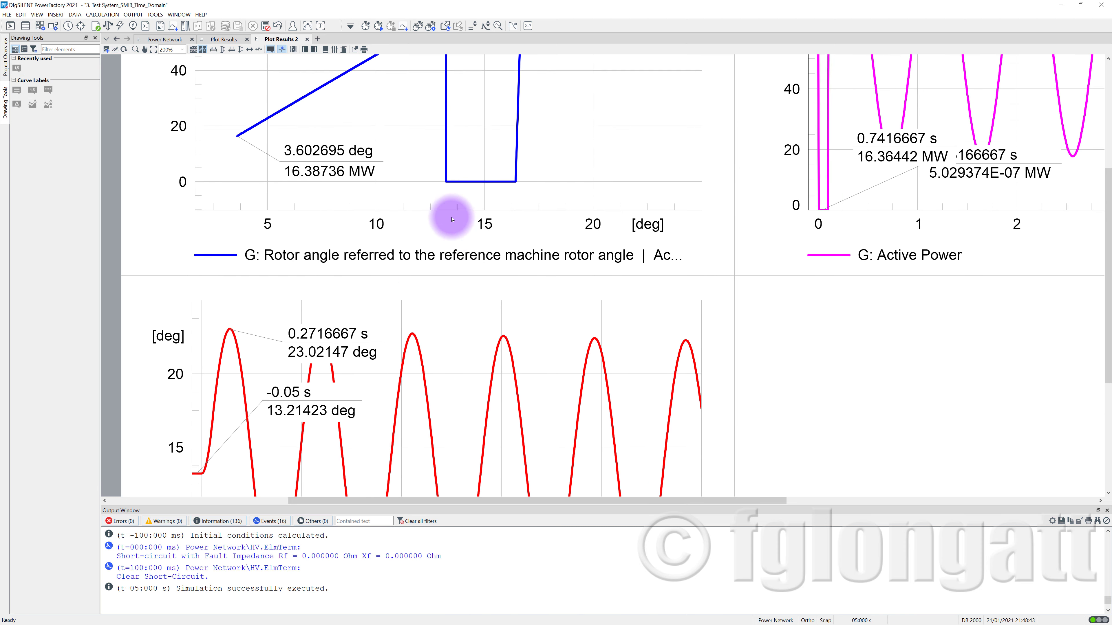
scroll(458, 220, down, 5)
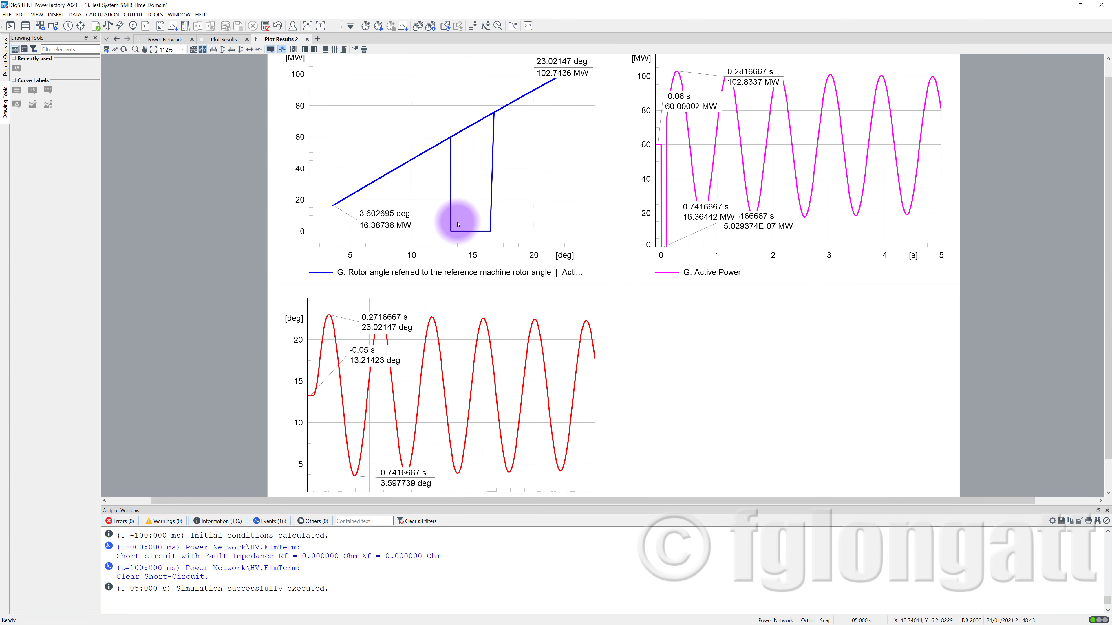
scroll(458, 224, down, 1)
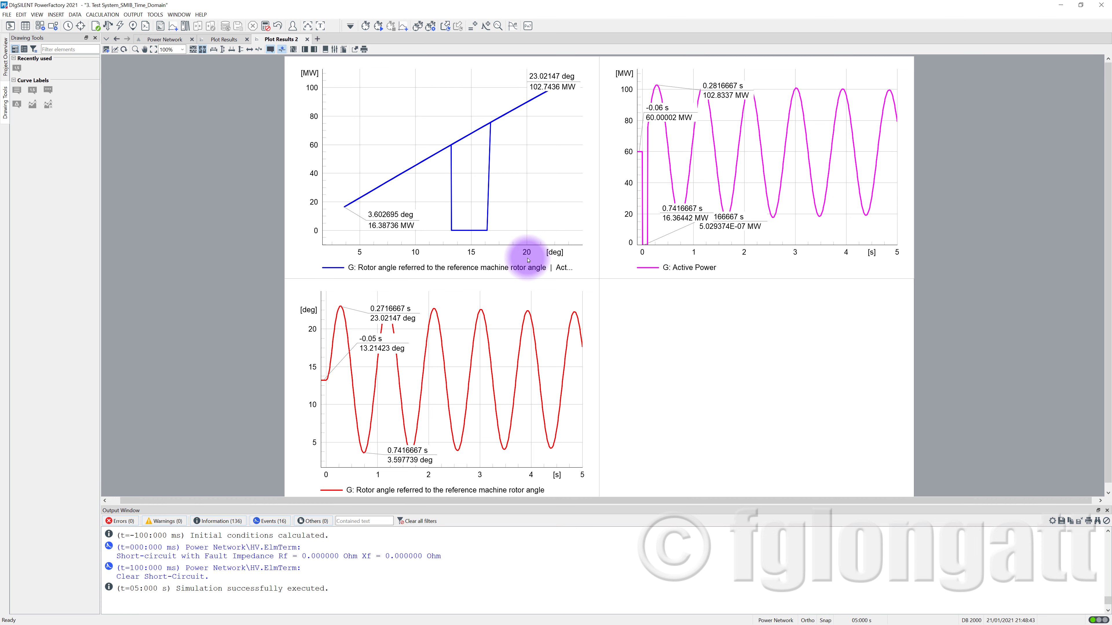
Recalculate the initial conditions from the speed and rotor angle plot page and review the list of fault simulation events
click(213, 42)
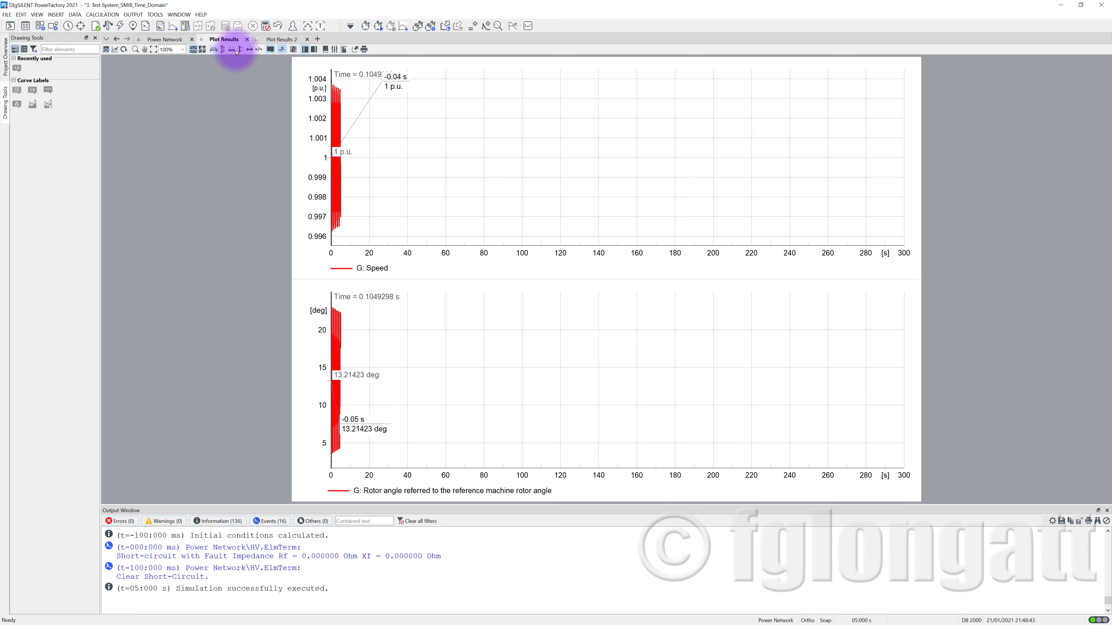
click(366, 26)
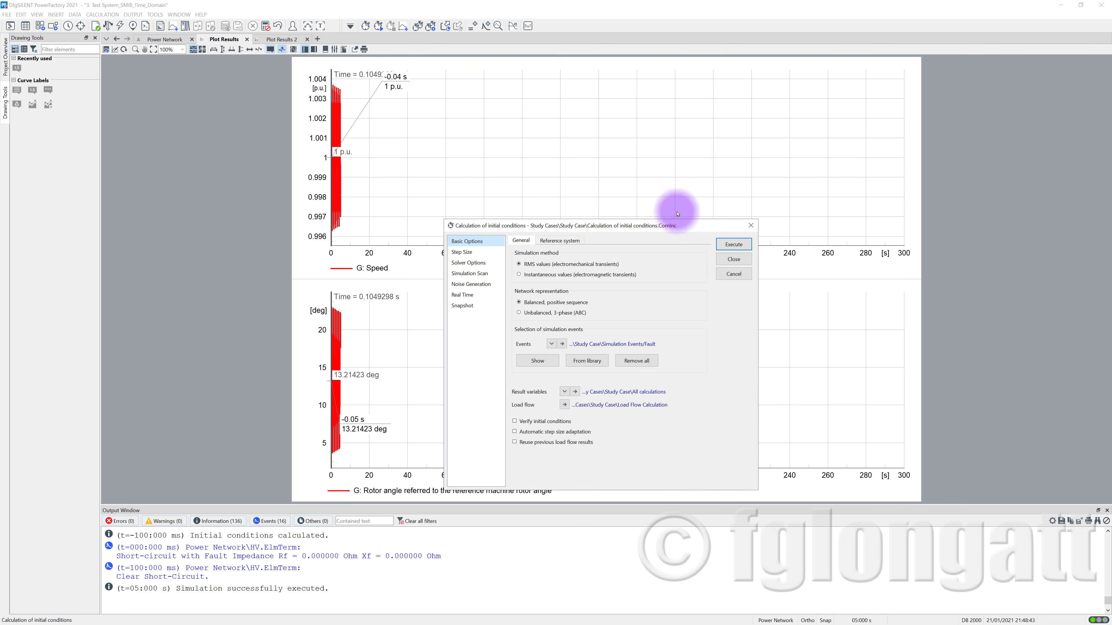
click(722, 242)
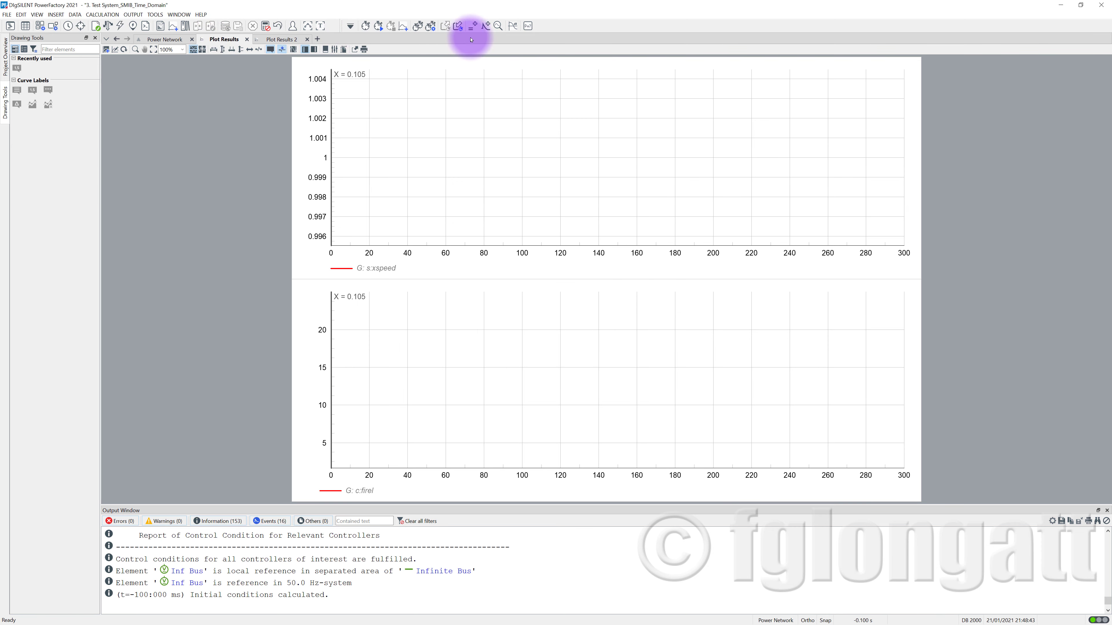
click(485, 26)
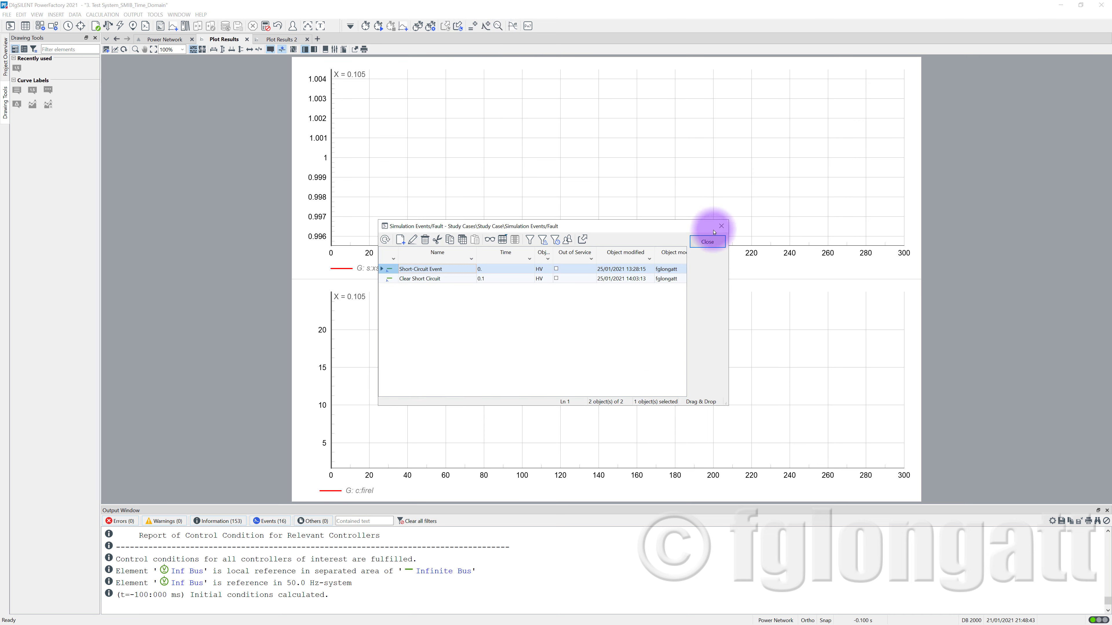
click(706, 242)
Run the simulation with a stop time of 5 s and fit the time axis of the speed and rotor angle plots
click(379, 26)
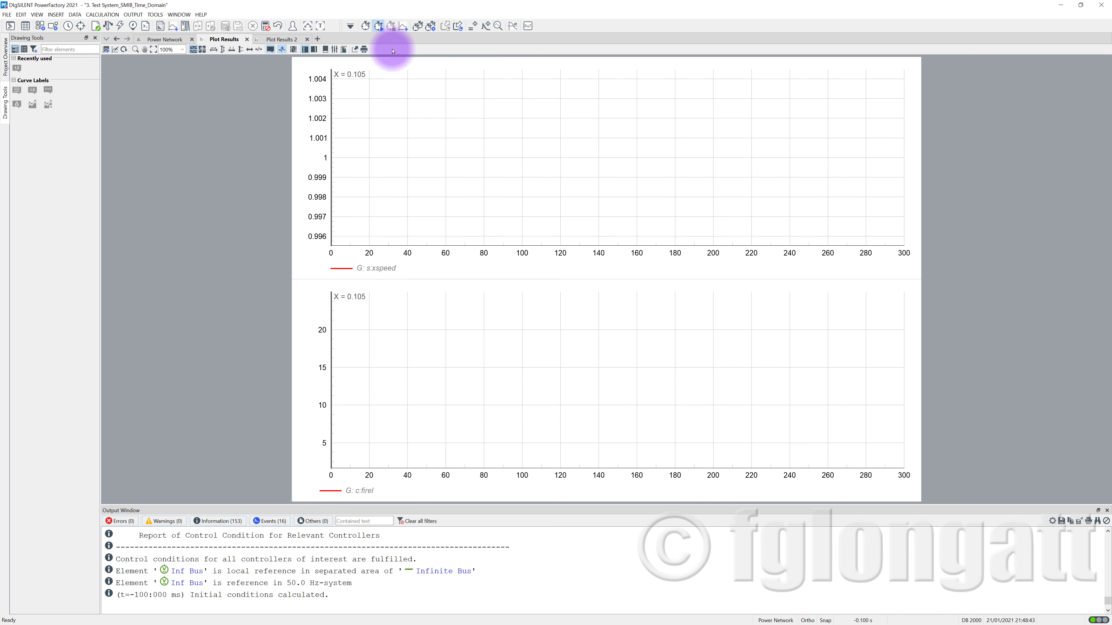
double_click(560, 269)
text(5.)
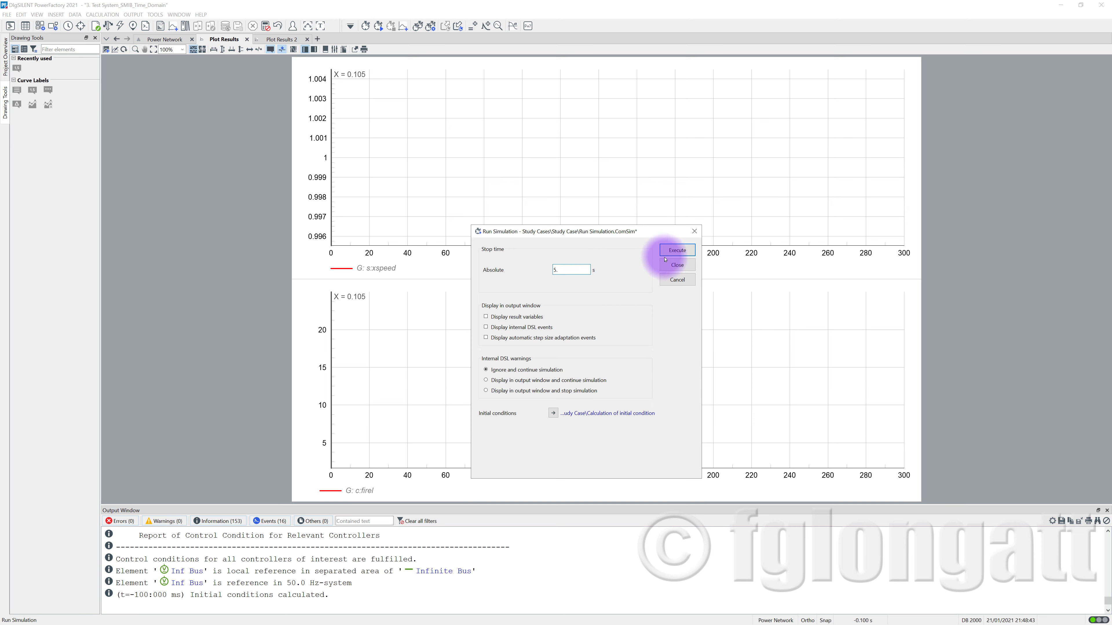
click(677, 249)
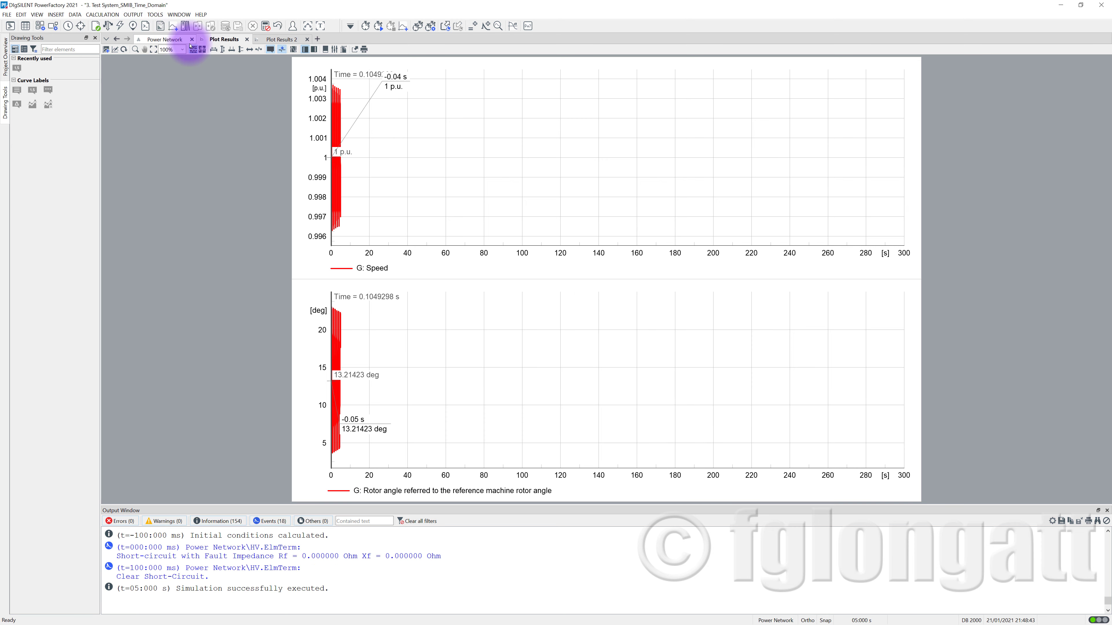
click(224, 50)
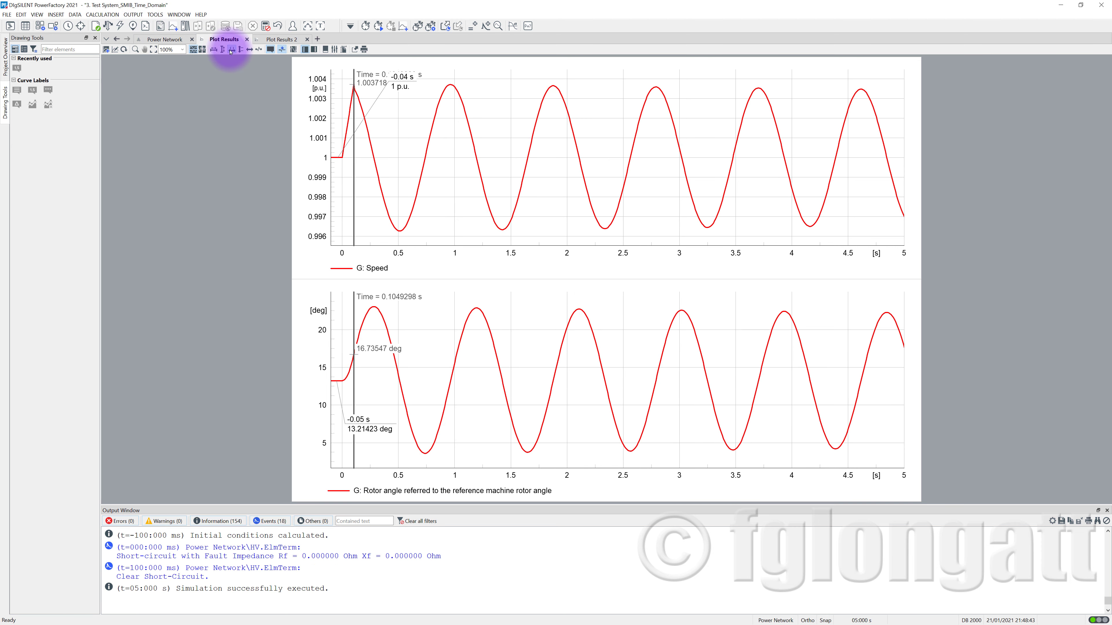
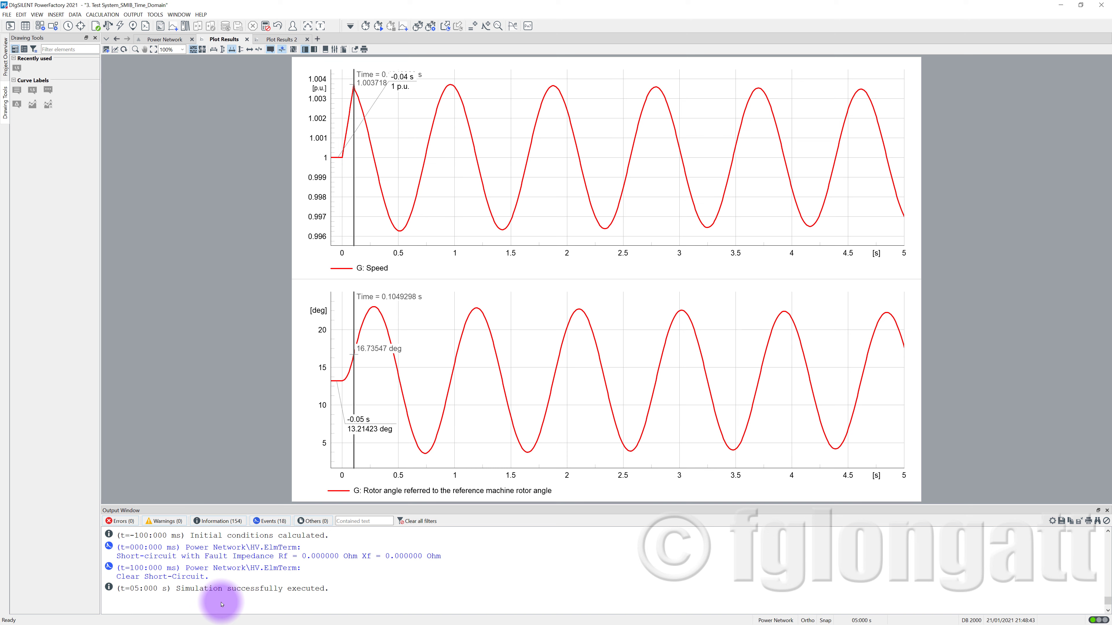
Recalculate the initial conditions and create a Loss of Synchronism Scan Module (ScnSync) in the study case's Simulation Scan folder
click(369, 28)
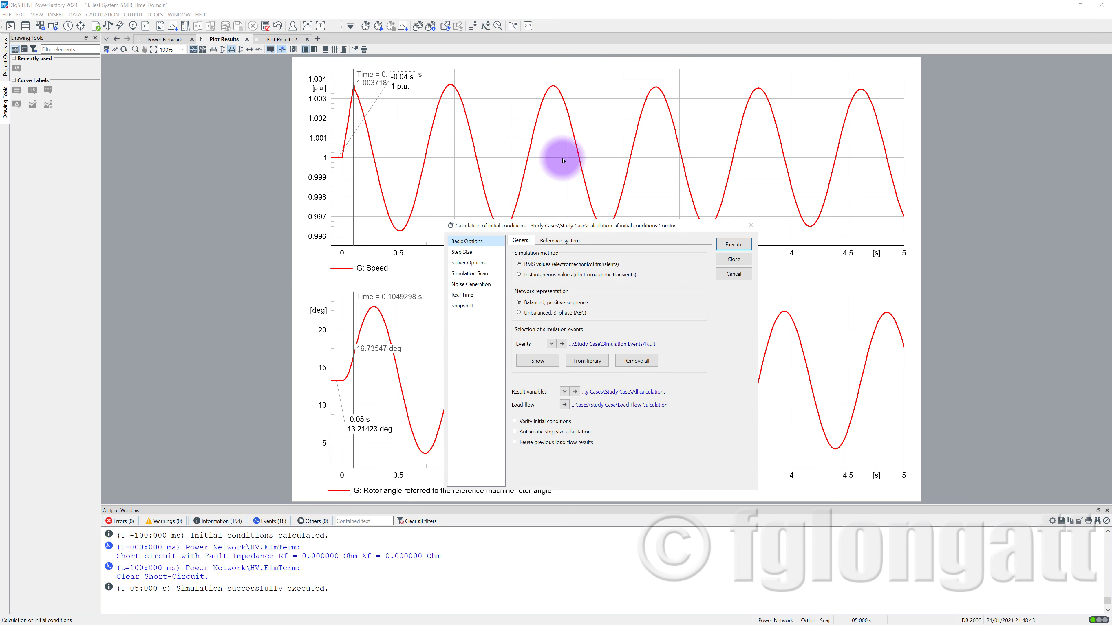
click(738, 242)
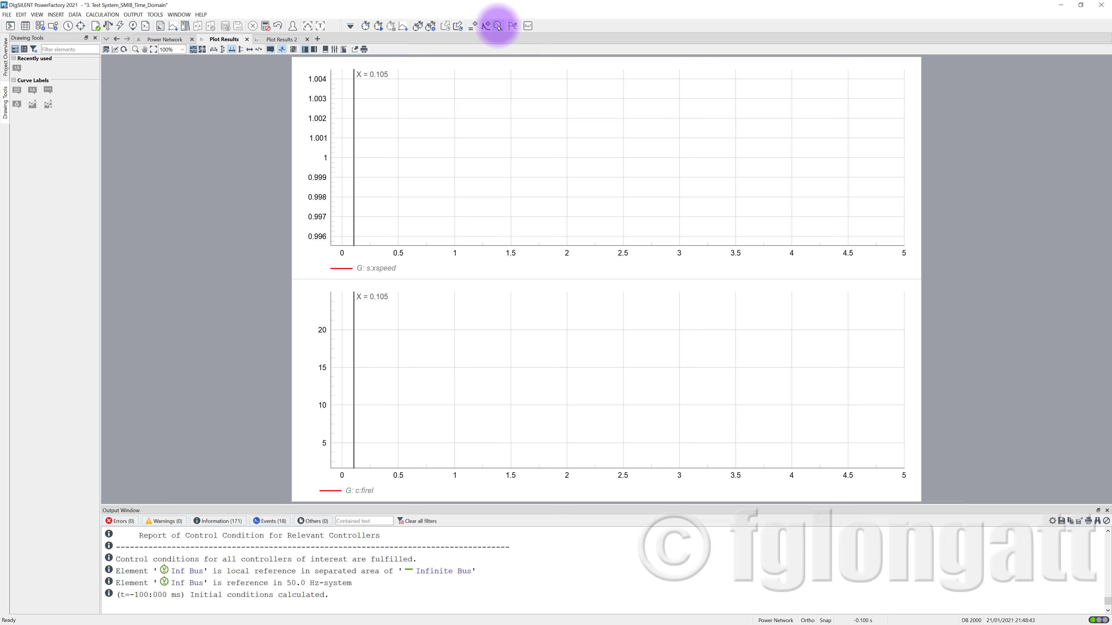
click(498, 26)
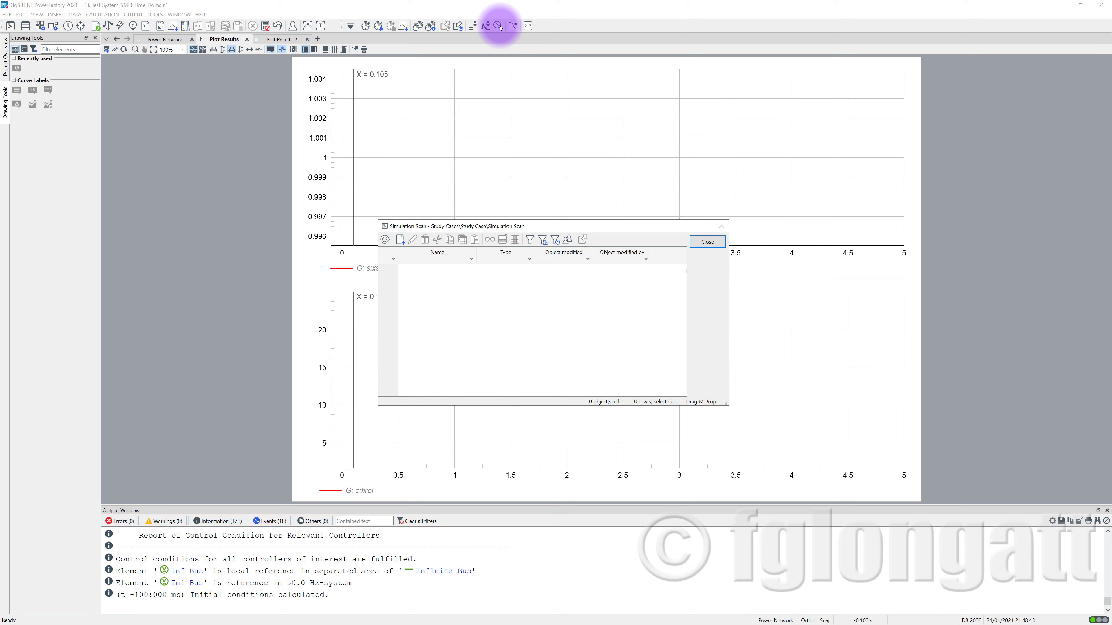
click(400, 240)
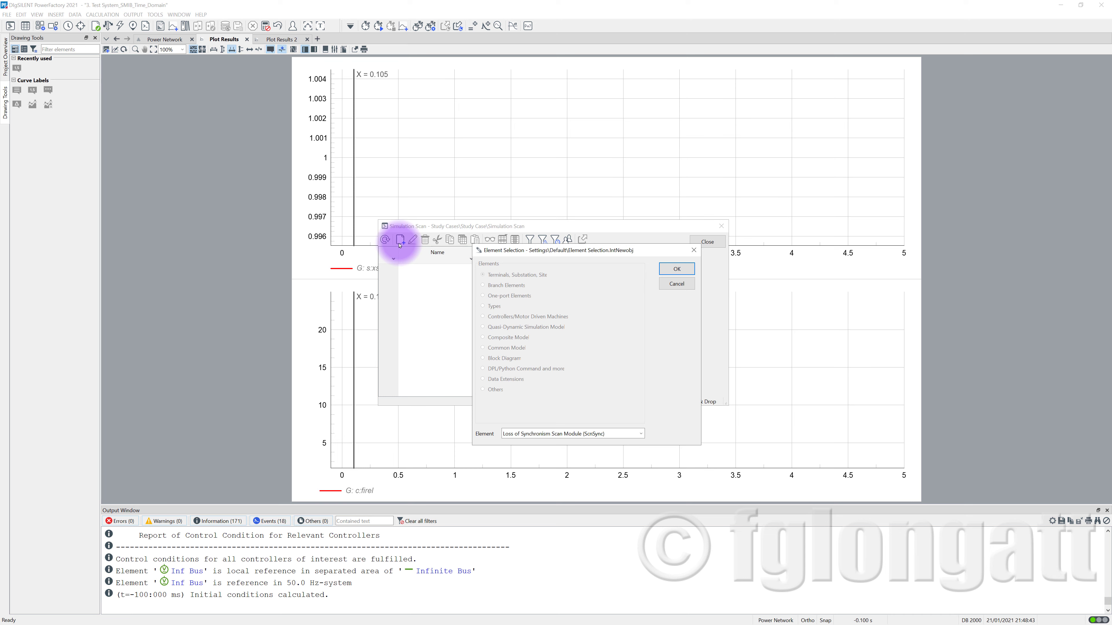
click(641, 434)
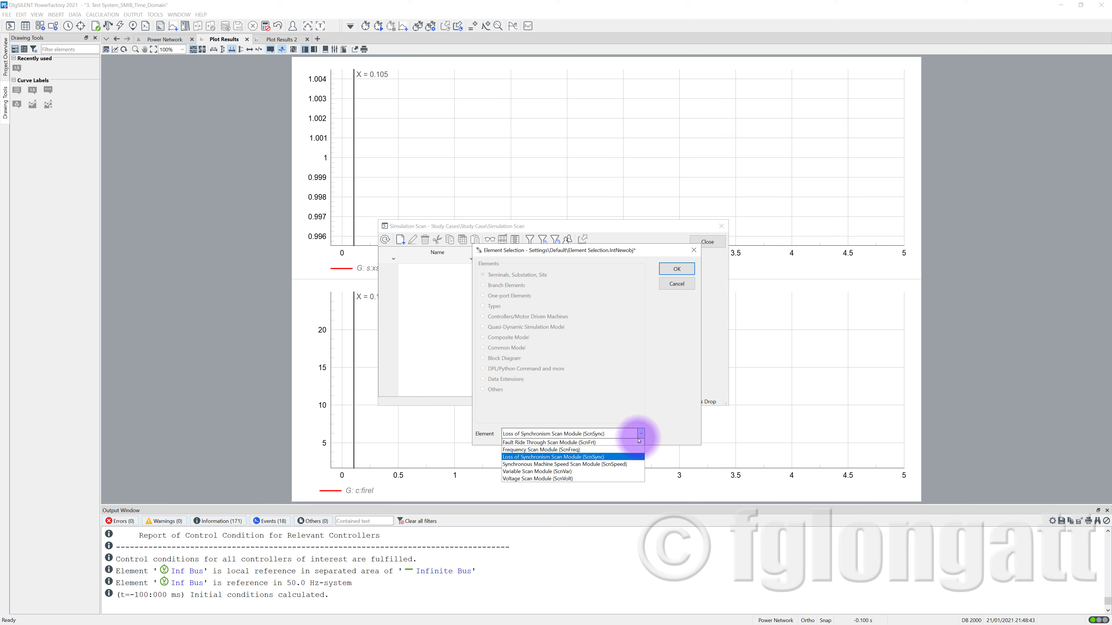
click(611, 458)
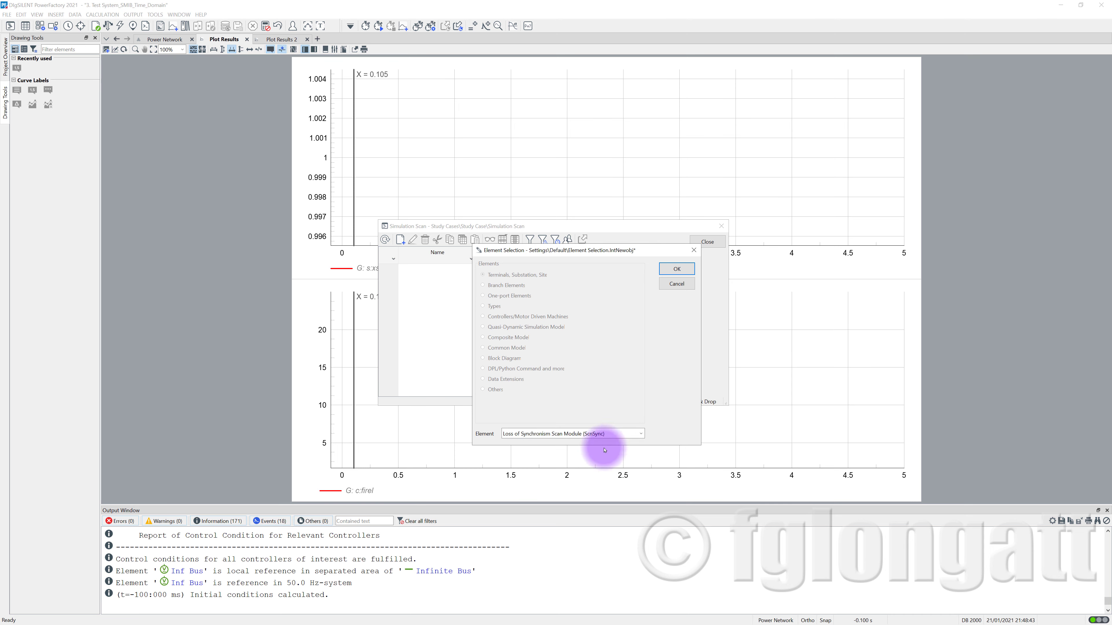
click(677, 268)
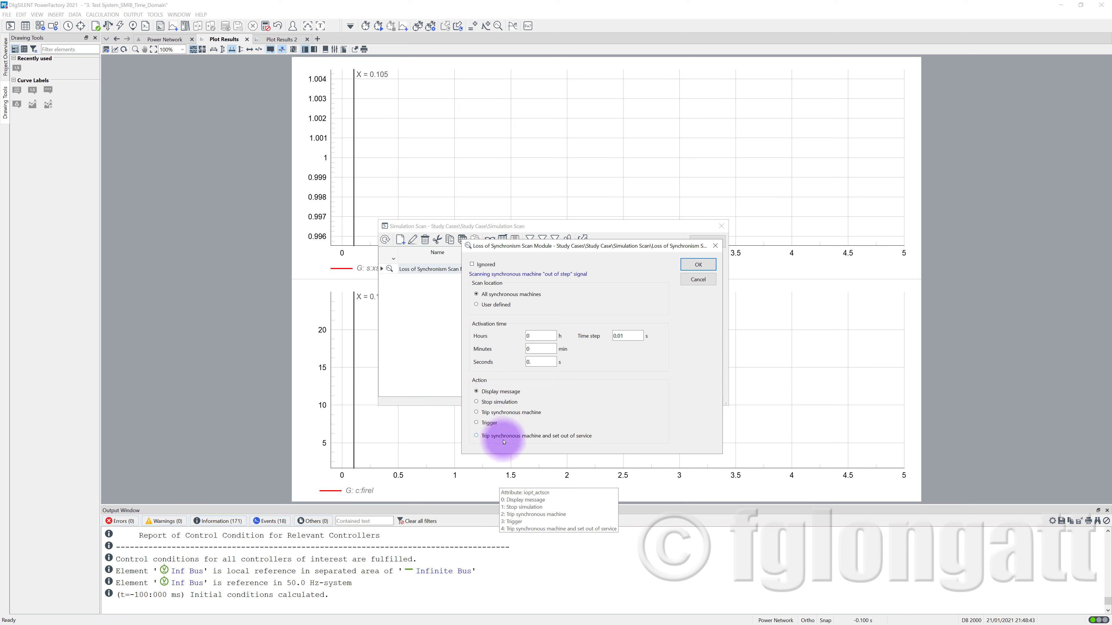
Set the Loss of Synchronism Scan Module's action to Stop simulation and close the scan module list
click(490, 405)
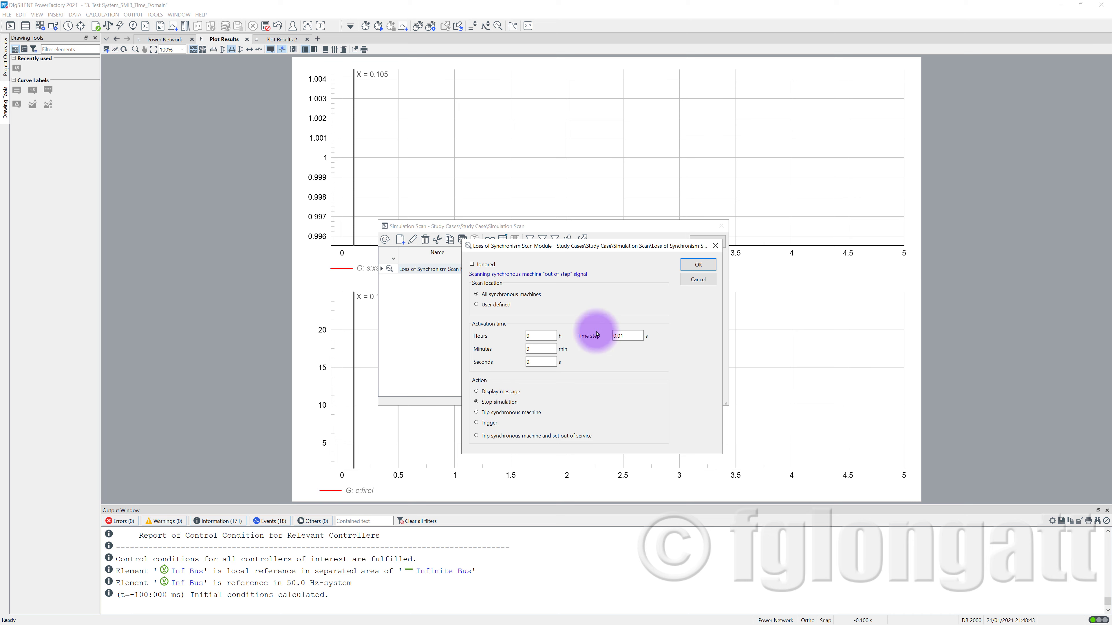
click(697, 265)
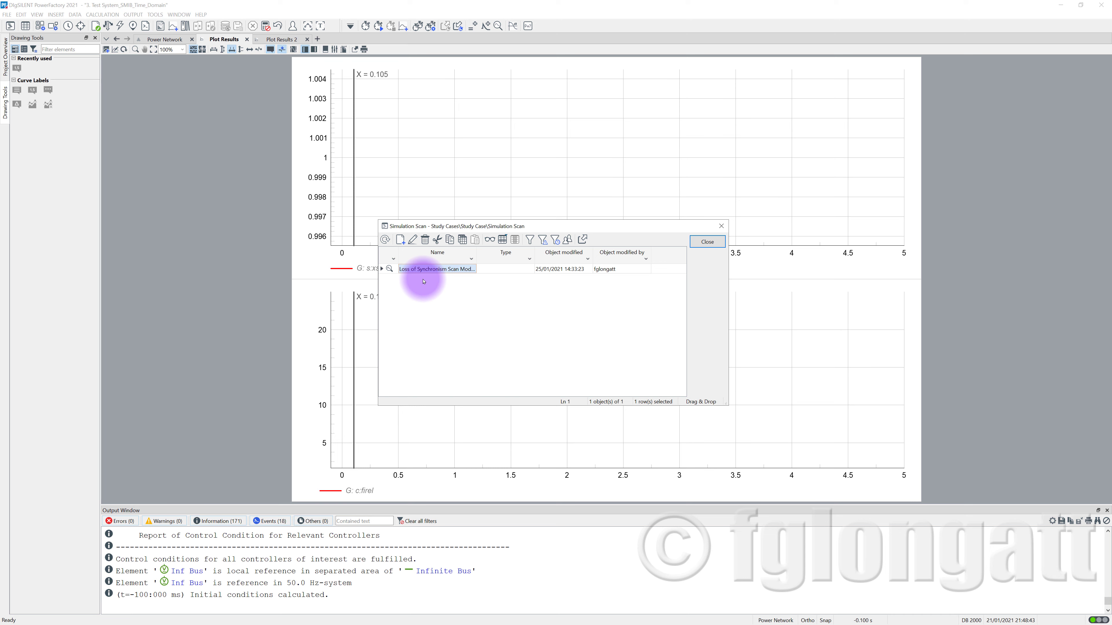
click(700, 242)
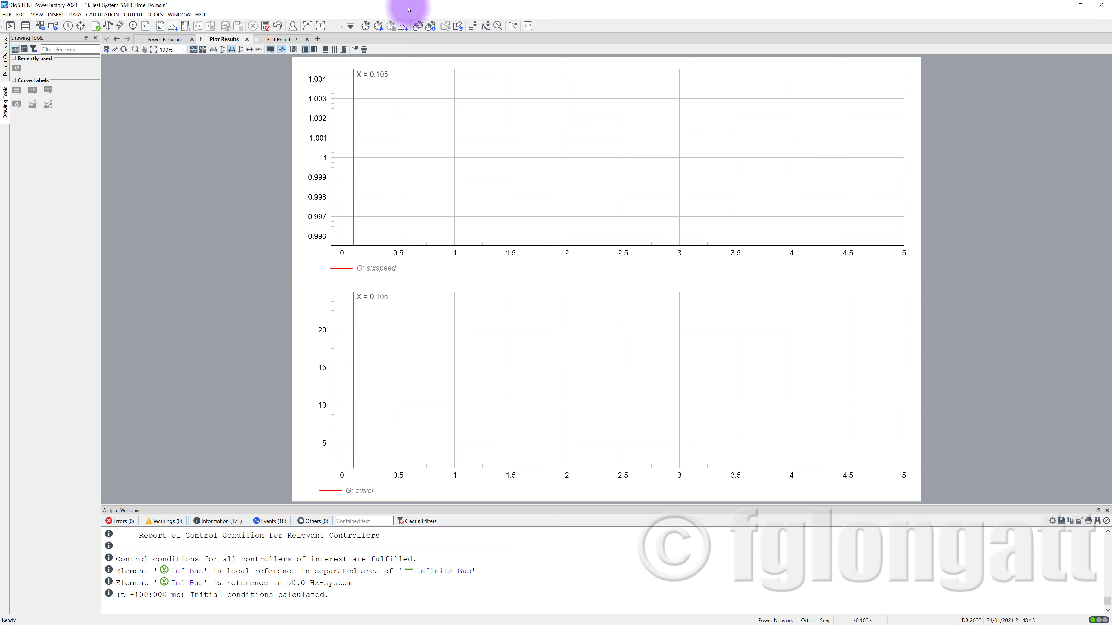
Activate the simulation scan in the initial conditions calculation, execute it and rerun the simulation to 5 s
click(365, 27)
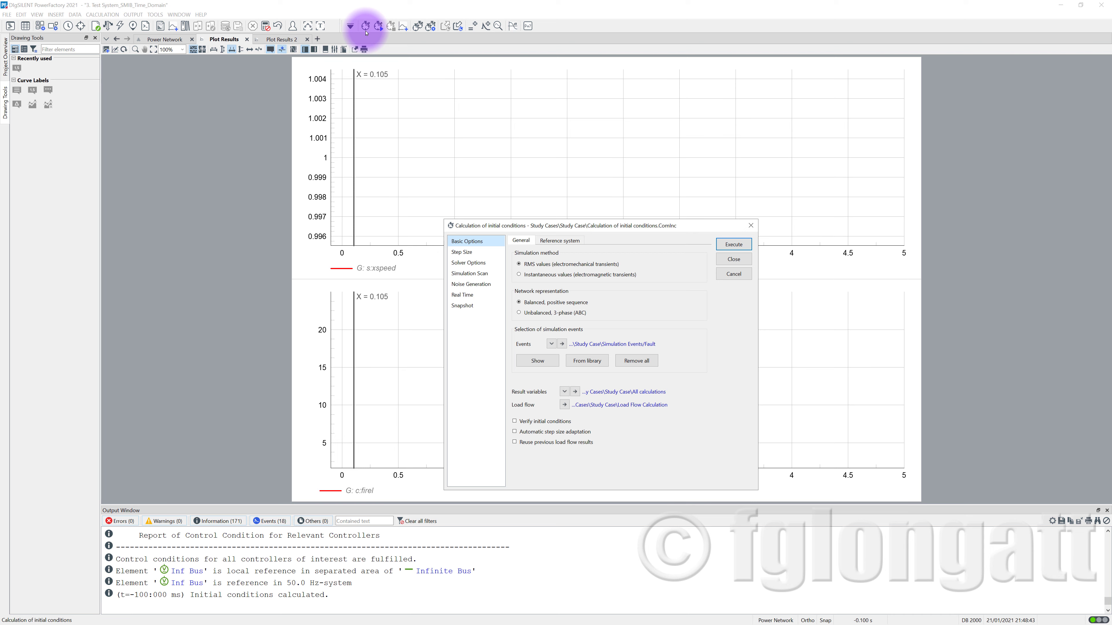
click(465, 275)
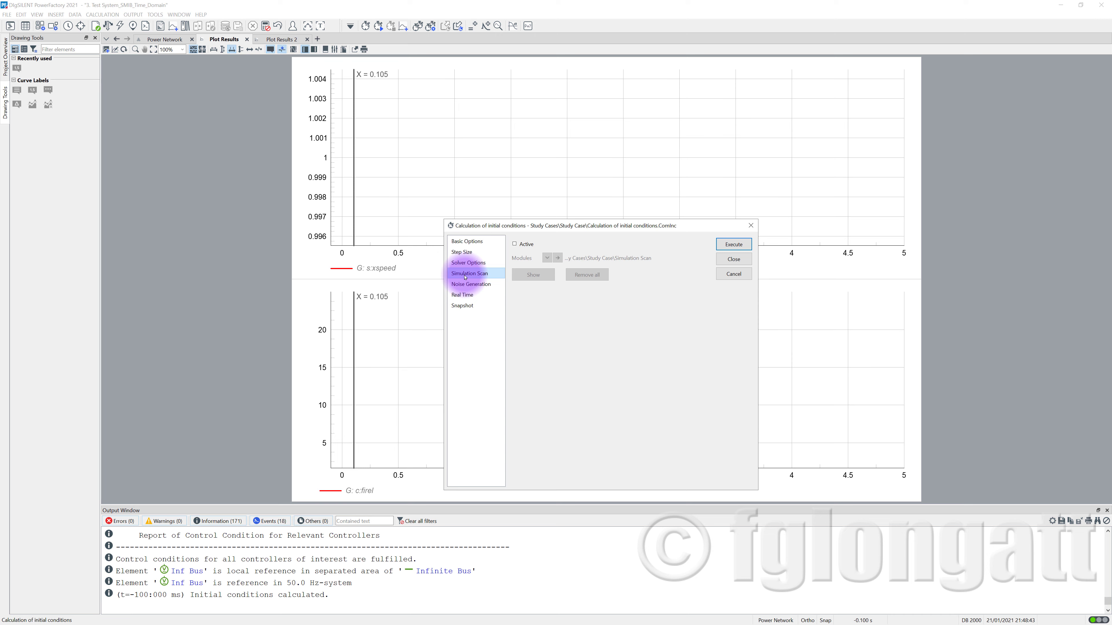
click(514, 244)
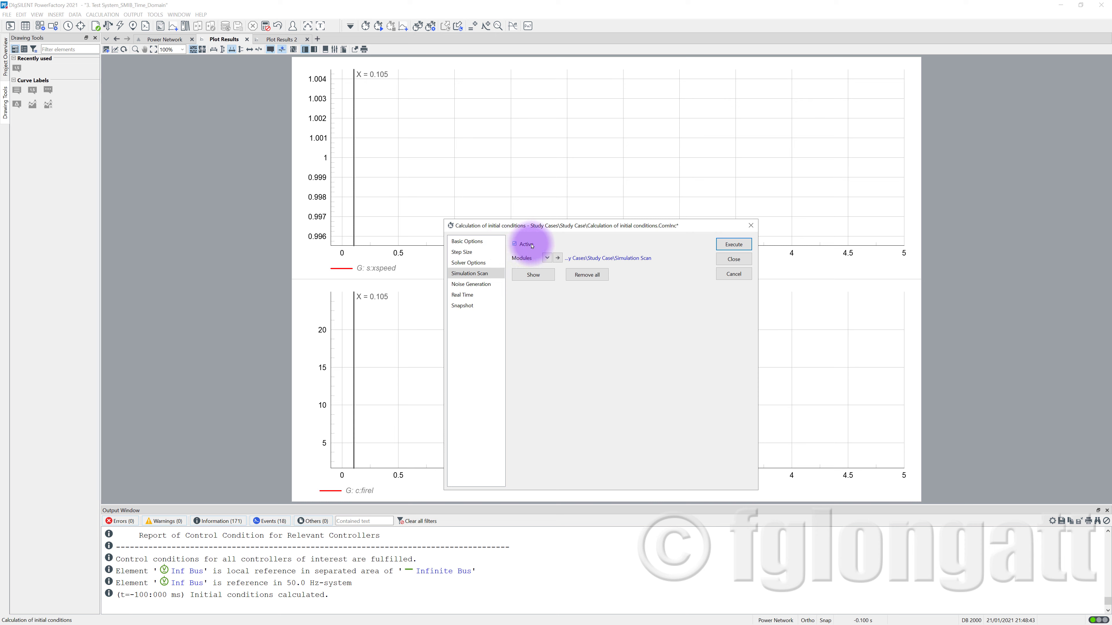
click(726, 244)
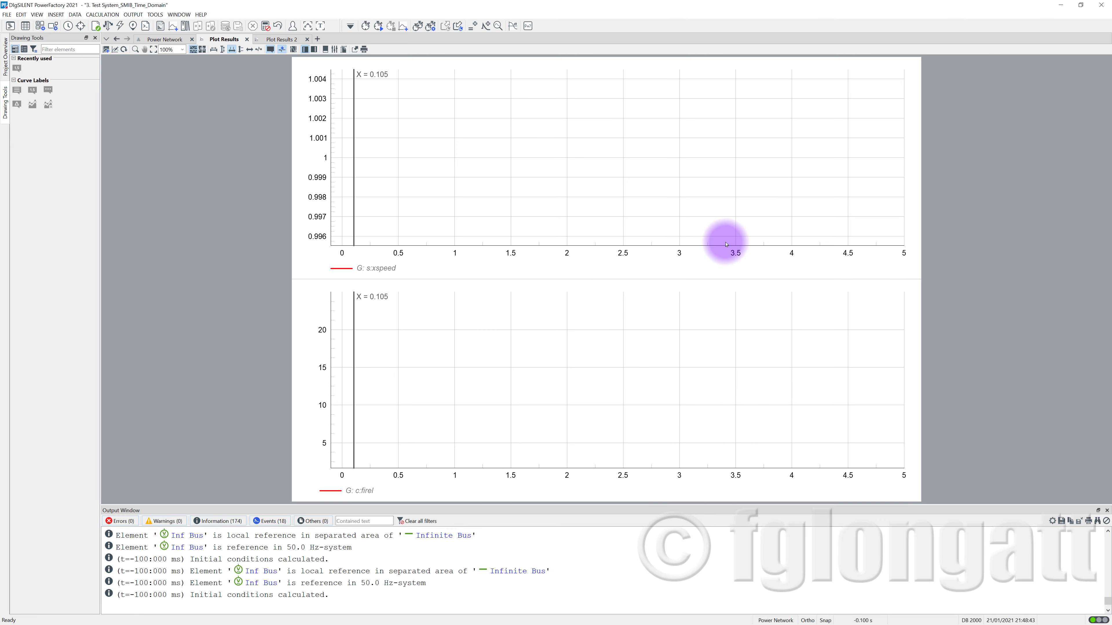
click(380, 28)
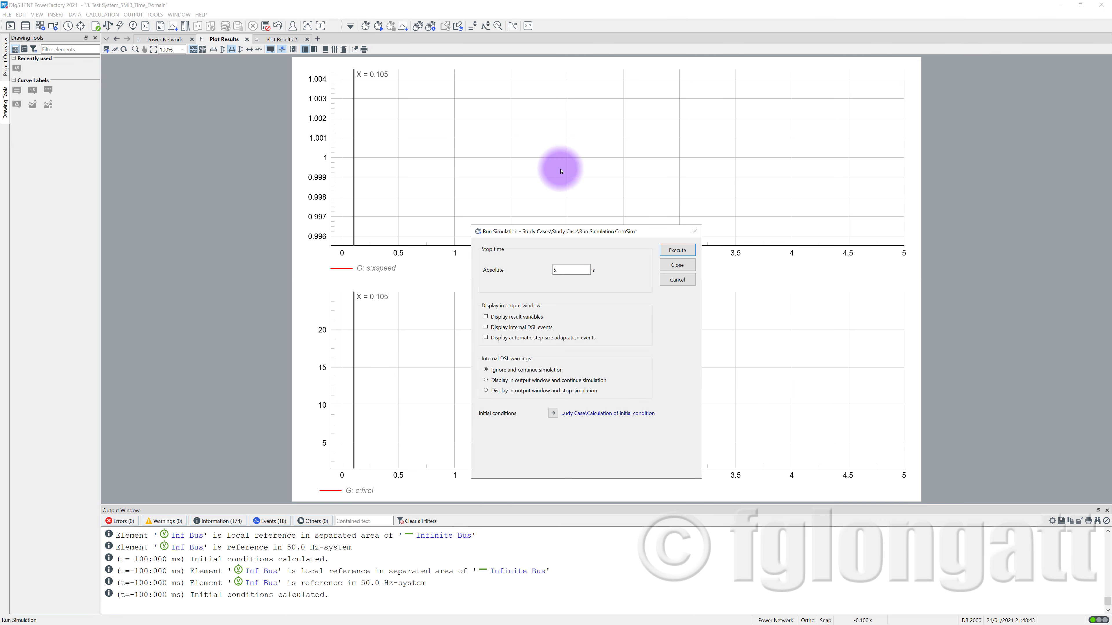
click(672, 251)
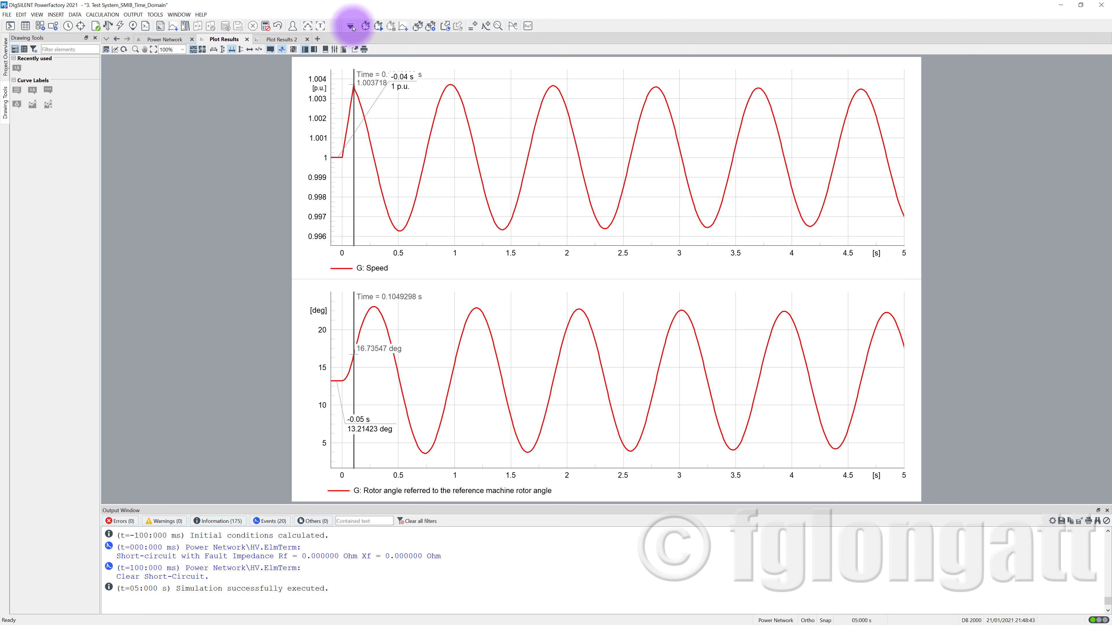
Recalculate the initial conditions and set the Clear Short Circuit event's execution time to 0.5 s
click(365, 26)
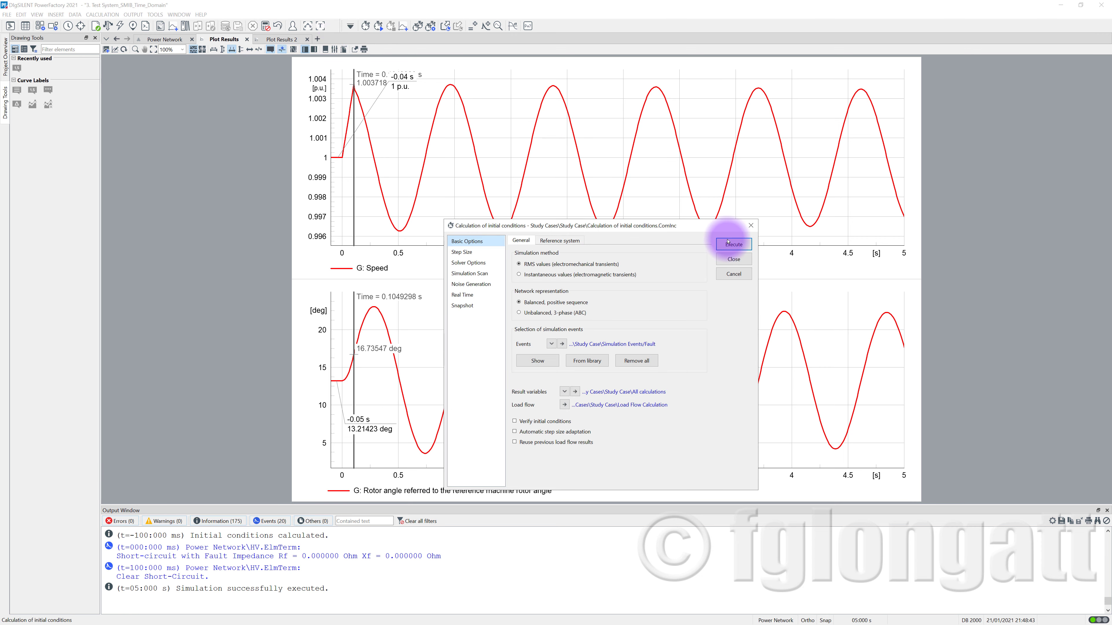
click(732, 240)
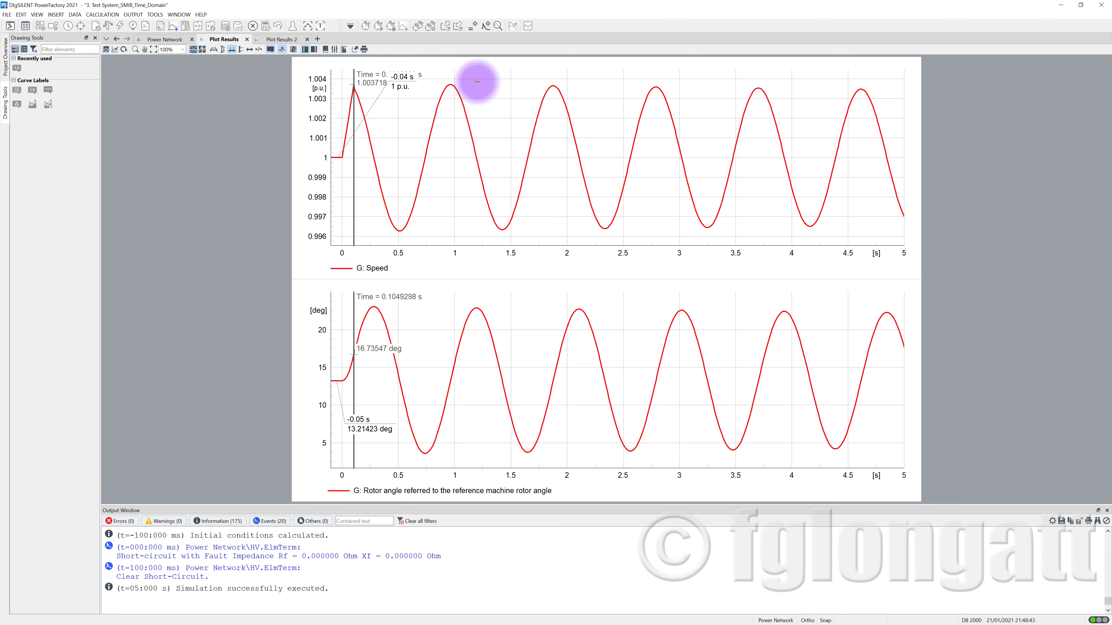
click(481, 30)
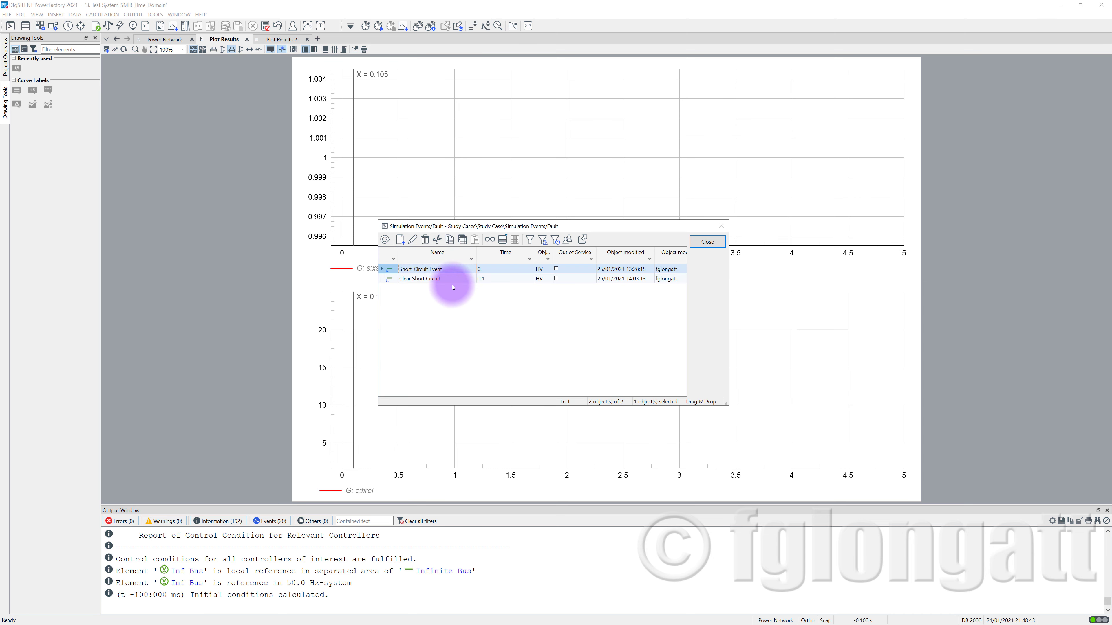
click(487, 281)
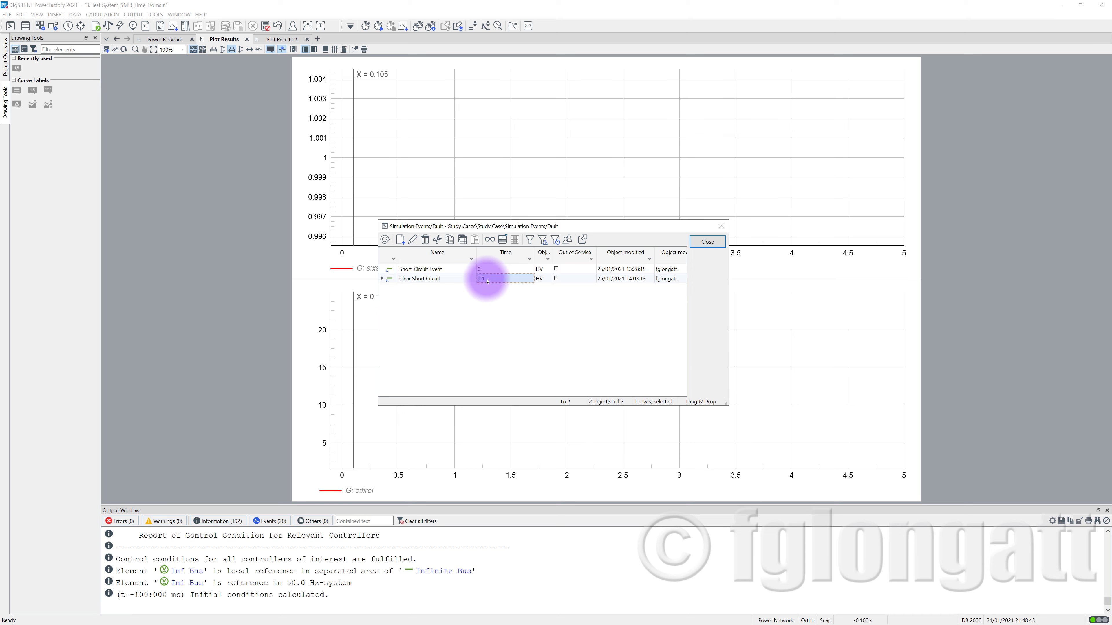
double_click(388, 279)
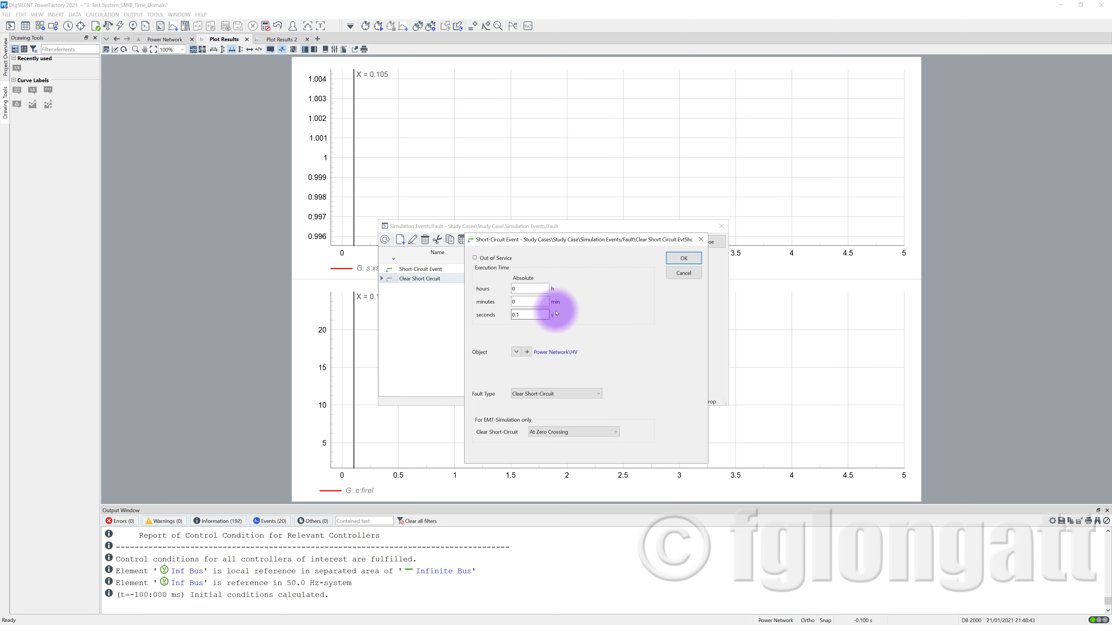
click(546, 314)
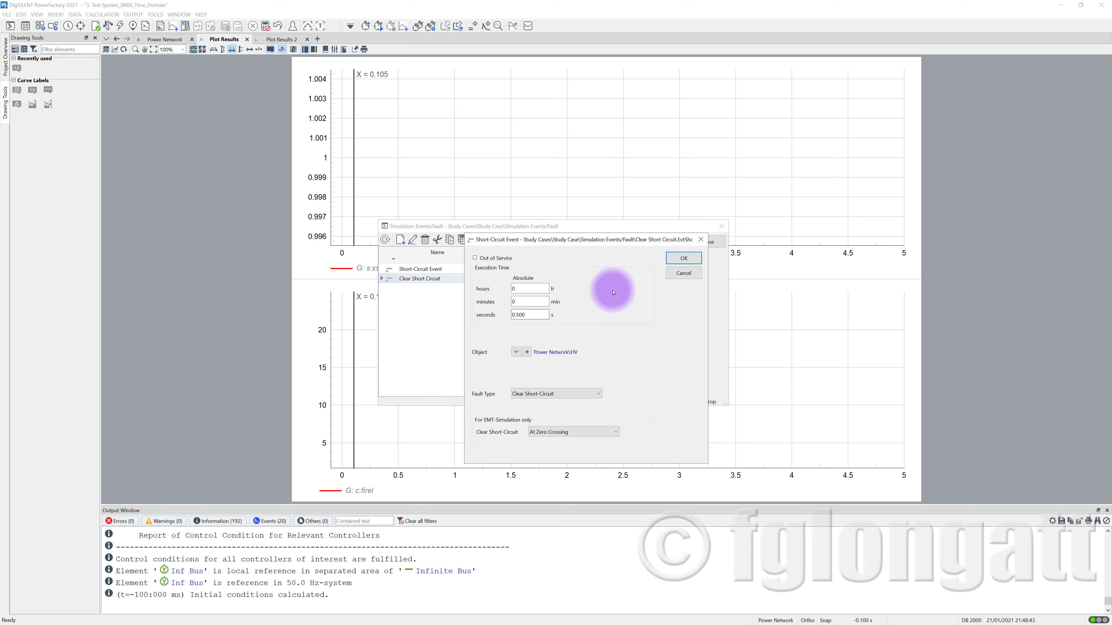
click(691, 259)
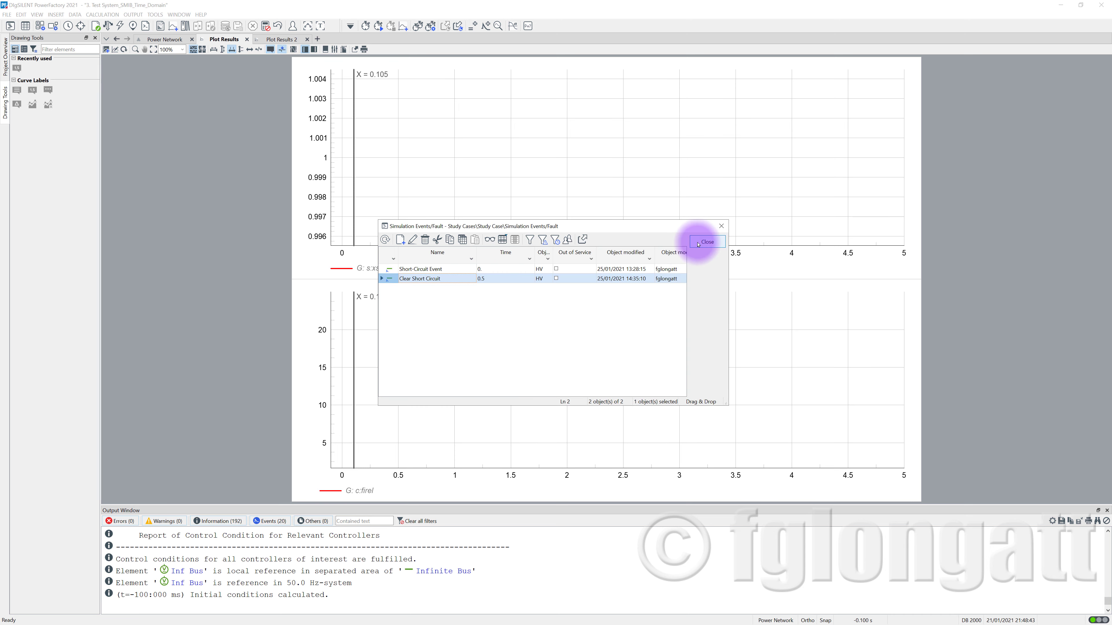
click(697, 245)
Recalculate the initial conditions, run the simulation to 5 s and fit the vertical axes of the speed and rotor angle plots
click(364, 26)
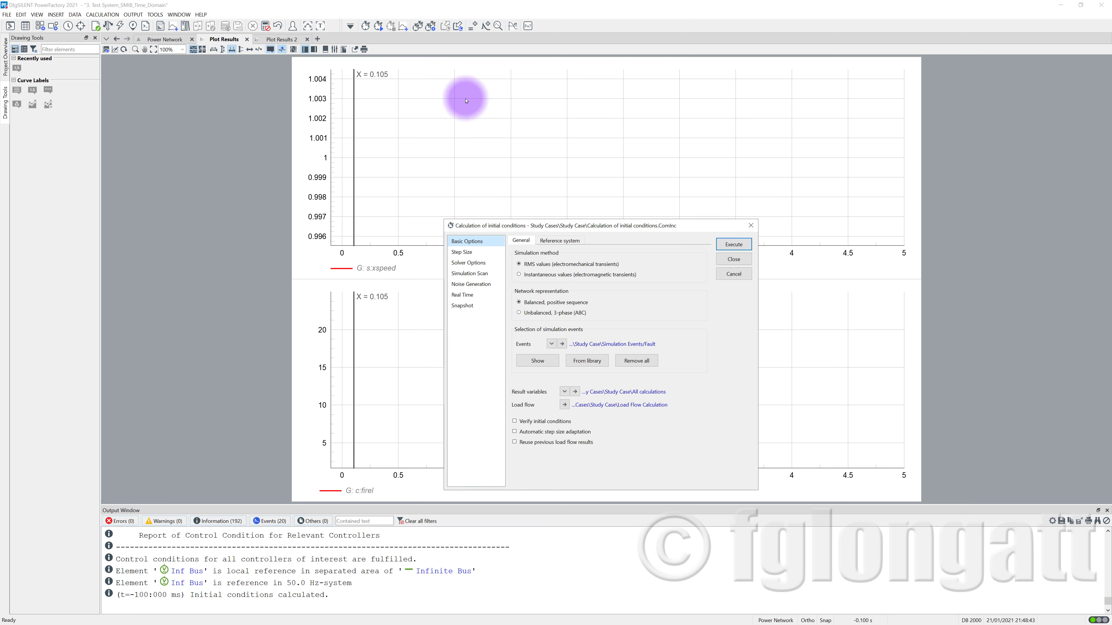
click(723, 241)
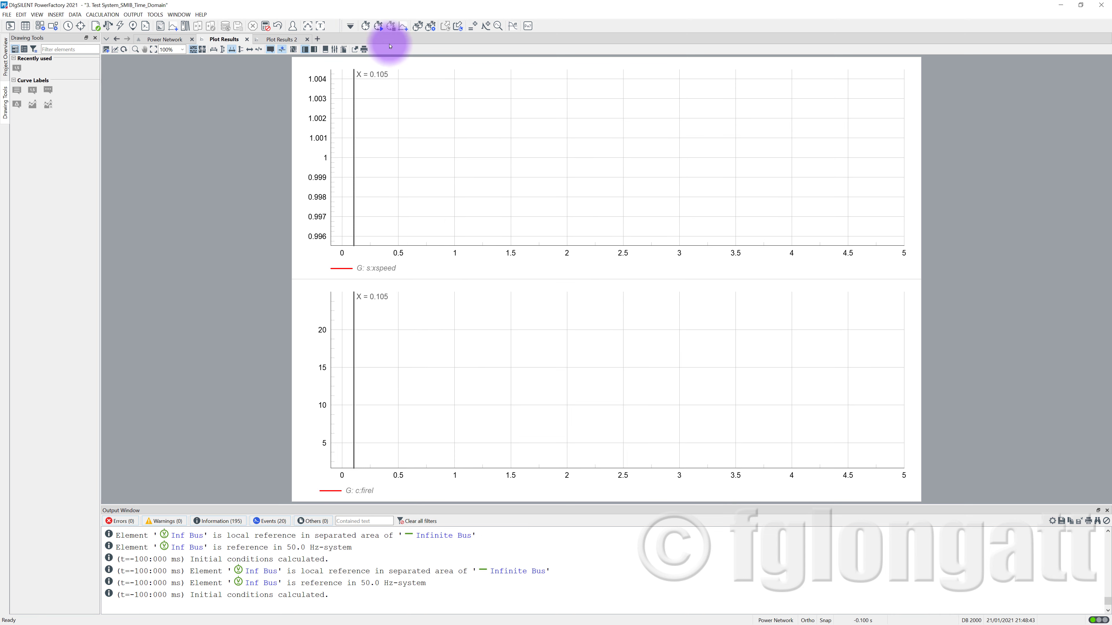
click(379, 26)
click(664, 246)
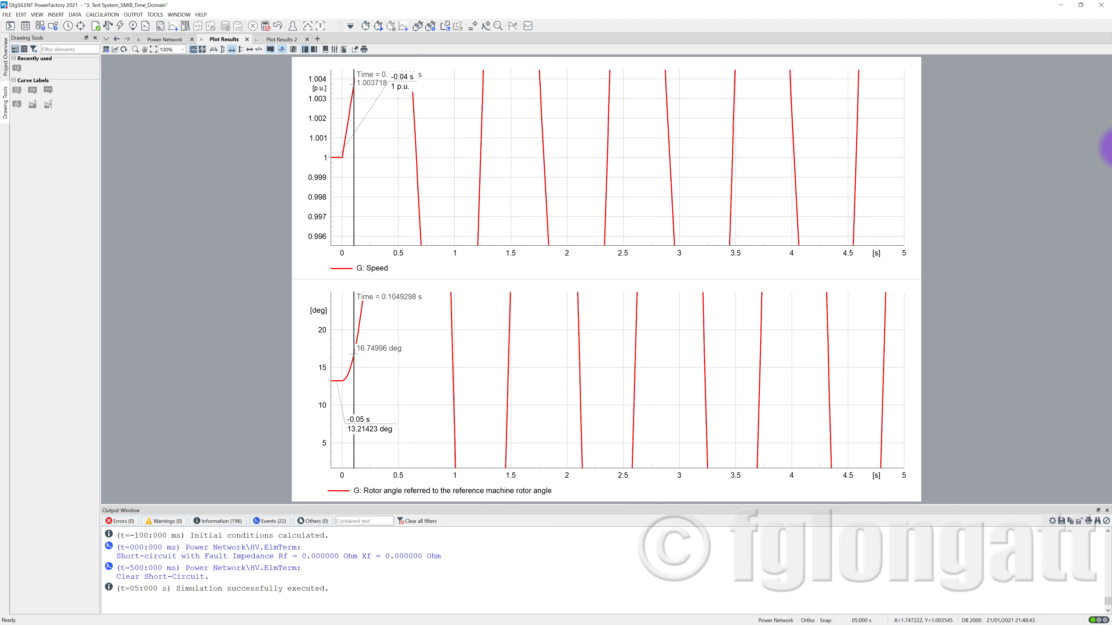
click(223, 49)
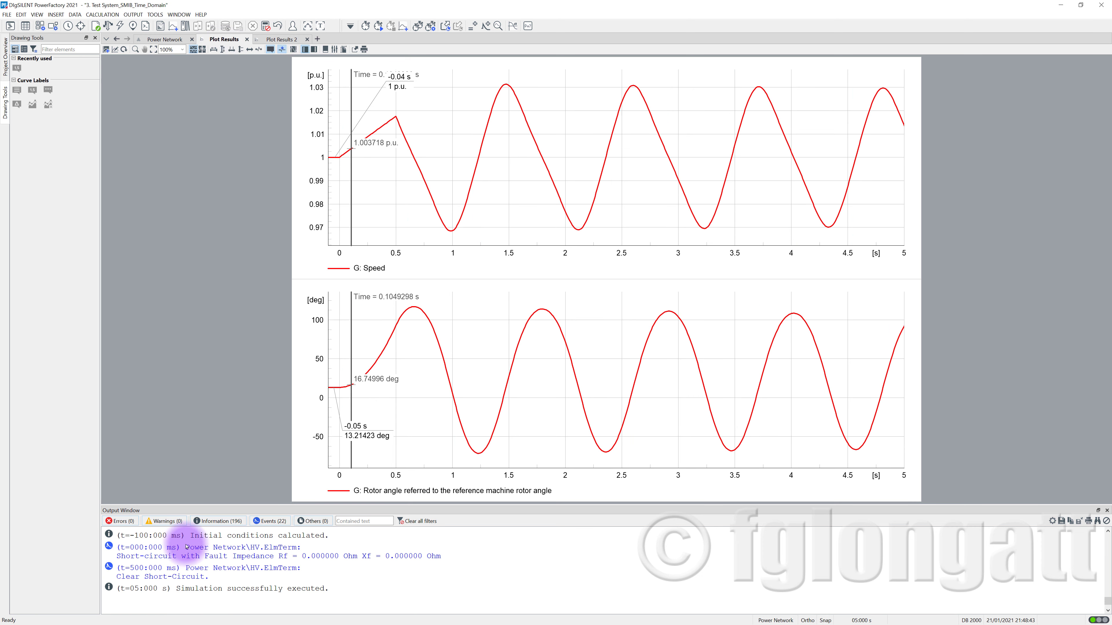
Recalculate the initial conditions and set the Clear Short Circuit event's execution time to 1 s
click(362, 27)
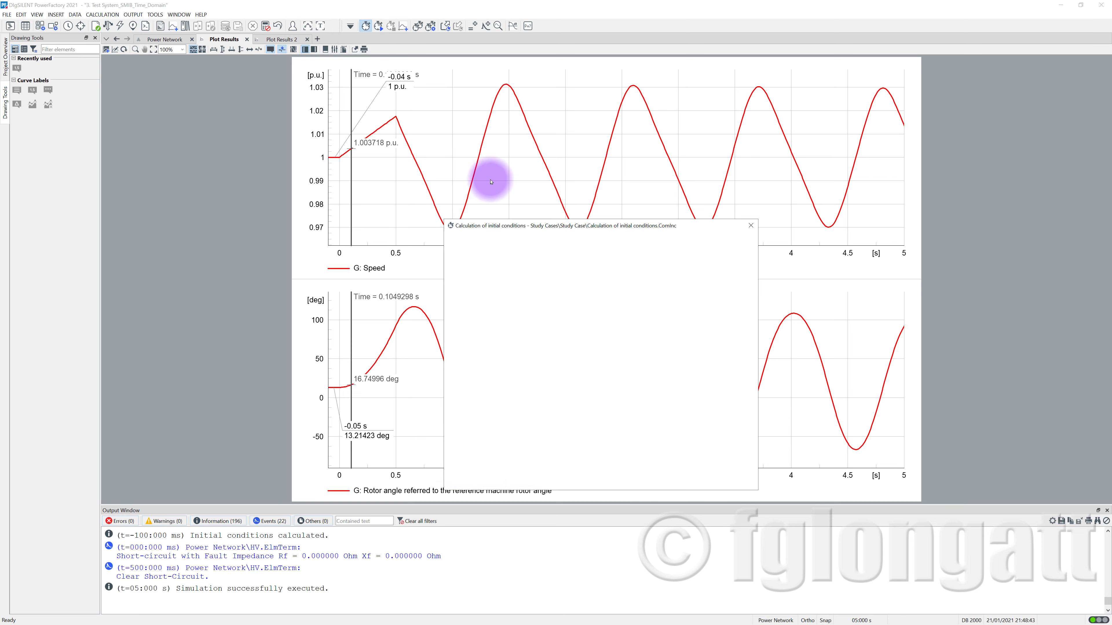
click(730, 242)
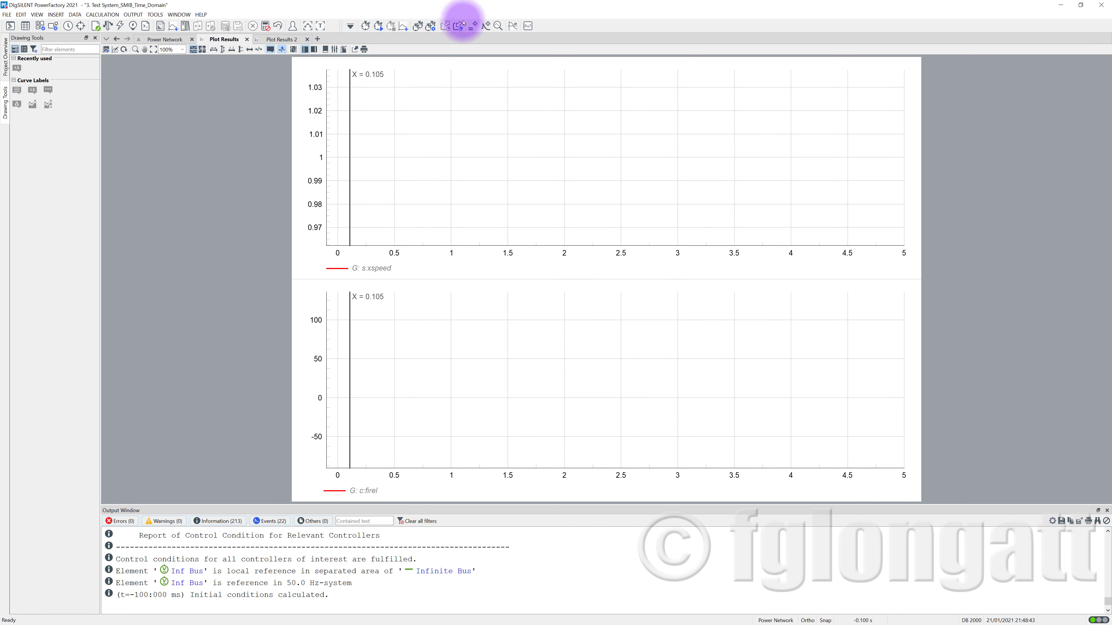
click(485, 31)
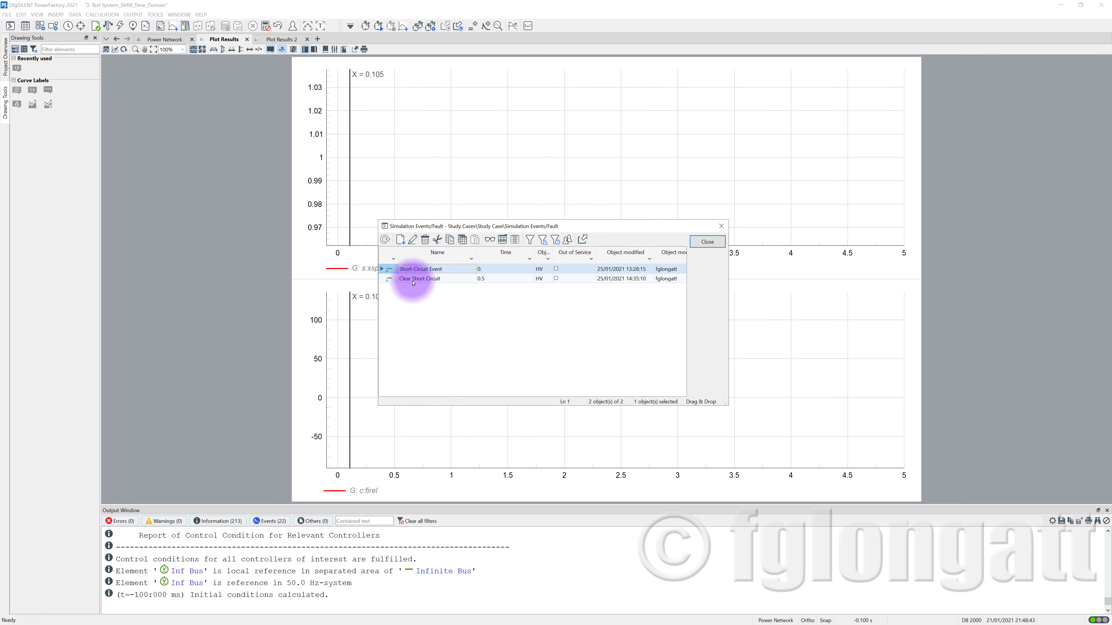
click(398, 280)
double_click(398, 280)
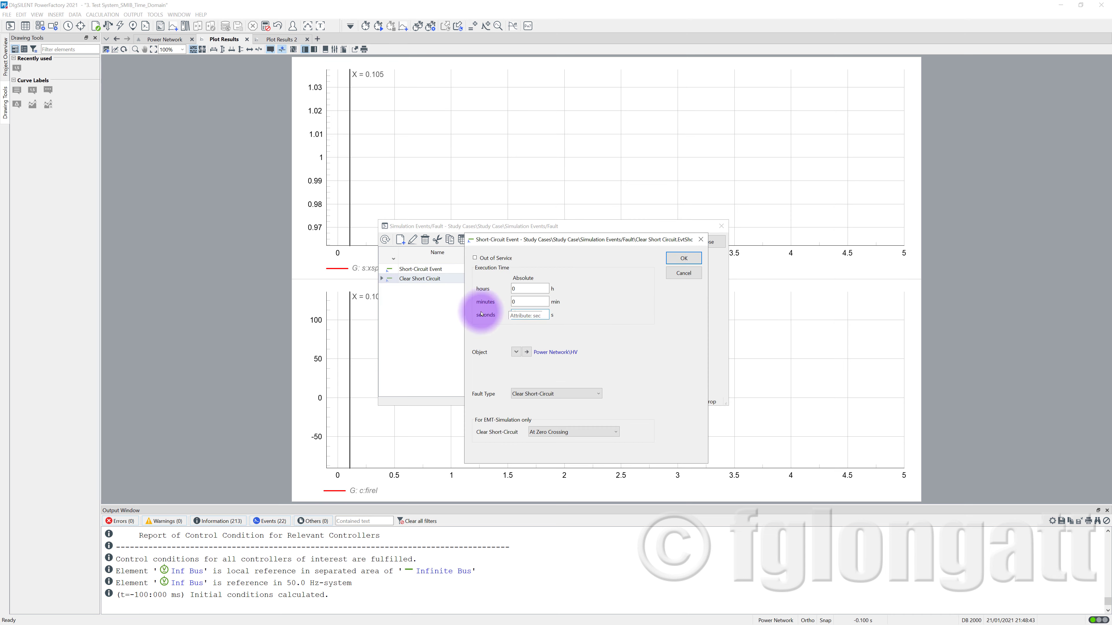
key(Return)
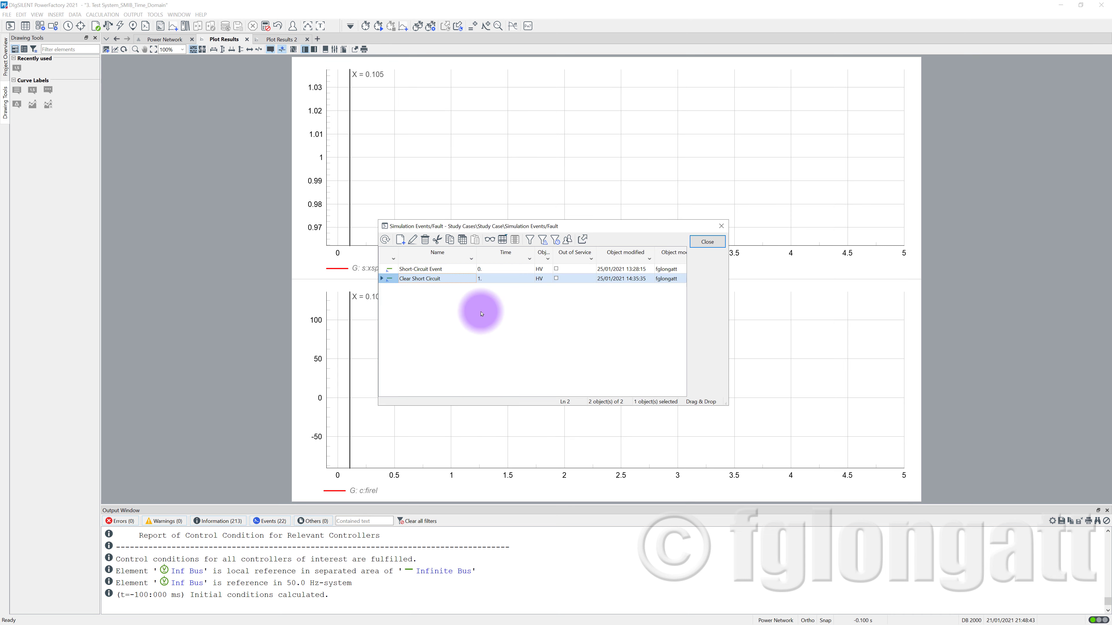
click(707, 242)
Rerun the simulation to 5 s from new initial conditions and fit both axes of the speed and rotor angle plots
click(366, 26)
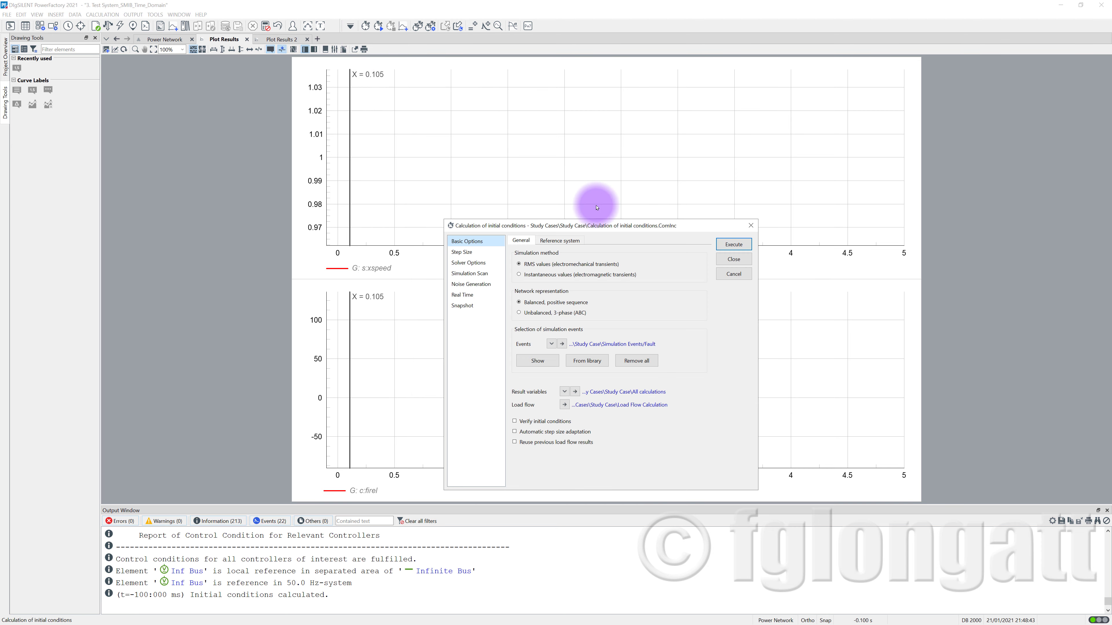
click(729, 243)
click(379, 26)
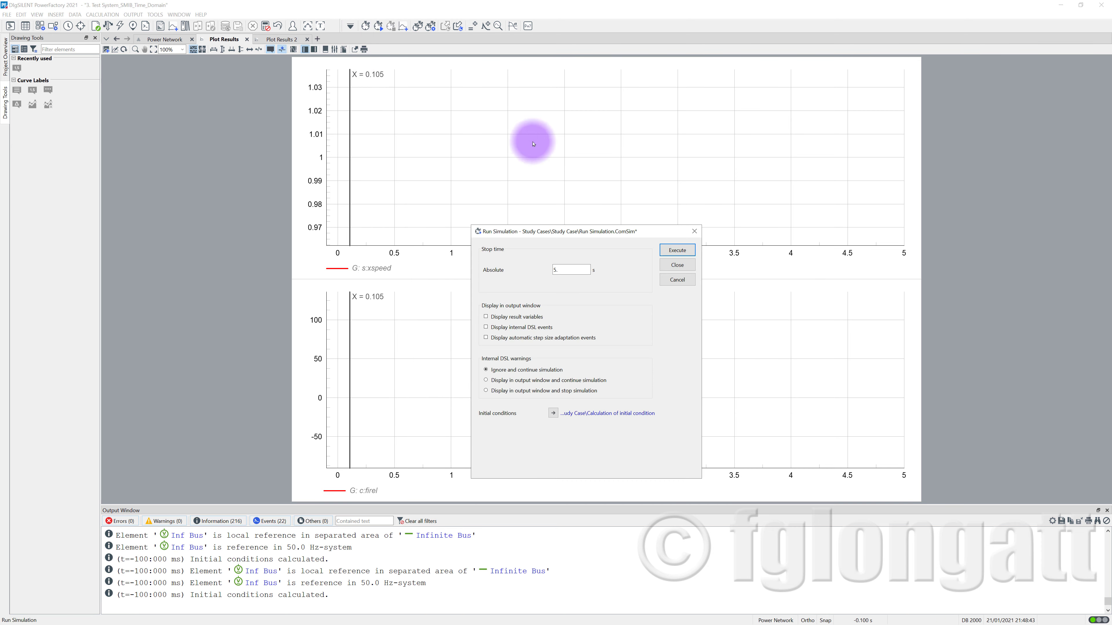
click(665, 249)
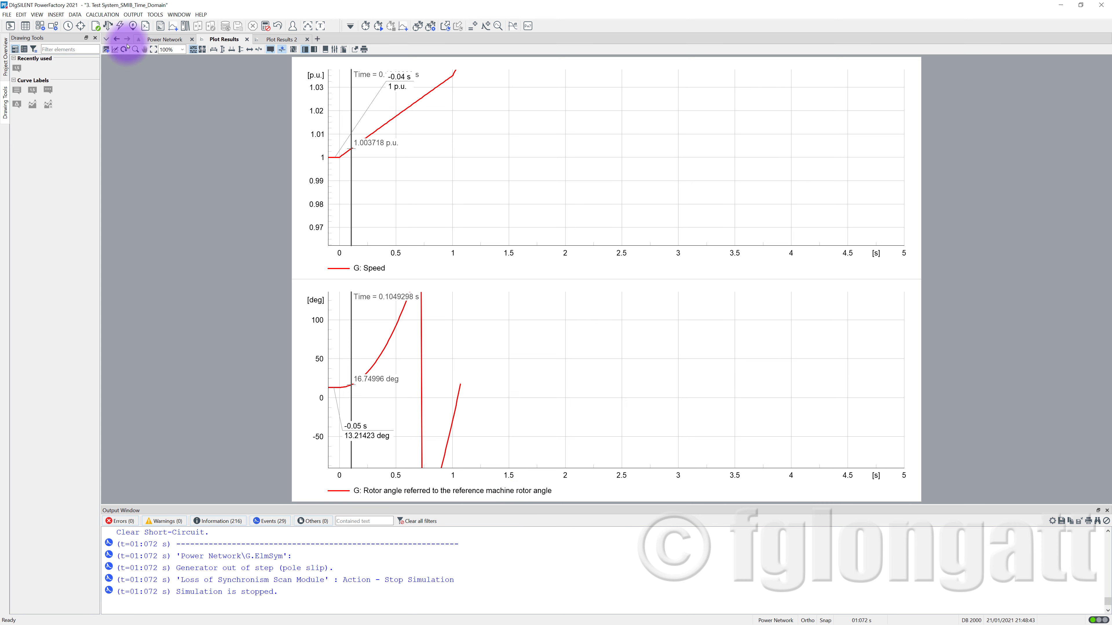
click(204, 51)
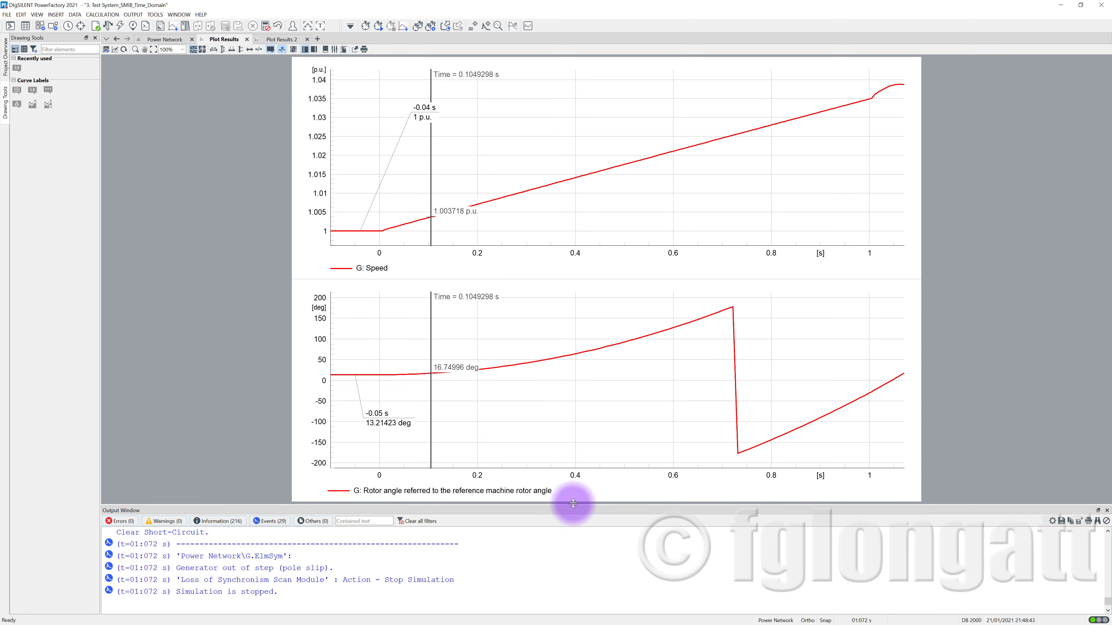
Enlarge the output window and examine the messages from the Loss of Synchronism Scan Module
drag(575, 504, 582, 450)
scroll(446, 534, up, 2)
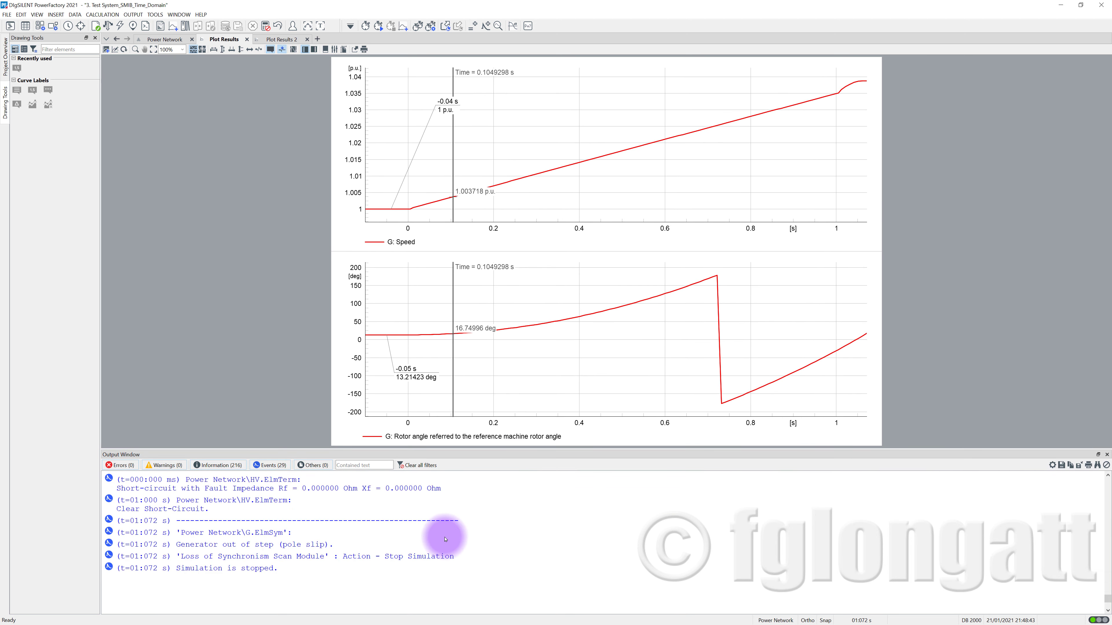
scroll(449, 540, down, 1)
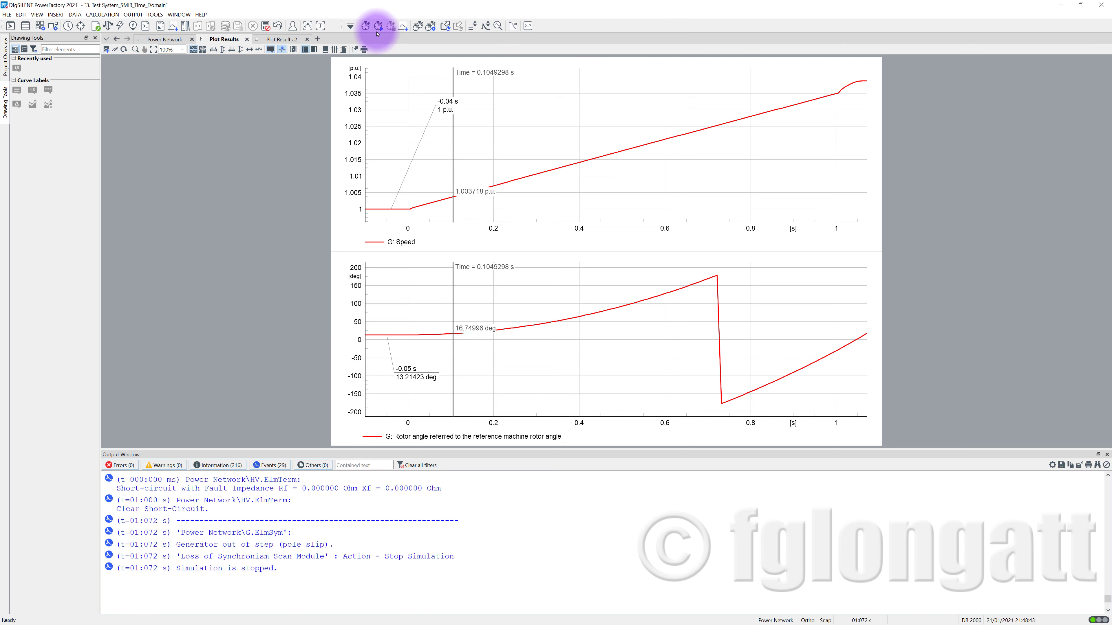
Recalculate the initial conditions of the RMS simulation with the default basic options
click(366, 25)
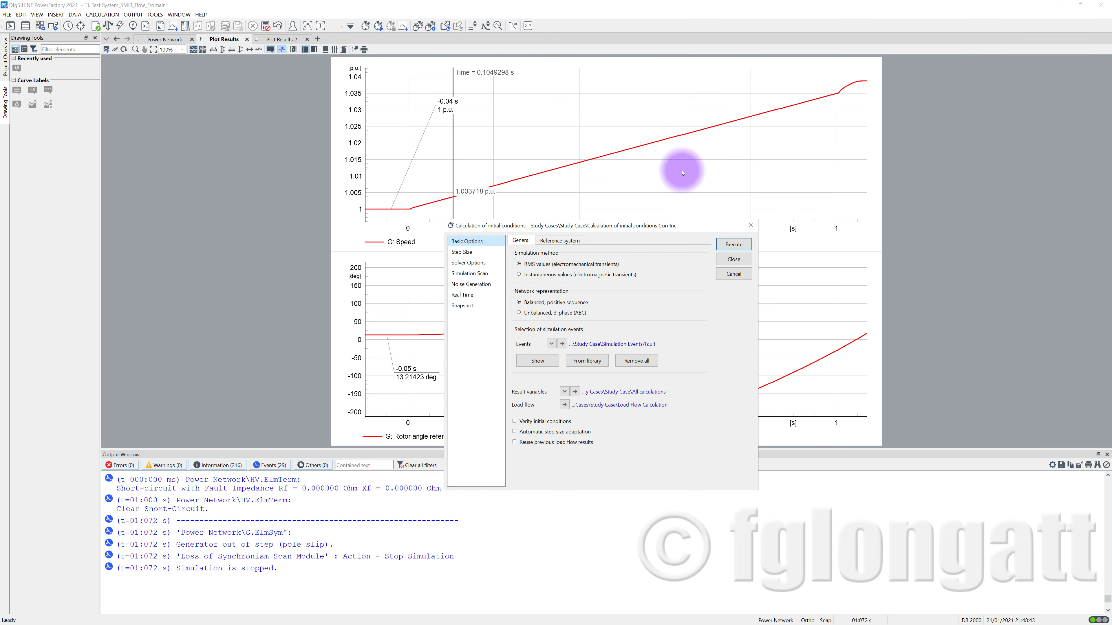
click(739, 247)
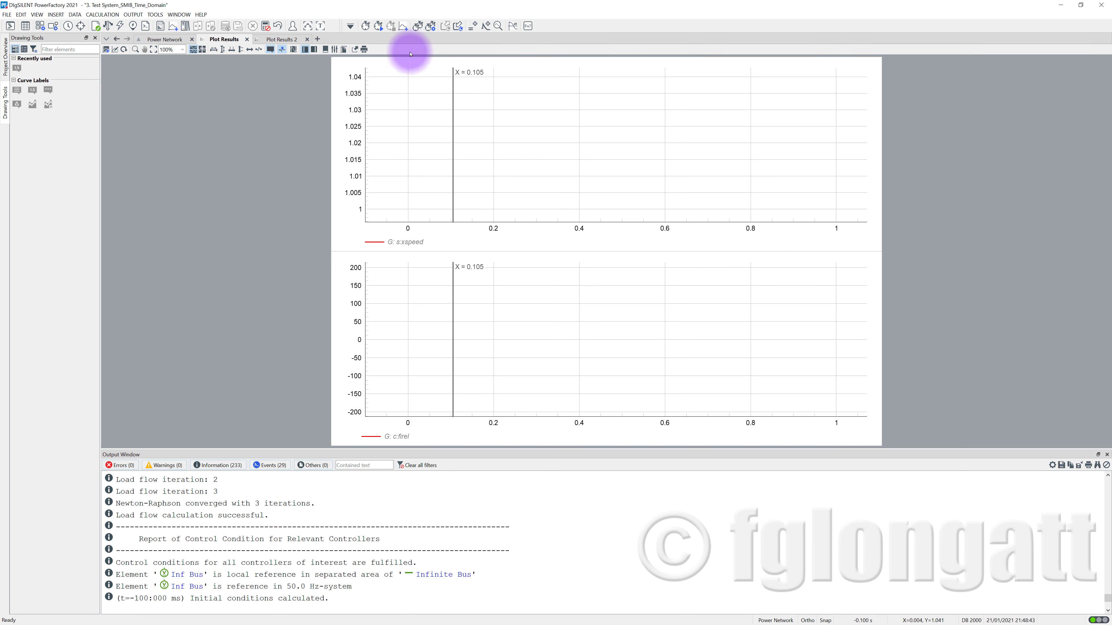
click(365, 27)
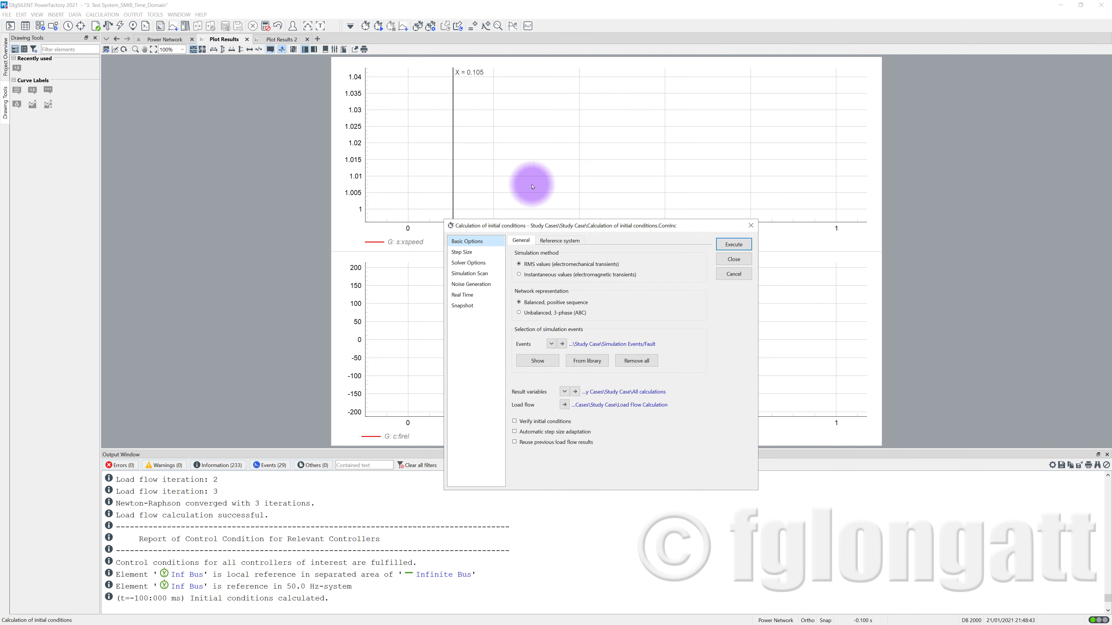
click(721, 246)
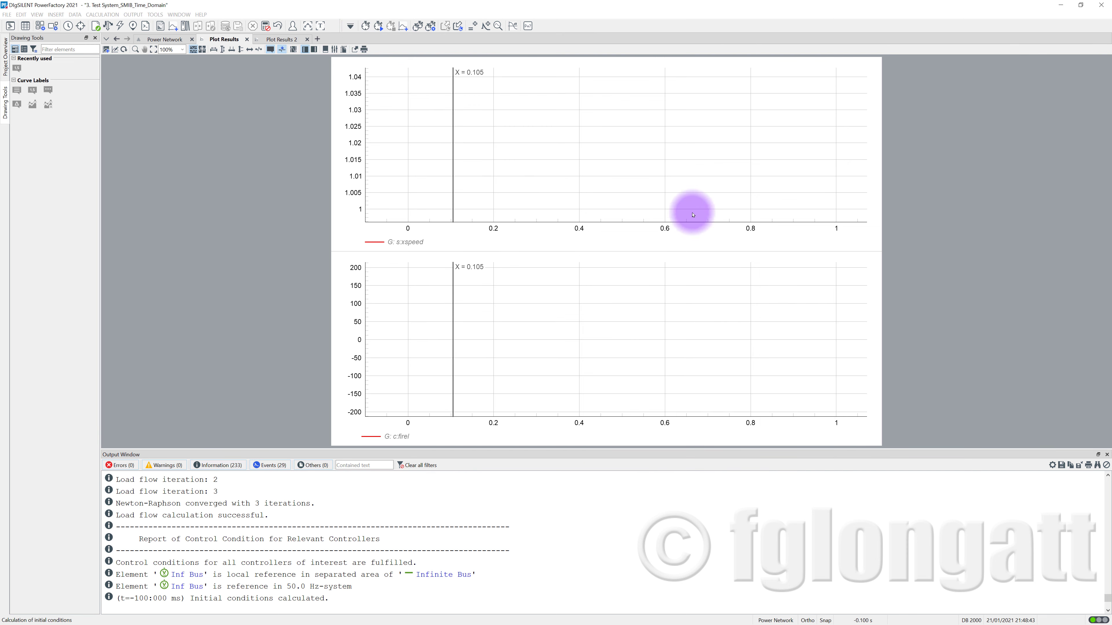
Set the Clear Short Circuit event's execution time to 0.999 s and rerun the simulation
click(486, 27)
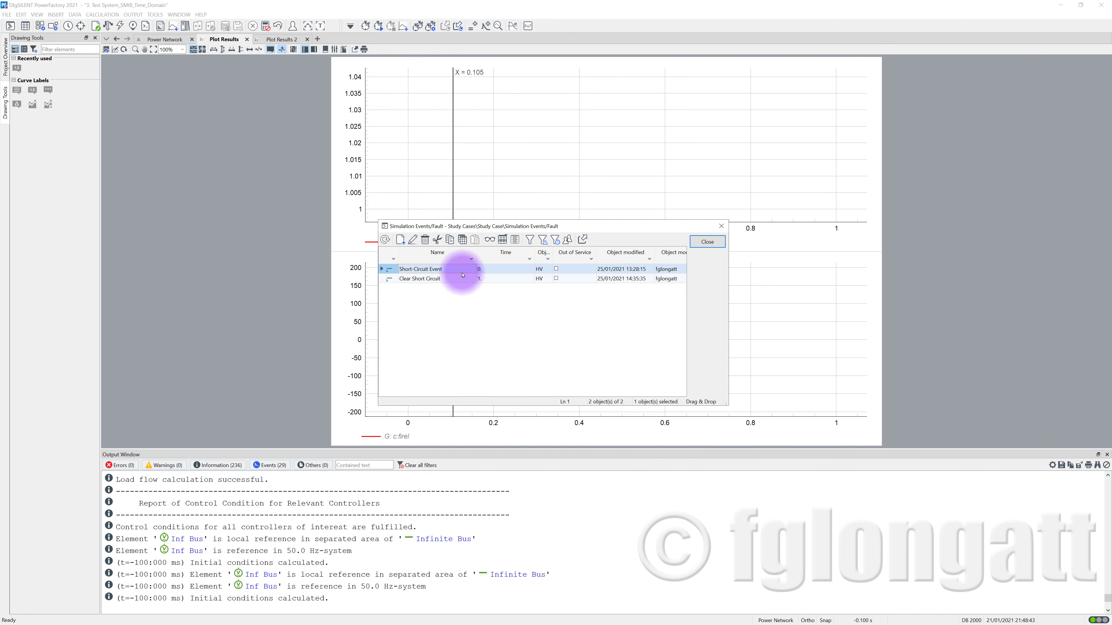
double_click(397, 279)
click(541, 315)
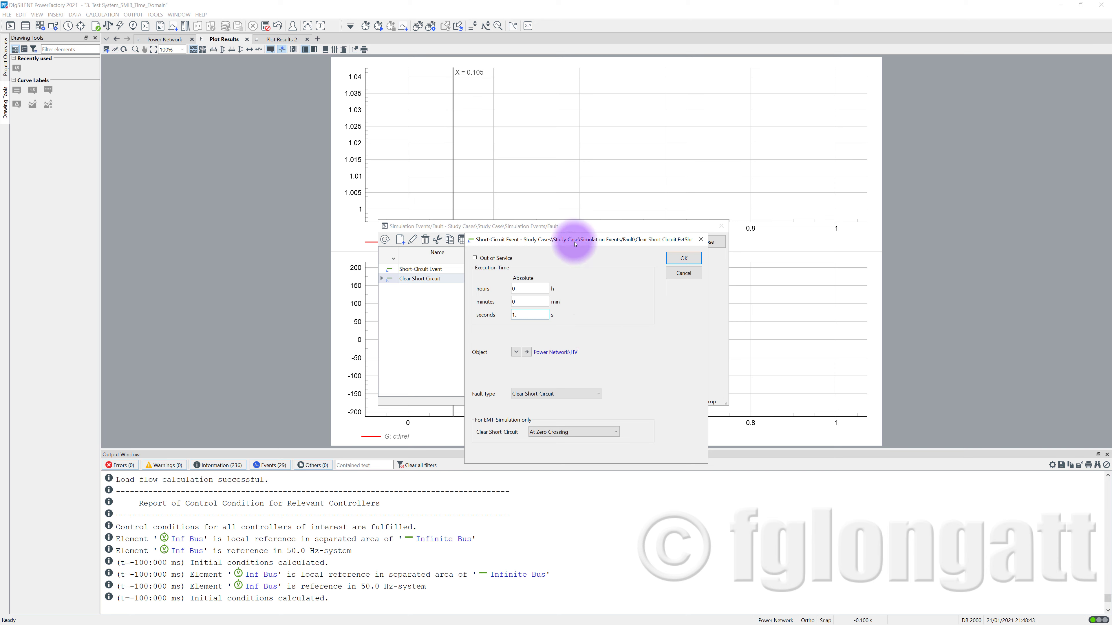
drag(571, 239, 659, 256)
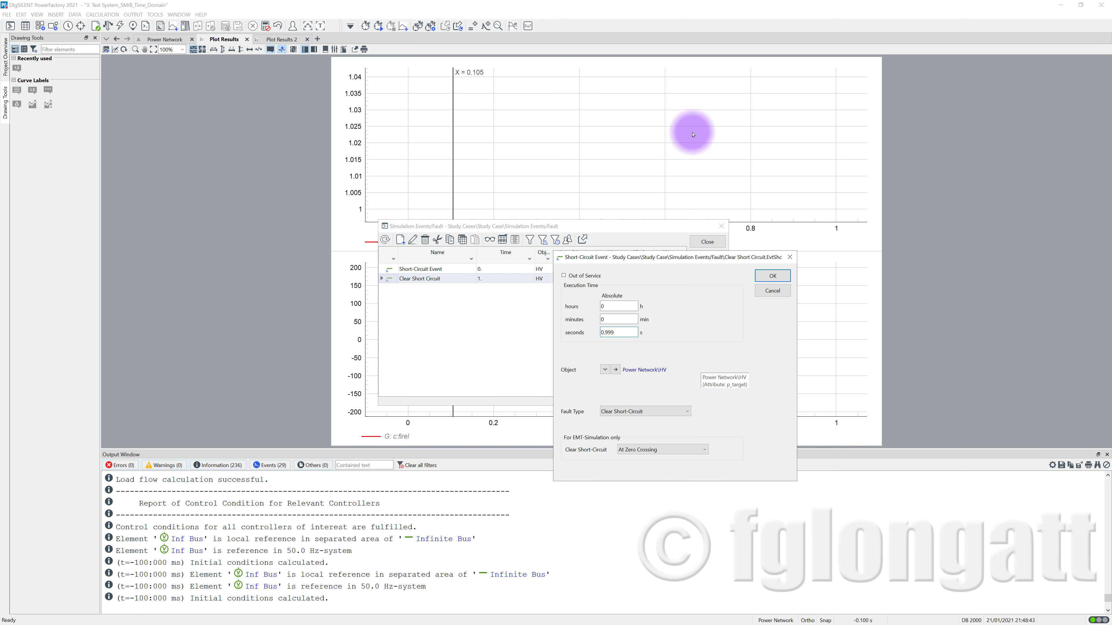
click(771, 275)
click(707, 242)
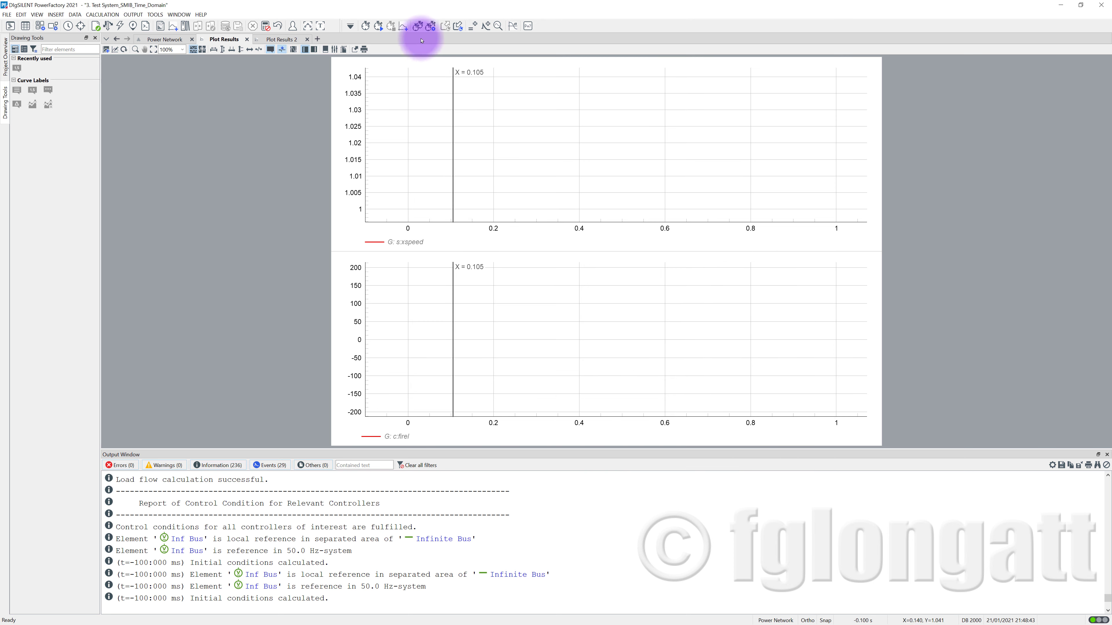
click(378, 26)
click(684, 253)
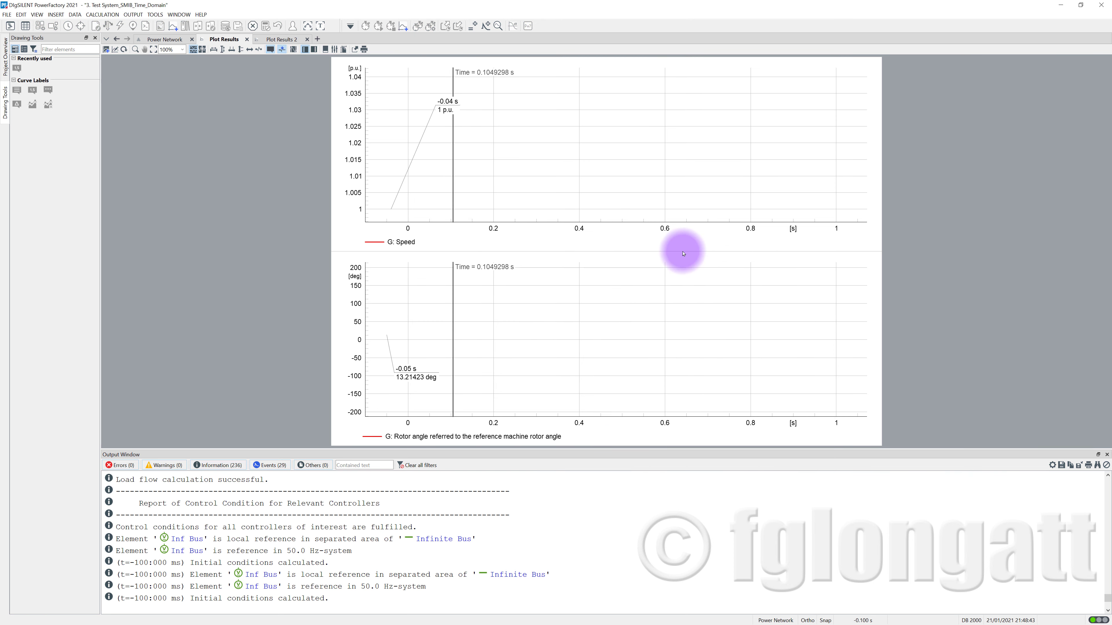
Recalculate the initial conditions and rerun the 5 s simulation with the Clear Short Circuit event's execution time set to 0.8 s
click(365, 25)
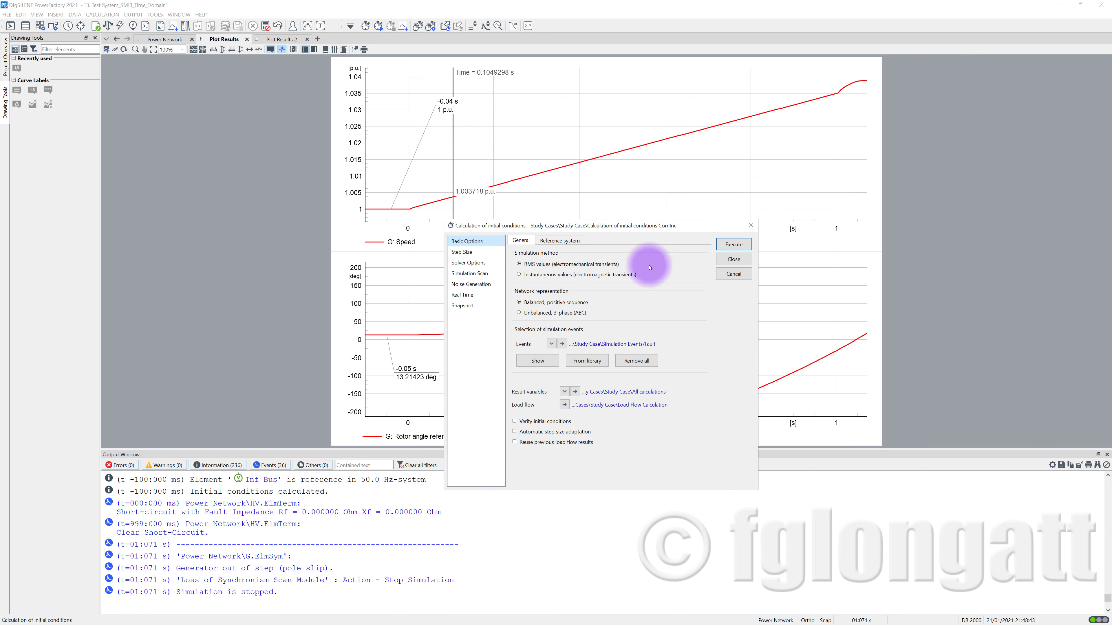
click(721, 245)
click(485, 26)
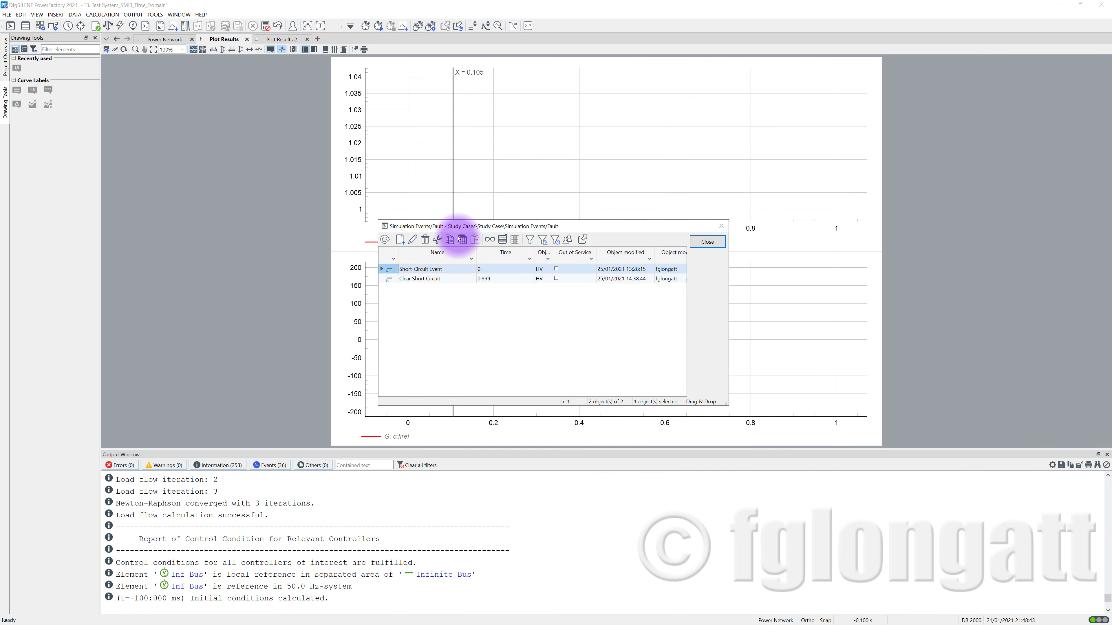
click(391, 278)
double_click(391, 279)
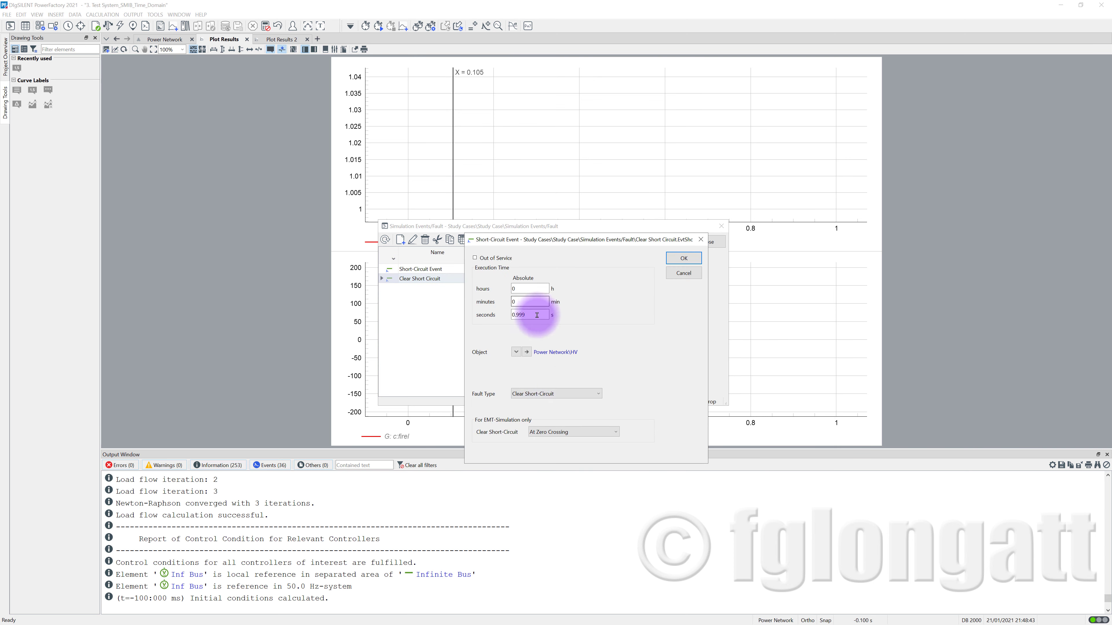
click(548, 315)
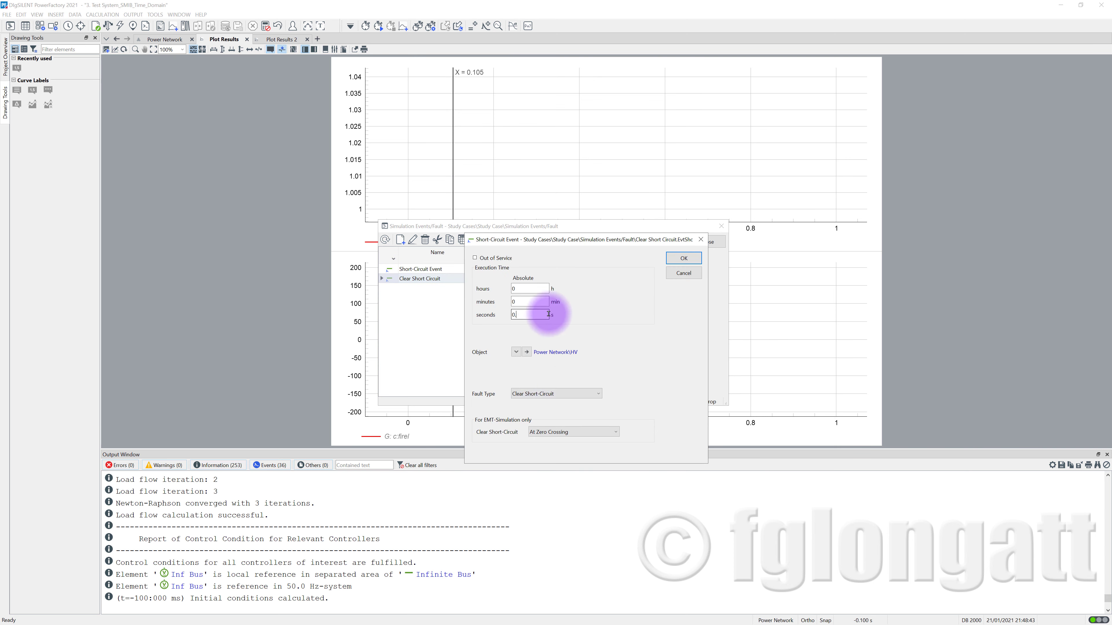
text(800)
key(Return)
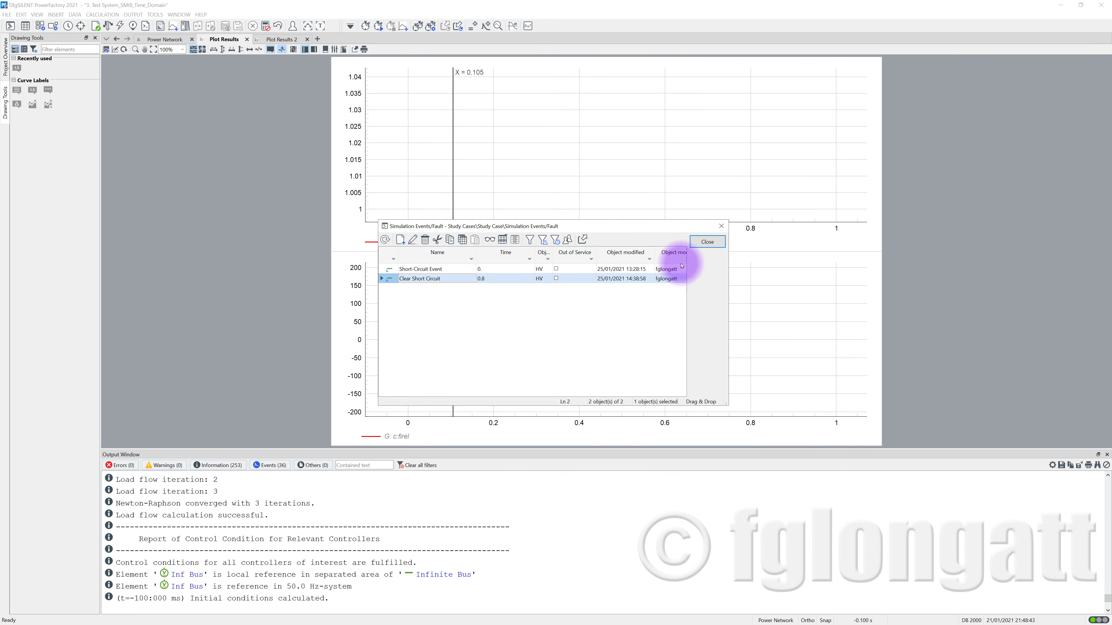
click(701, 241)
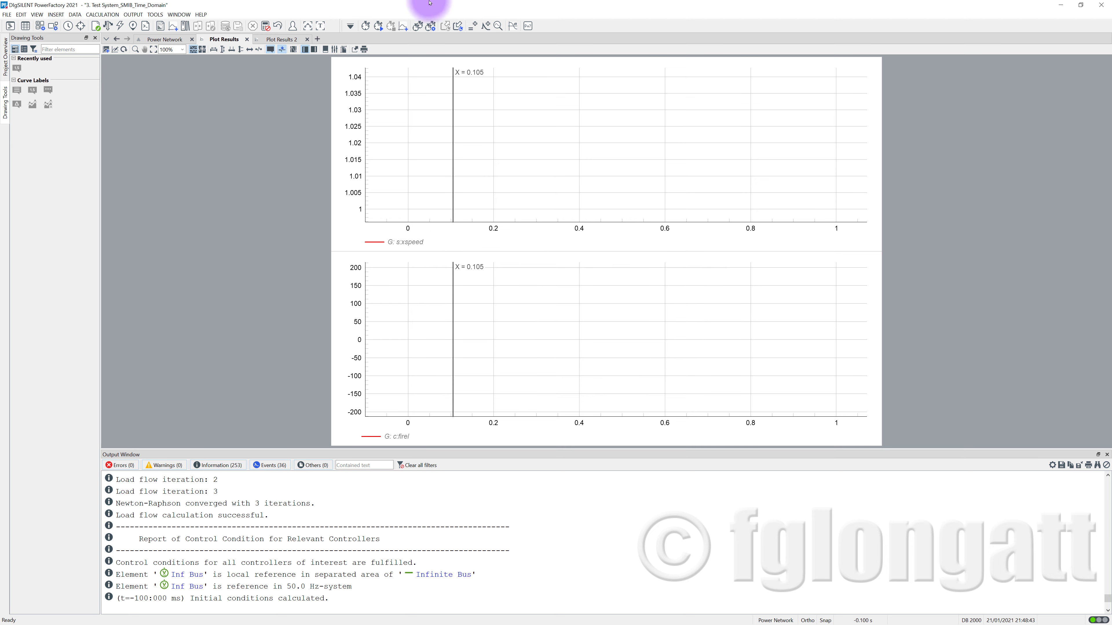
click(378, 26)
click(676, 250)
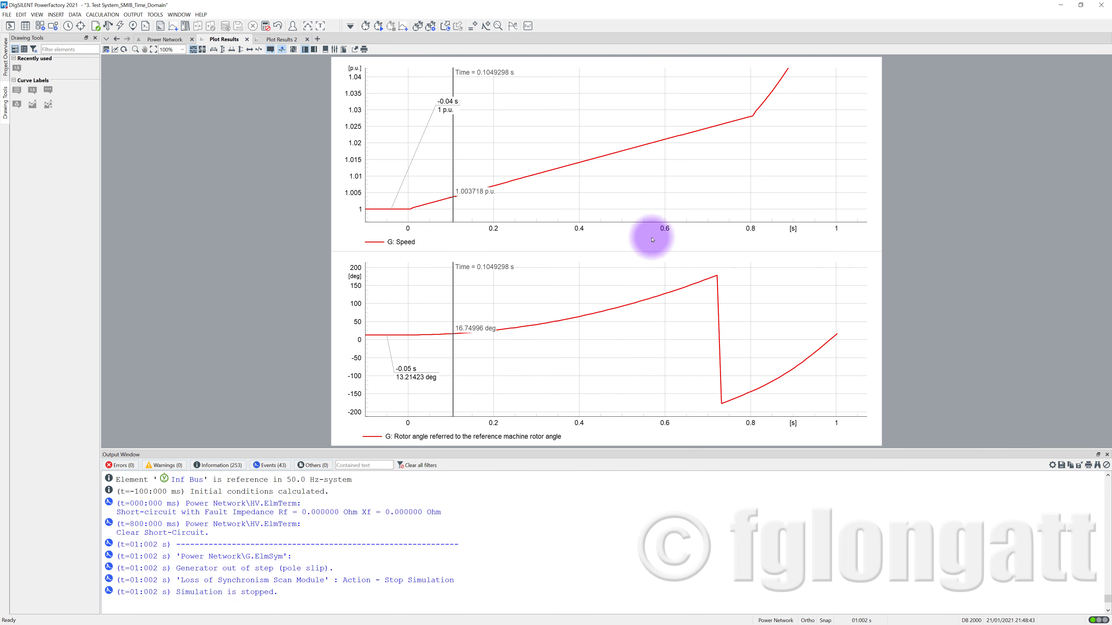
Set the Clear Short Circuit event's execution time to 0.7 s and rerun the simulation from new initial conditions
click(365, 26)
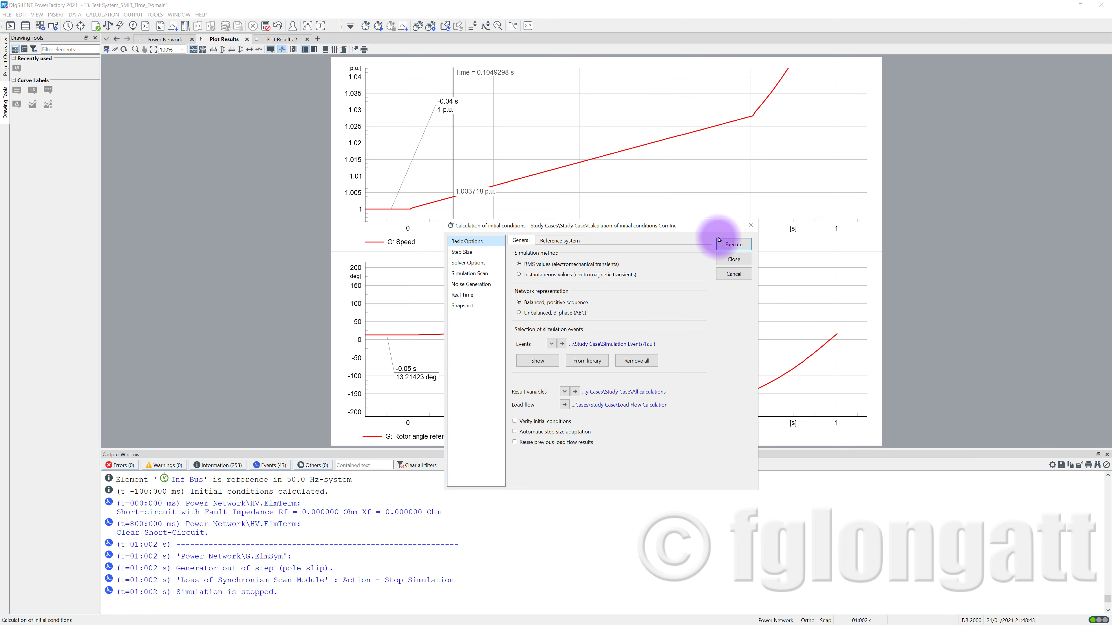
click(722, 236)
click(486, 25)
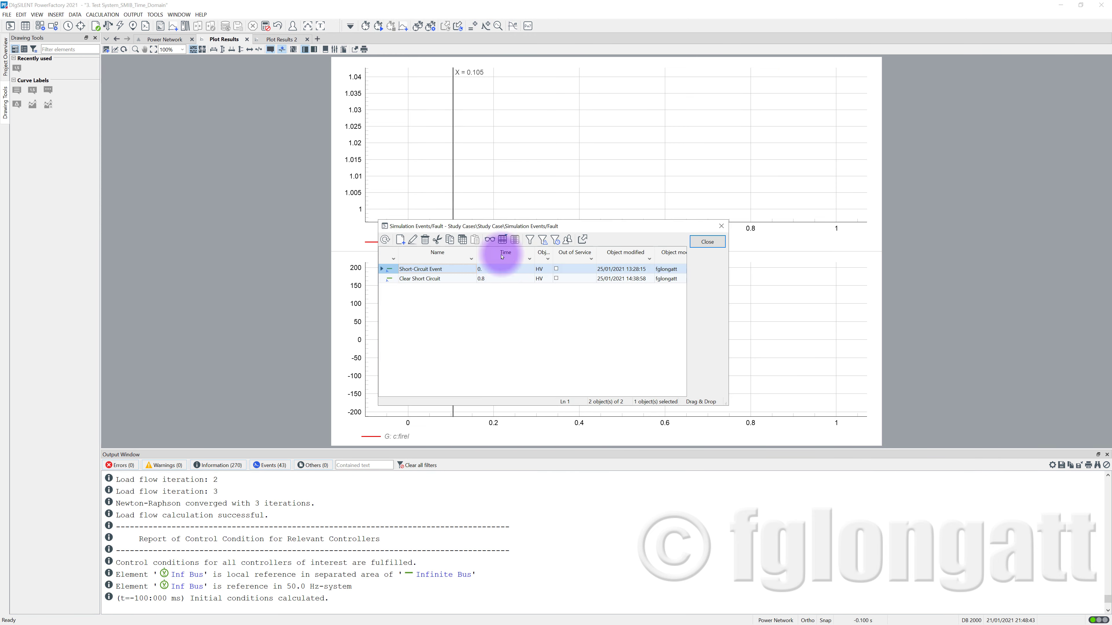
double_click(392, 280)
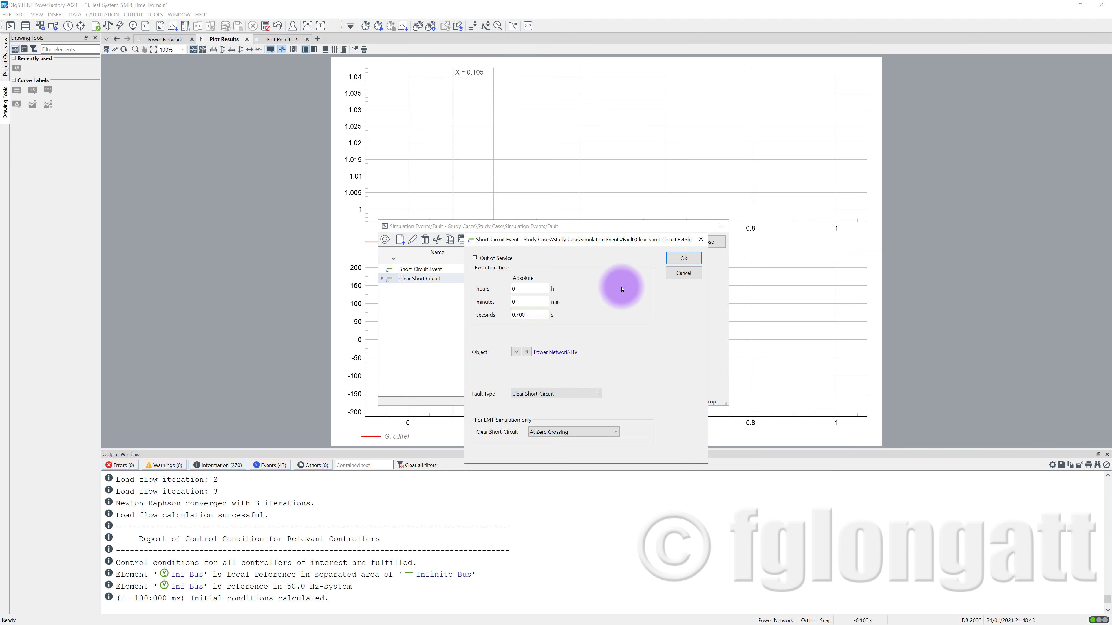
click(683, 258)
click(712, 241)
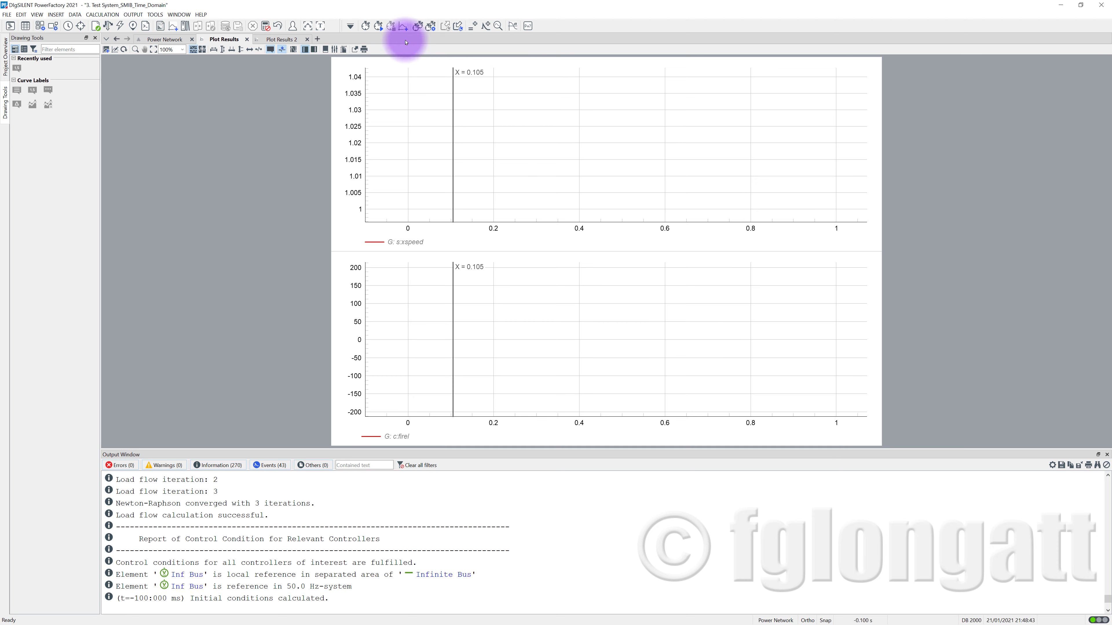
click(378, 26)
click(667, 248)
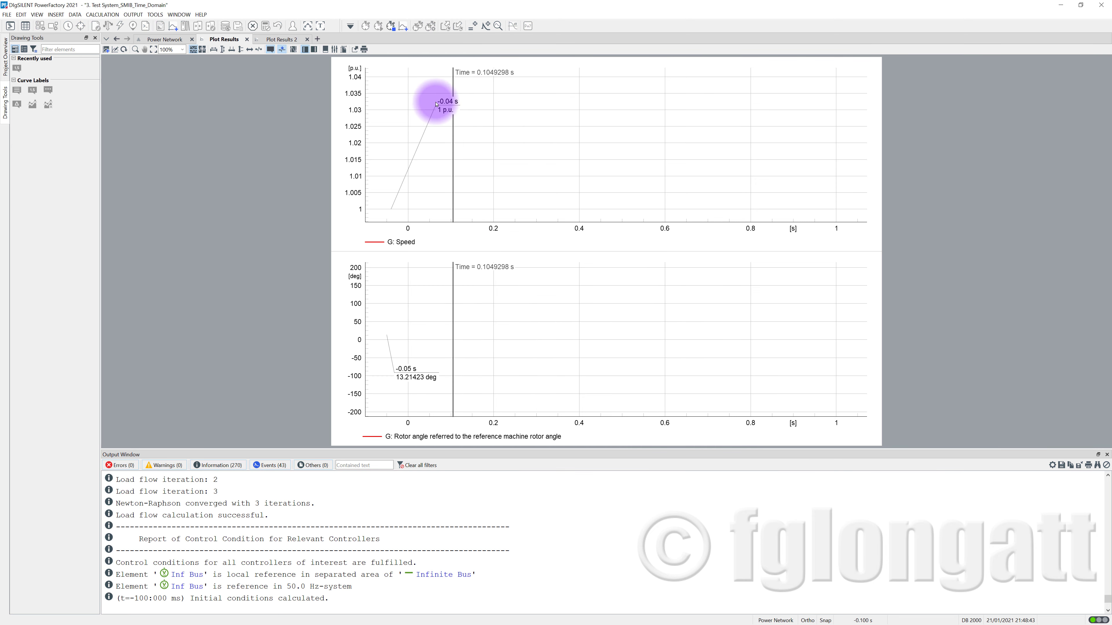
Set the Clear Short Circuit event's execution time to 0.6 s and rerun the simulation from new initial conditions
click(365, 27)
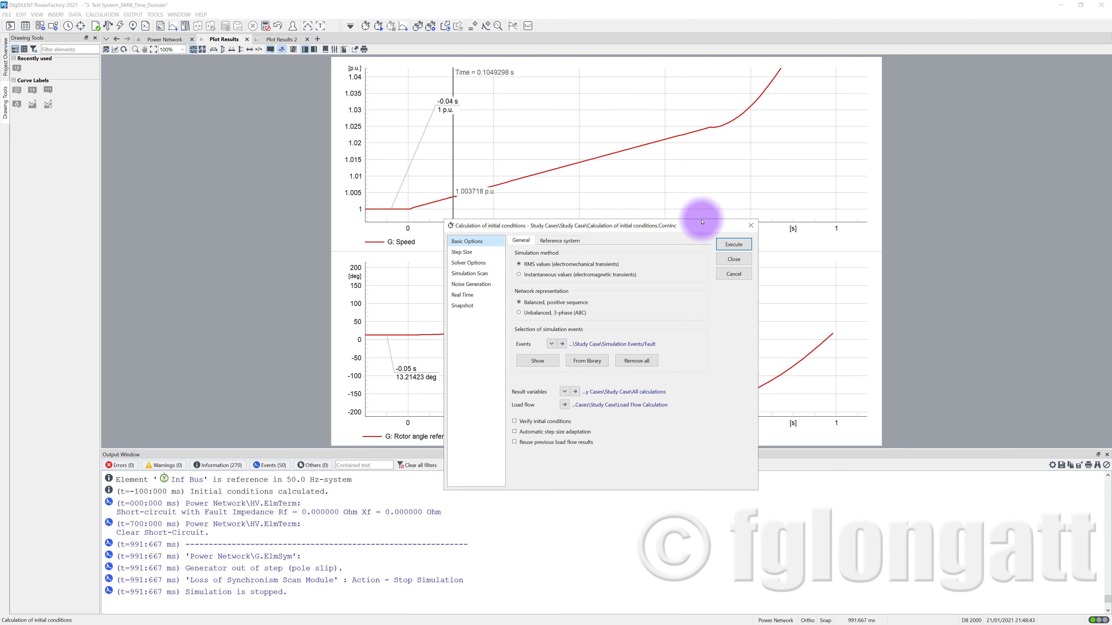
click(719, 240)
click(486, 27)
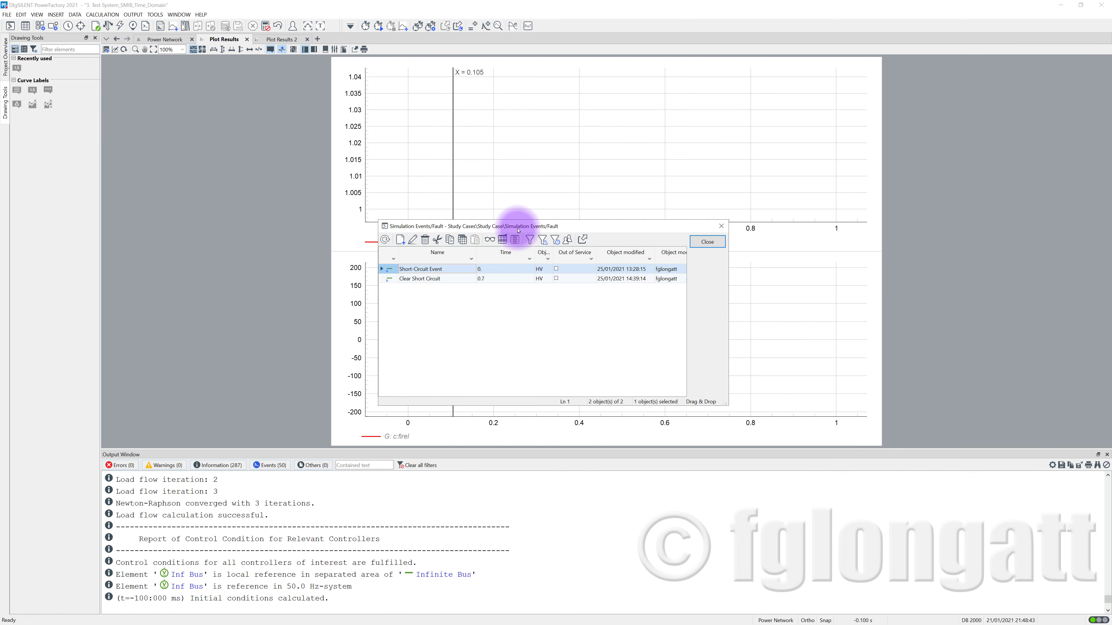
double_click(399, 279)
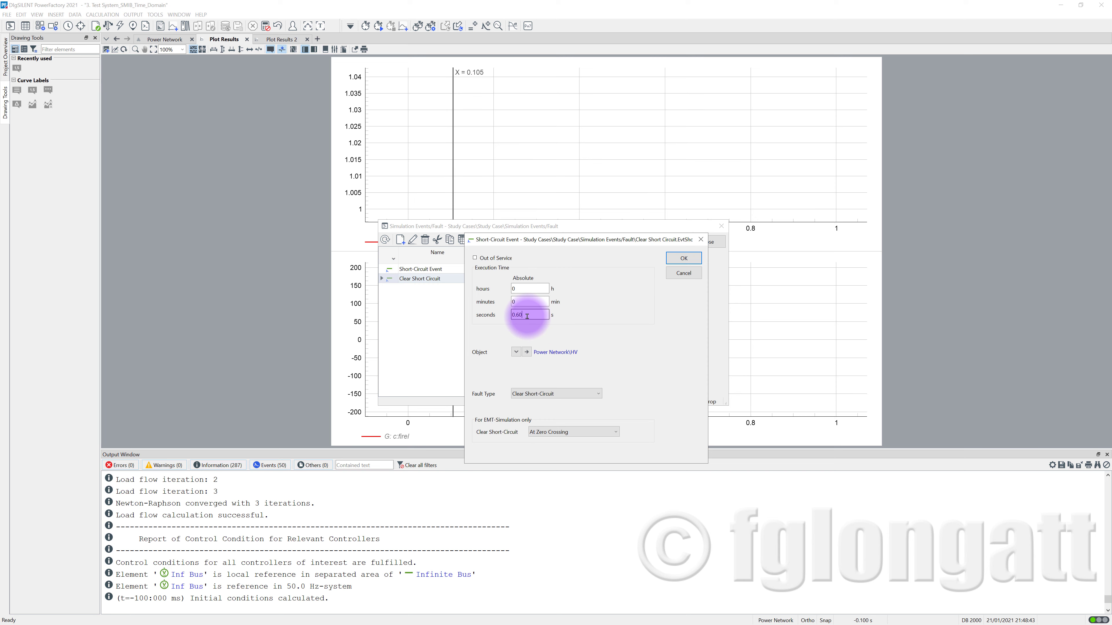
click(683, 258)
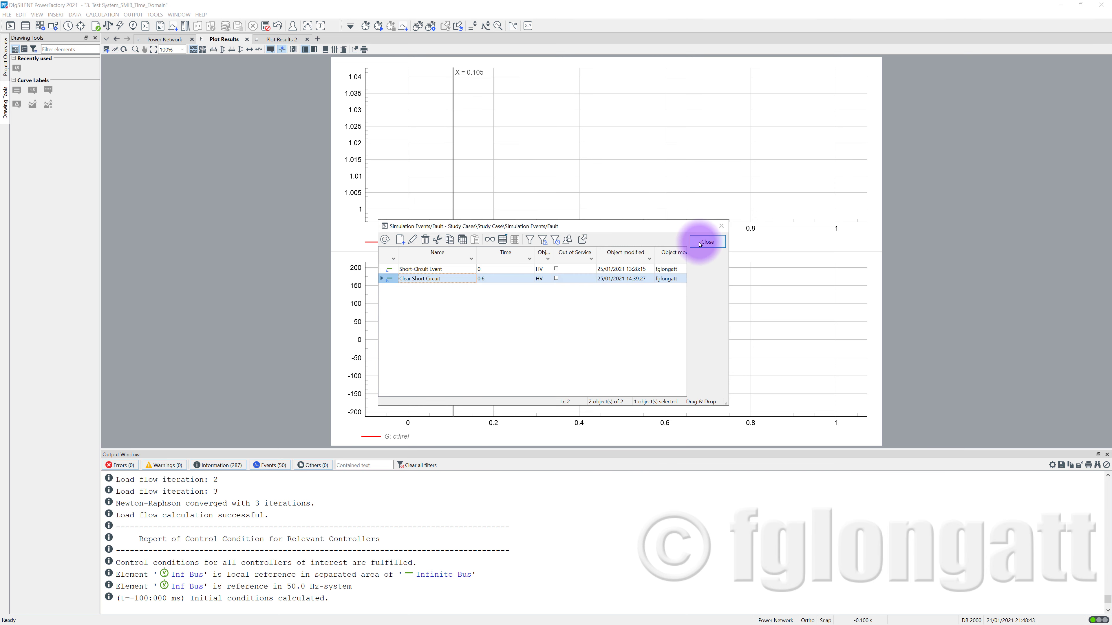
click(707, 242)
click(378, 26)
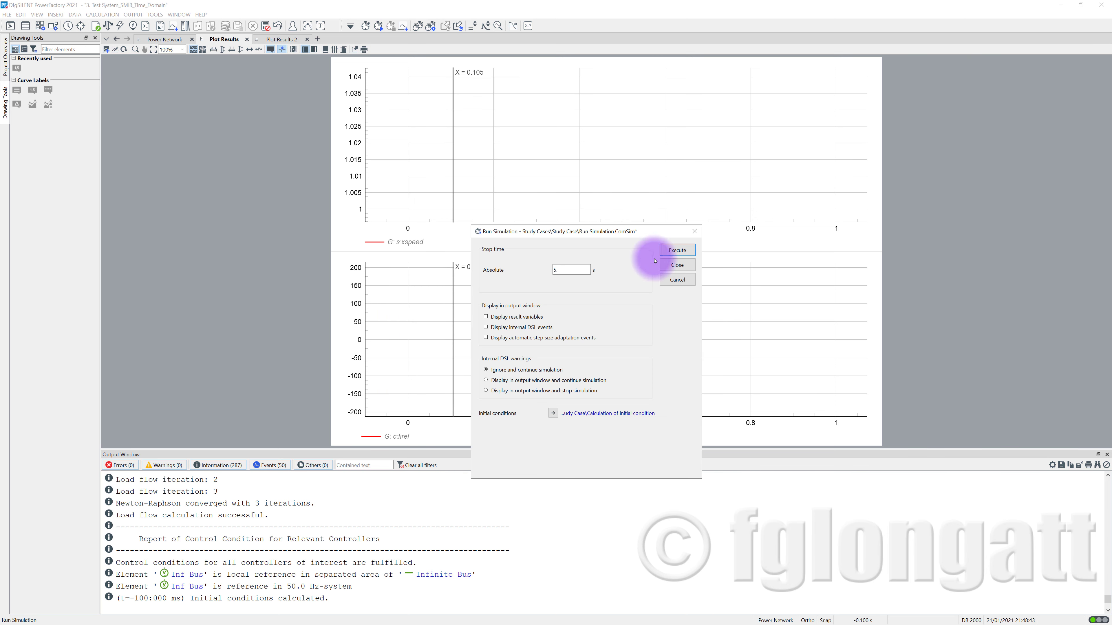
click(677, 250)
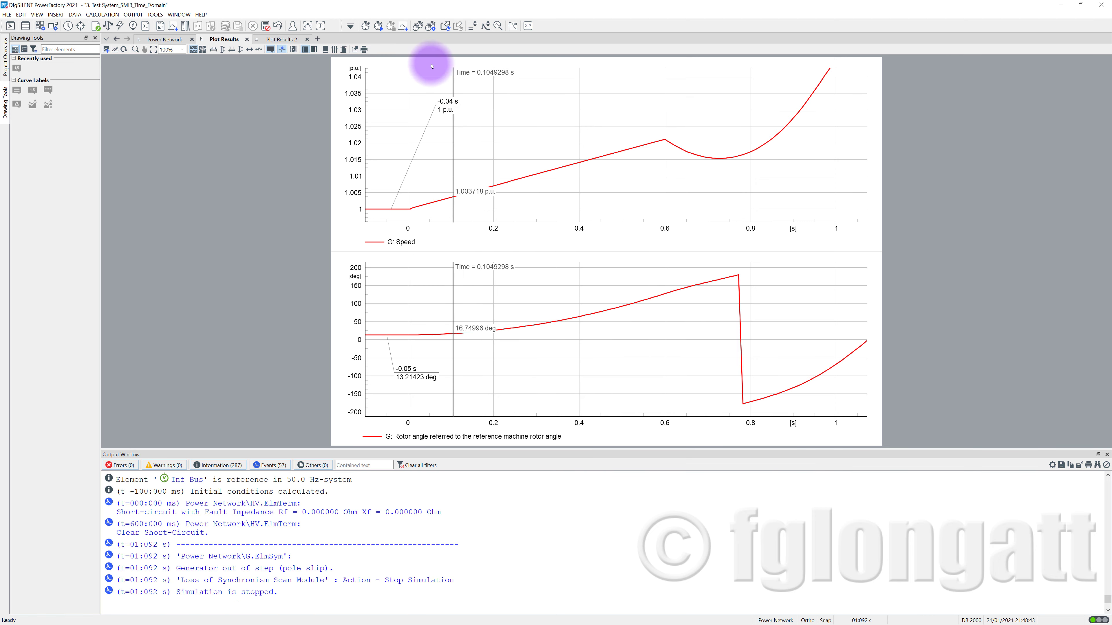
Rerun the simulation from new initial conditions with the Clear Short Circuit event at 0.5 s, and fit the plots to the full curves
click(366, 26)
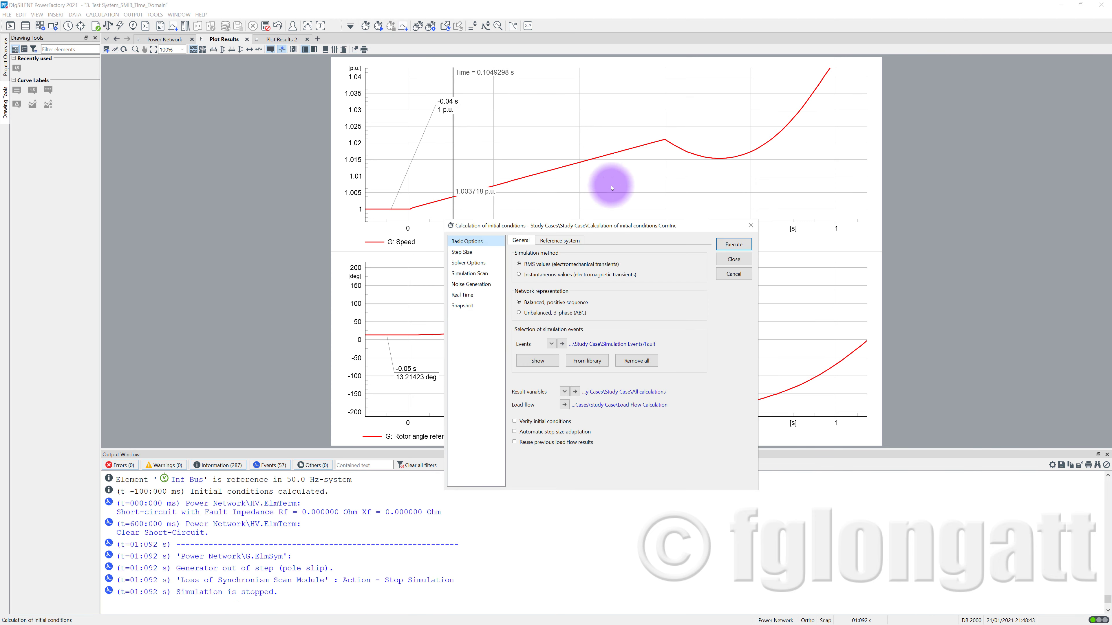
click(727, 242)
click(486, 26)
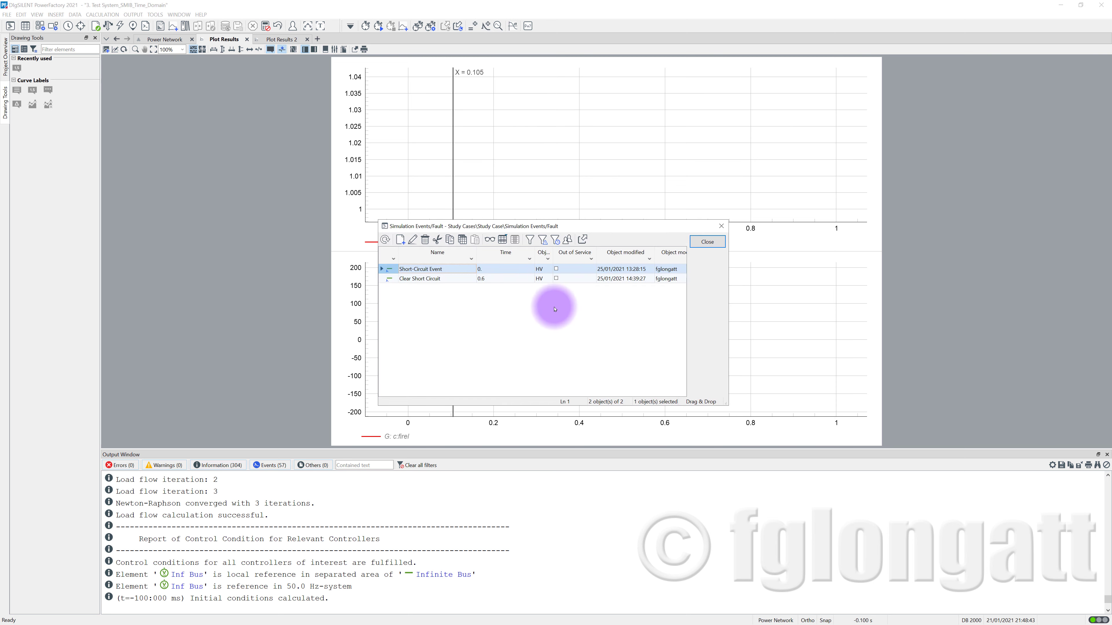
double_click(405, 278)
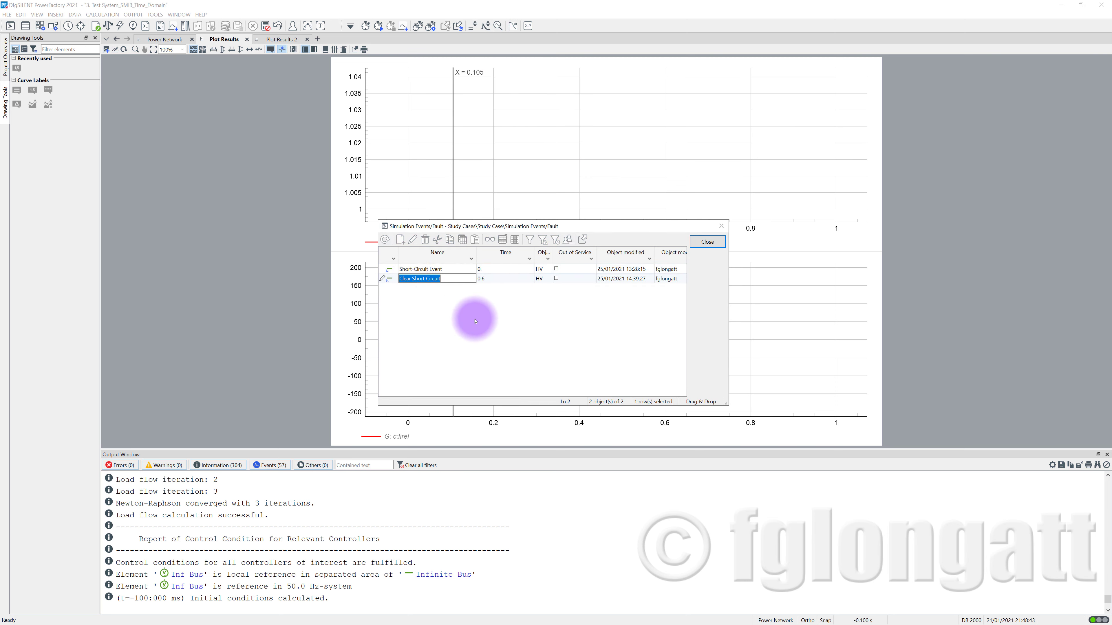
double_click(388, 278)
click(543, 315)
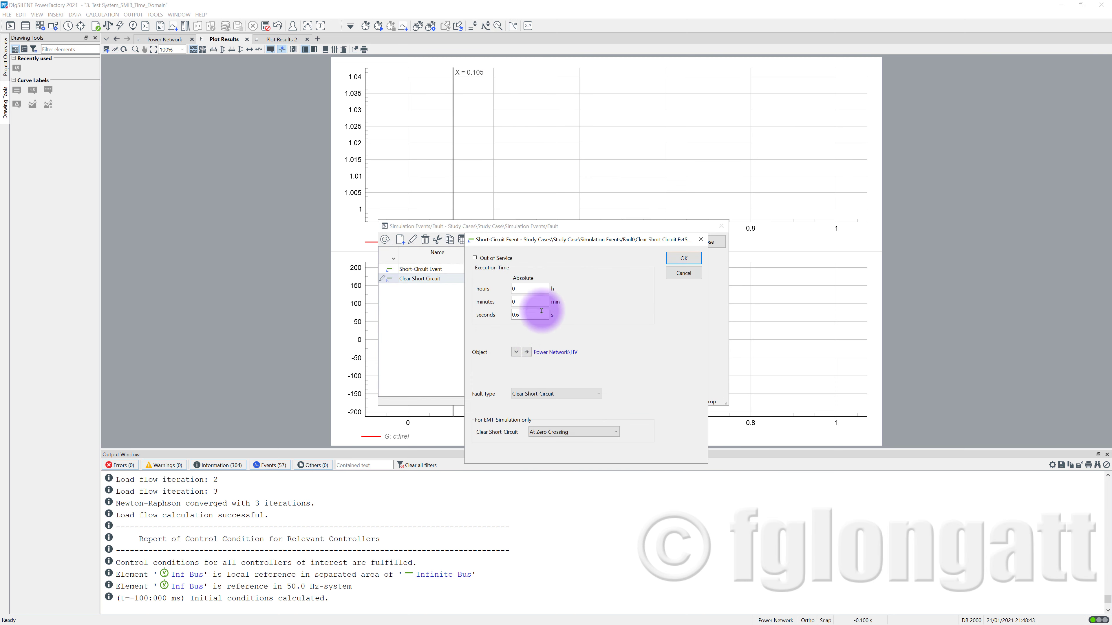
key(Return)
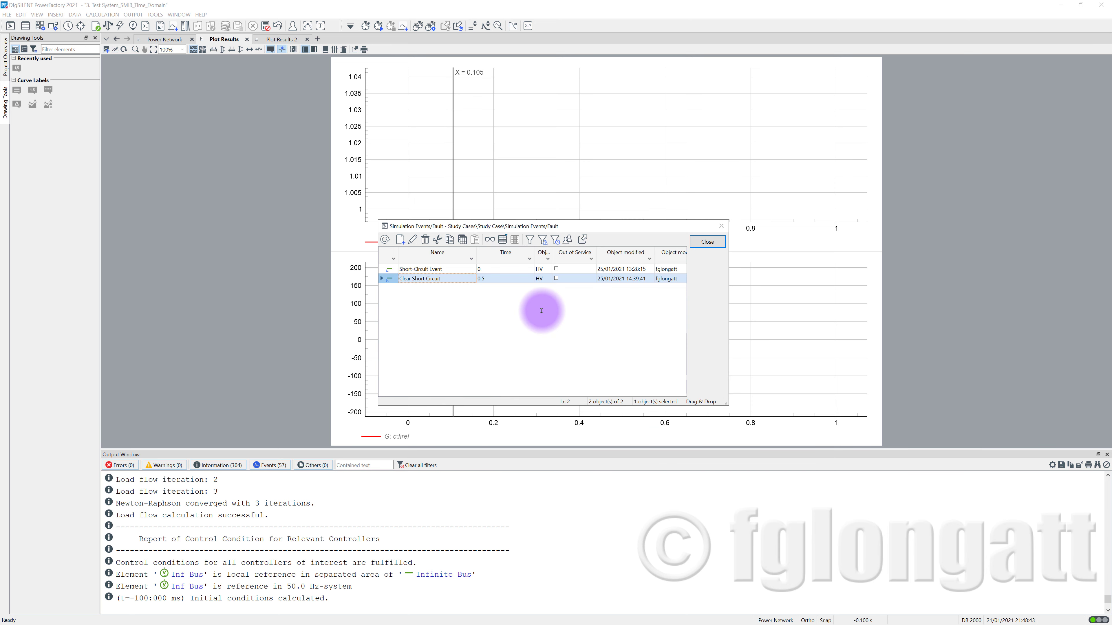
click(713, 241)
click(389, 20)
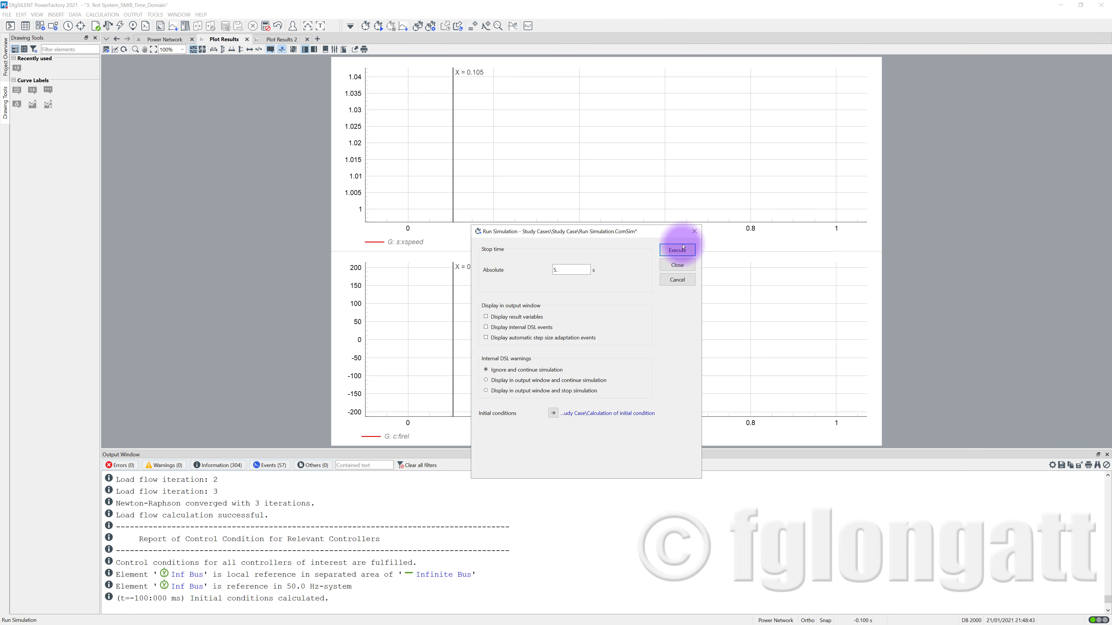
click(677, 250)
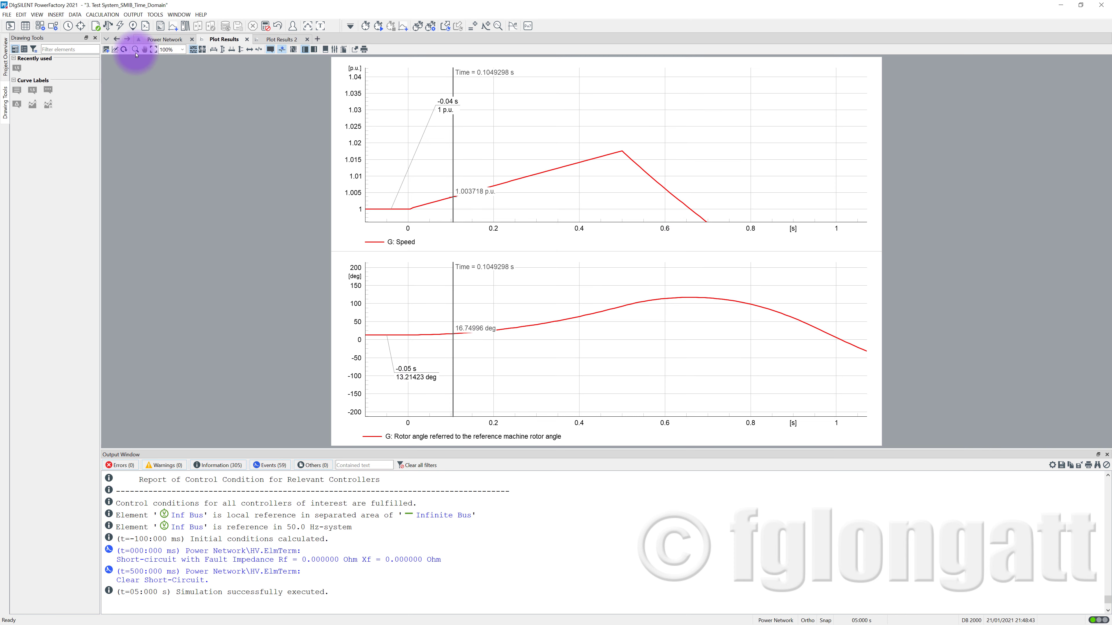
click(213, 49)
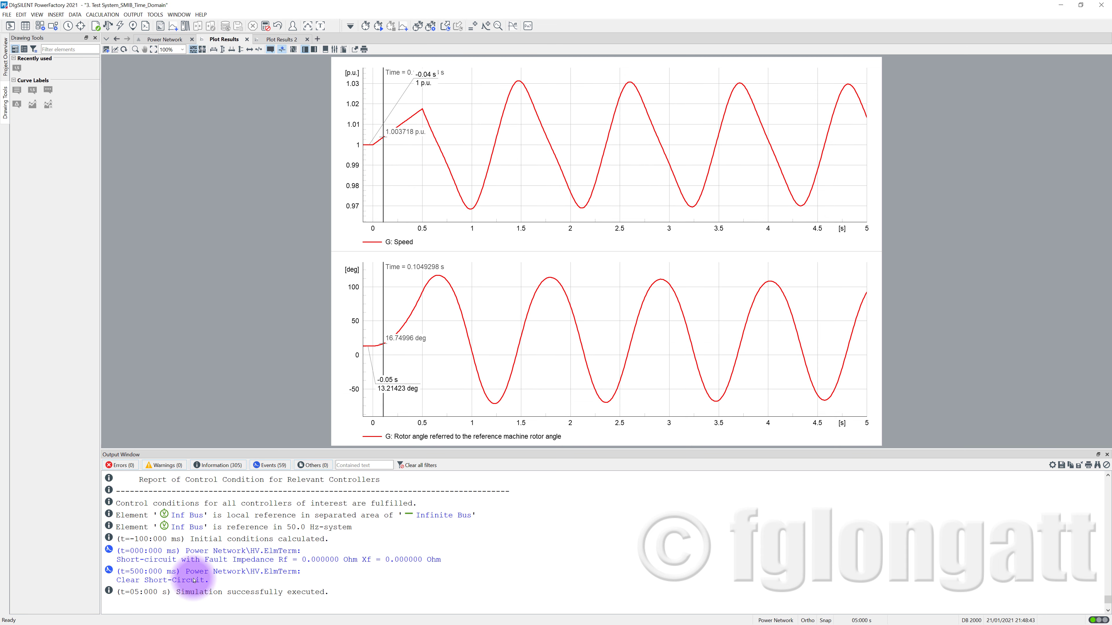
Set the Clear Short Circuit event's execution time to 0.55 s and rerun the simulation from new initial conditions
click(366, 26)
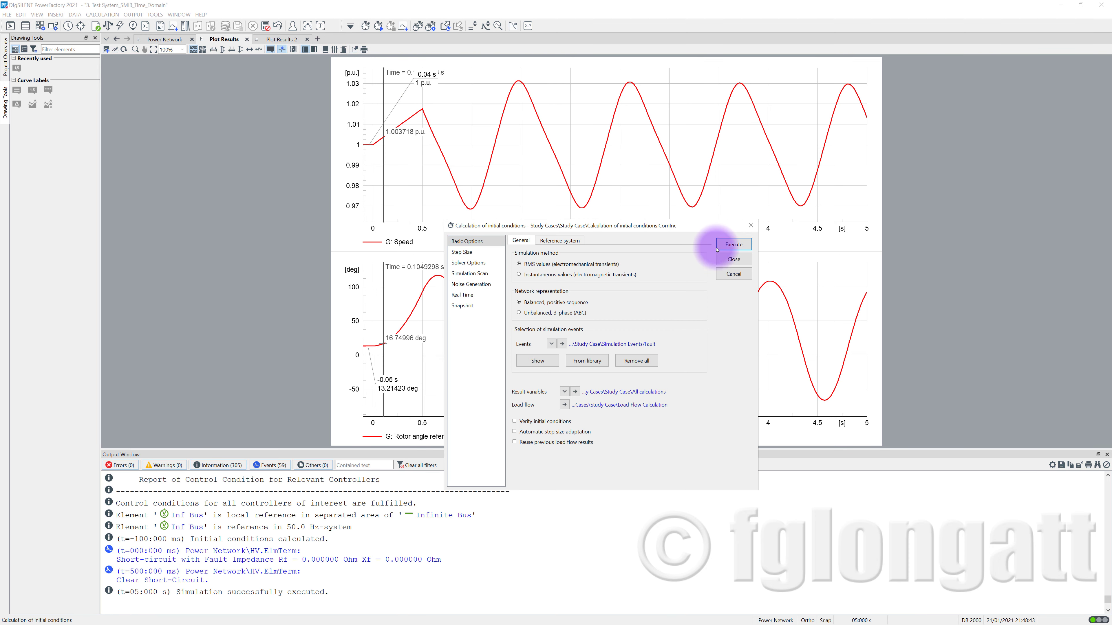
click(734, 245)
click(485, 26)
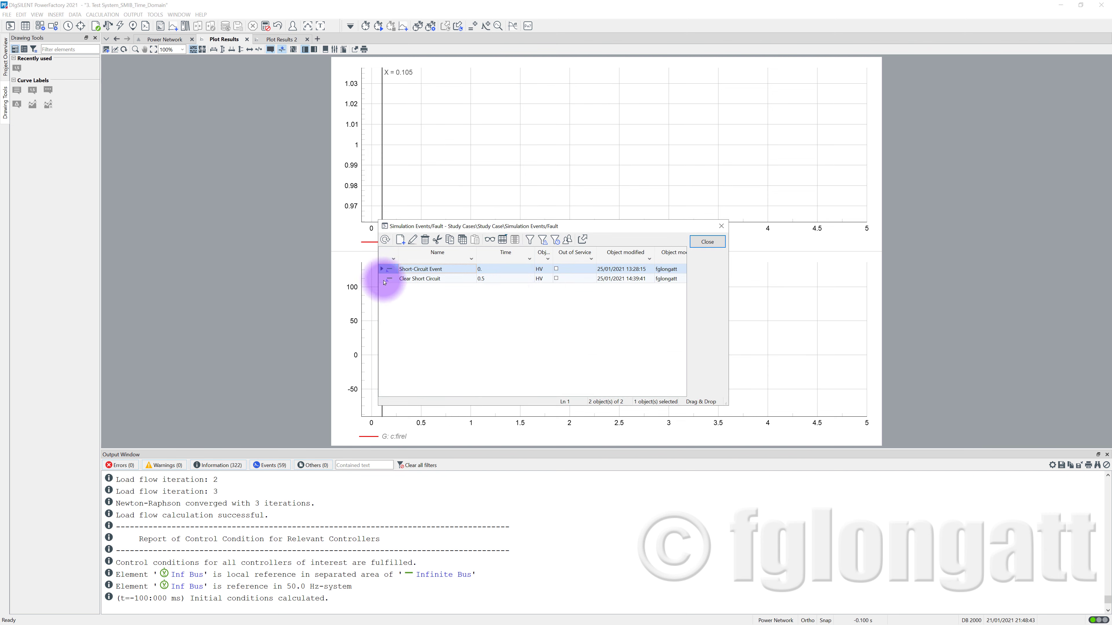
double_click(385, 280)
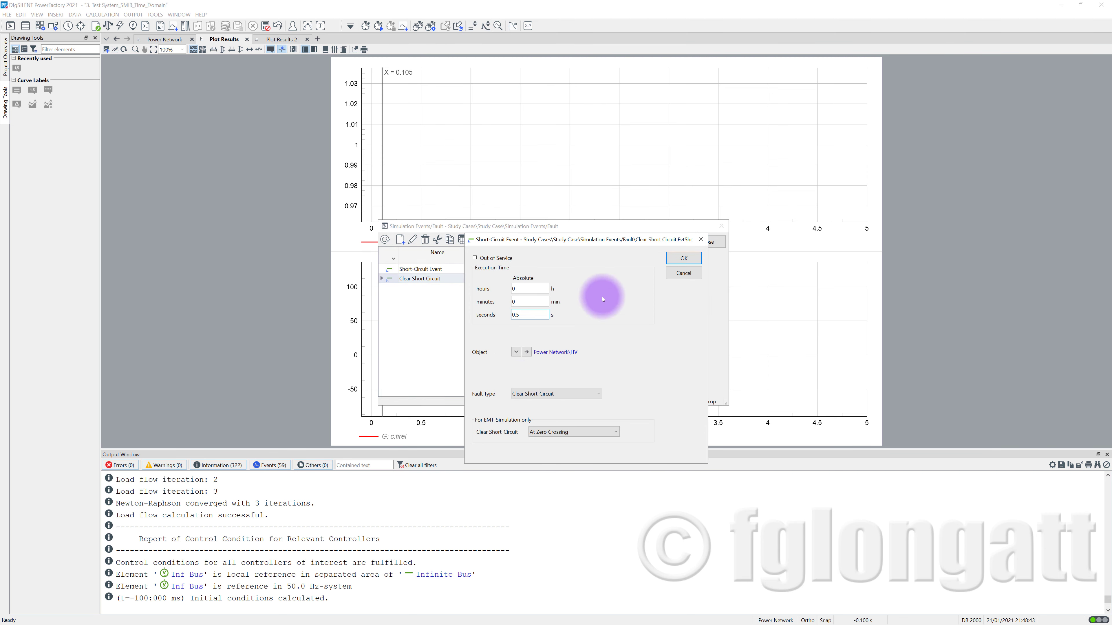
click(691, 258)
click(714, 241)
click(378, 25)
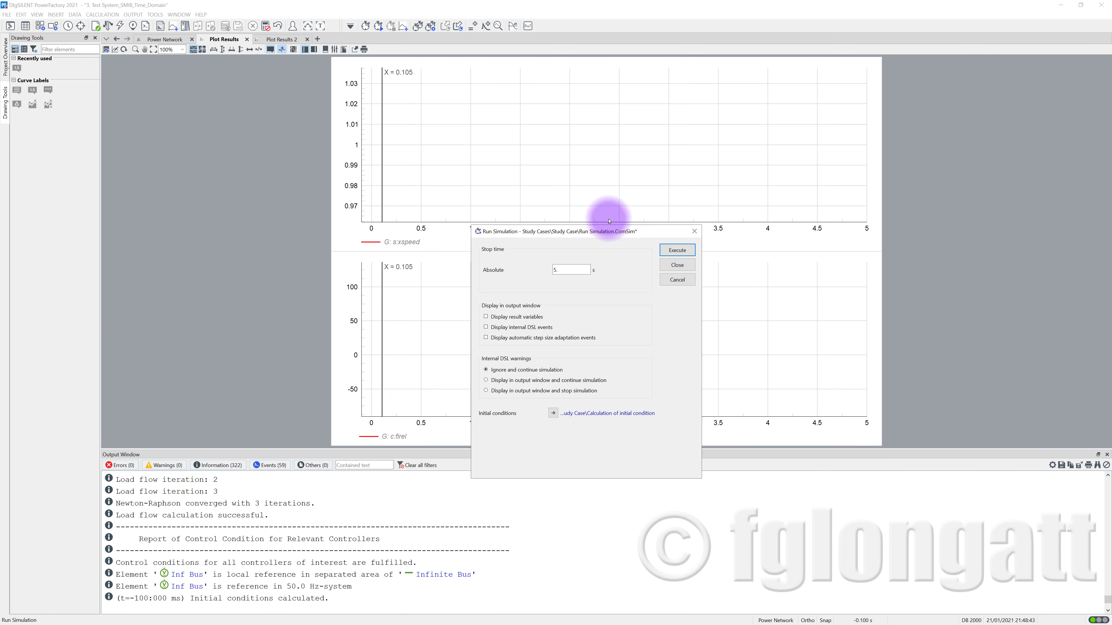
click(672, 250)
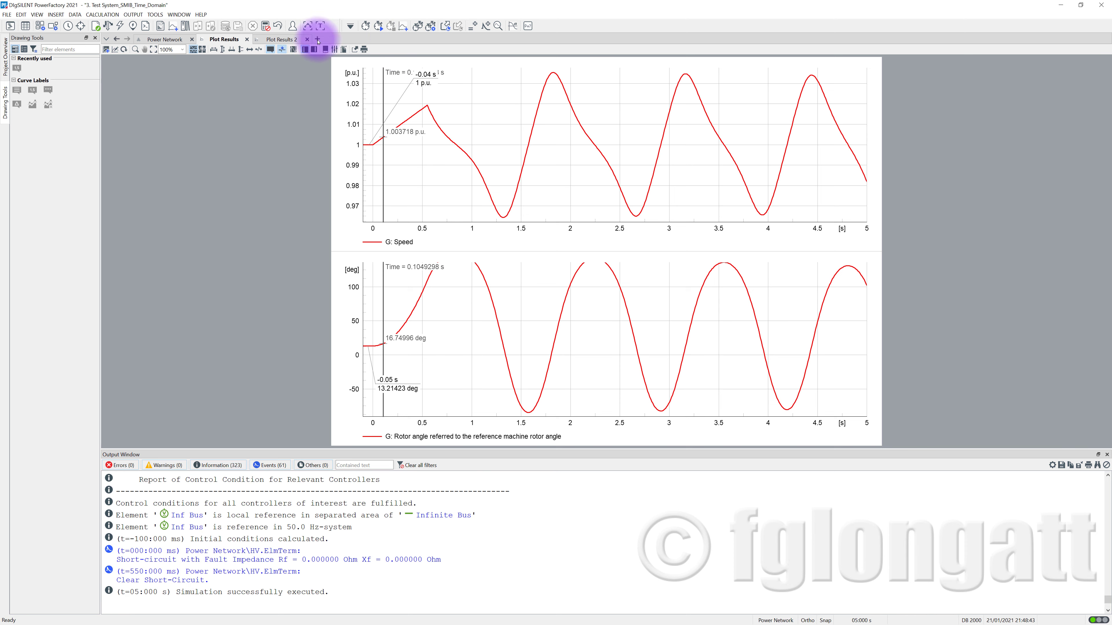
Set the Clear Short Circuit event's execution time to 0.56 s and rerun the simulation from new initial conditions
click(366, 25)
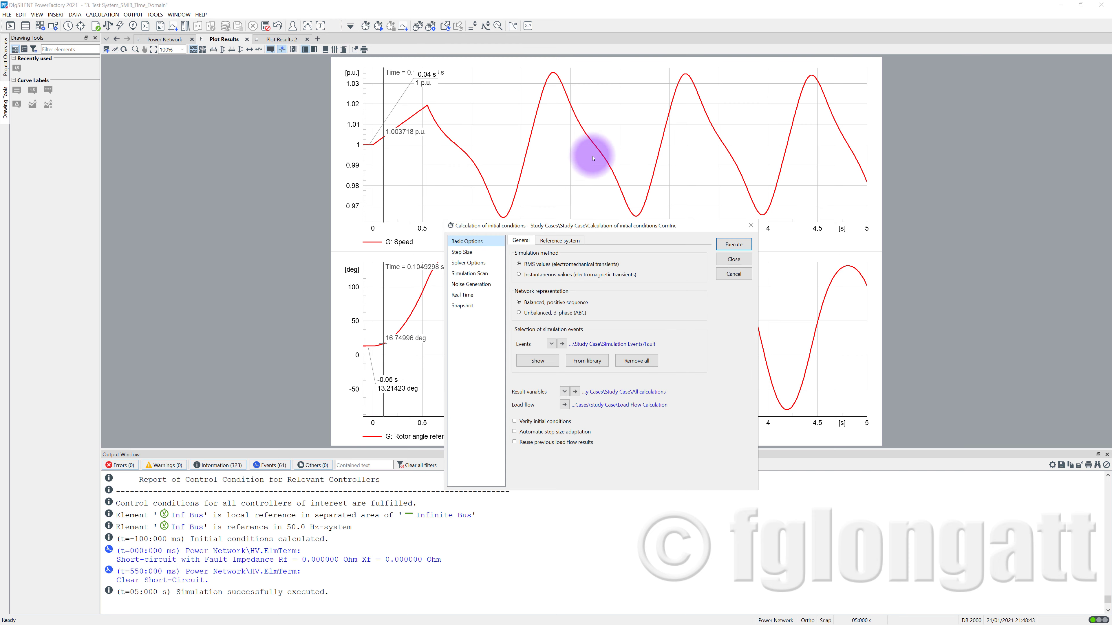
click(727, 248)
click(486, 26)
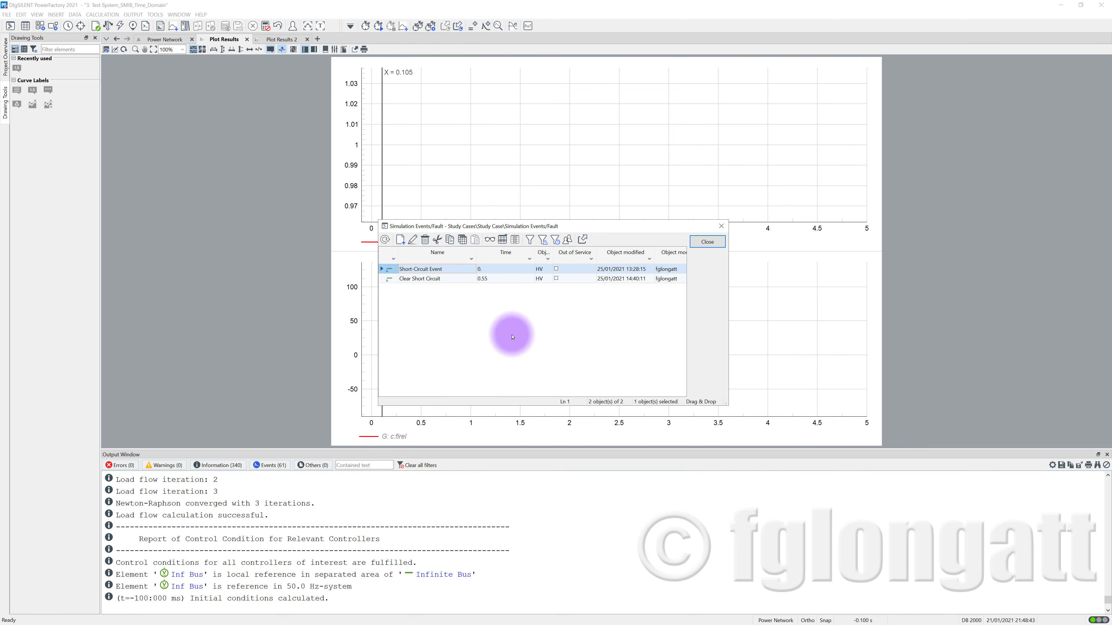
double_click(391, 280)
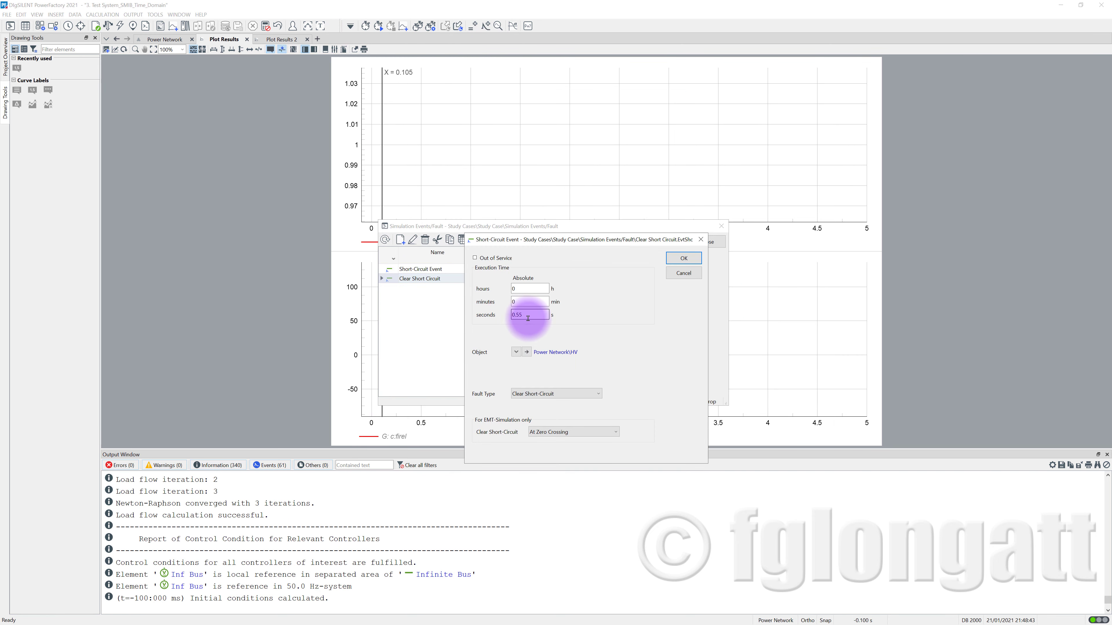
click(542, 312)
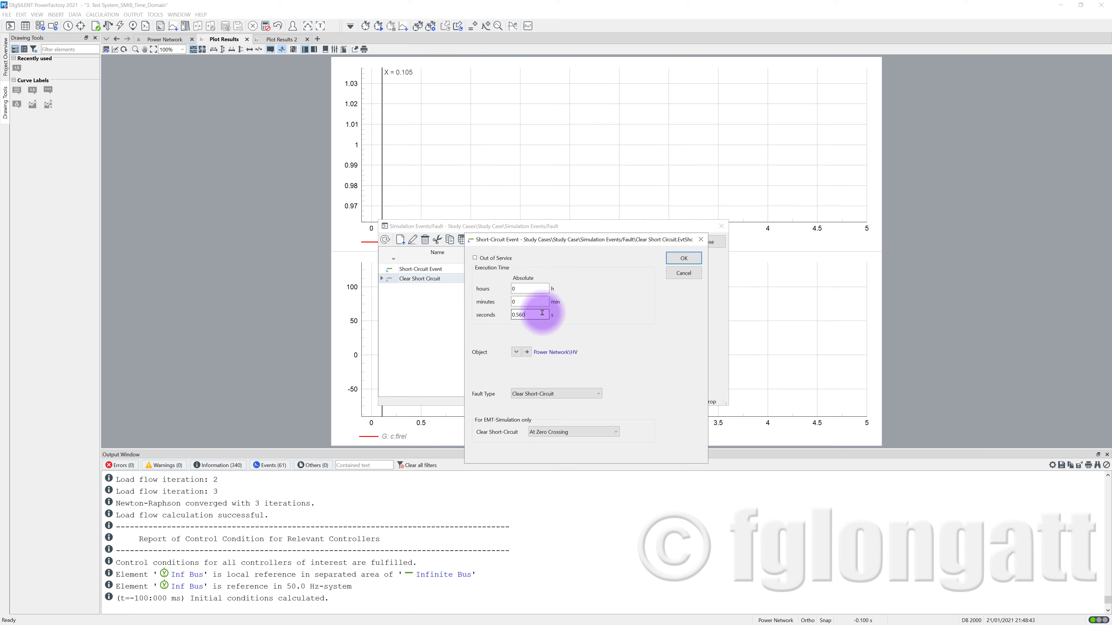
click(683, 258)
click(709, 242)
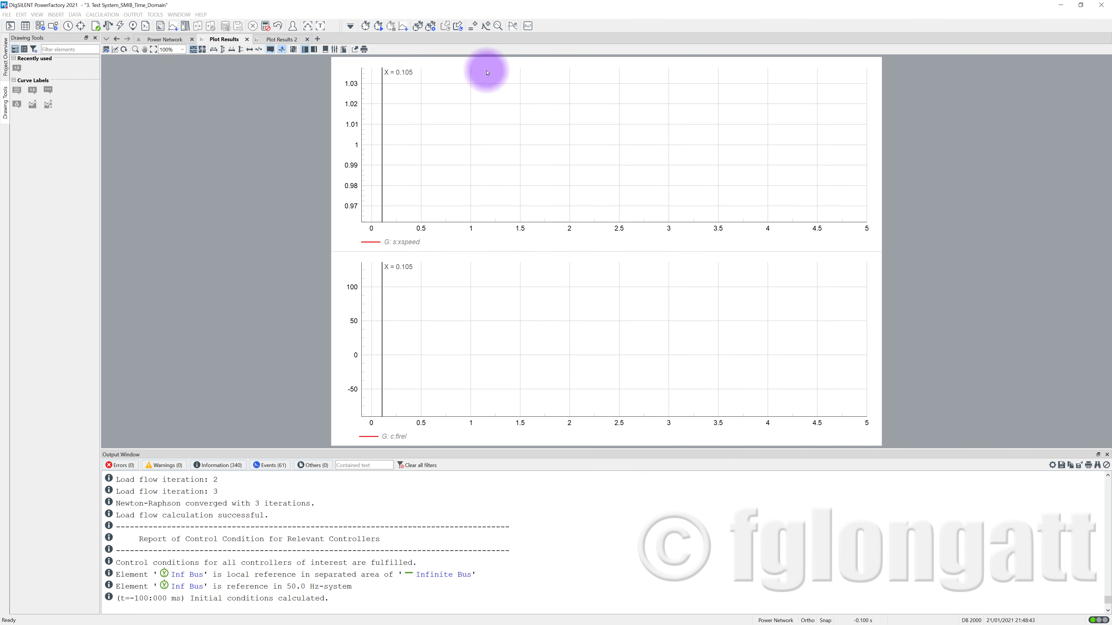
click(378, 26)
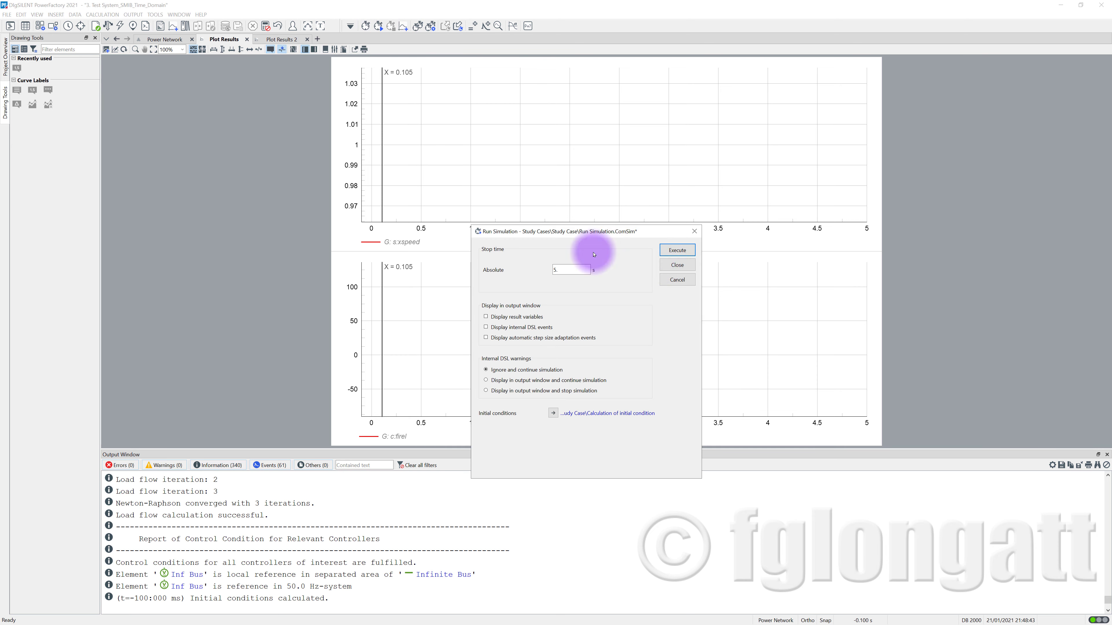
click(692, 256)
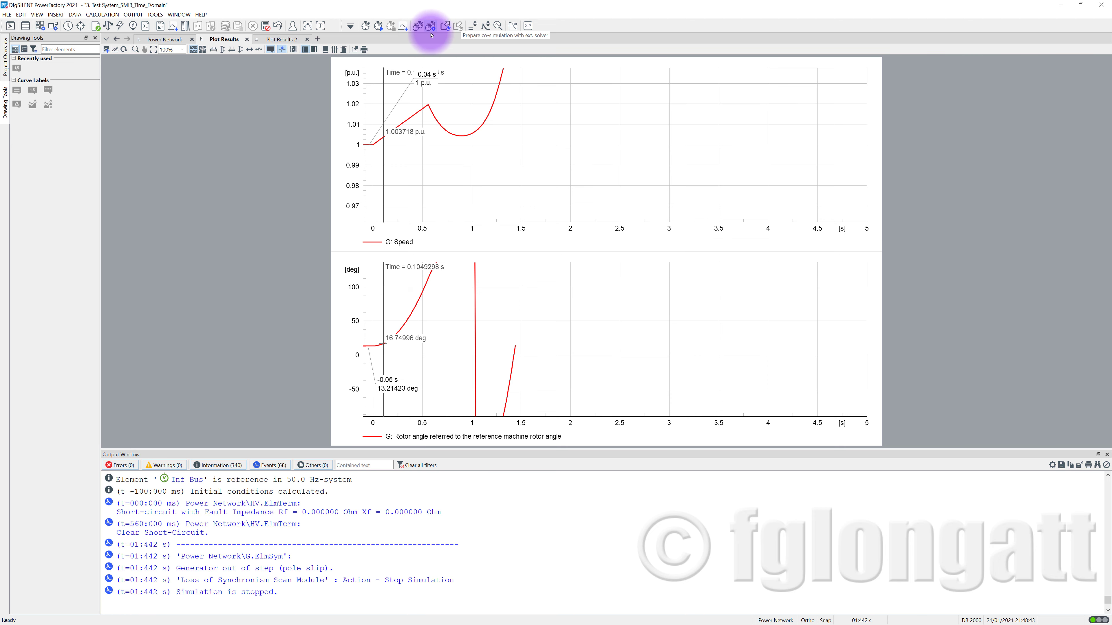
Set the Clear Short Circuit event's execution time to 0.558 s and rerun the simulation from new initial conditions
click(365, 26)
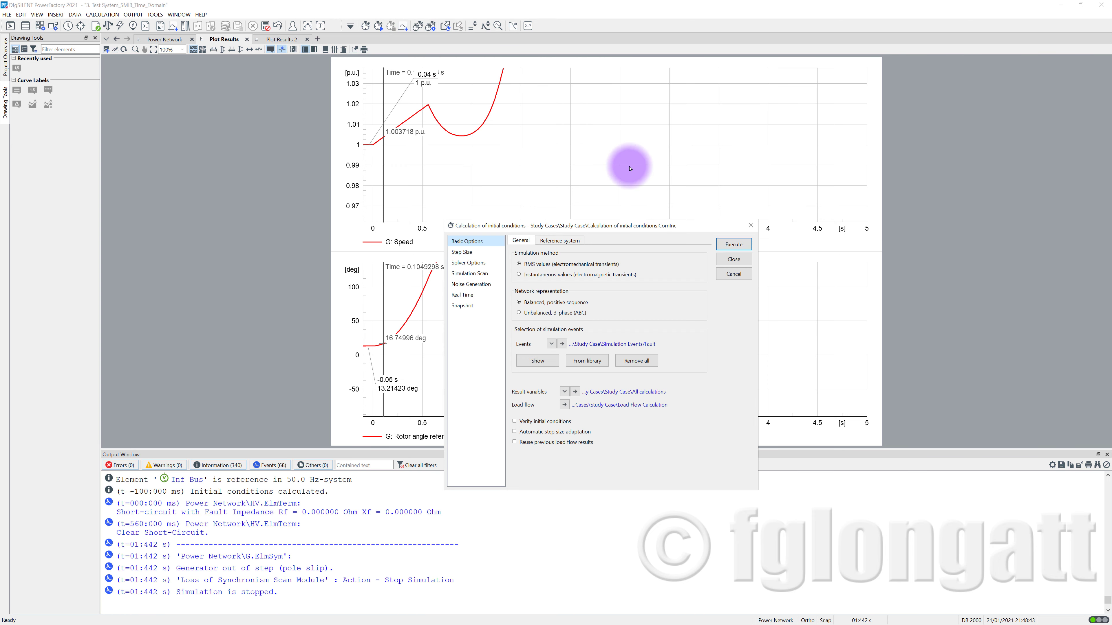
click(721, 245)
click(485, 26)
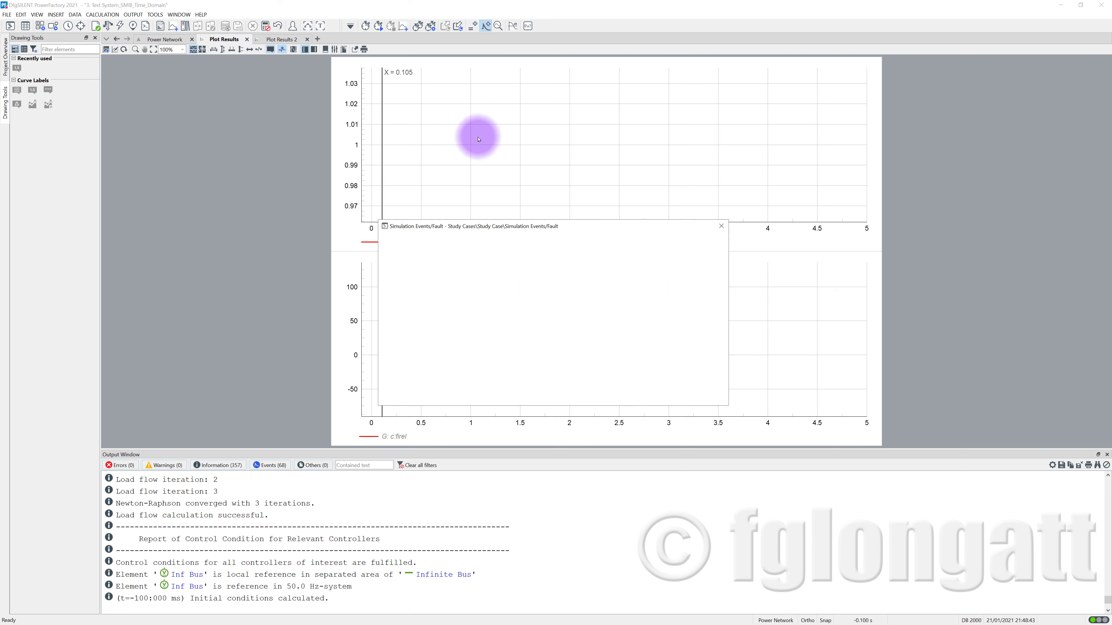
double_click(389, 279)
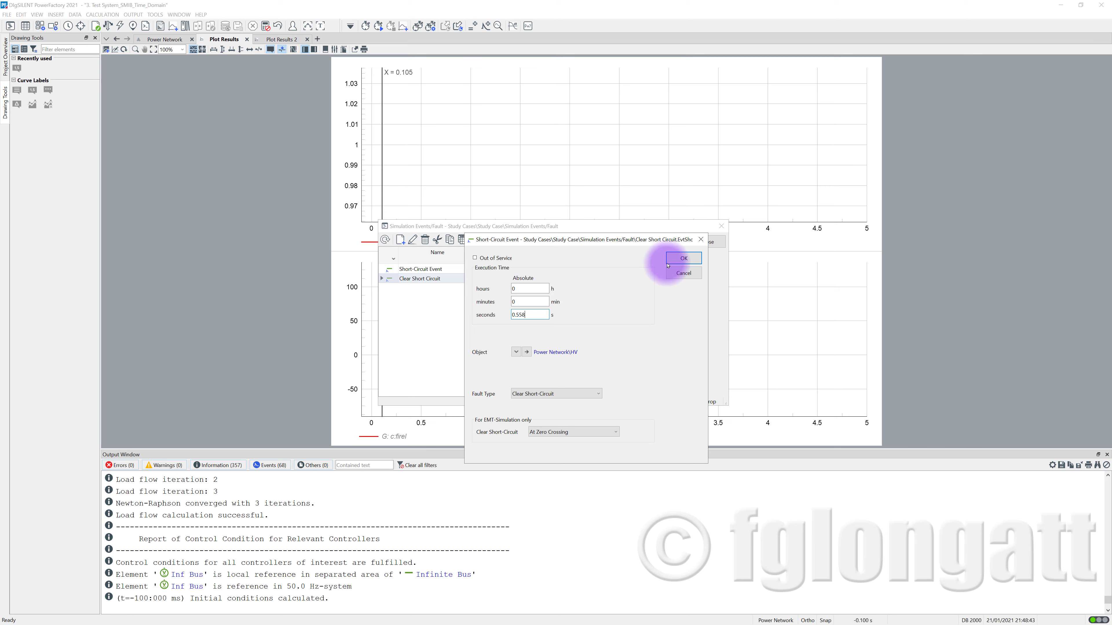
click(683, 258)
click(716, 242)
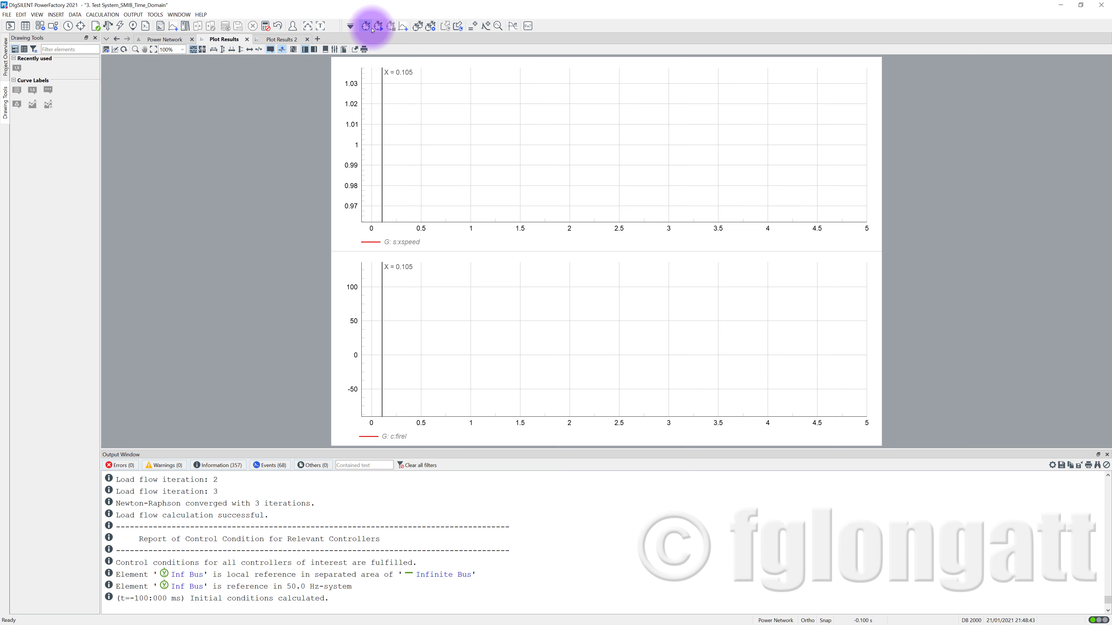
click(371, 29)
click(718, 242)
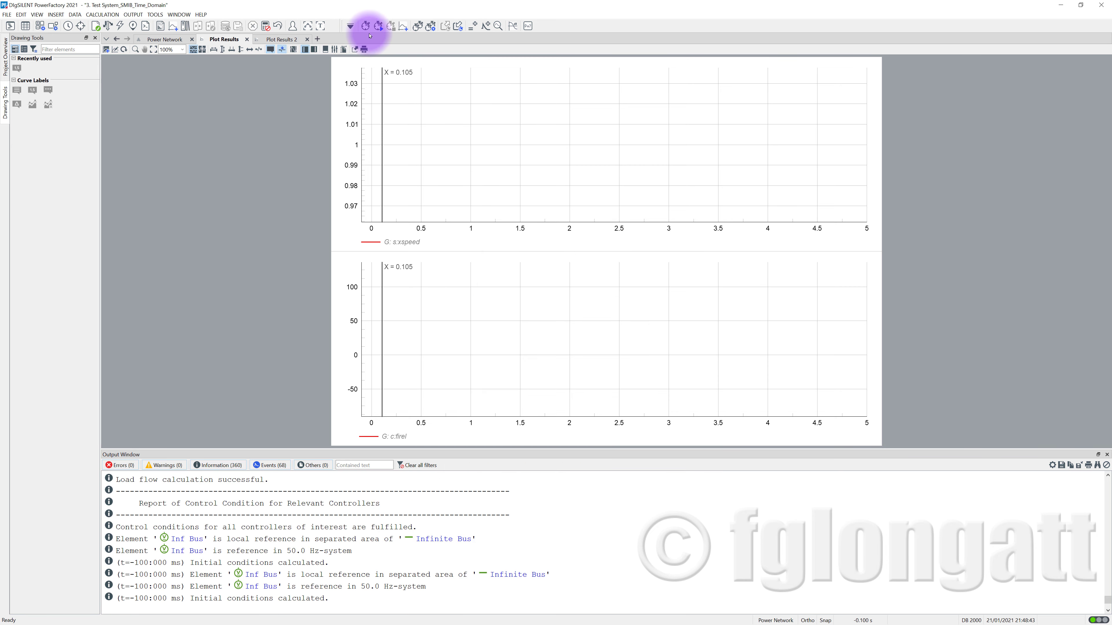
click(378, 27)
click(674, 249)
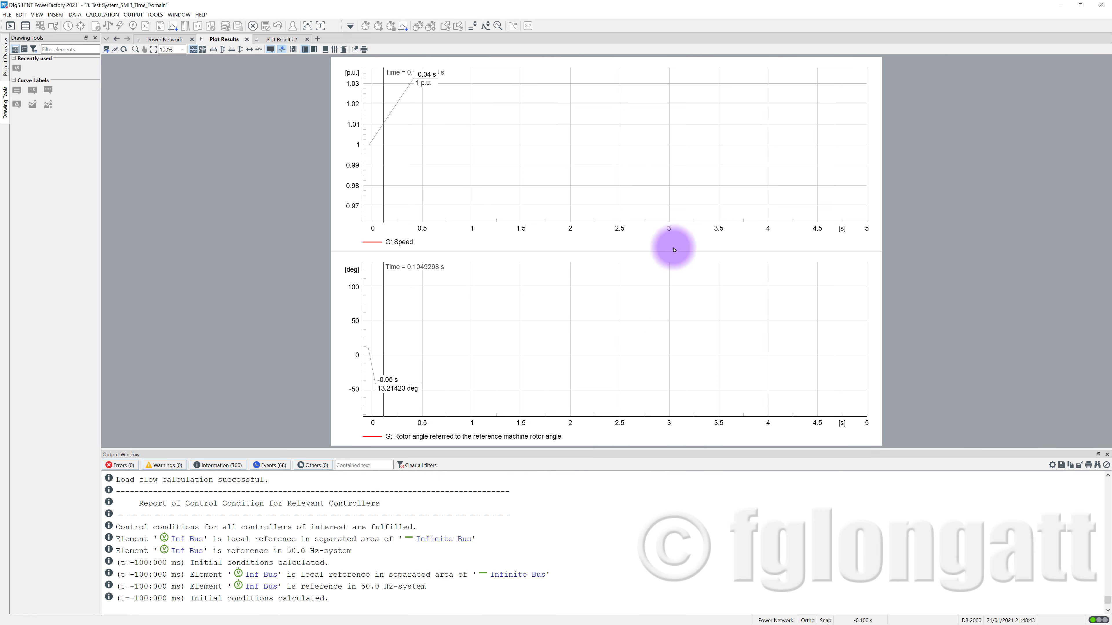
Set the Clear Short Circuit event's execution time to 0.557 s and rerun the simulation from new initial conditions
click(365, 26)
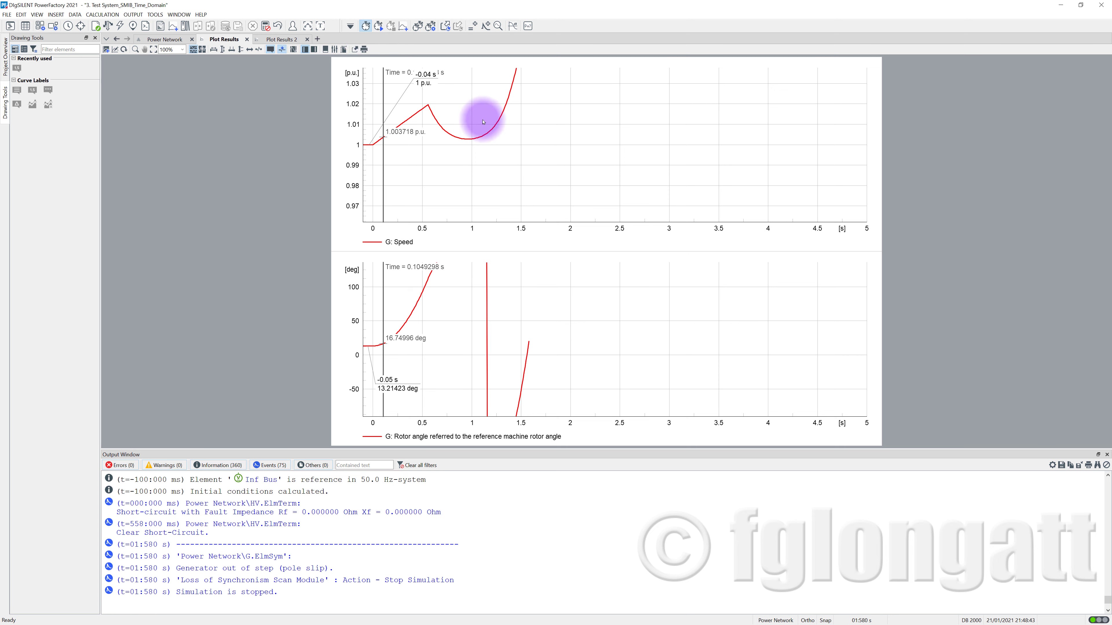
click(734, 246)
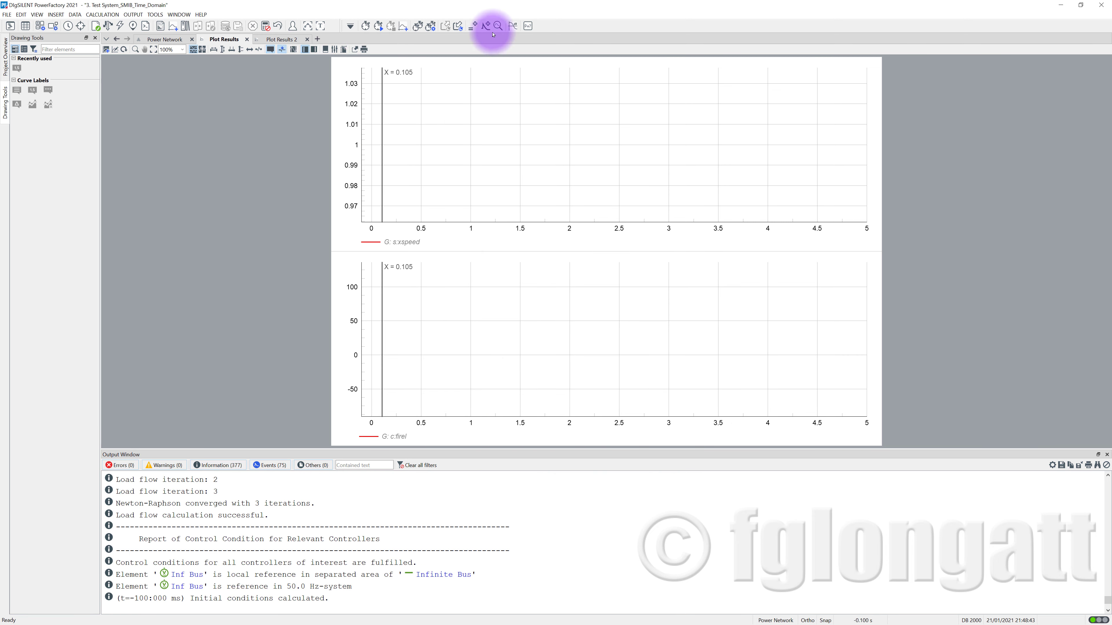
click(485, 25)
double_click(384, 279)
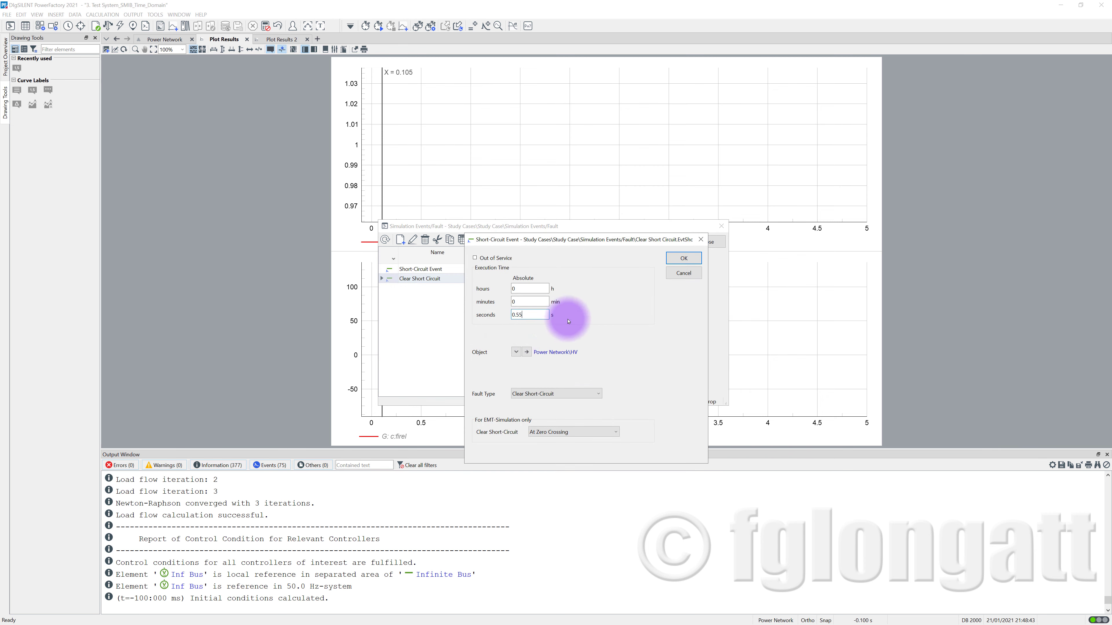
click(684, 258)
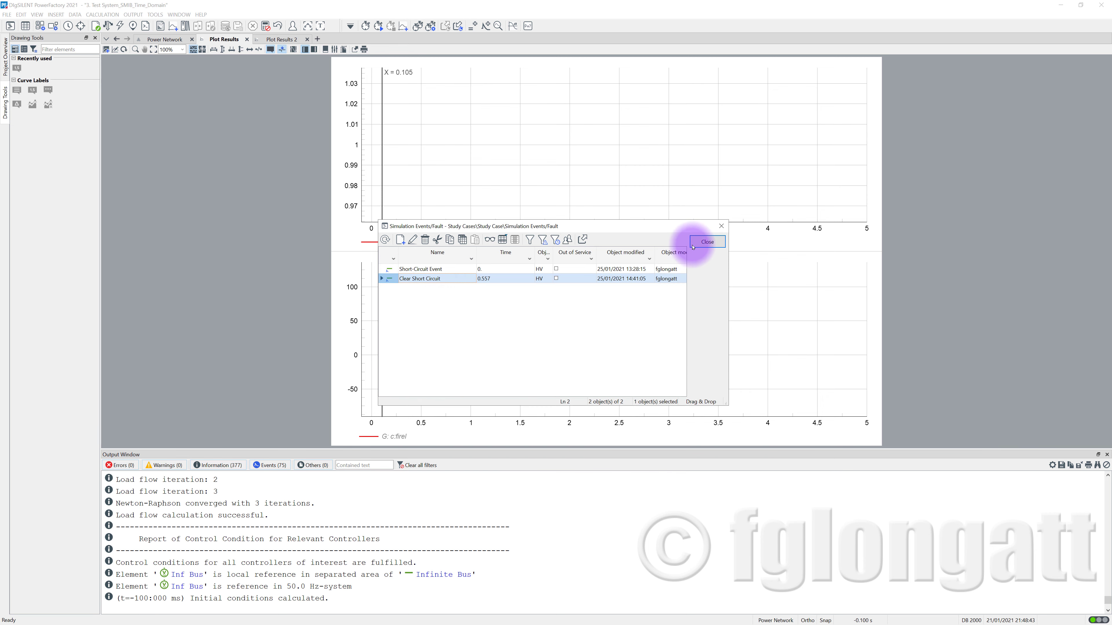
click(717, 242)
click(378, 26)
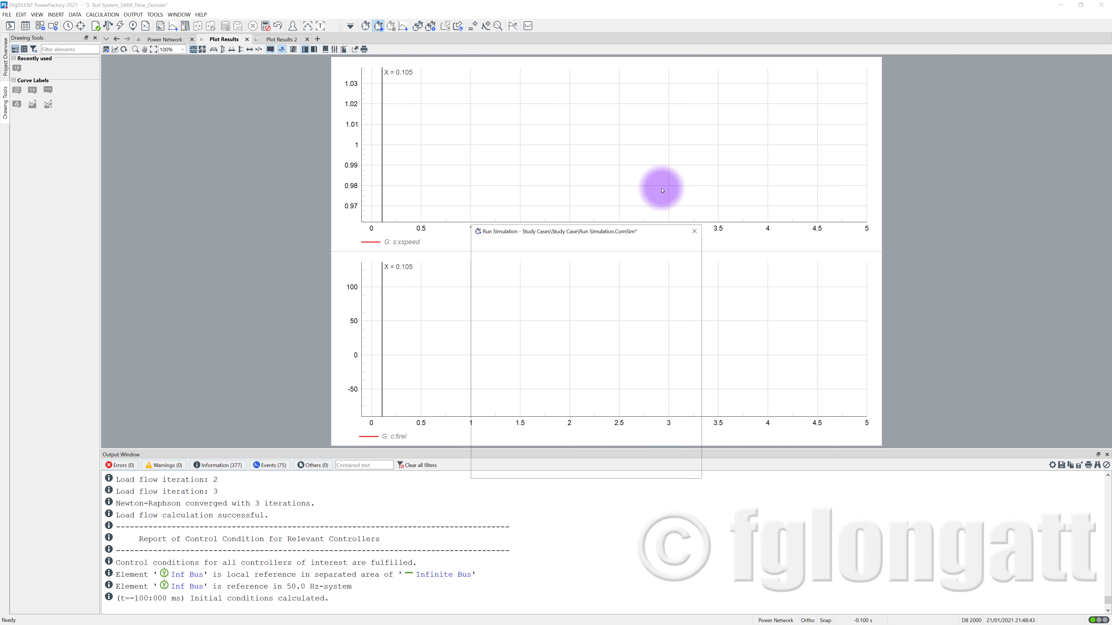
click(695, 254)
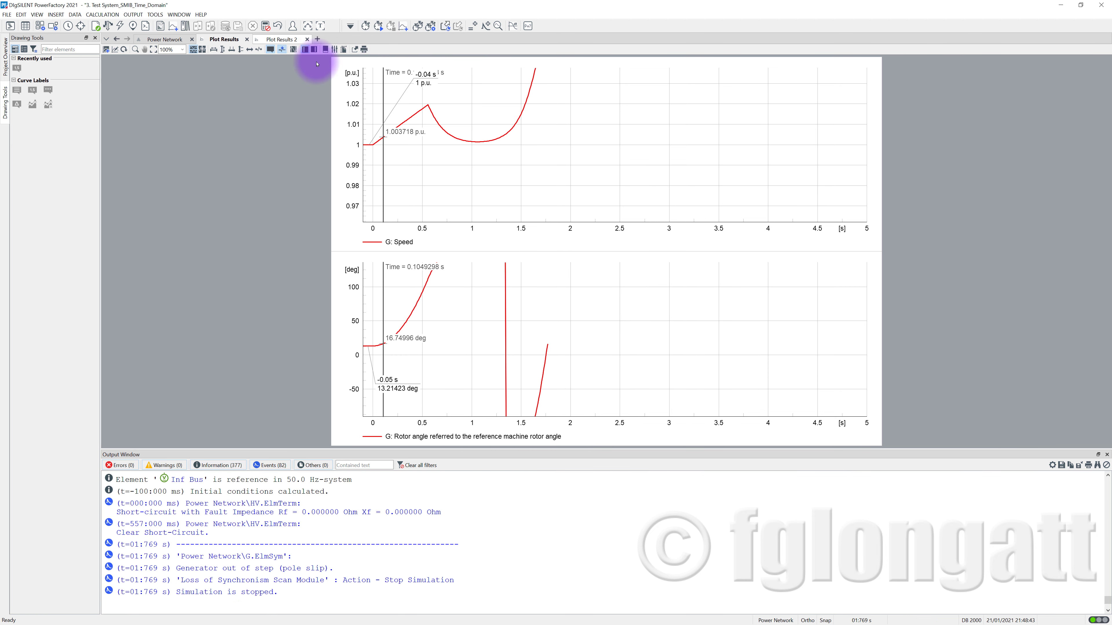
Rerun the simulation from new initial conditions with the Clear Short Circuit event at 0.556 s, and scale the plots' Y-axes to the full curves
click(365, 26)
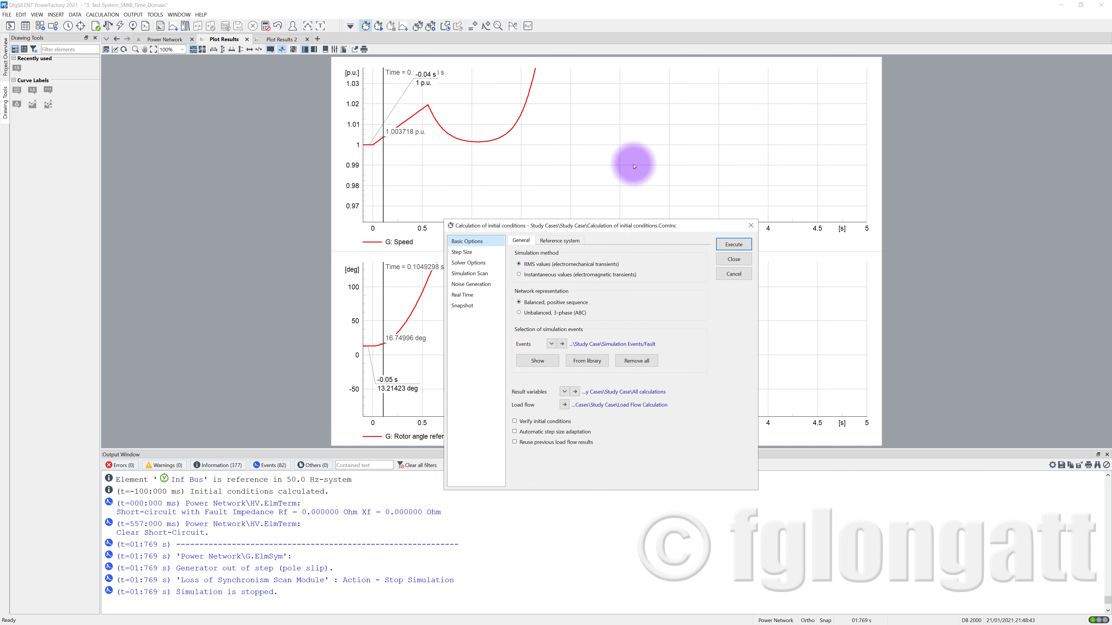
click(736, 240)
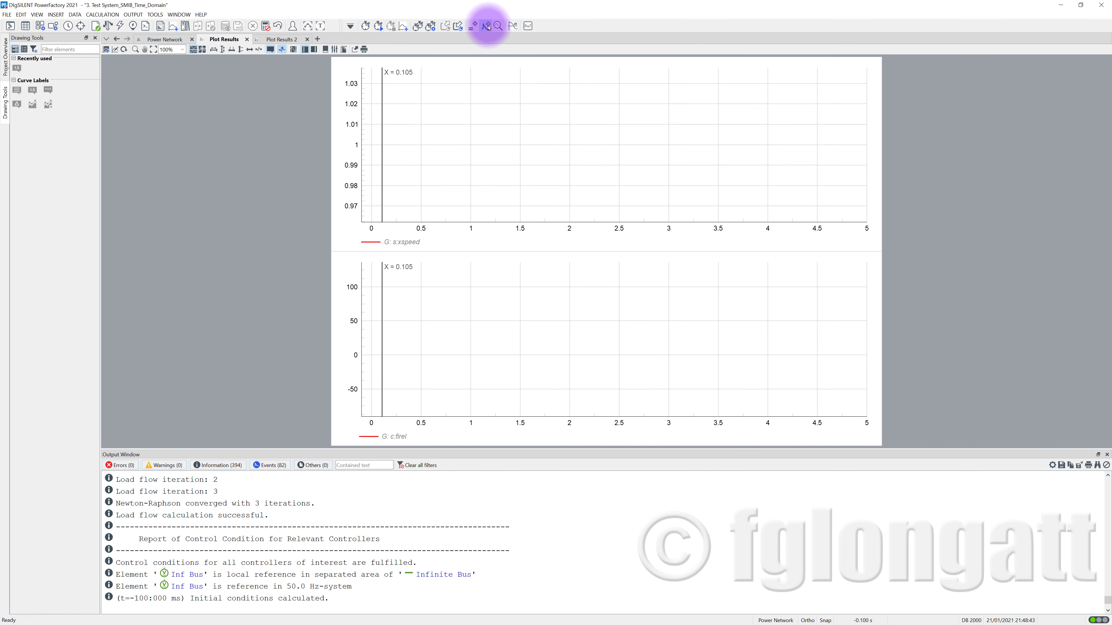
click(487, 26)
double_click(396, 278)
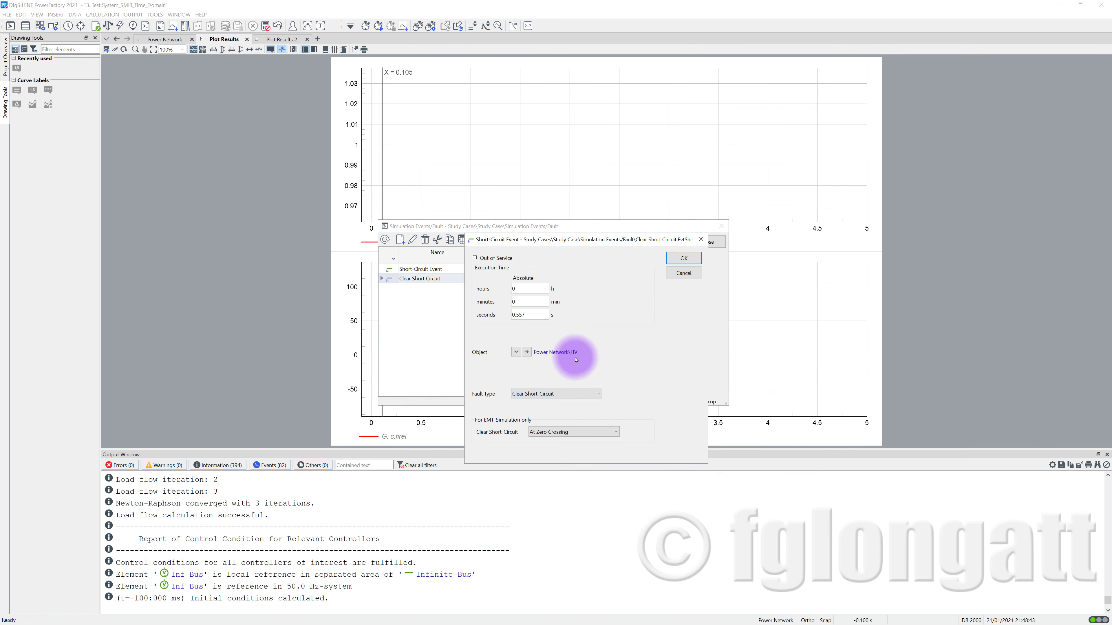
click(546, 312)
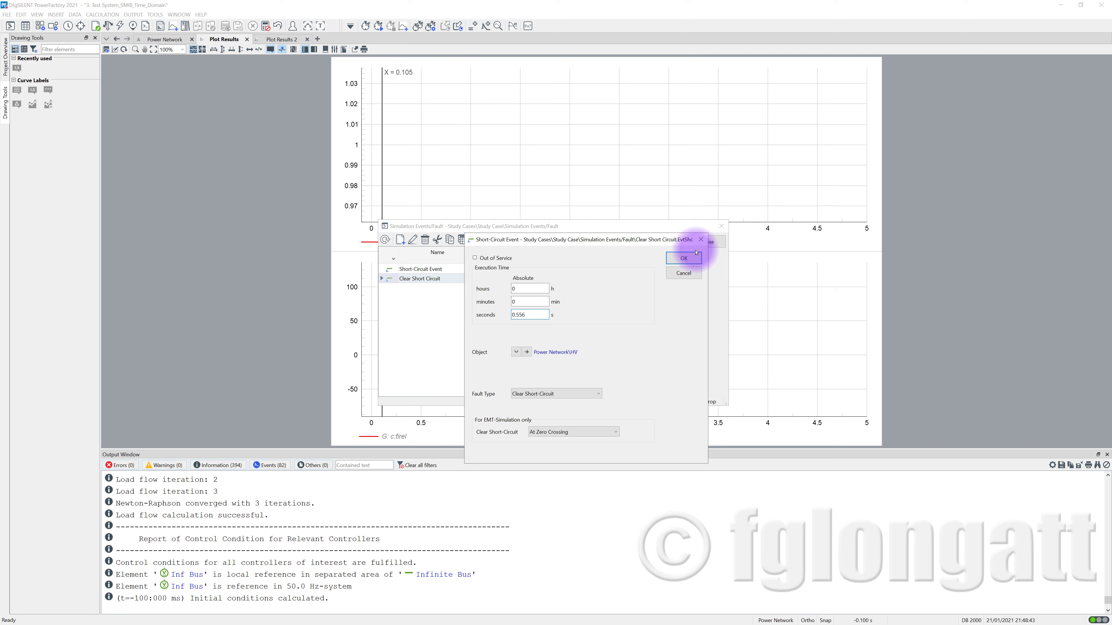
click(685, 258)
click(712, 242)
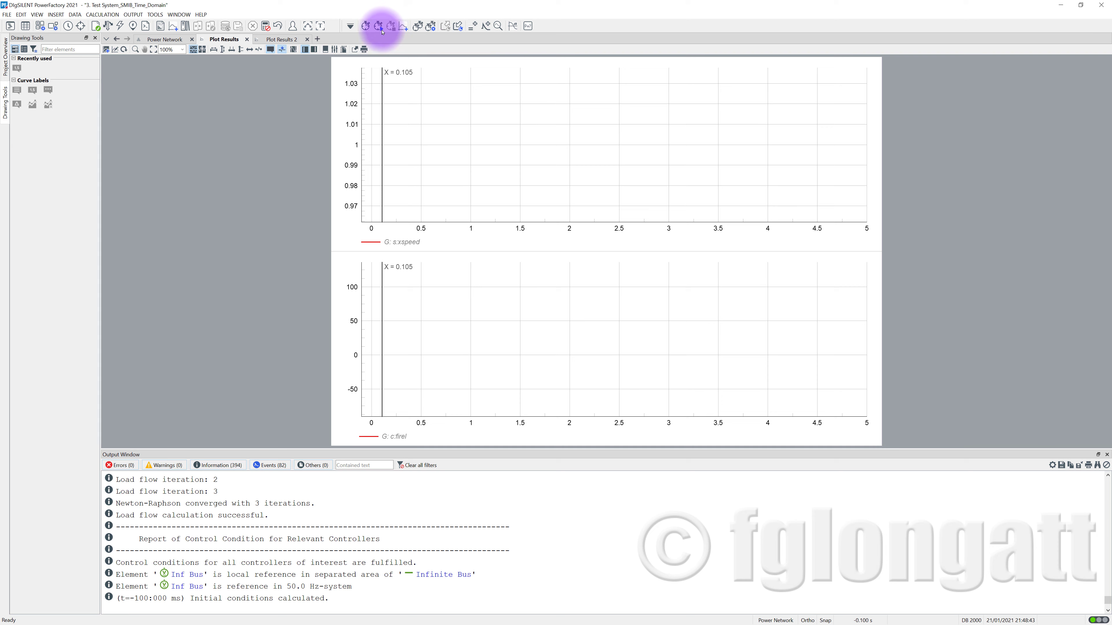
click(672, 247)
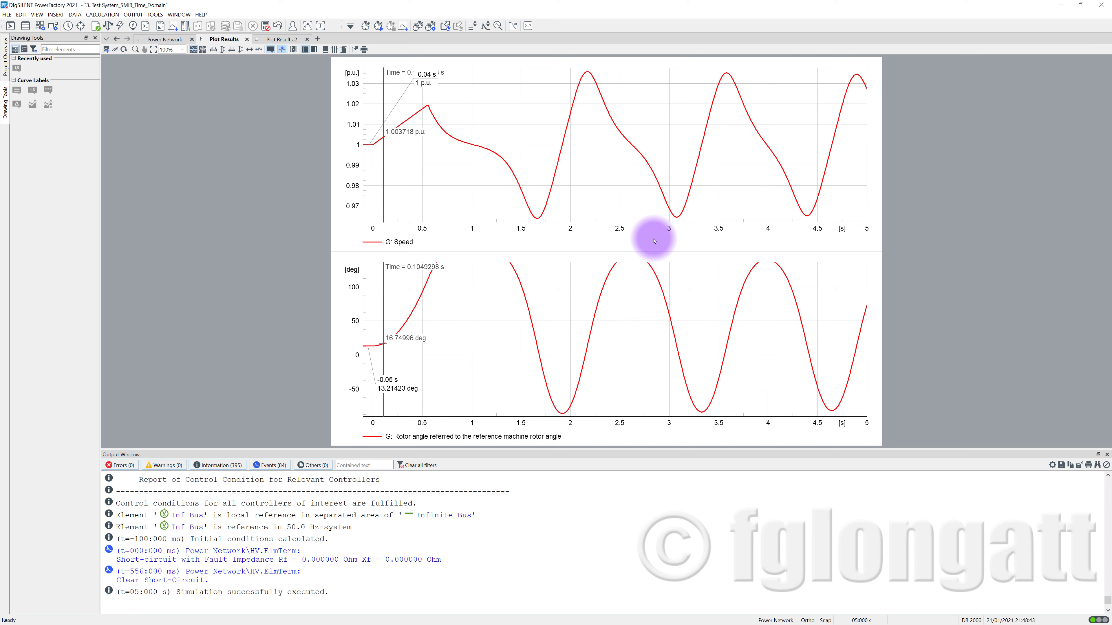
click(223, 49)
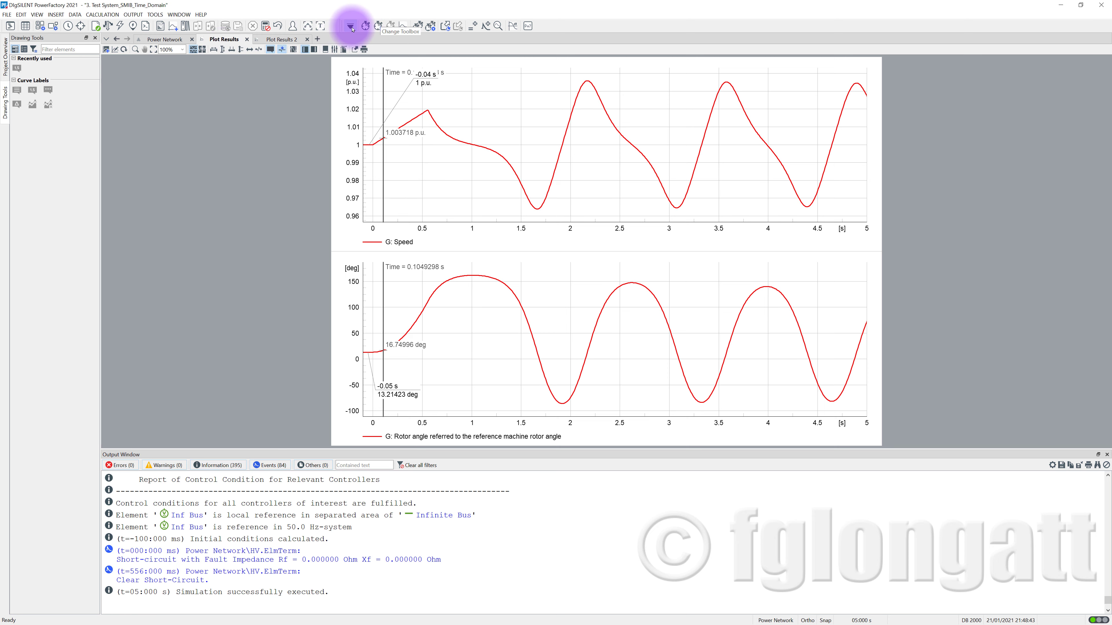
Review the execution times in the simulation events list and repeat the simulation from new initial conditions with the same events
click(365, 25)
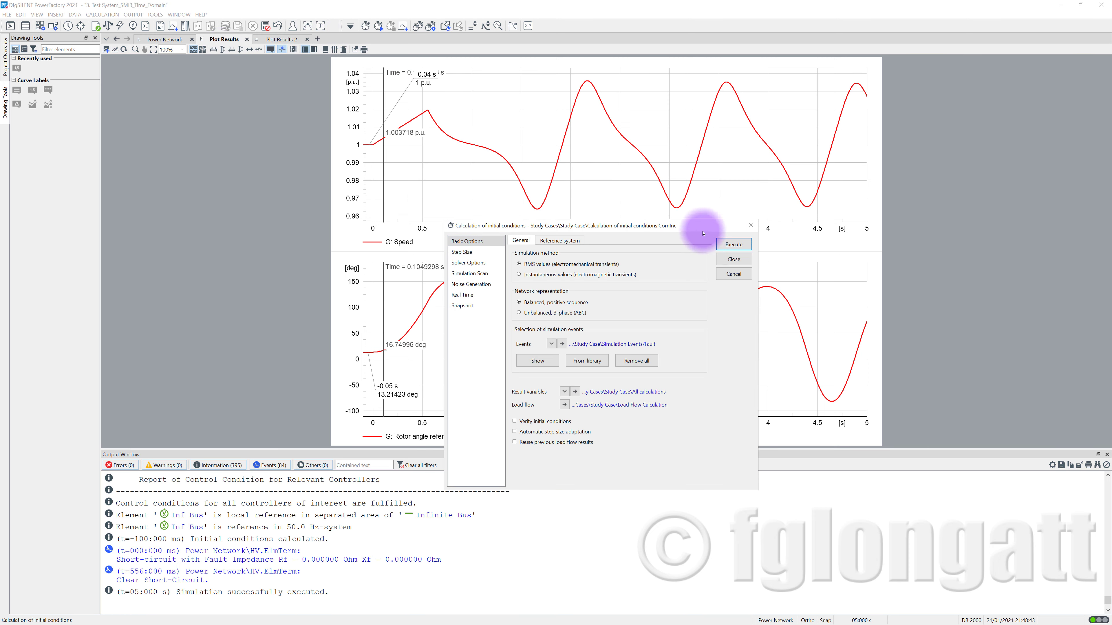
click(728, 245)
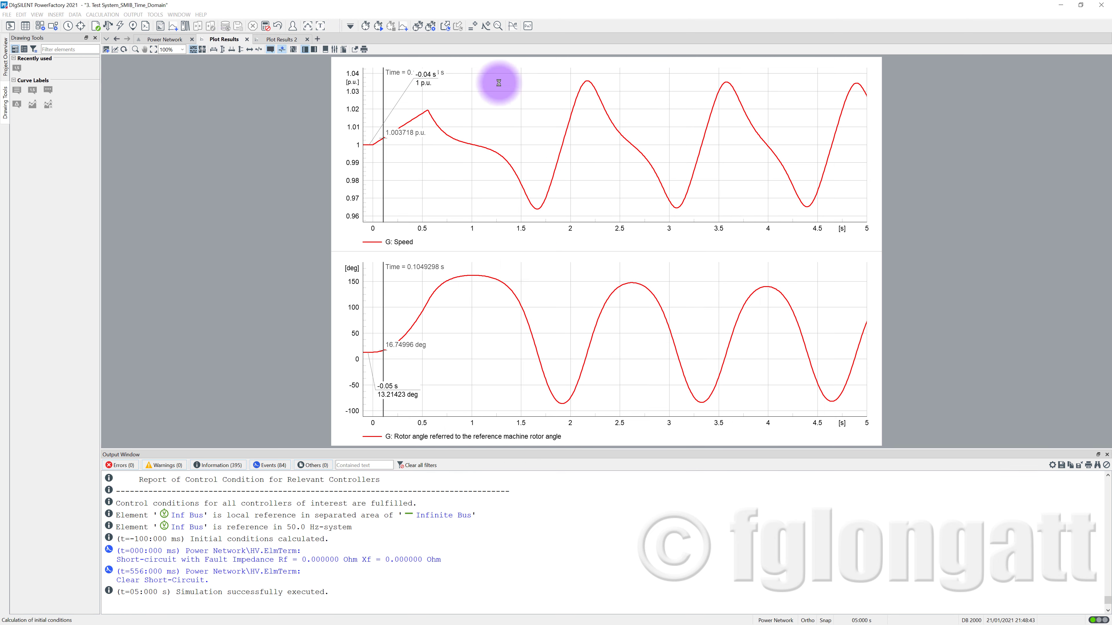
click(486, 26)
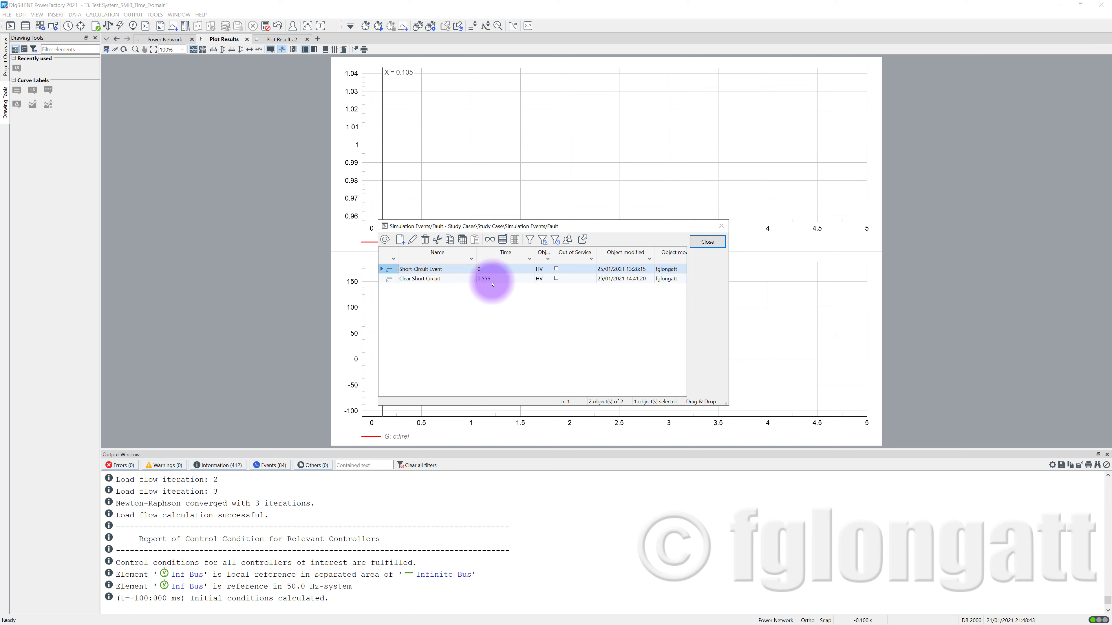
click(696, 242)
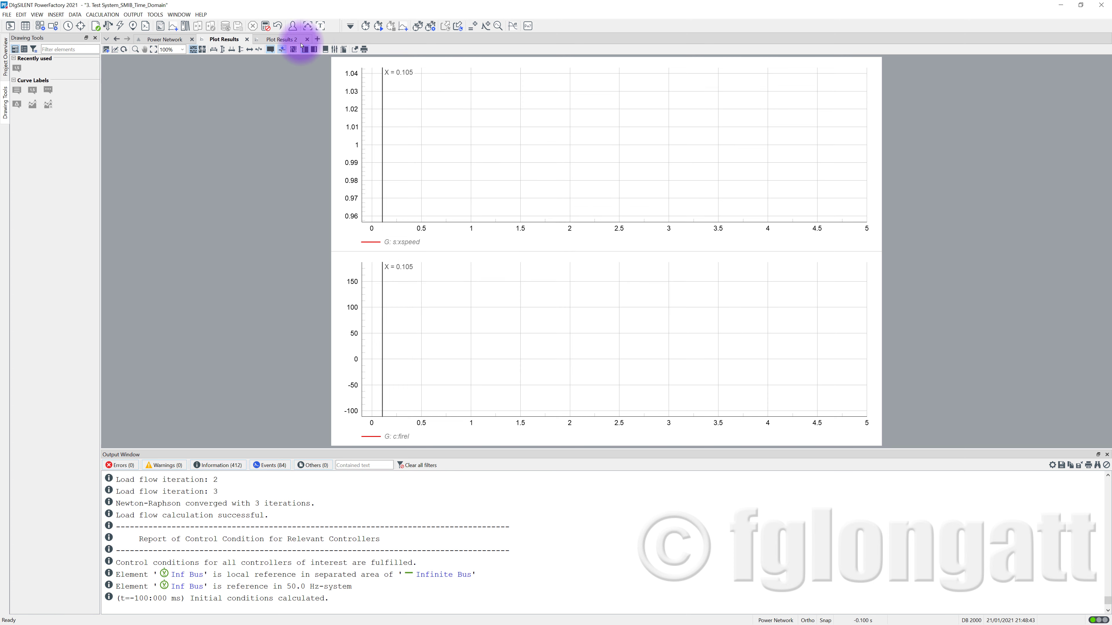
click(378, 26)
click(668, 249)
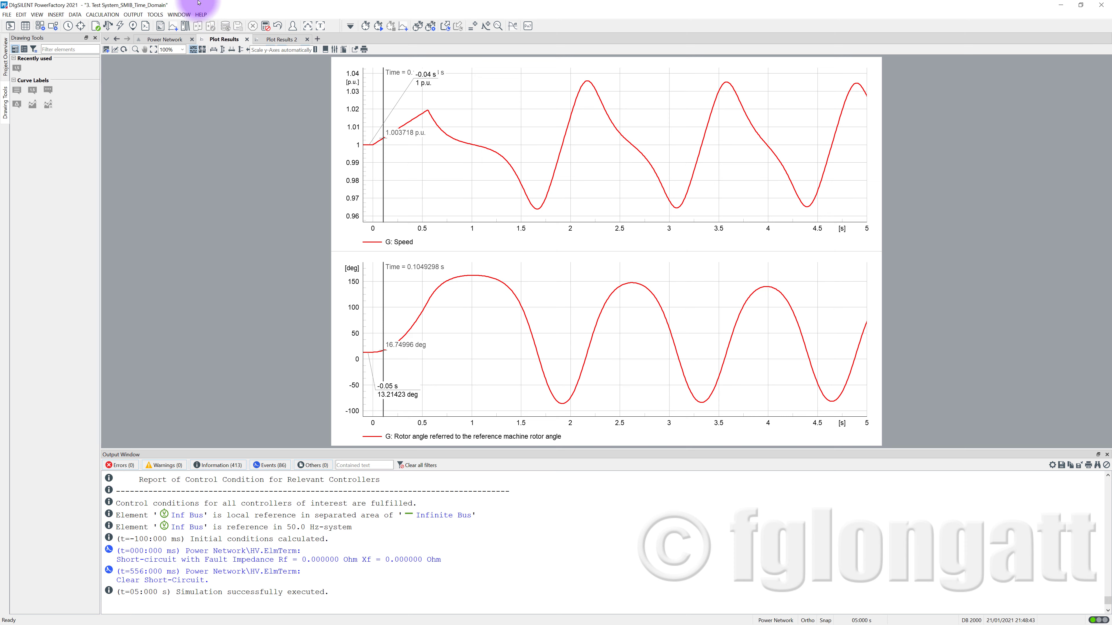
Set the Clear Short Circuit event's execution time to 0.557 s and rerun the simulation from new initial conditions
click(365, 26)
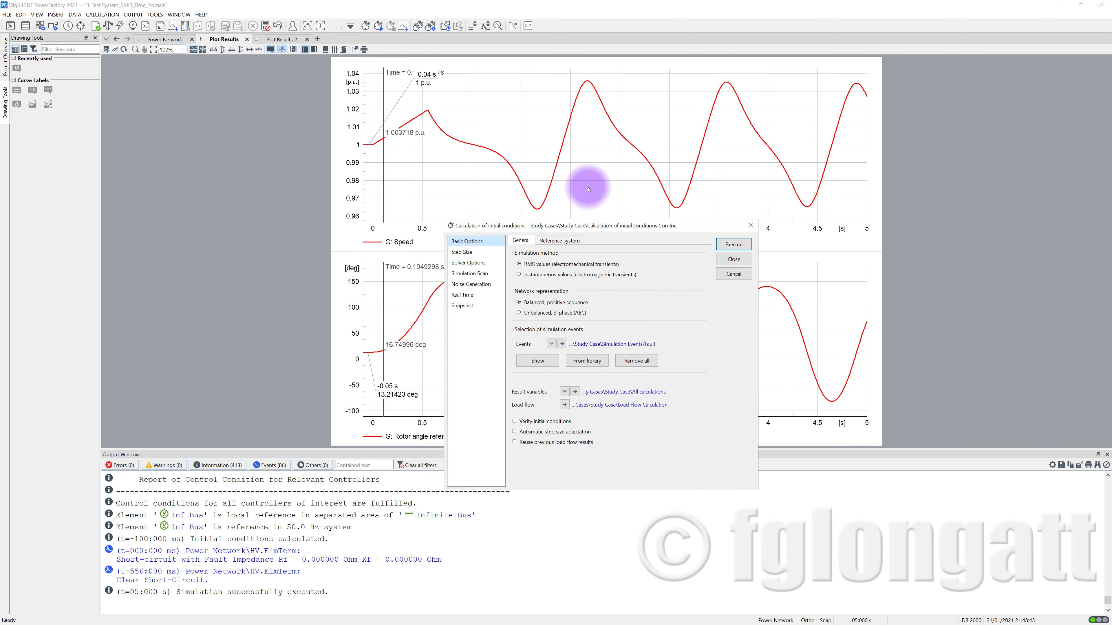
click(730, 246)
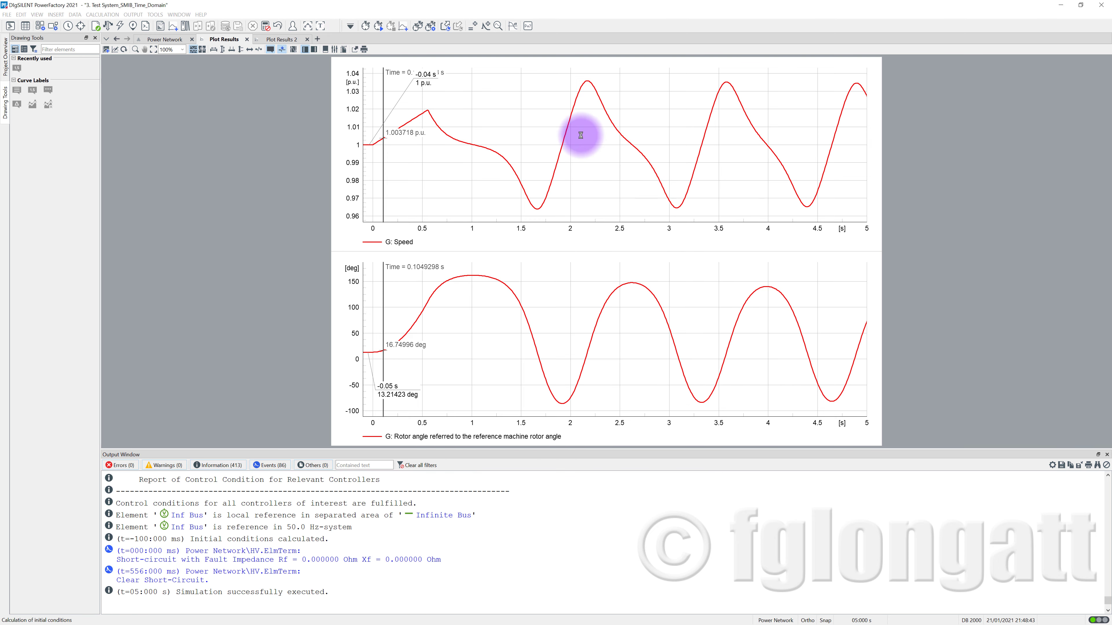
click(485, 26)
double_click(387, 283)
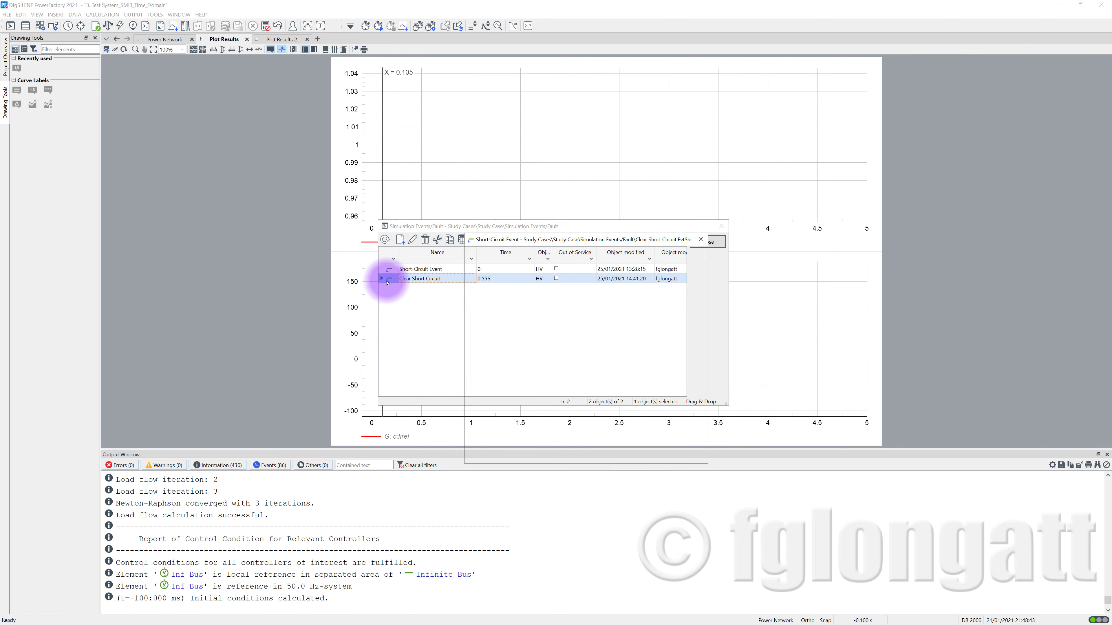
click(532, 317)
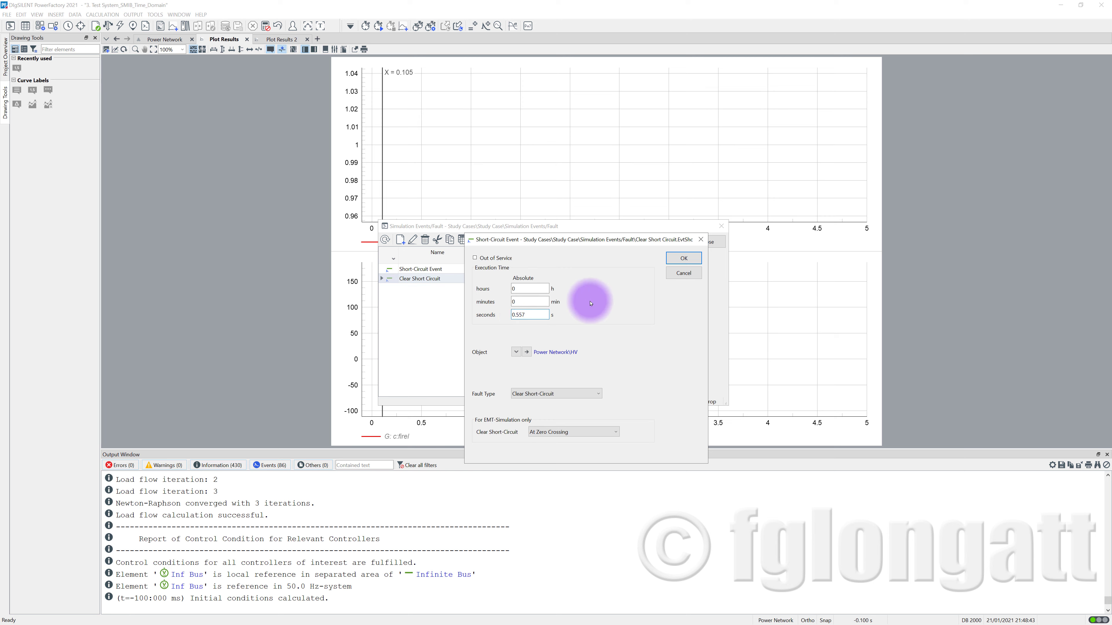
click(683, 258)
click(712, 242)
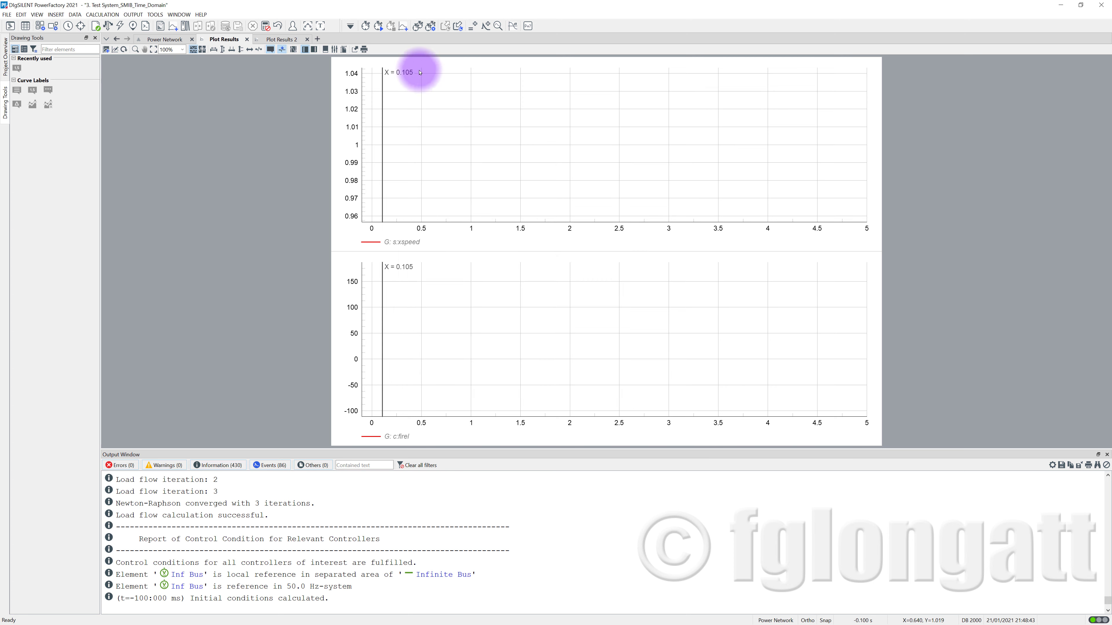
click(378, 26)
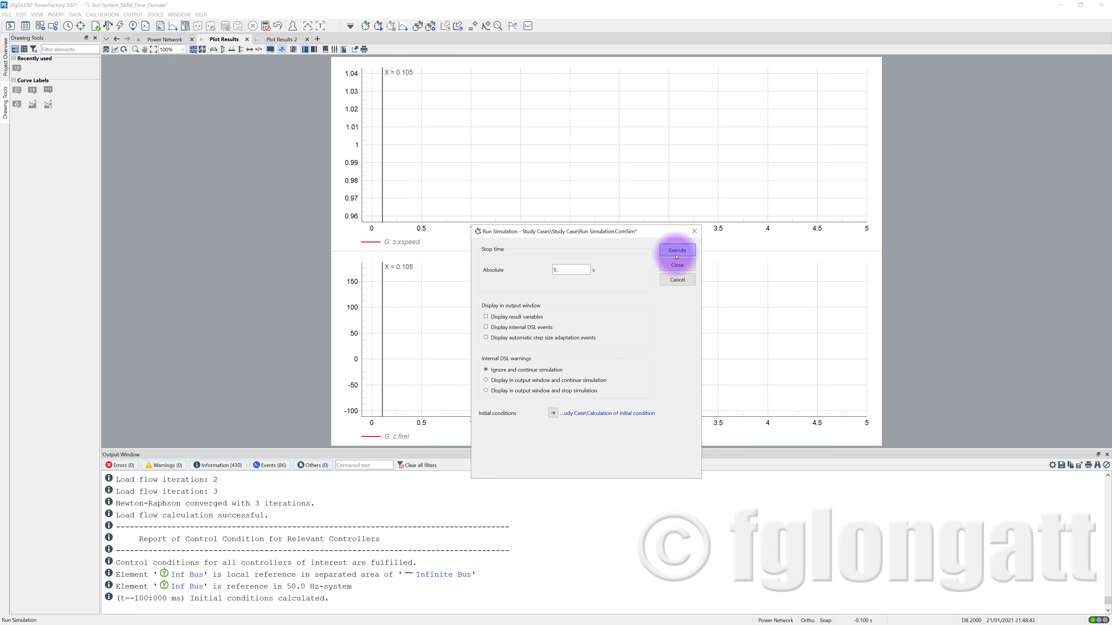
click(677, 251)
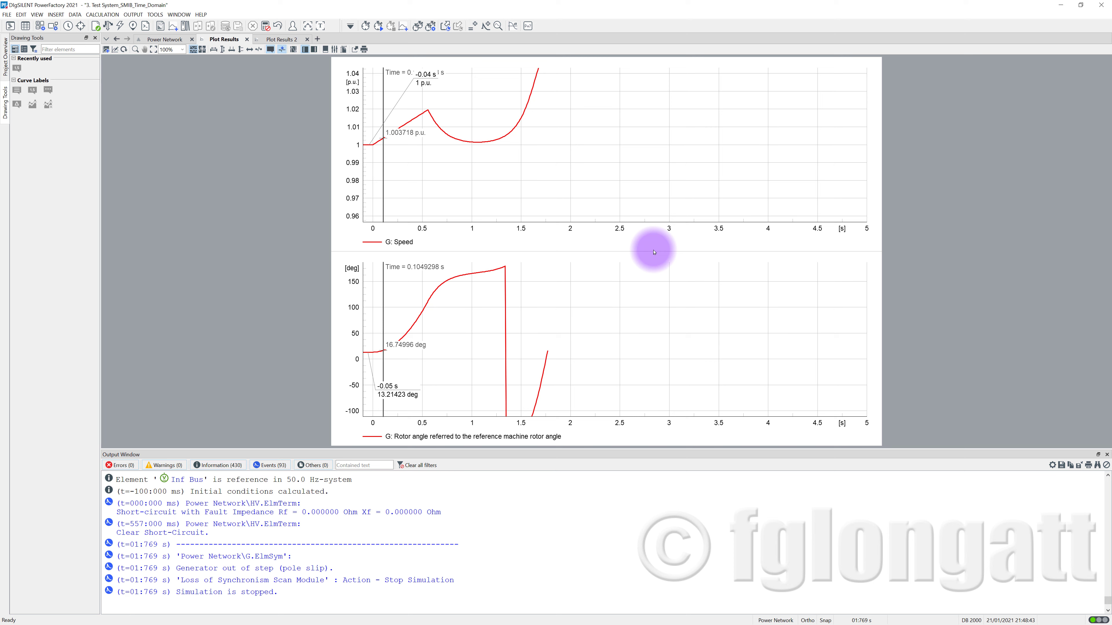
Set the Clear Short Circuit event's execution time to 0.556 s and rerun the simulation from new initial conditions
click(365, 25)
click(723, 245)
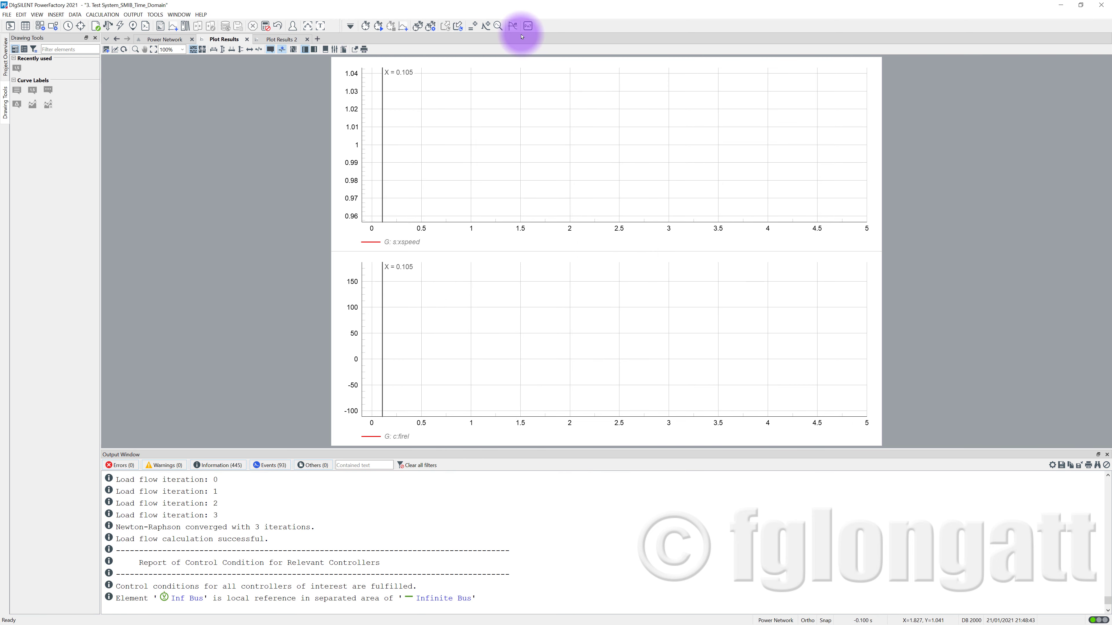
click(494, 26)
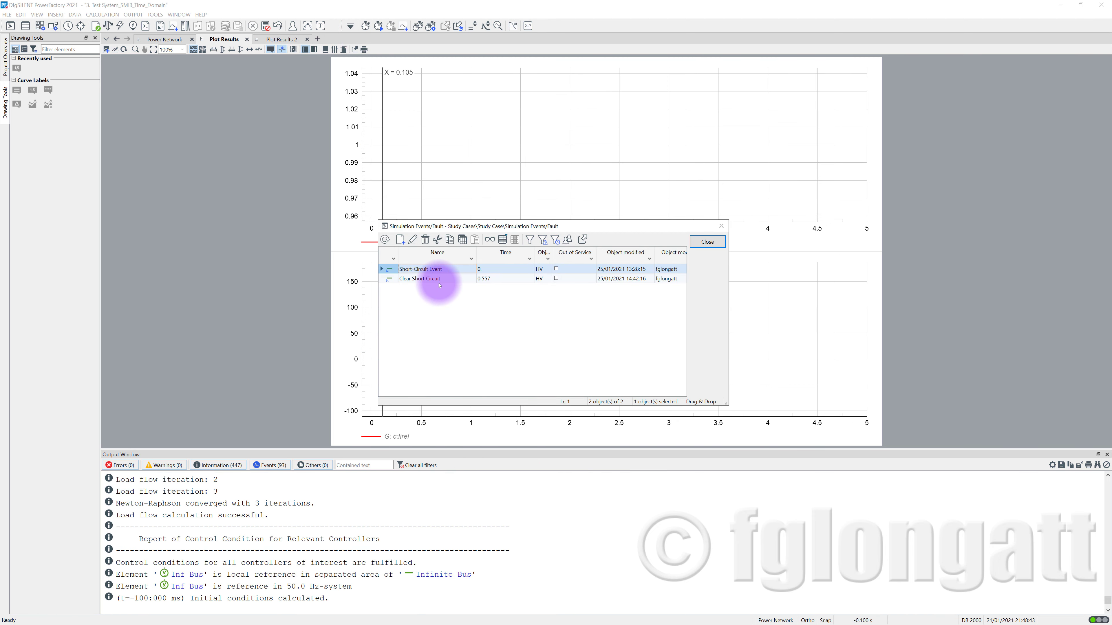
double_click(399, 279)
click(542, 316)
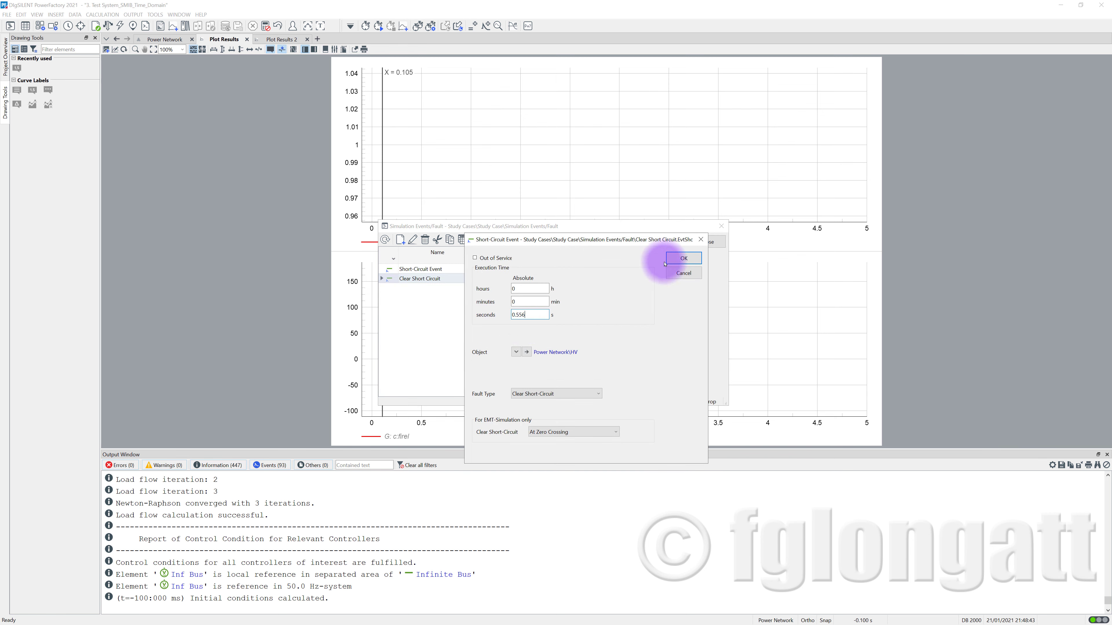
click(682, 258)
click(704, 242)
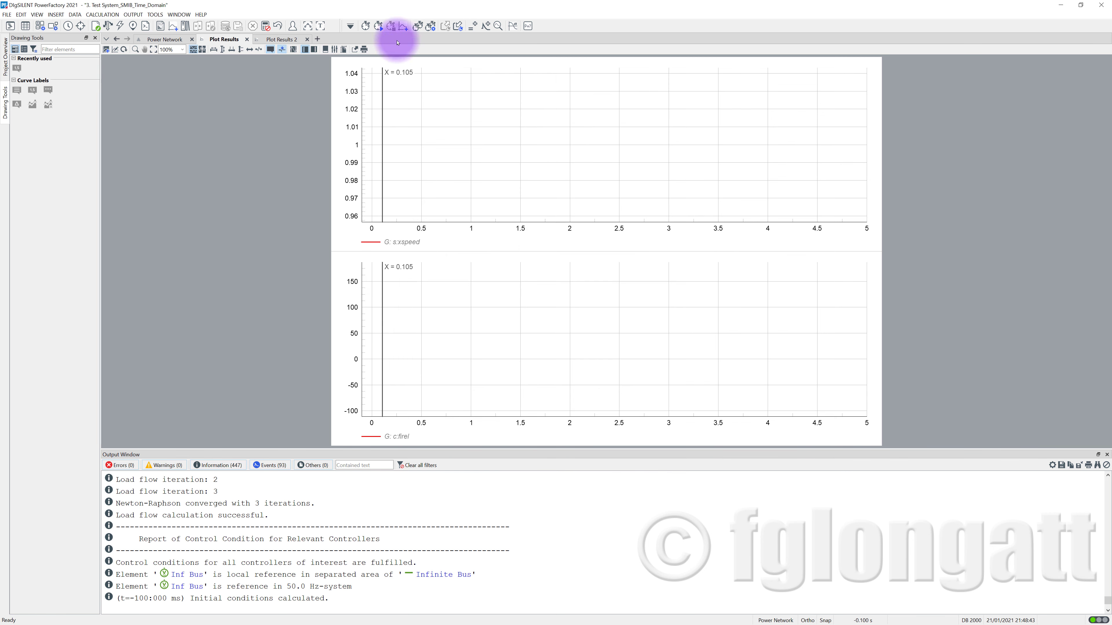
click(378, 25)
click(665, 252)
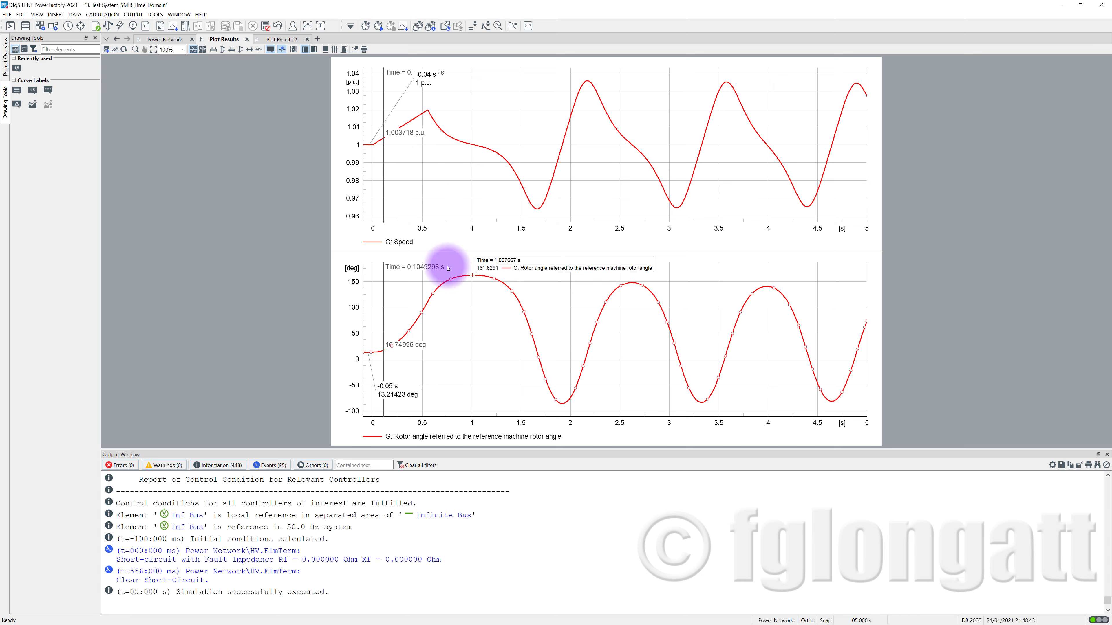
Label the first peak of generator G's rotor angle curve, at about 1.01 s, with its time and angle
click(17, 68)
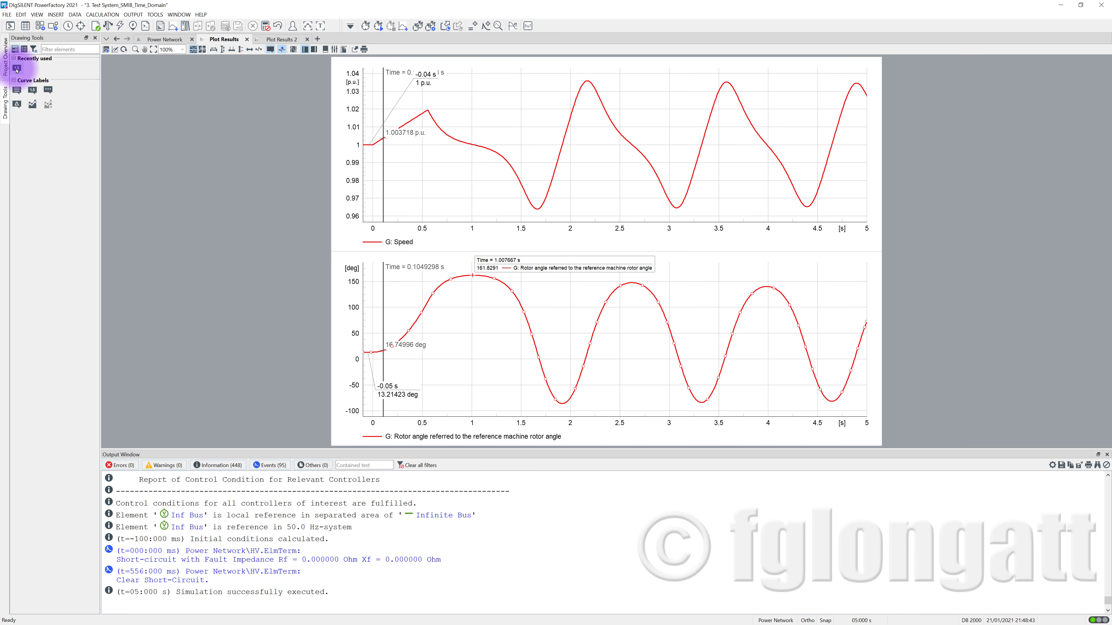
click(512, 275)
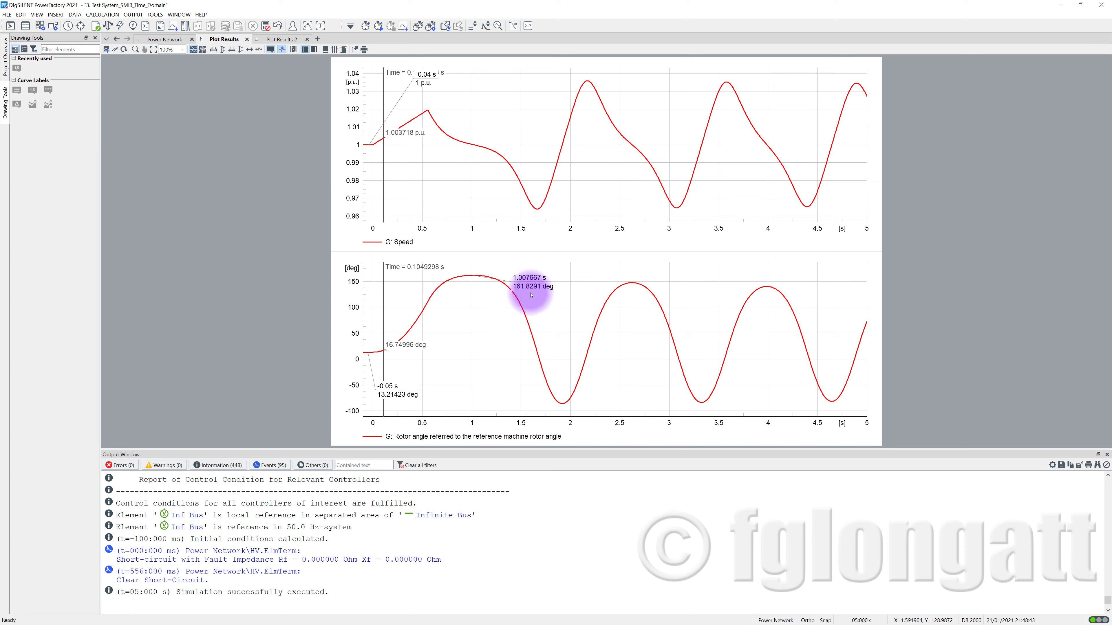
mouse_move(531, 295)
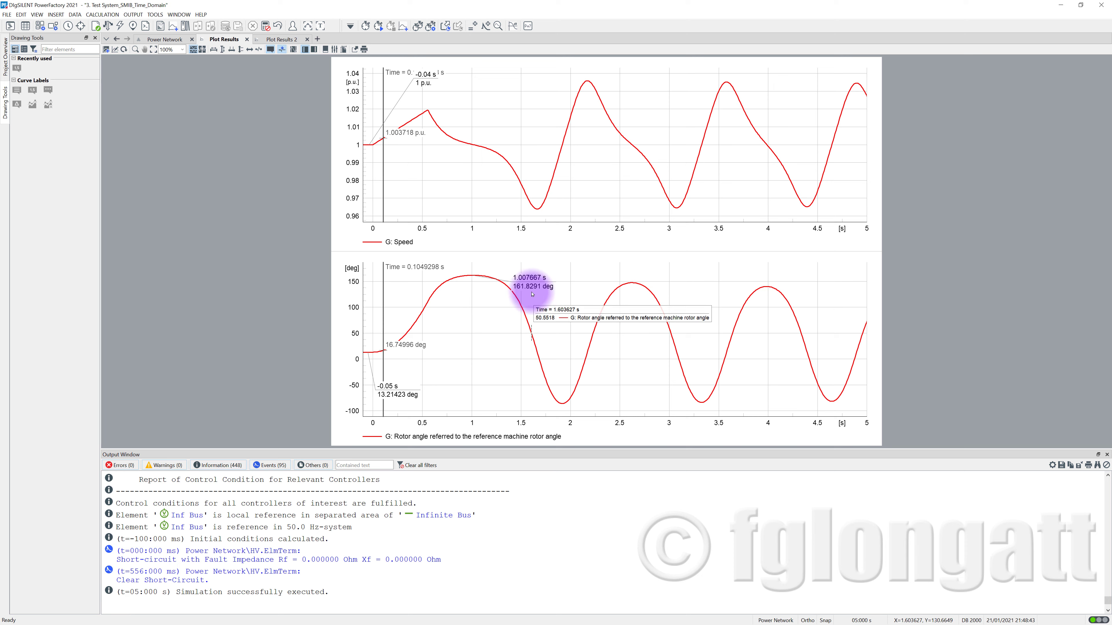
Recalculate the initial conditions and set the Clear Short Circuit event's execution time to 0.557 s
click(365, 26)
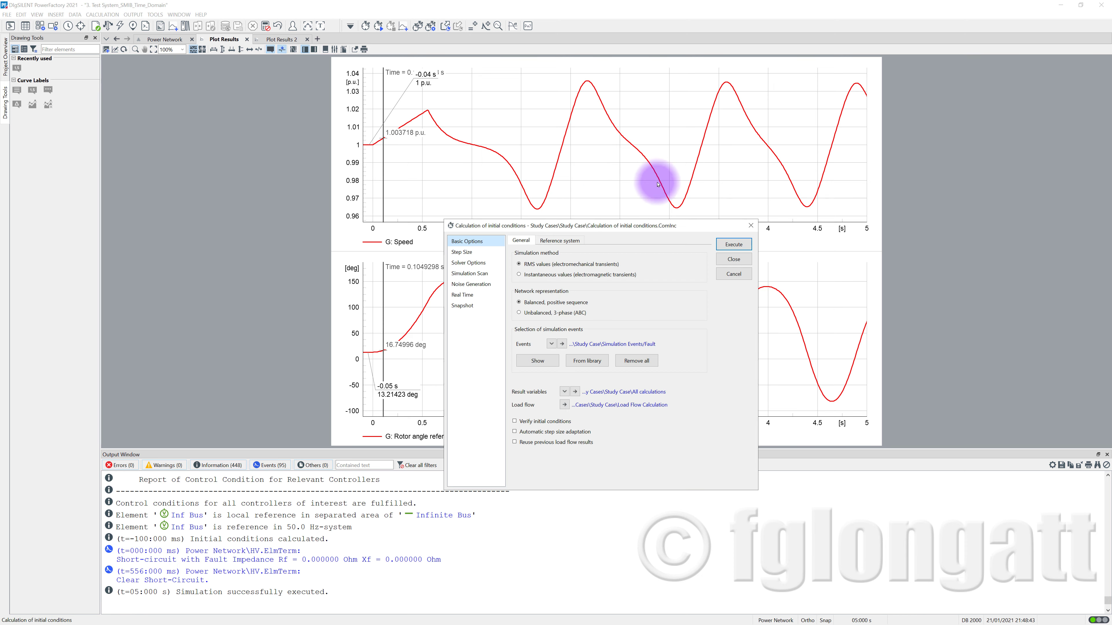
click(733, 244)
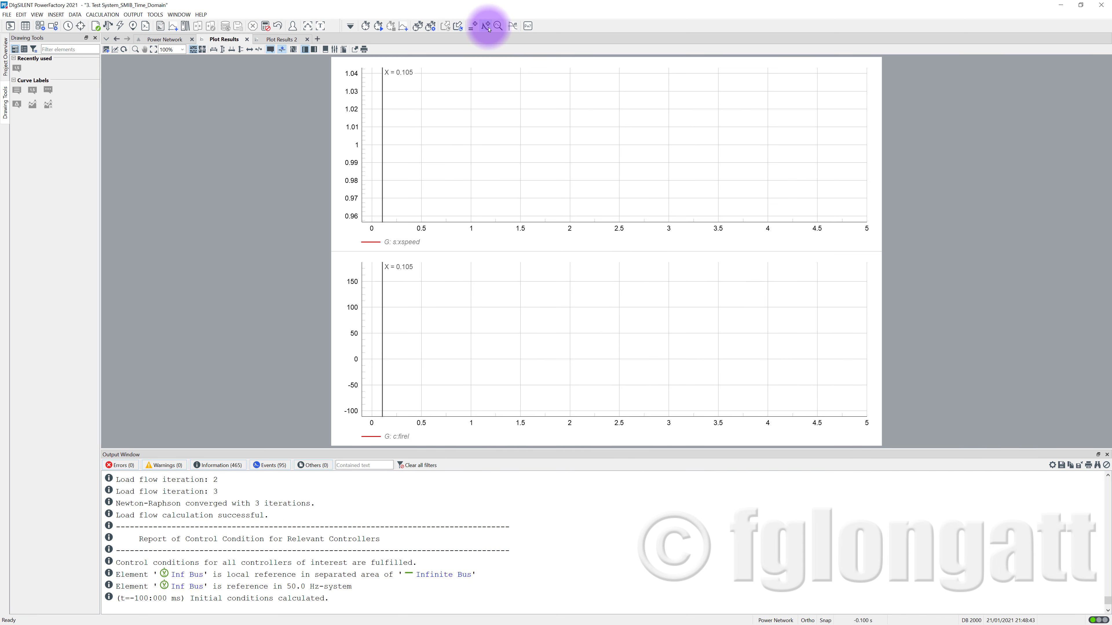
click(486, 27)
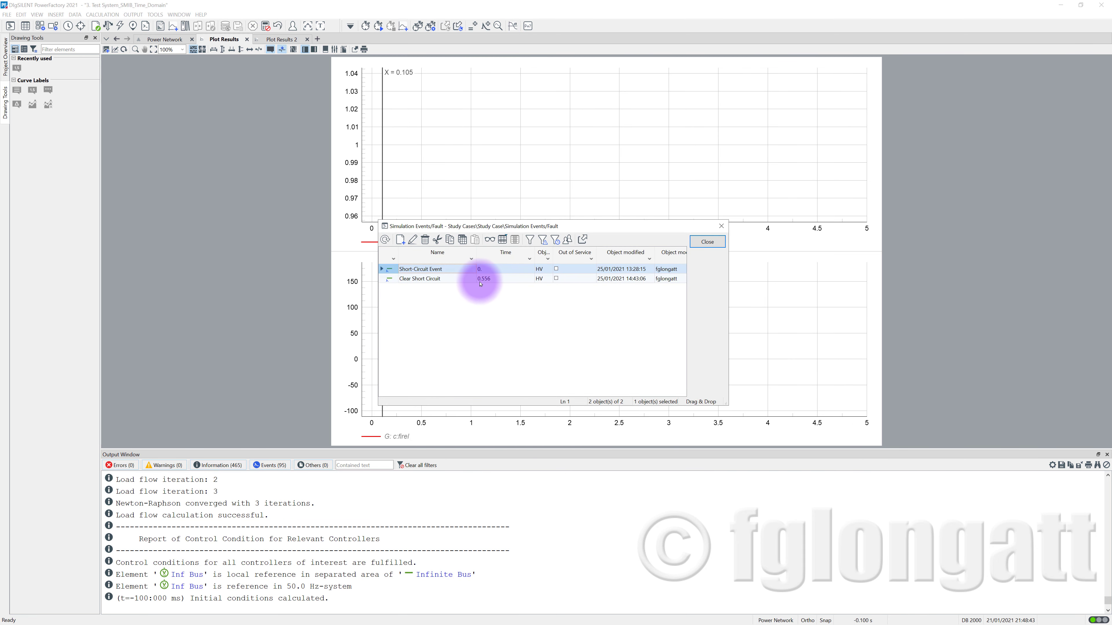
double_click(394, 278)
click(539, 314)
key(BackSpace)
text(7)
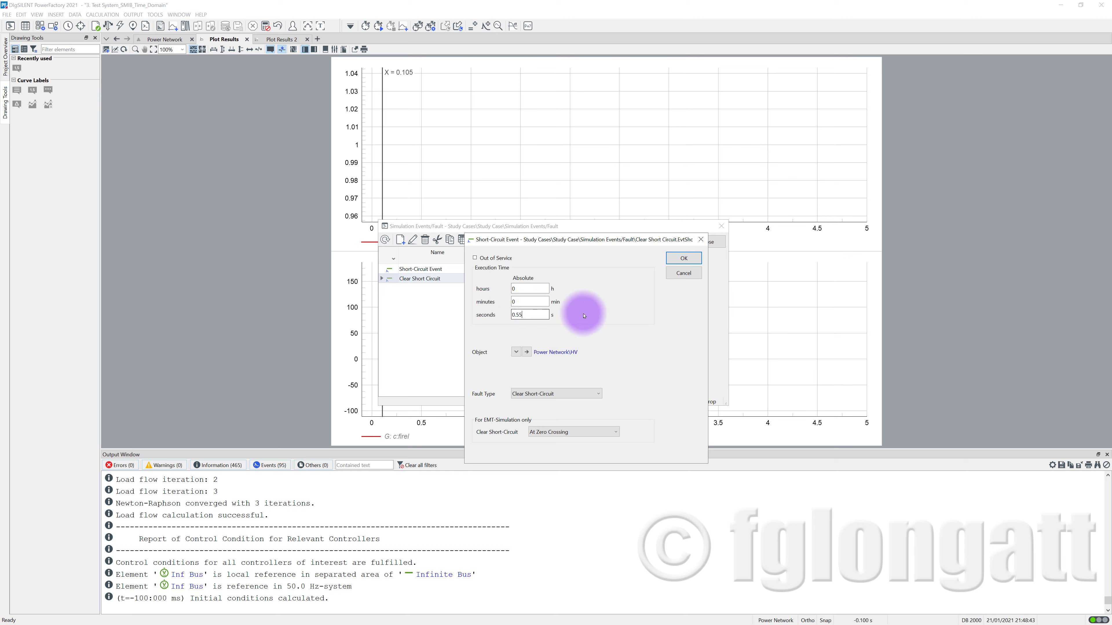
click(685, 260)
click(714, 242)
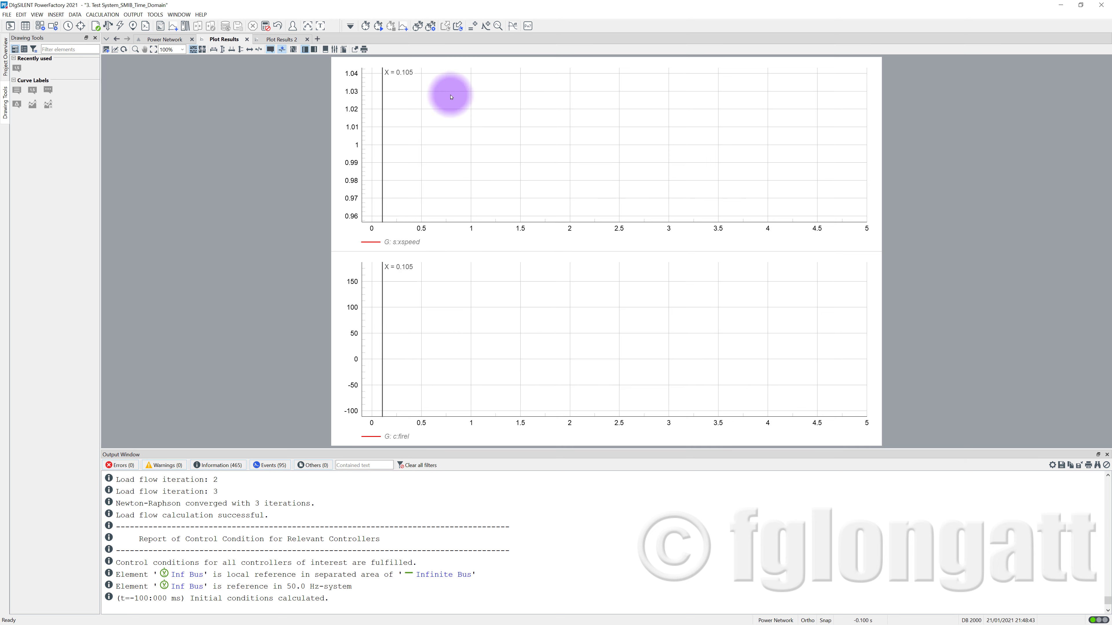
Run the simulation to 5 s and scale the X- and Y-axes of the speed and rotor angle plots to the full curves
click(390, 26)
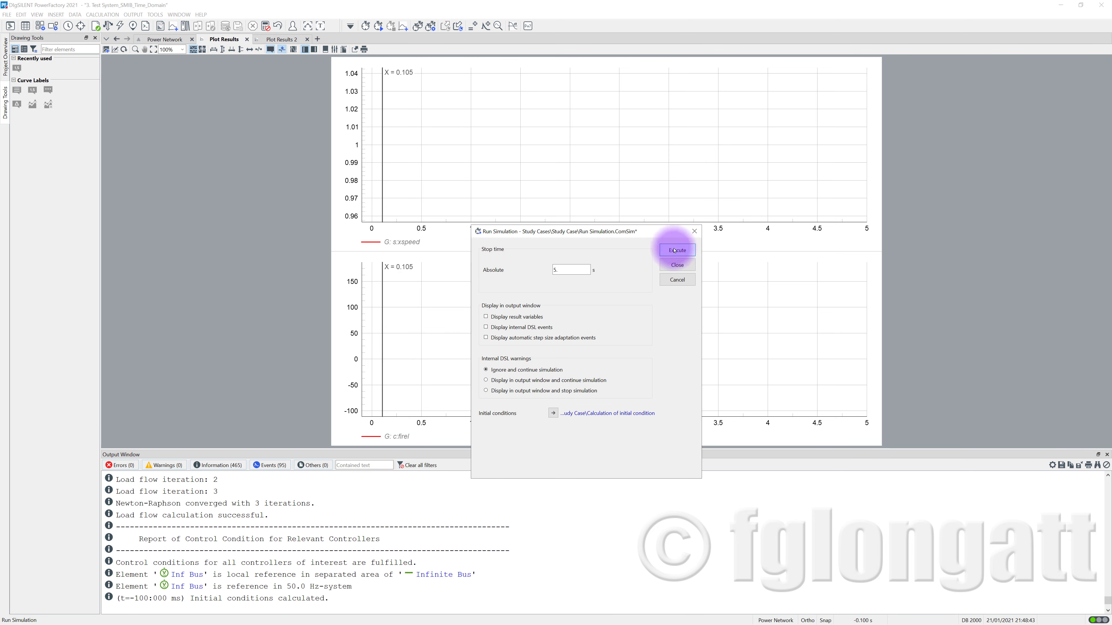
click(674, 248)
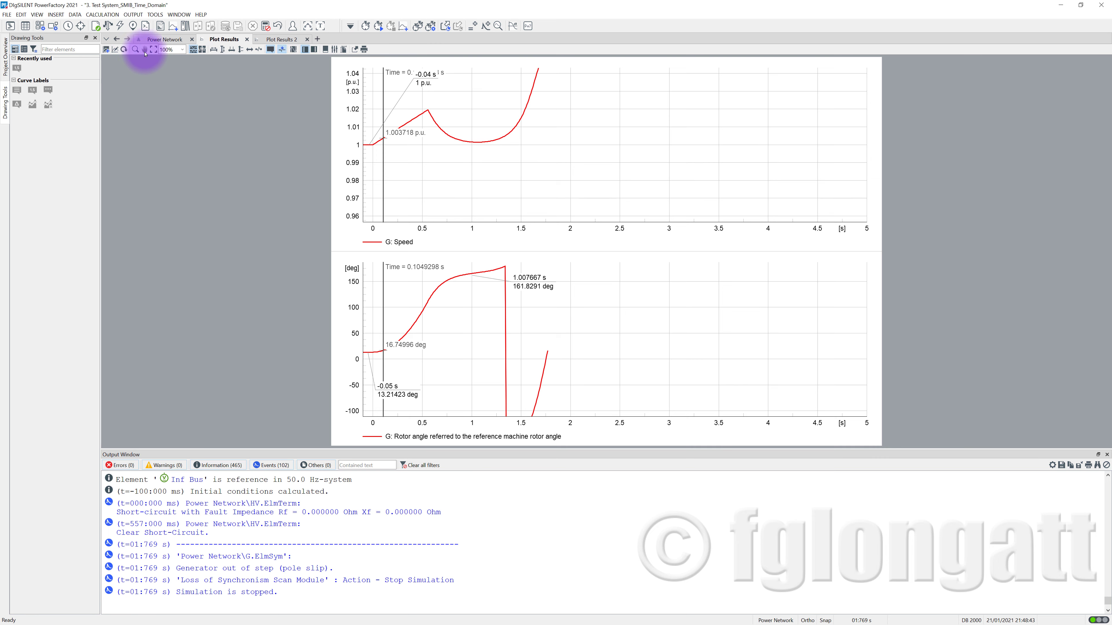
click(202, 49)
click(248, 53)
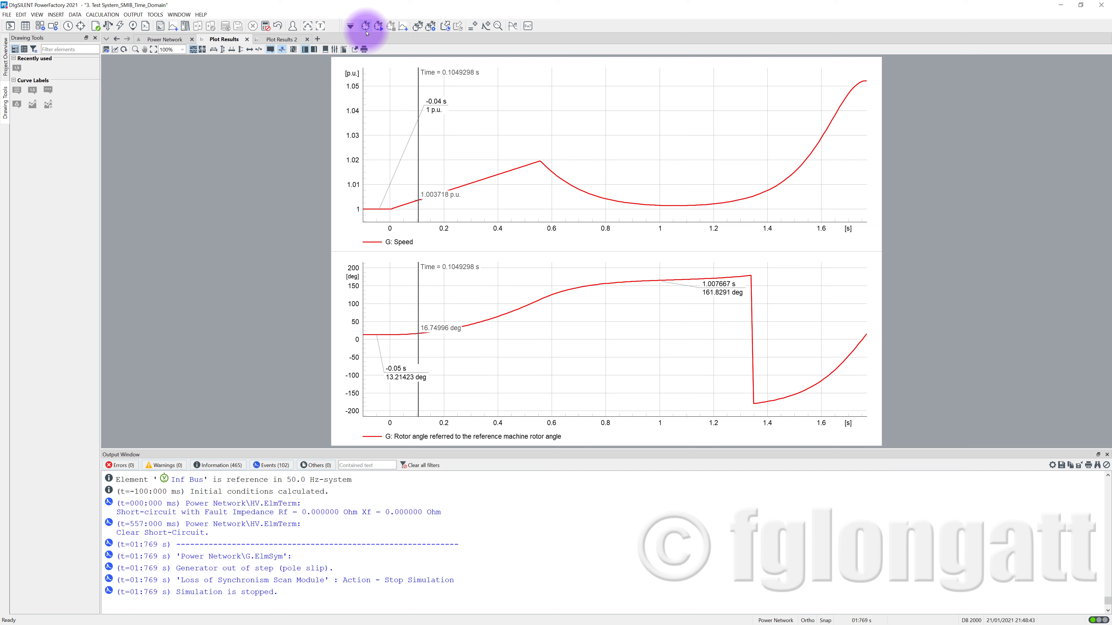
Recalculate the initial conditions and review the settings of both fault events, including the Short-Circuit Event's fault resistance and reactance
click(366, 28)
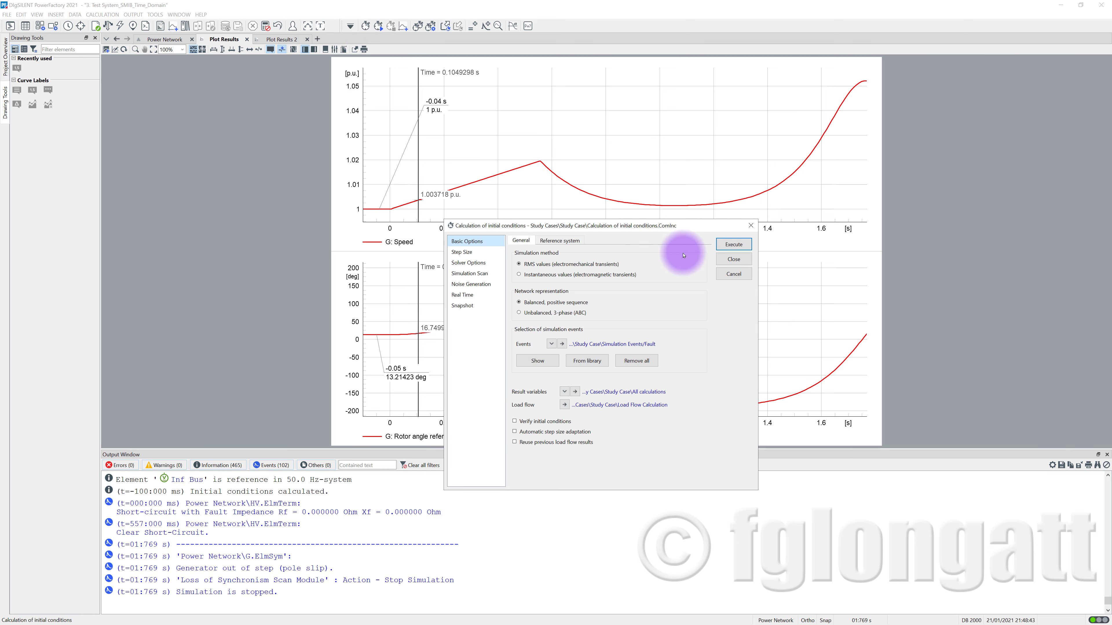
click(729, 244)
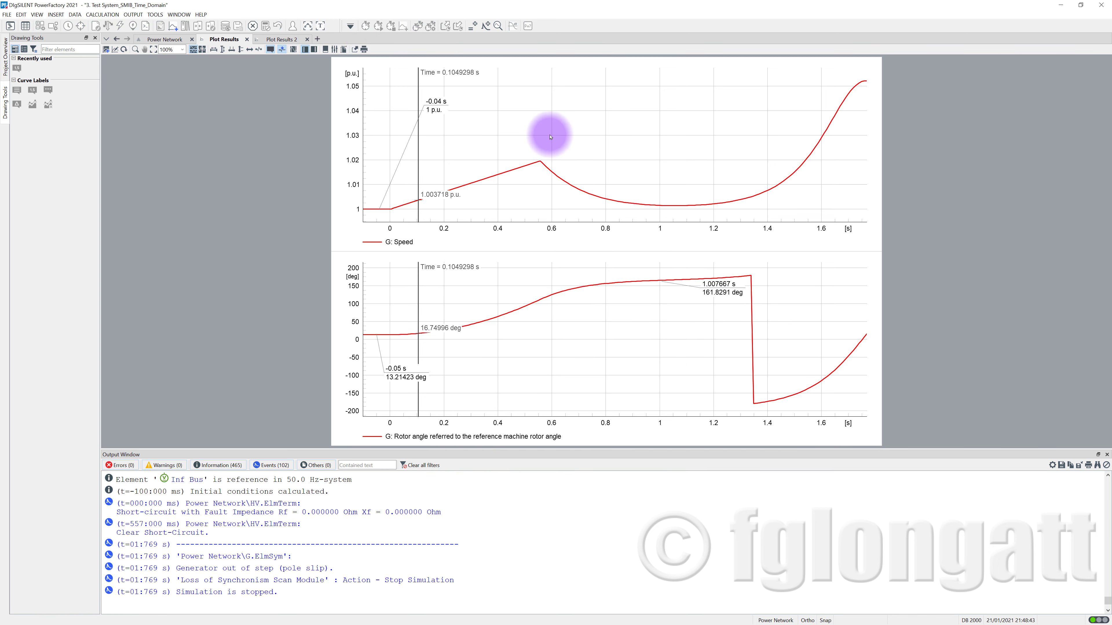
click(486, 26)
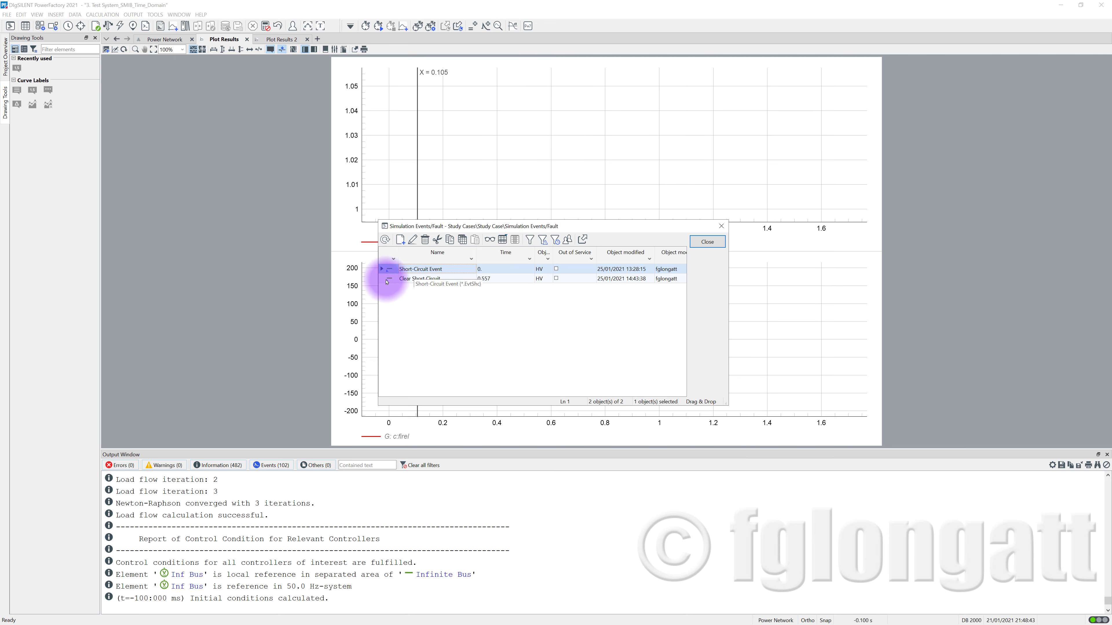
double_click(387, 280)
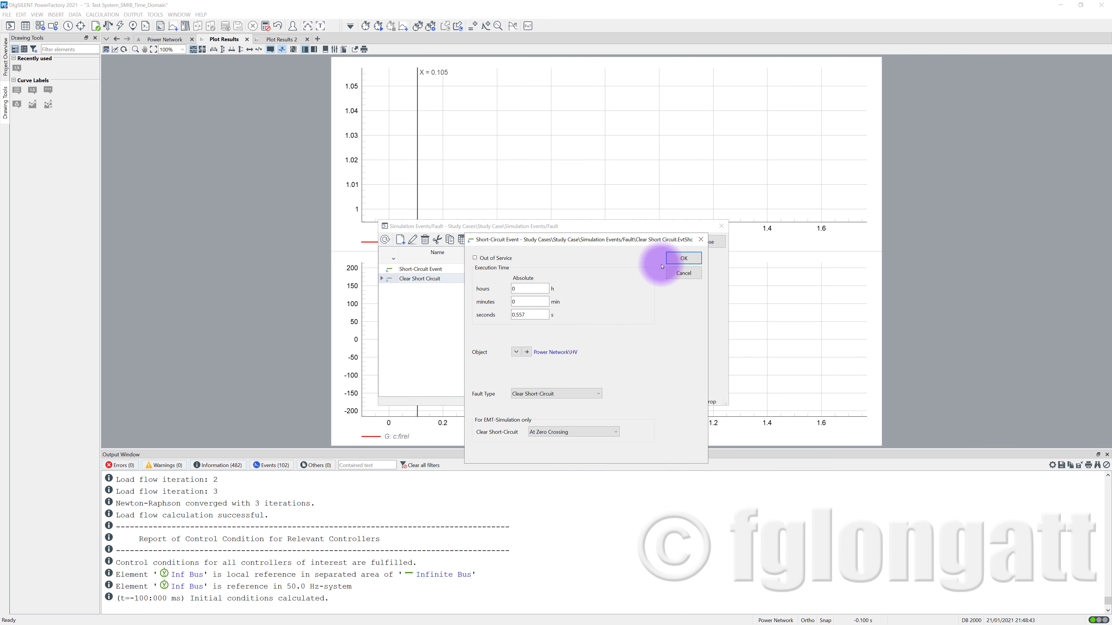
click(700, 239)
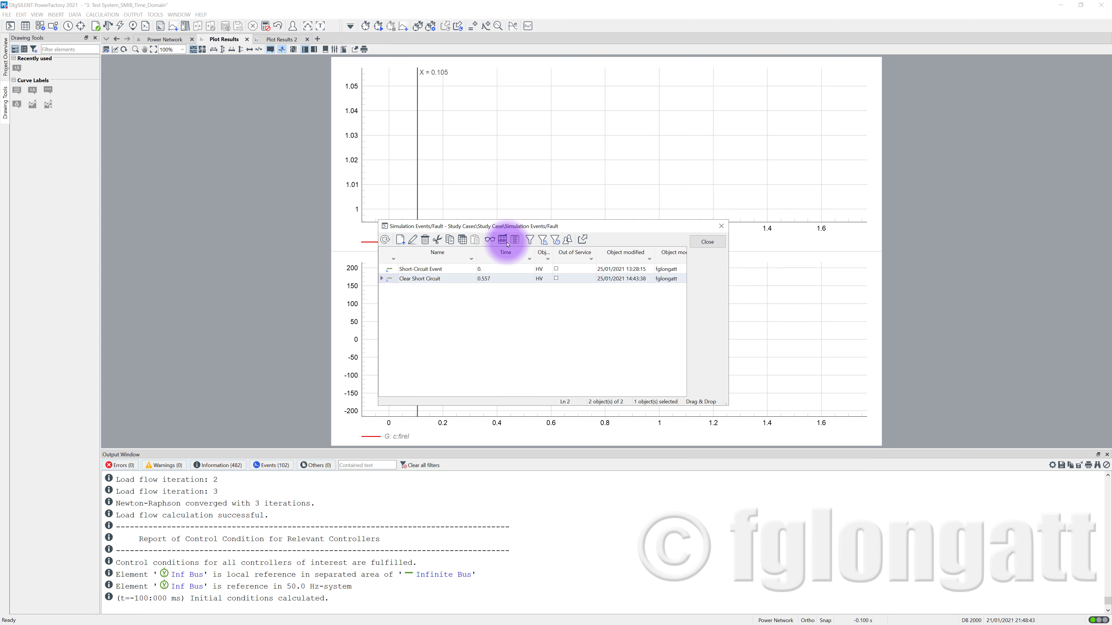
double_click(388, 269)
click(535, 447)
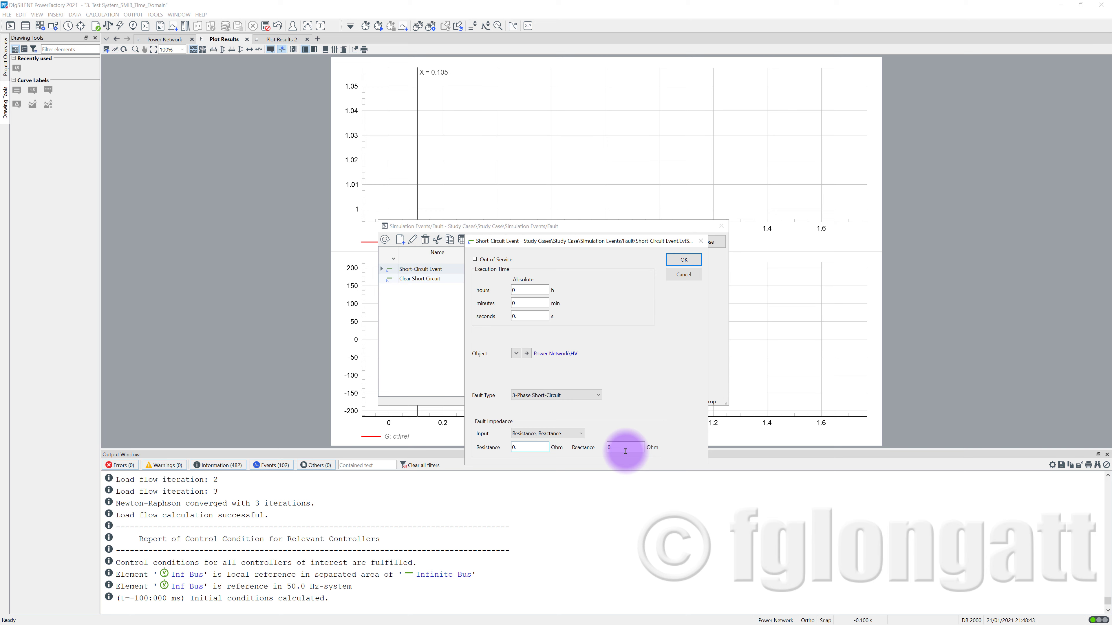
click(685, 259)
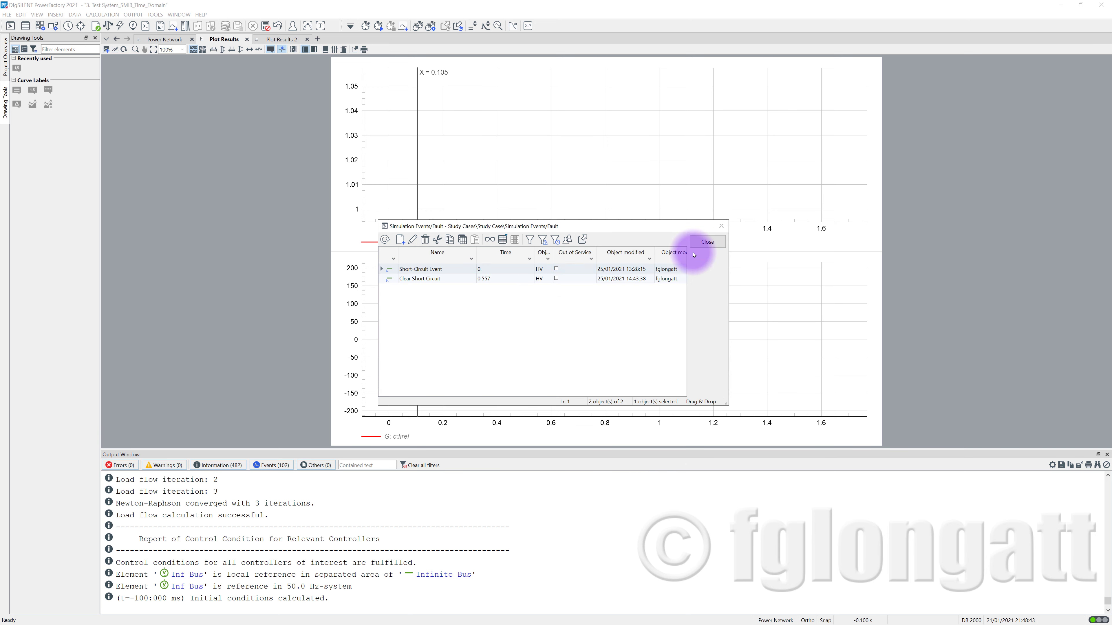
click(707, 241)
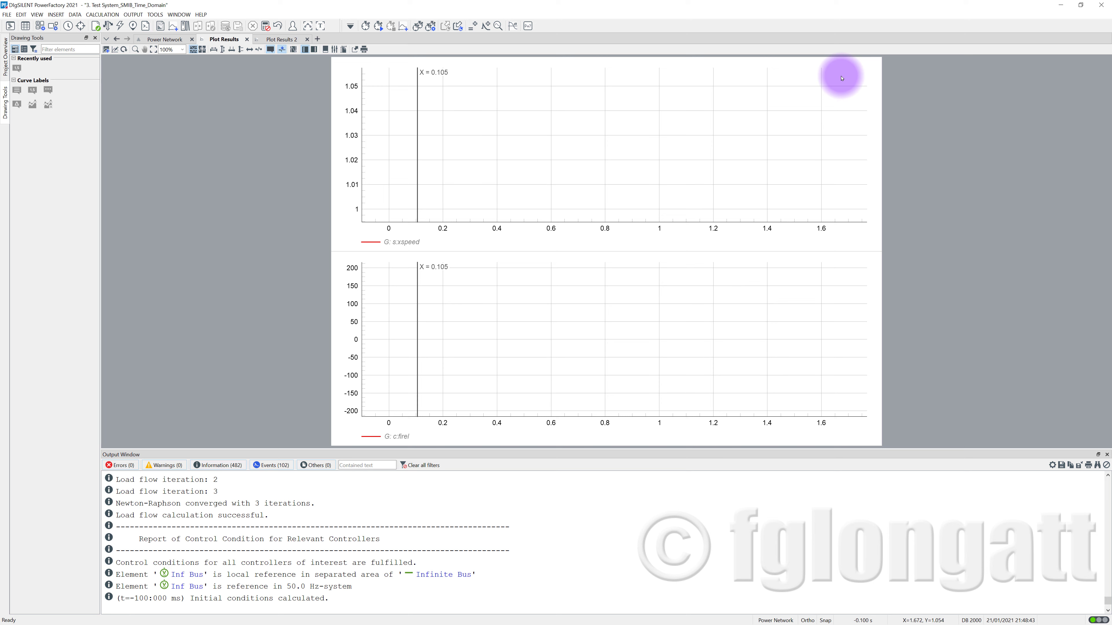